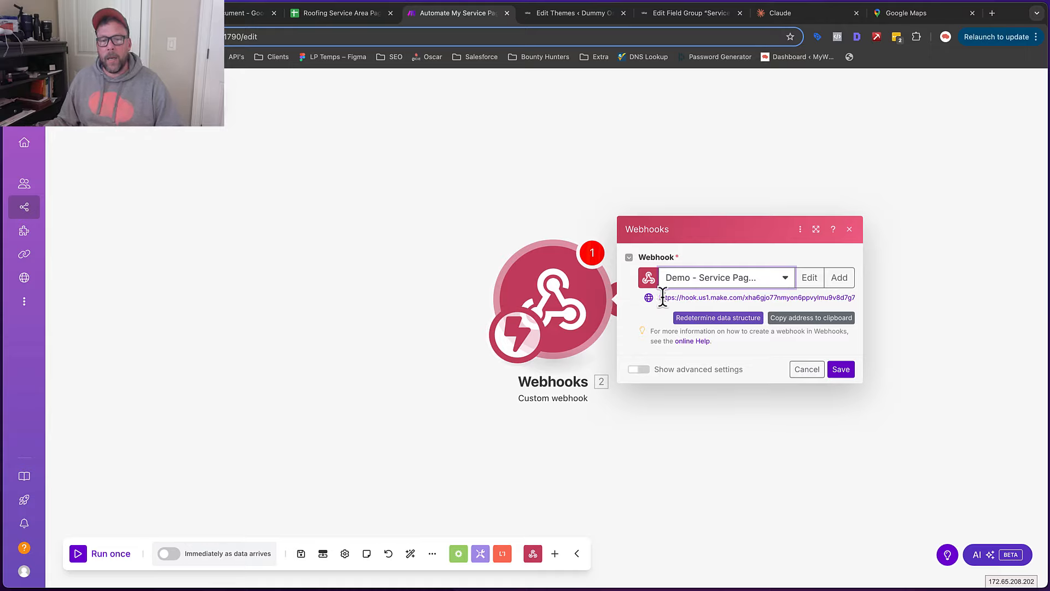
Select and copy the 'Demo - Service Pag…' webhook URL, then close the Webhooks settings
drag(662, 297, 852, 297)
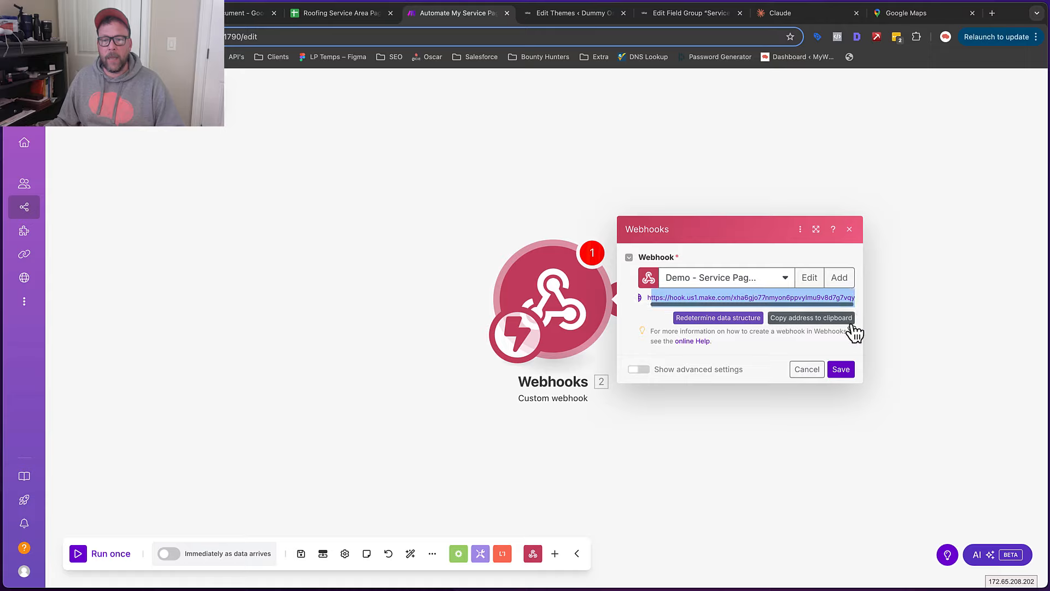
click(541, 197)
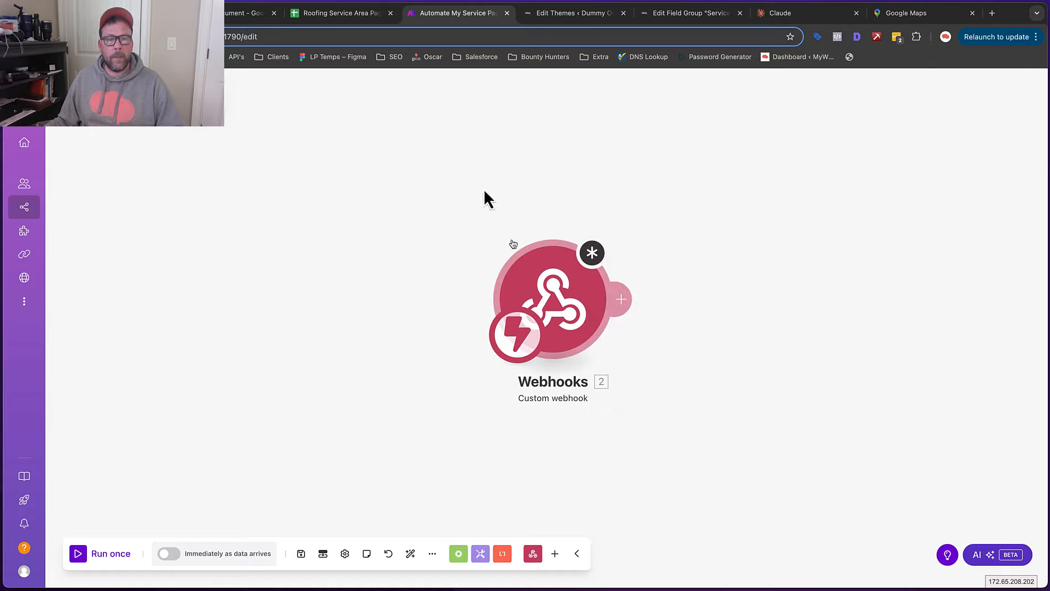
Switch to the Roofing Service Area spreadsheet and open its Extensions menu to find Apps Script
click(326, 17)
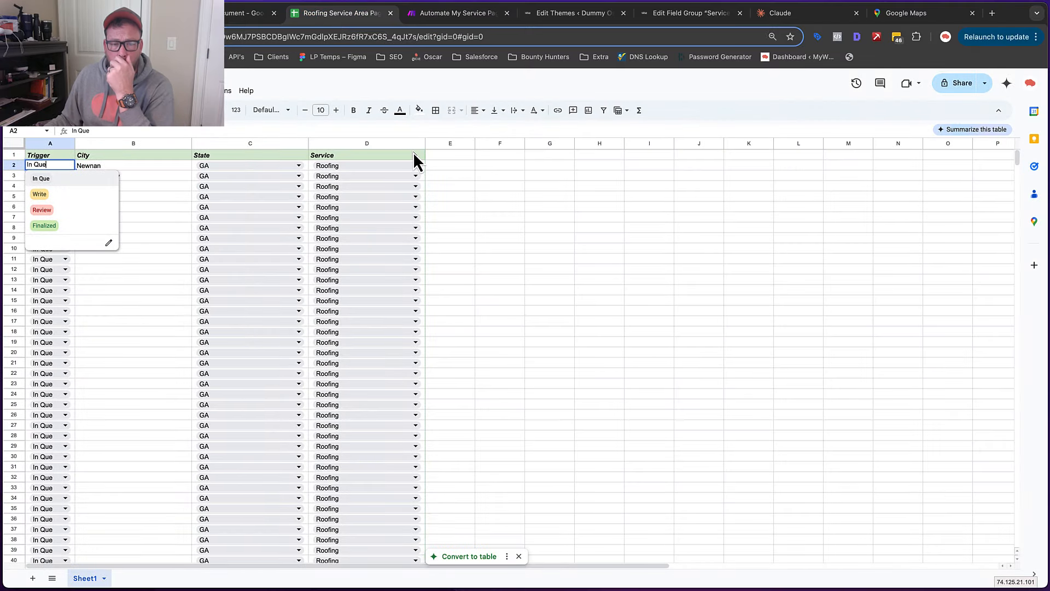
click(469, 217)
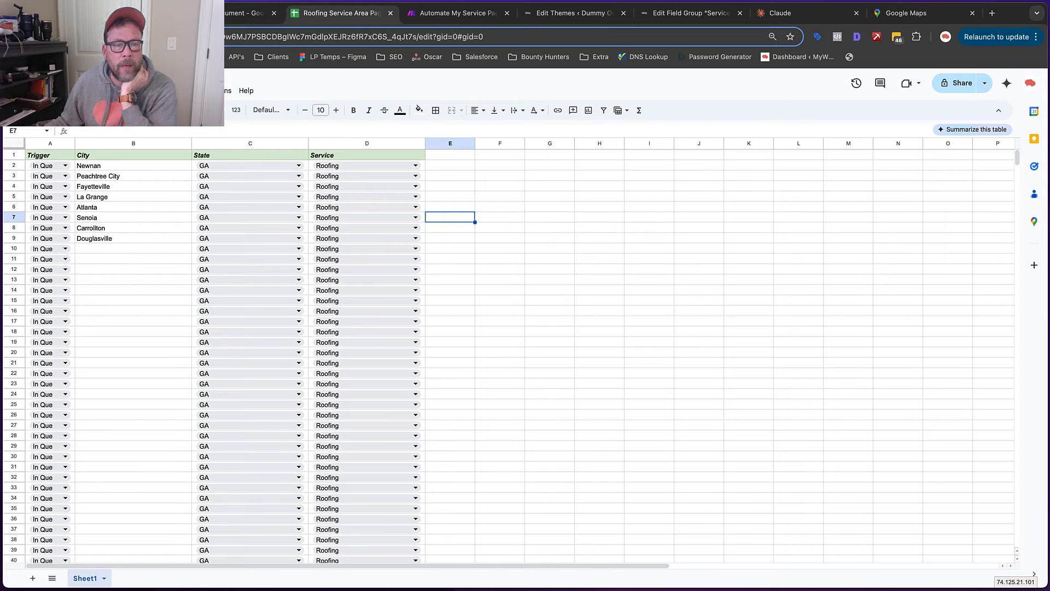
click(214, 91)
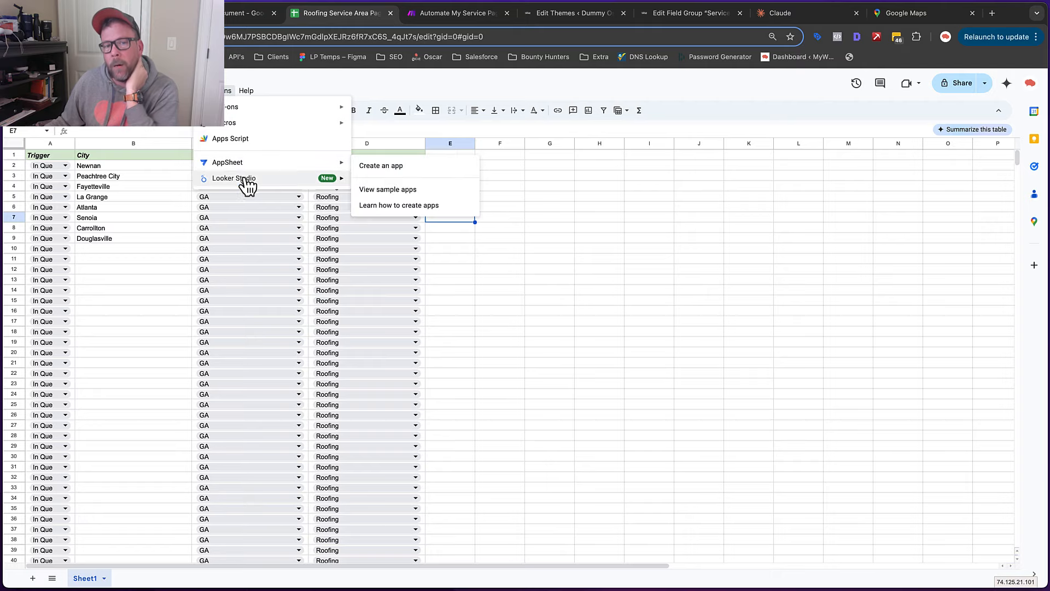
mouse_move(258, 183)
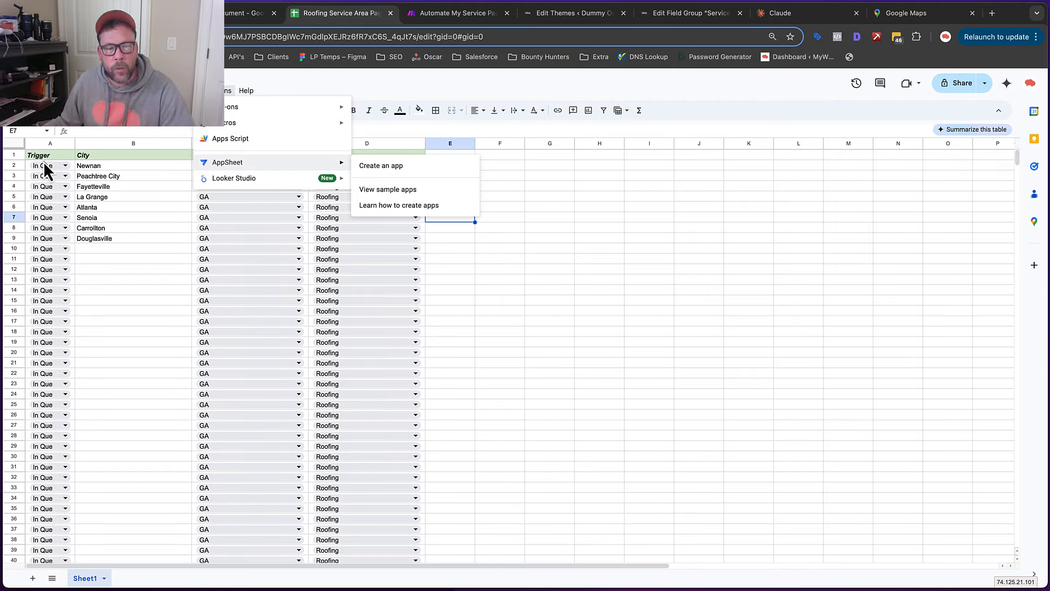
scroll(69, 305, down, 3)
scroll(68, 301, down, 2)
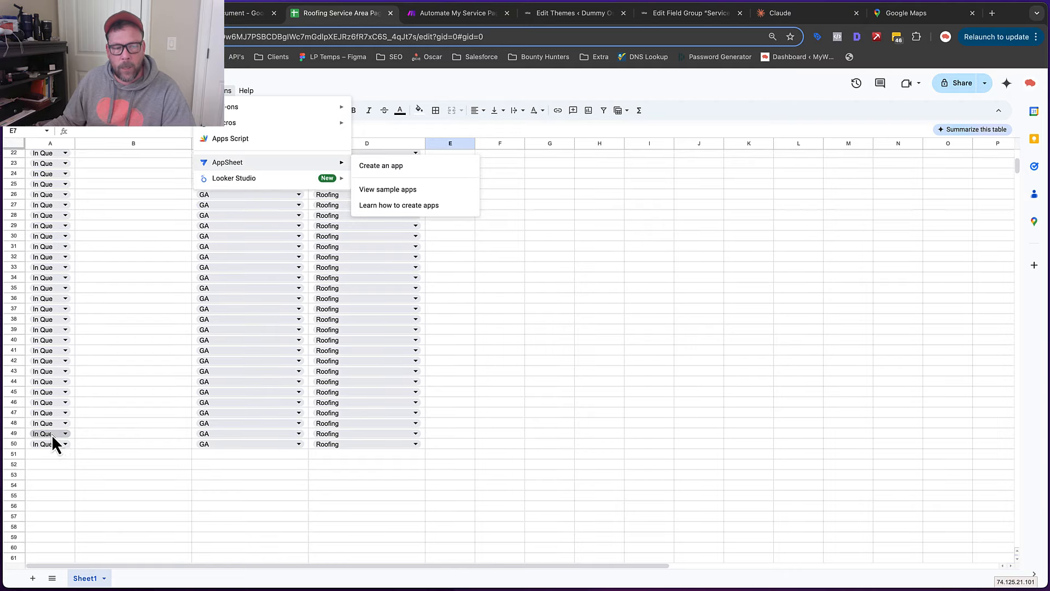
scroll(54, 437, up, 4)
scroll(54, 438, right, 3)
scroll(77, 389, left, 3)
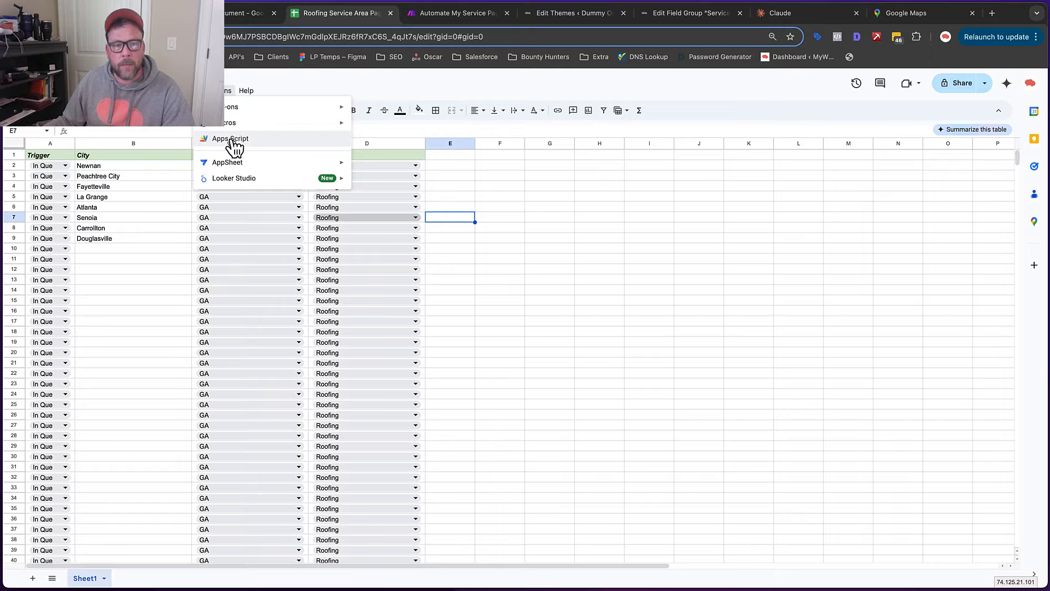
Create an untitled Apps Script project via Extensions > Apps Script and dismiss the signed-in notice
click(231, 140)
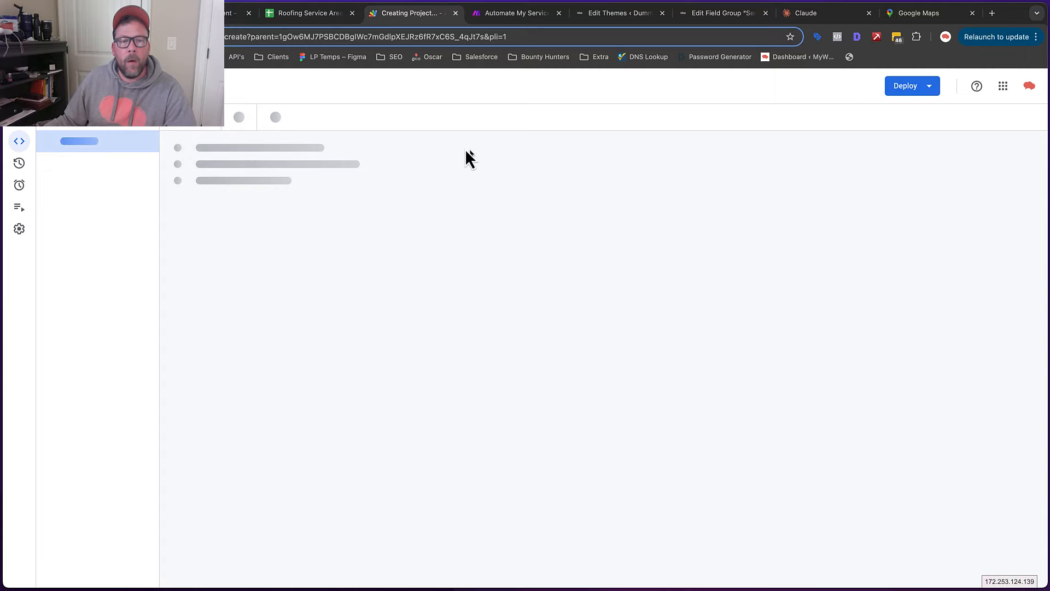
click(308, 19)
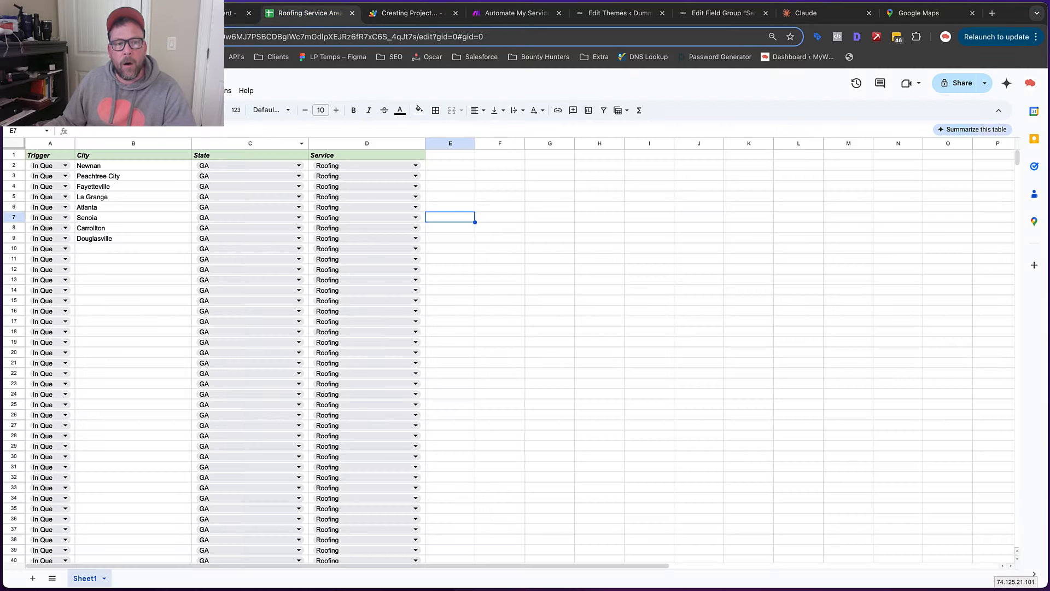
click(210, 90)
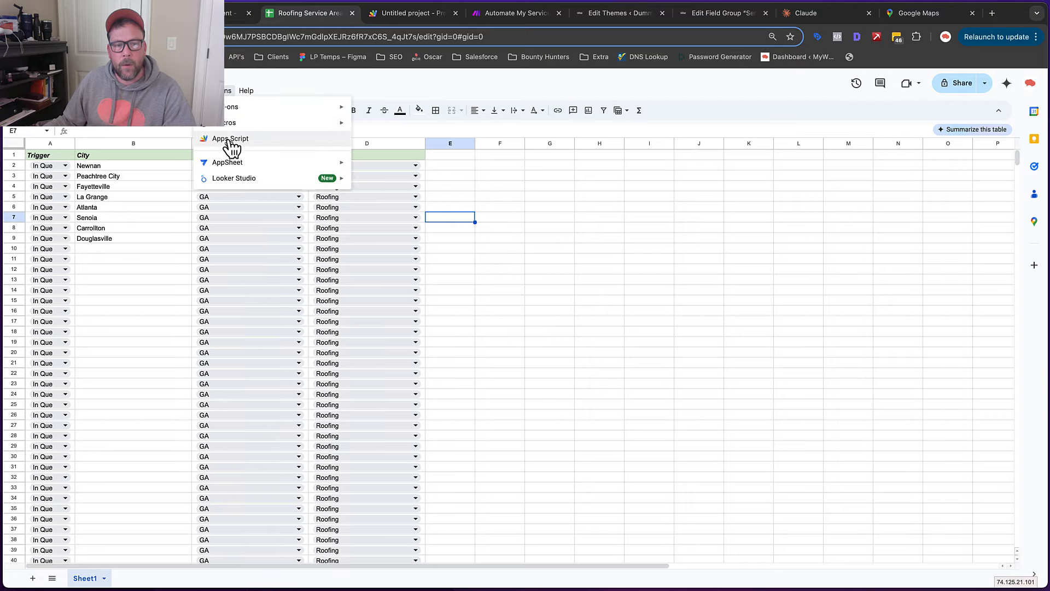
click(406, 18)
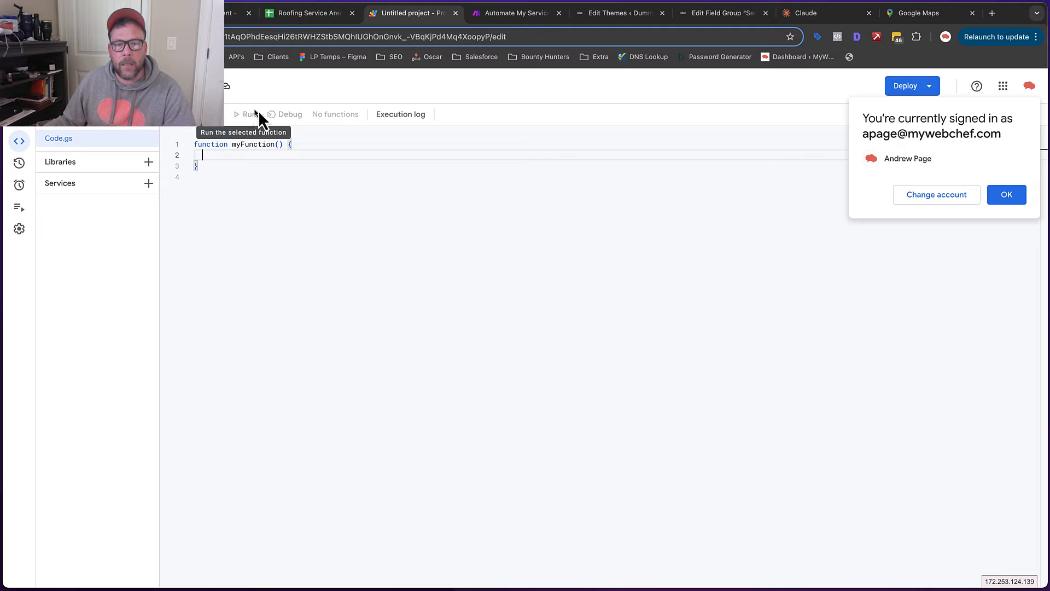
click(1014, 200)
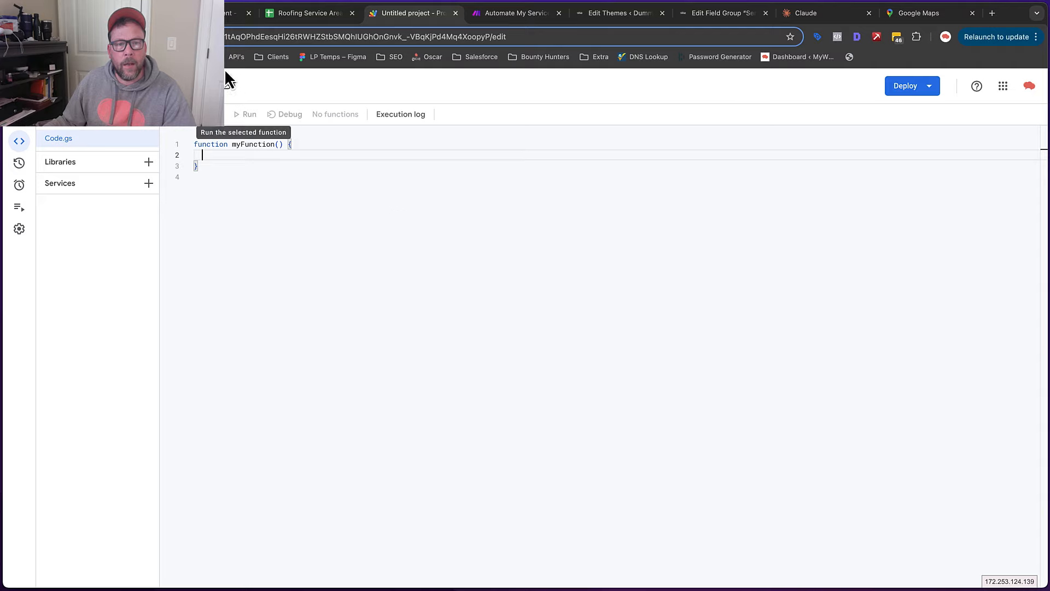
click(236, 12)
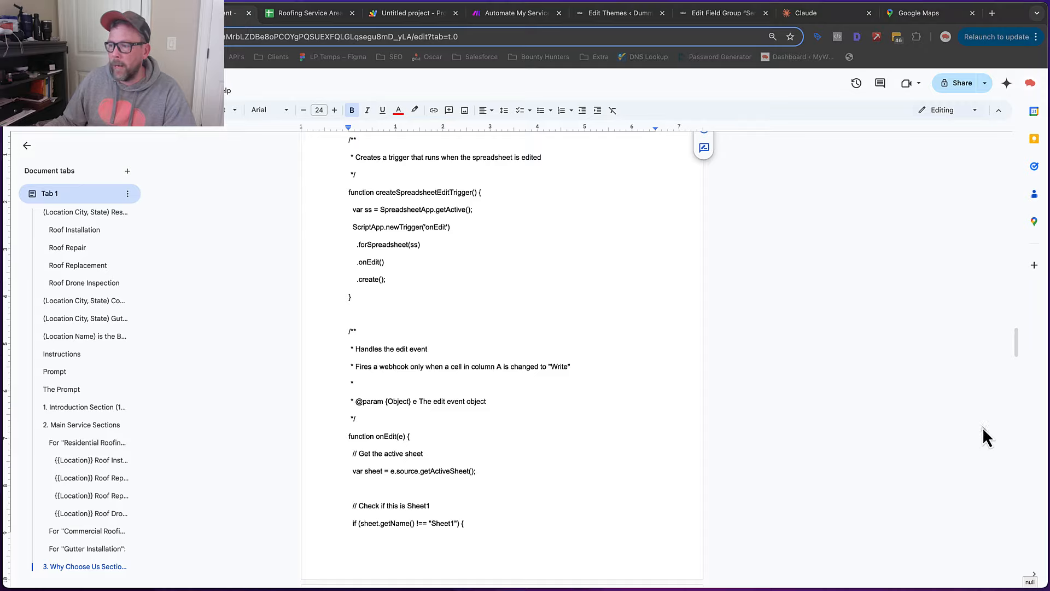
Return to the untitled Apps Script project and click into its myFunction stub
click(391, 18)
click(258, 192)
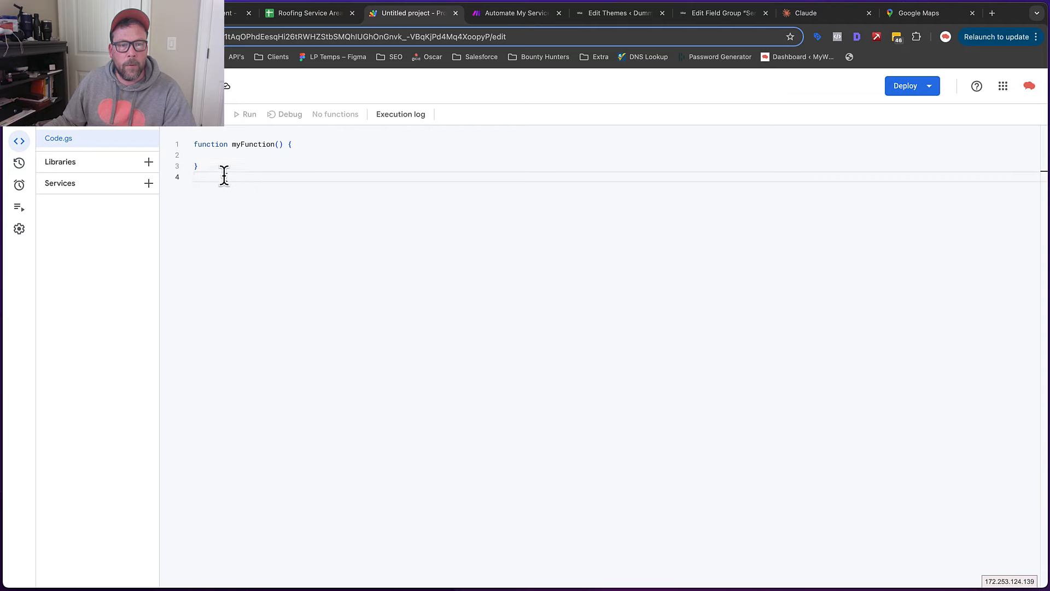
Replace the myFunction stub in Code.gs with the copied edit-trigger webhook script
drag(223, 175, 183, 145)
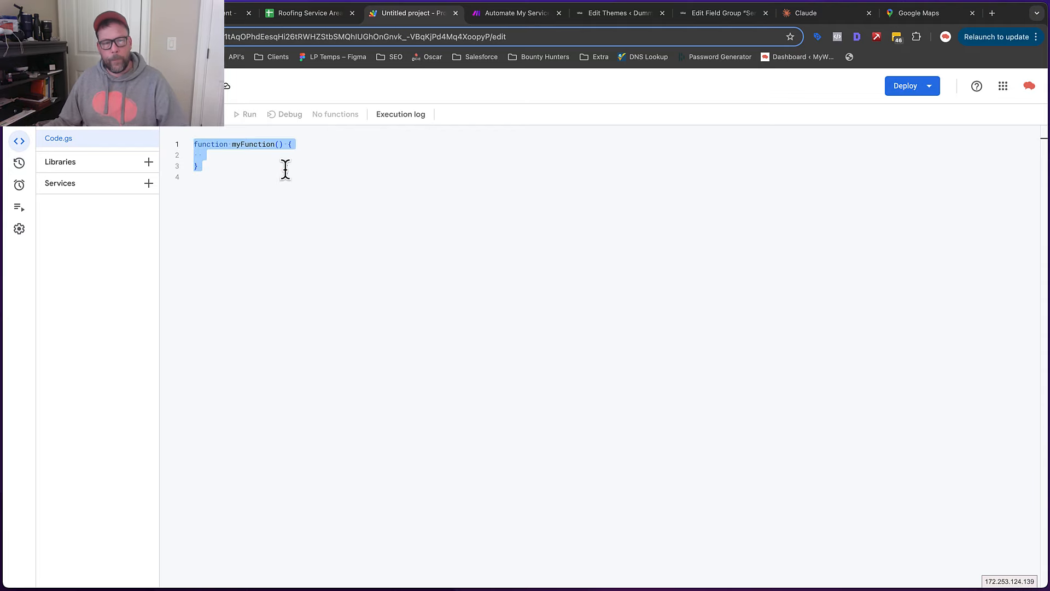
key(ctrl+v)
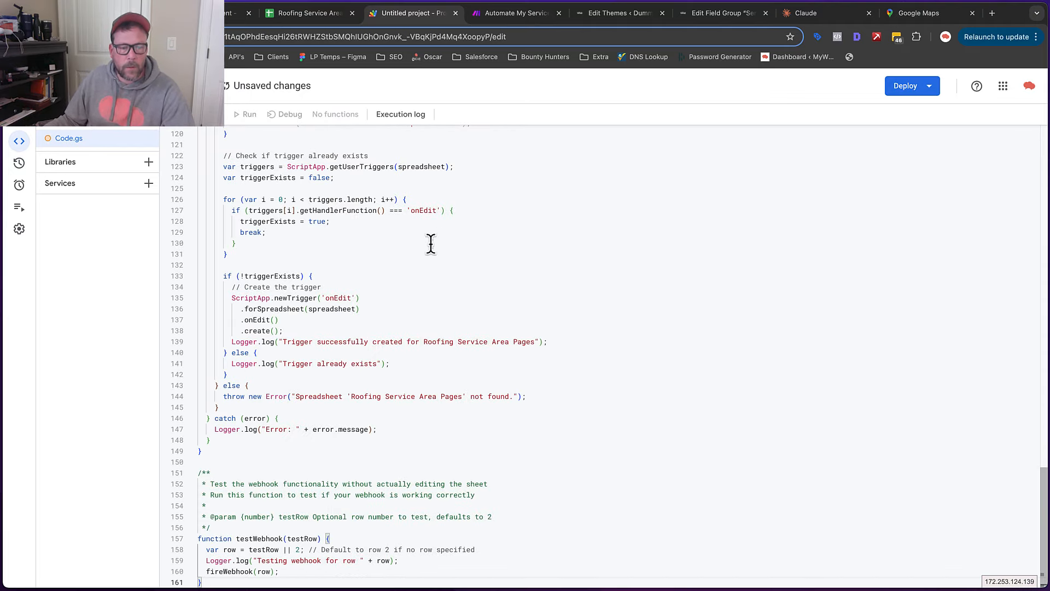
scroll(430, 322, up, 12)
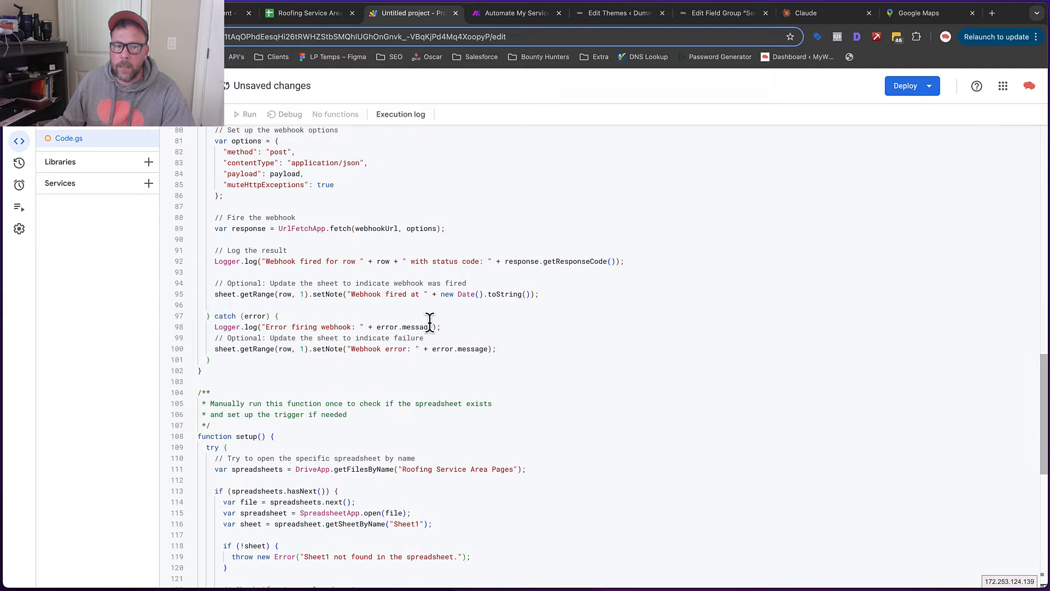
scroll(430, 322, up, 13)
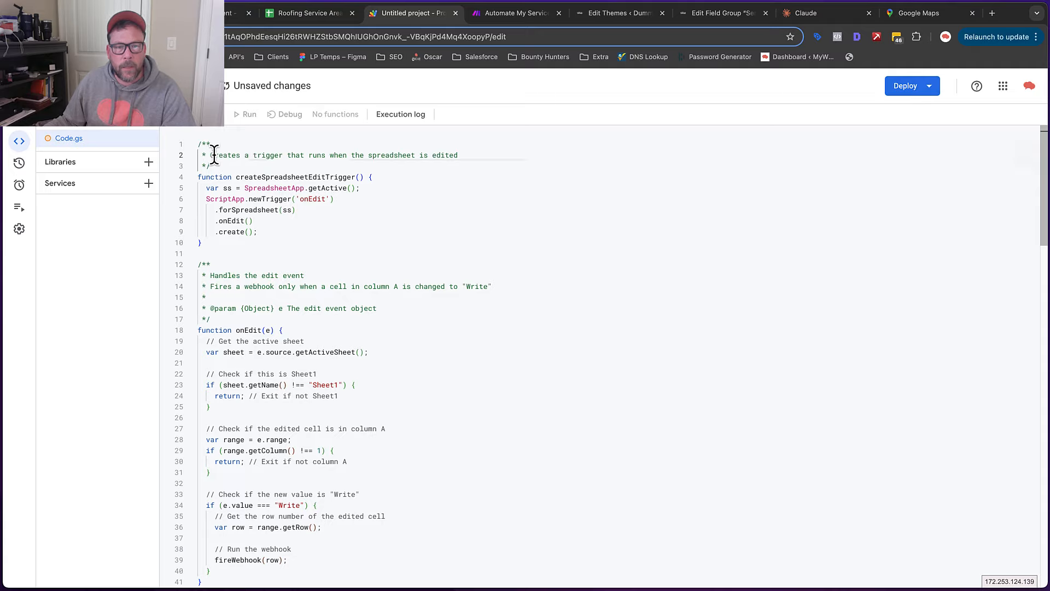
Review the pasted code's trigger comment and its Sheet1 name check
drag(213, 155, 458, 156)
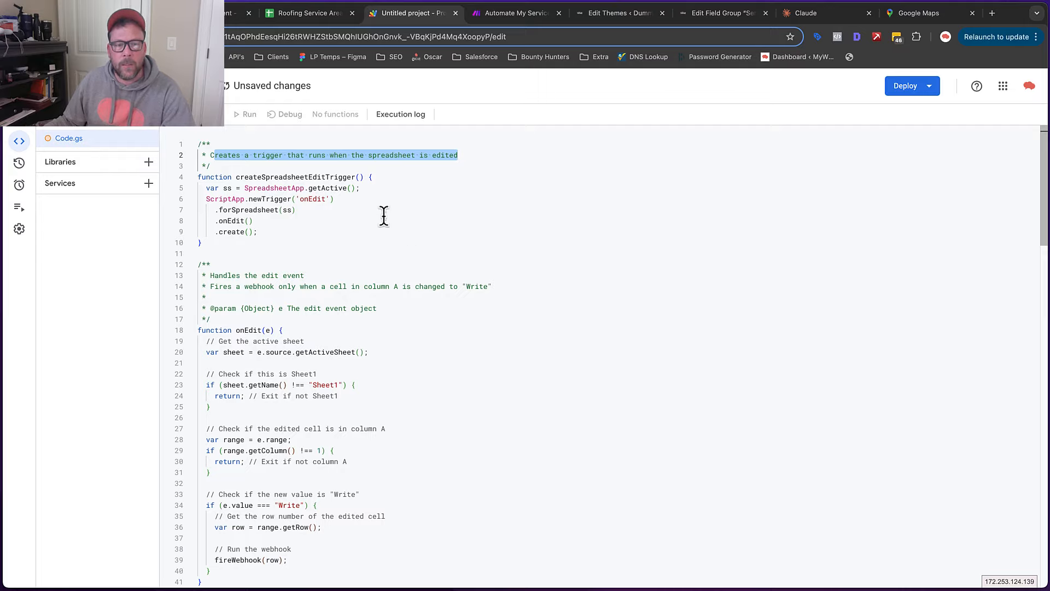
scroll(383, 215, down, 3)
scroll(380, 212, up, 2)
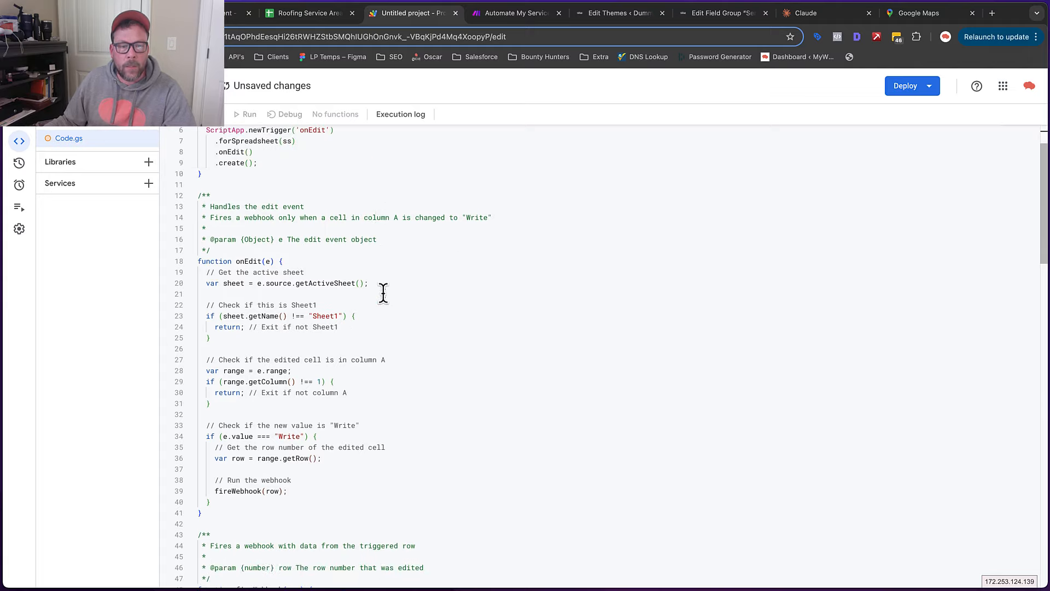
double_click(332, 316)
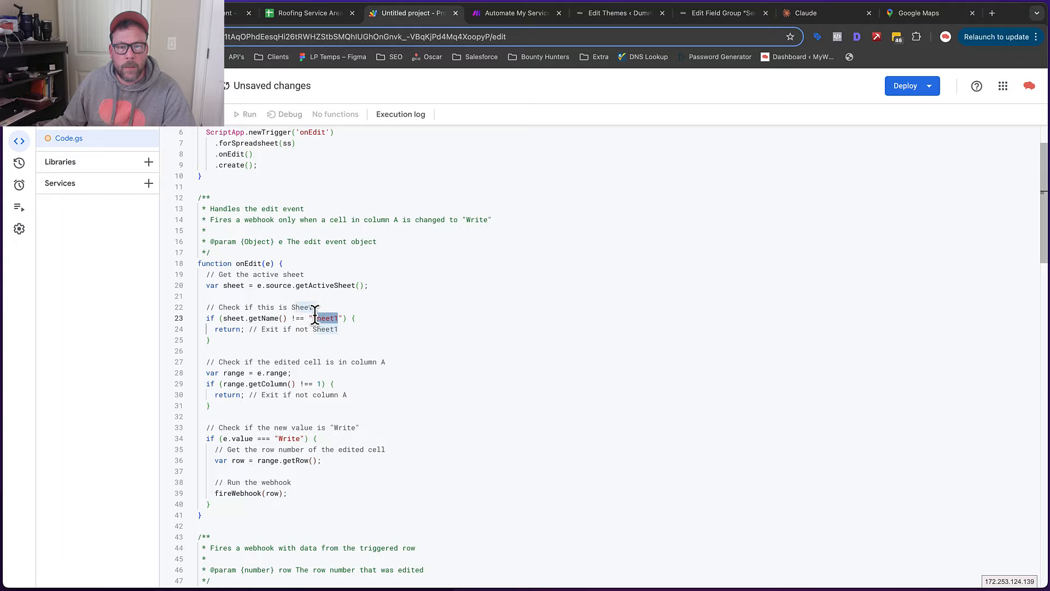
click(433, 339)
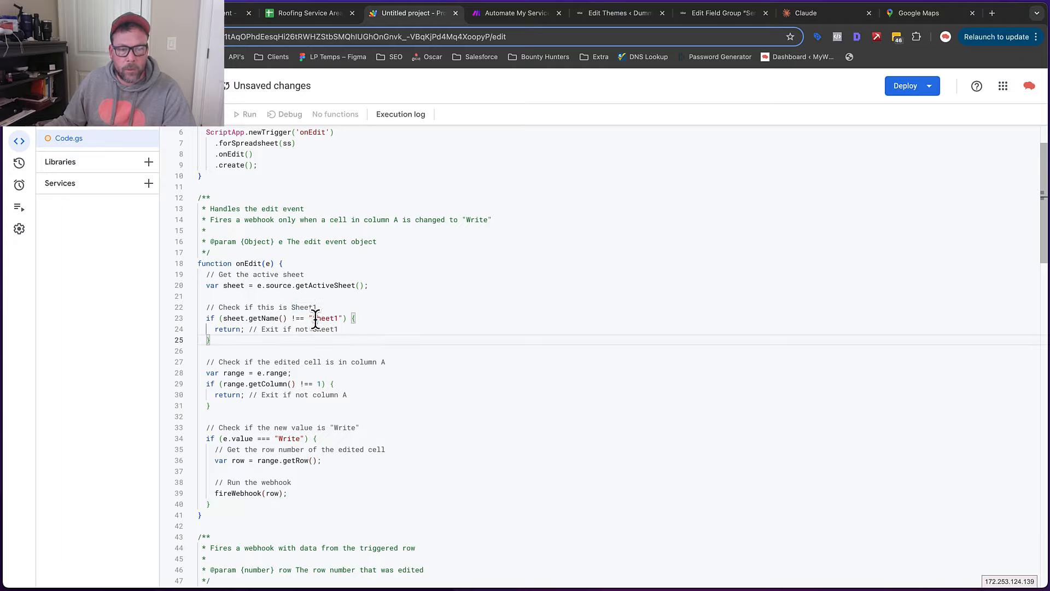
scroll(383, 292, down, 5)
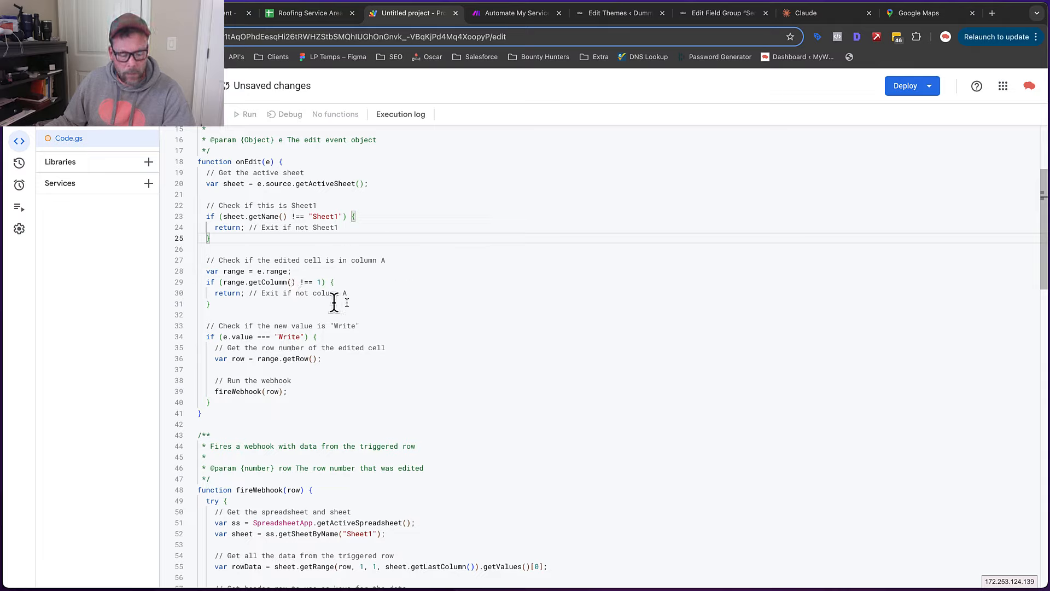
scroll(478, 287, down, 3)
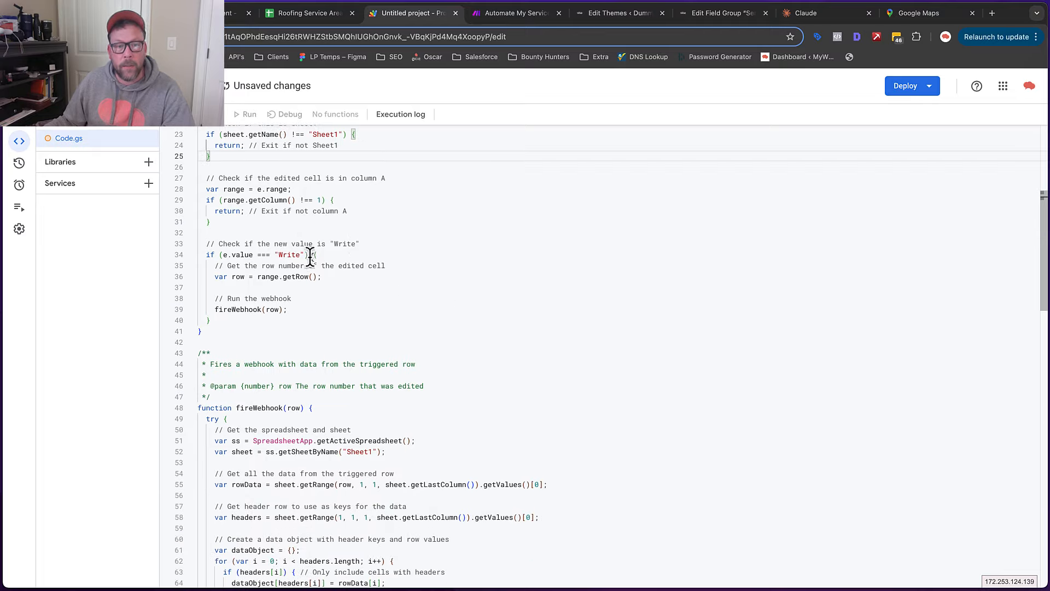
Check row 2's Trigger status choices in the sheet, then read fireWebhook down to webhookUrl
click(326, 16)
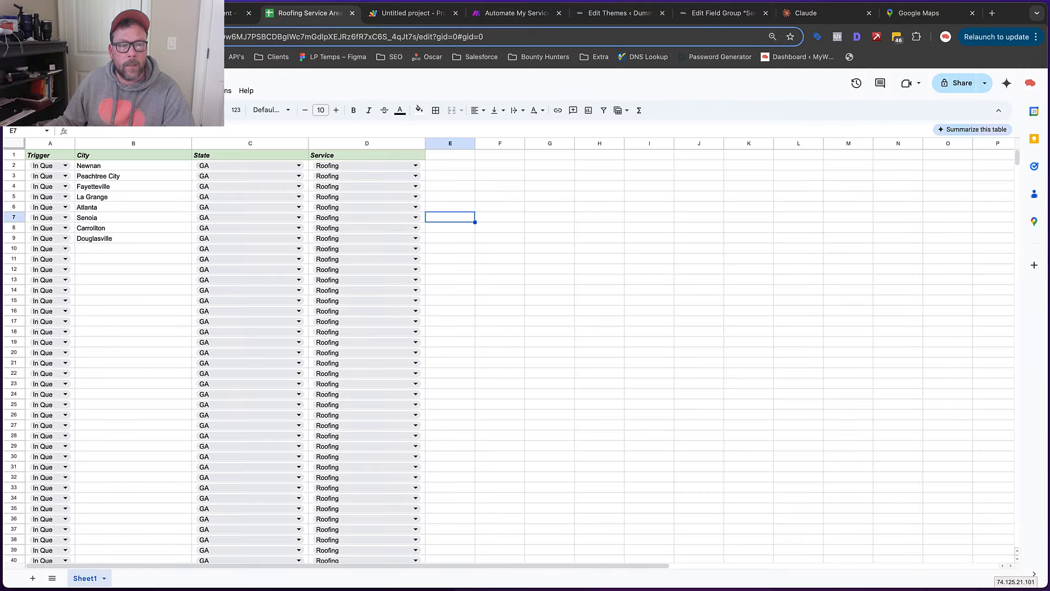
click(67, 169)
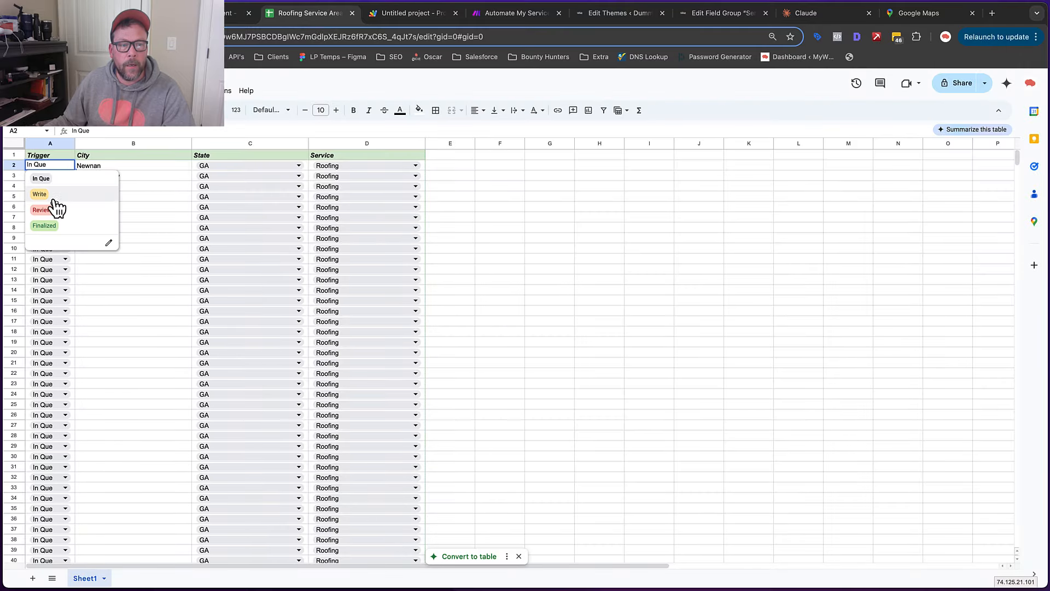
click(403, 16)
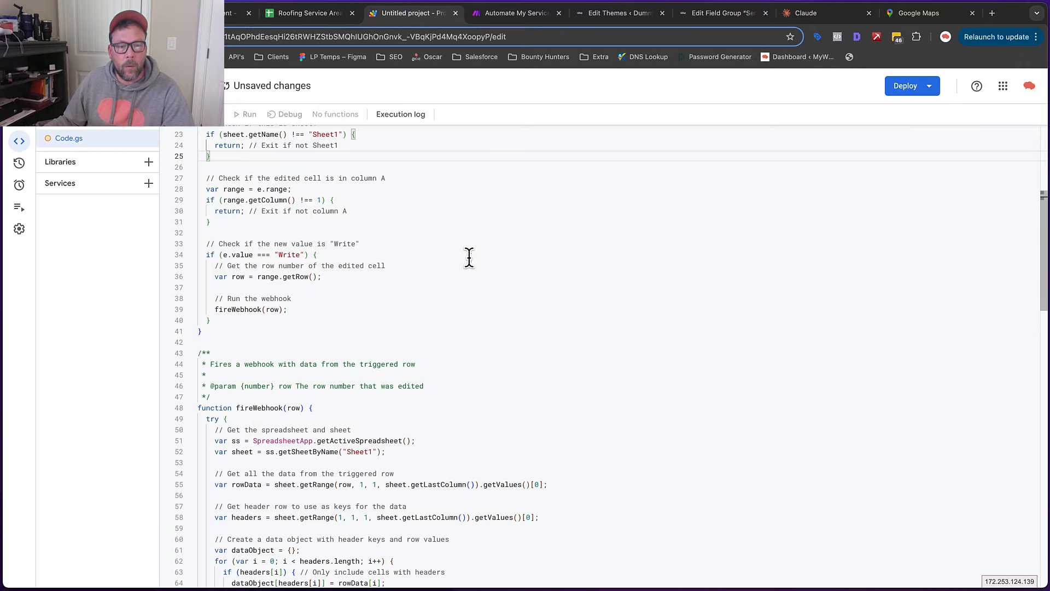
scroll(379, 207, down, 5)
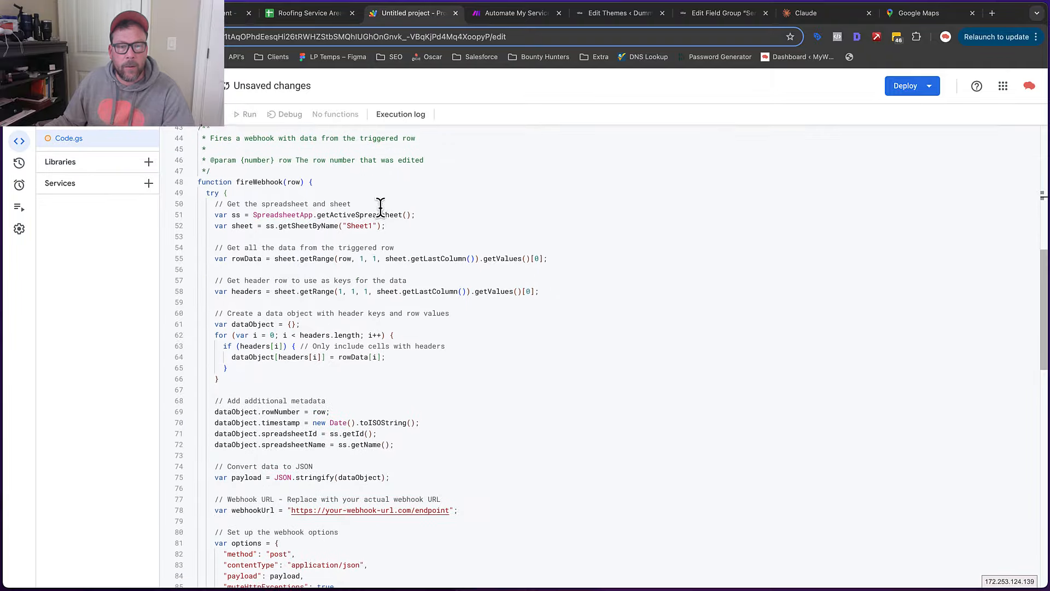
scroll(371, 209, up, 1)
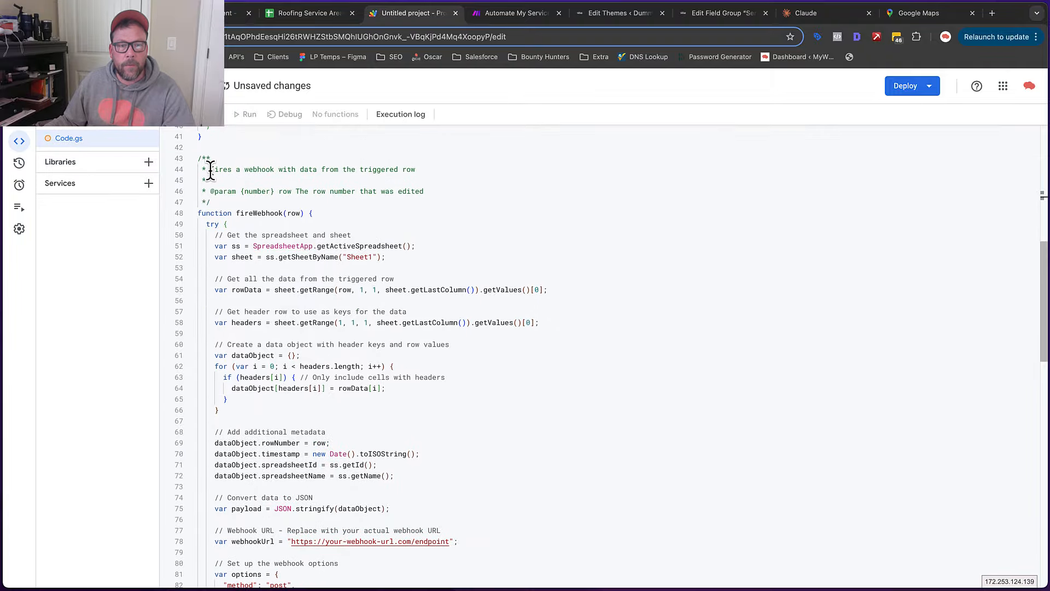
drag(212, 170, 447, 172)
scroll(447, 171, down, 2)
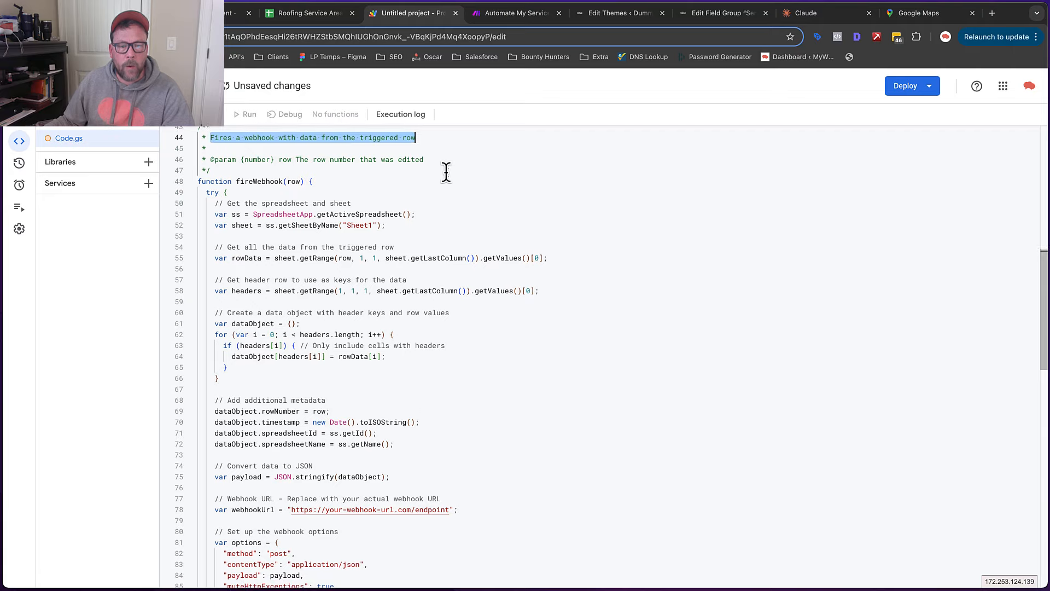
scroll(446, 171, down, 2)
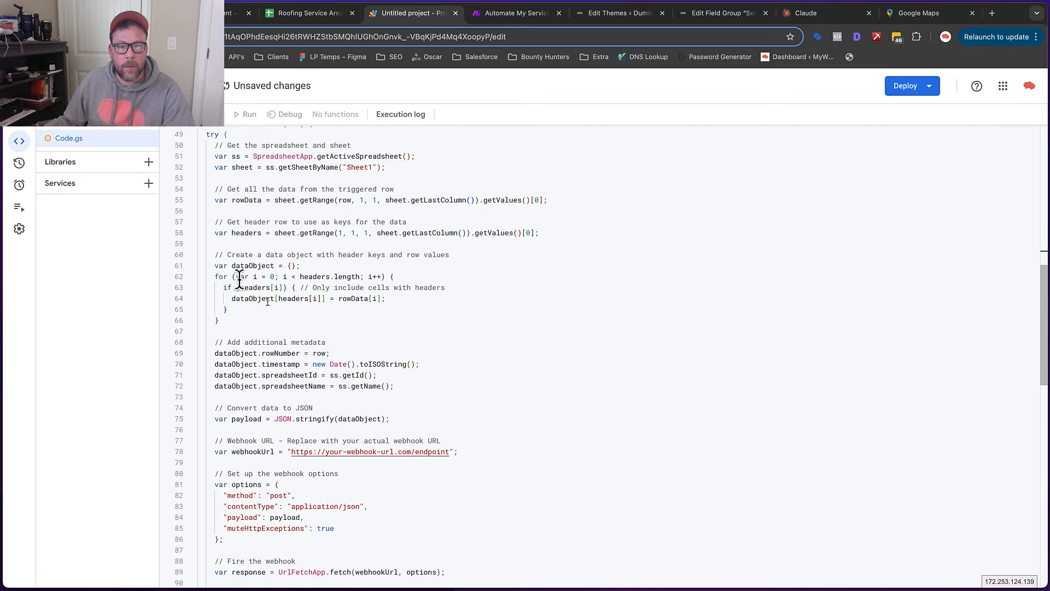
scroll(418, 281, down, 4)
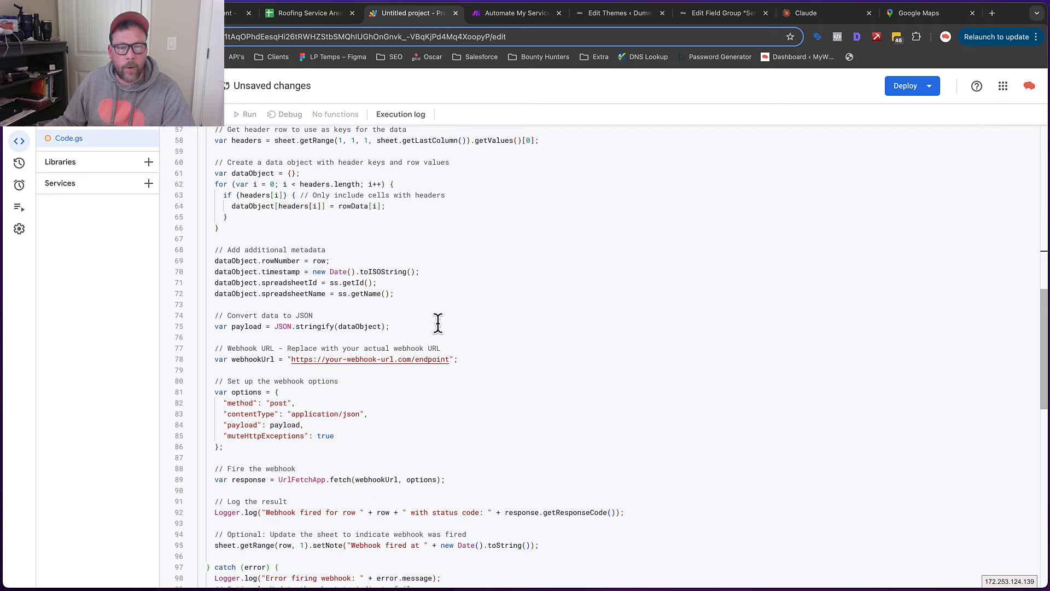
scroll(438, 322, down, 3)
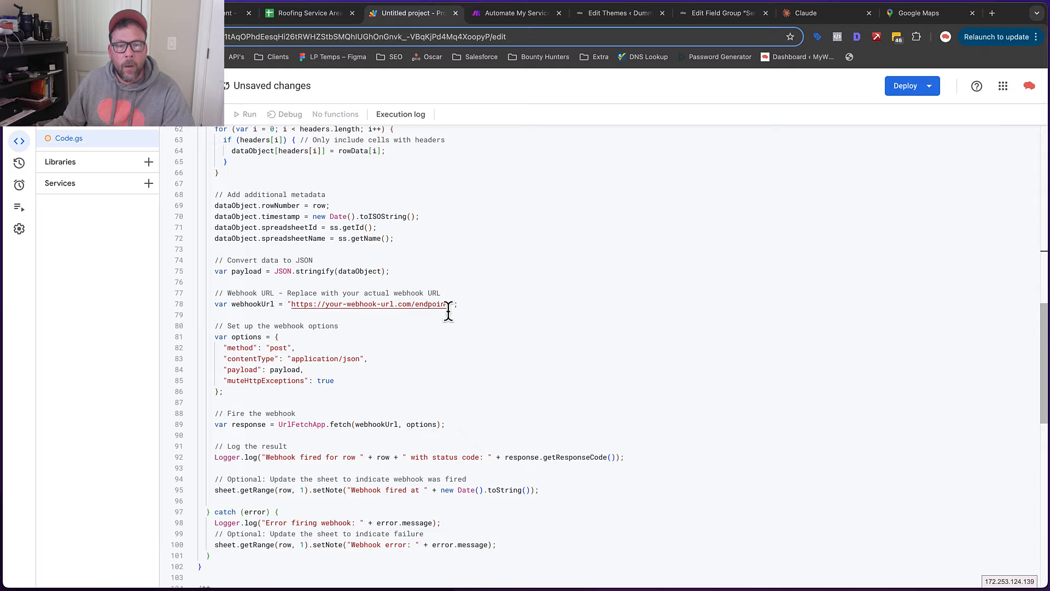
Select the placeholder URL on line 78 and recopy the Make custom webhook address
click(448, 305)
drag(392, 306, 293, 308)
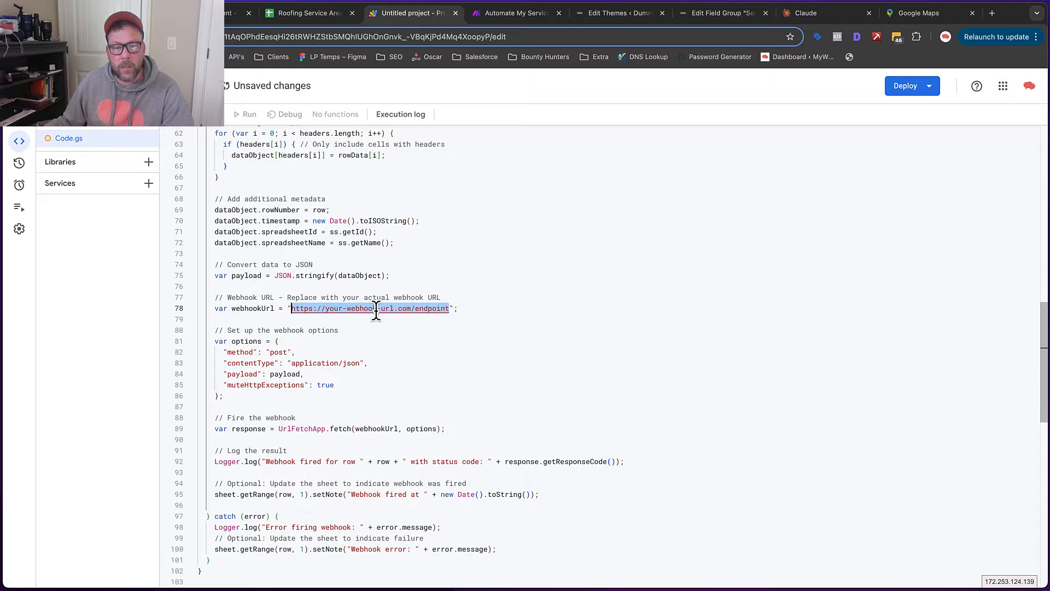
click(506, 14)
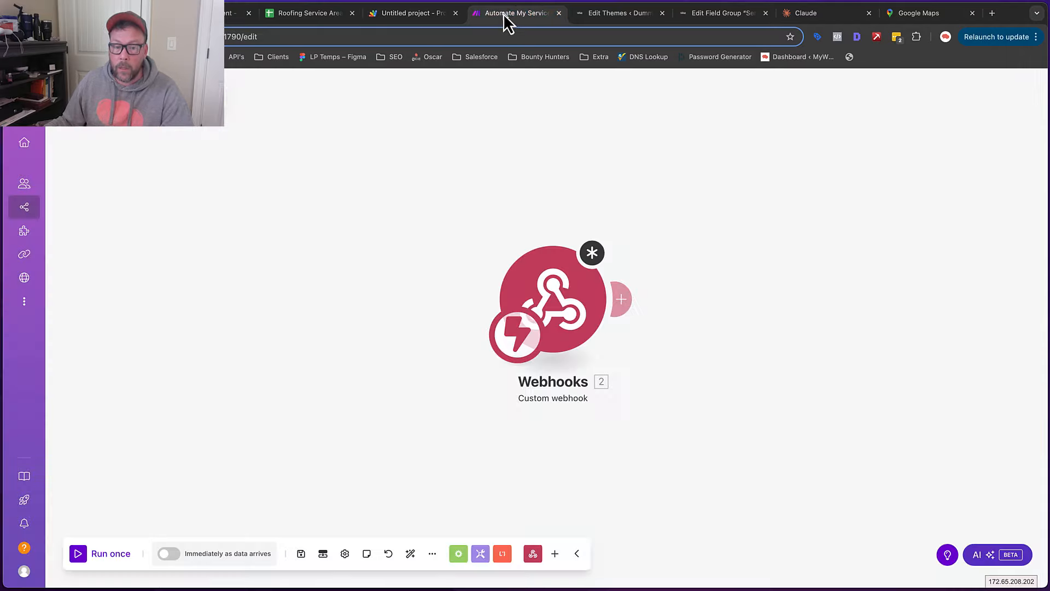
click(602, 262)
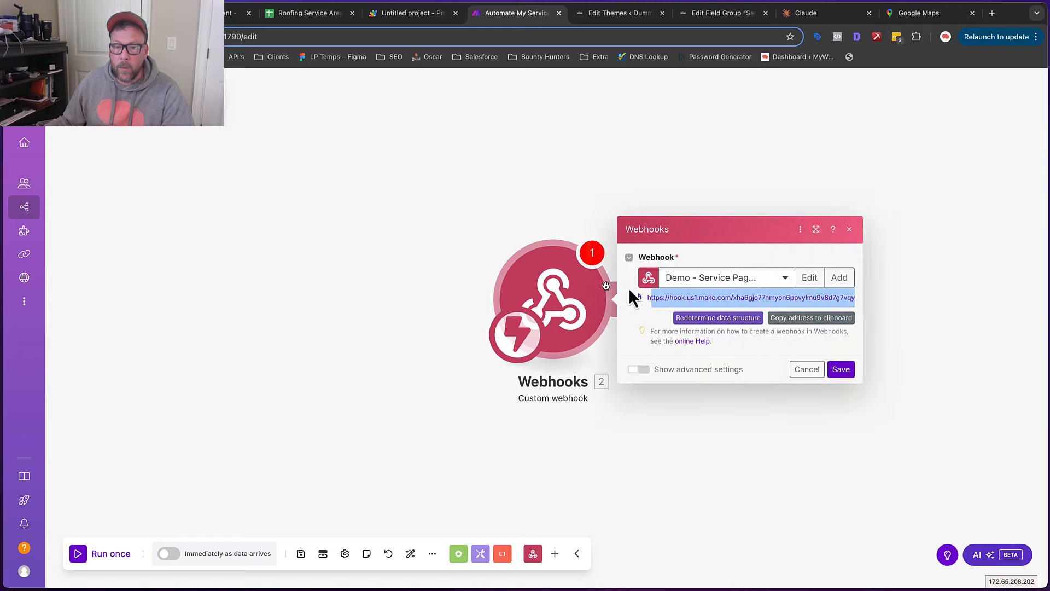
click(827, 319)
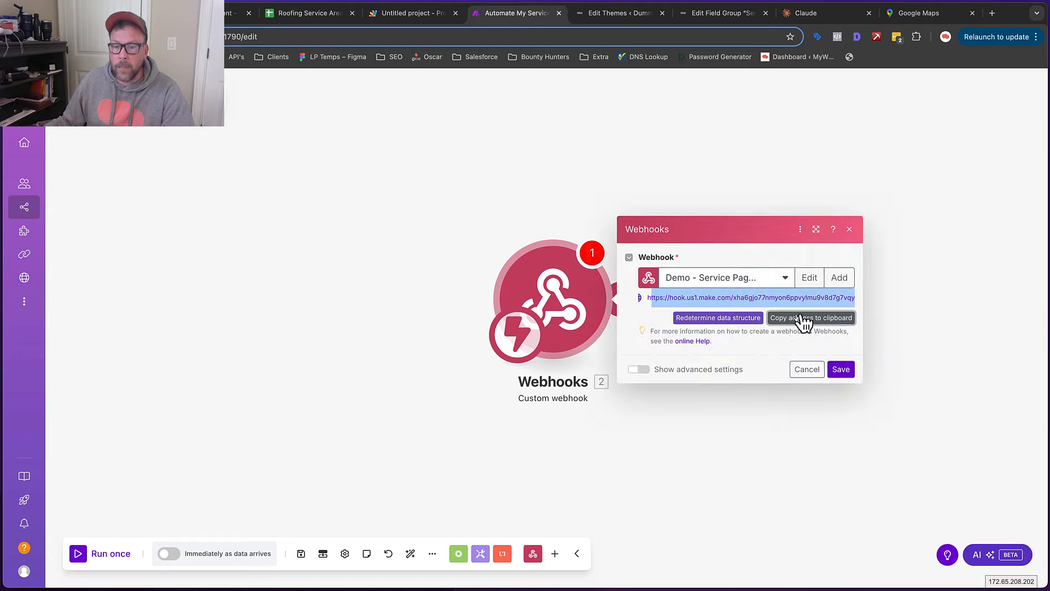
click(403, 16)
Replace the placeholder URL between the quotes on line 78 with the pasted Make webhook address
right_click(383, 304)
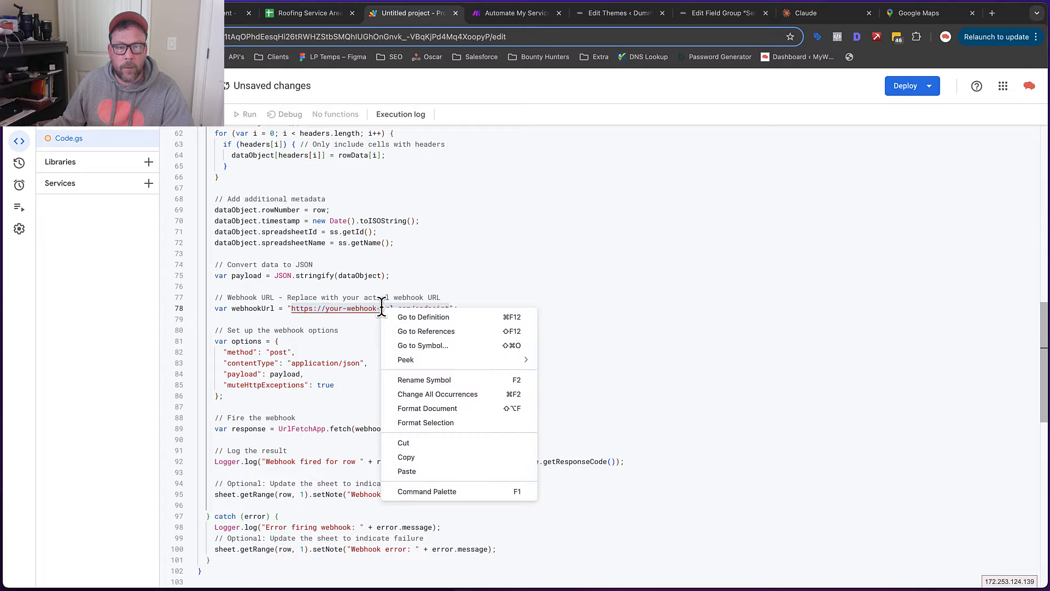
click(328, 328)
drag(289, 308, 446, 309)
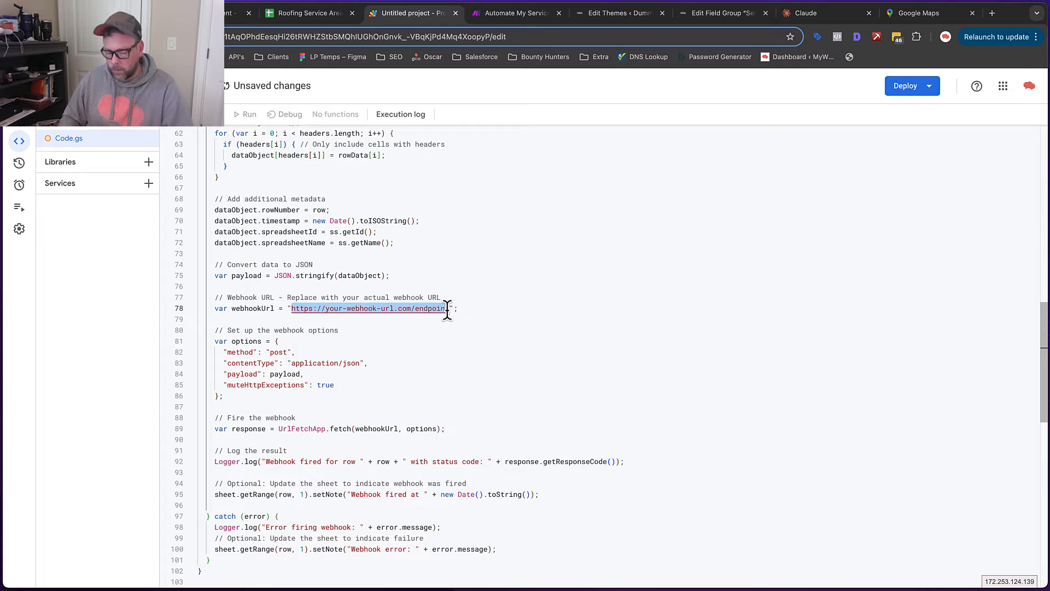
key(BackSpace)
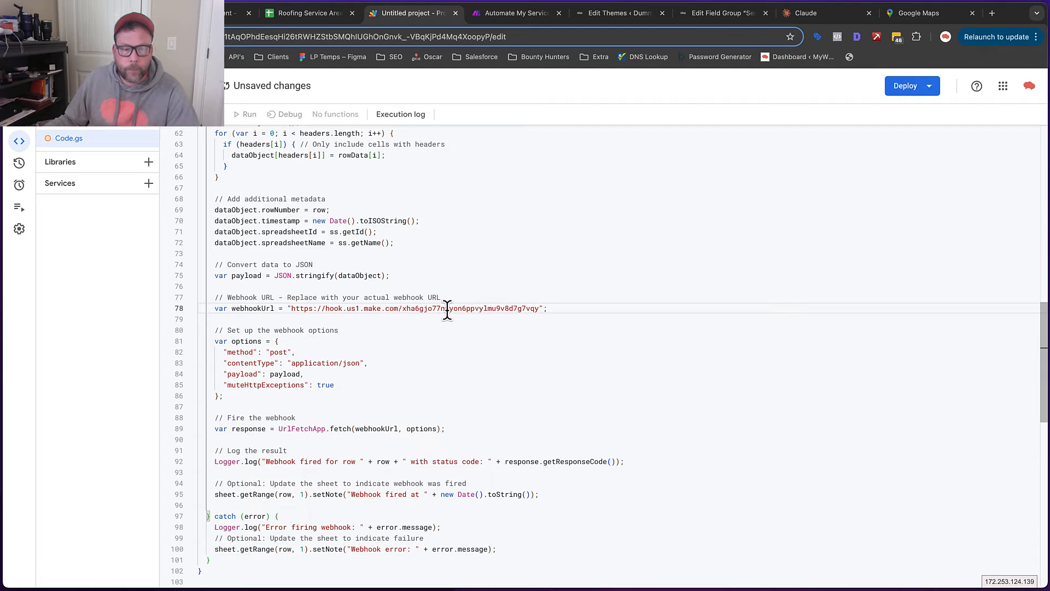
scroll(570, 358, down, 5)
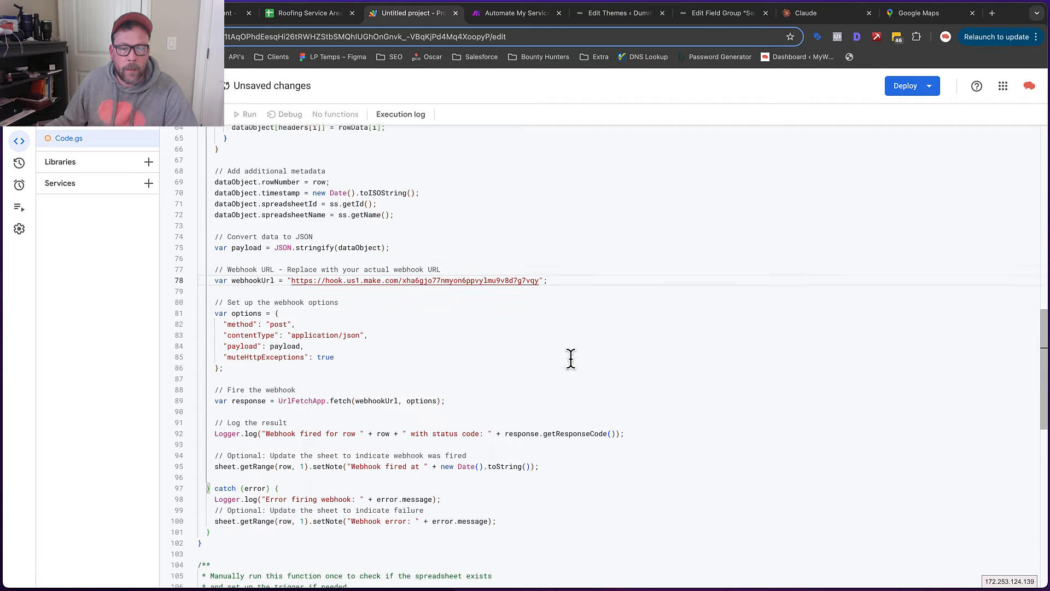
scroll(517, 339, down, 7)
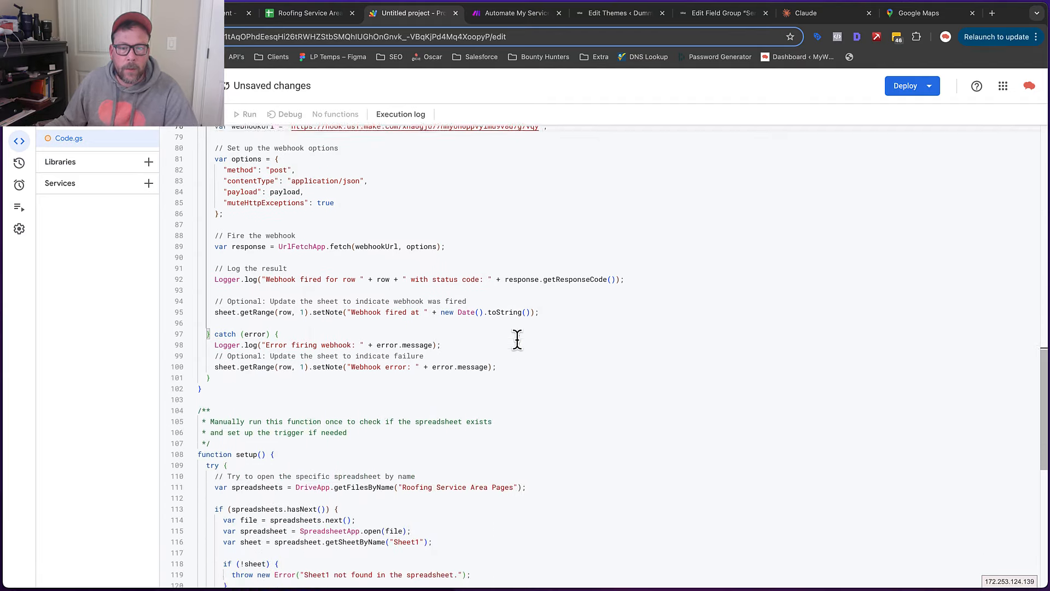
Save Code.gs with the new webhook URL and pick onEdit in the function dropdown
scroll(517, 339, down, 7)
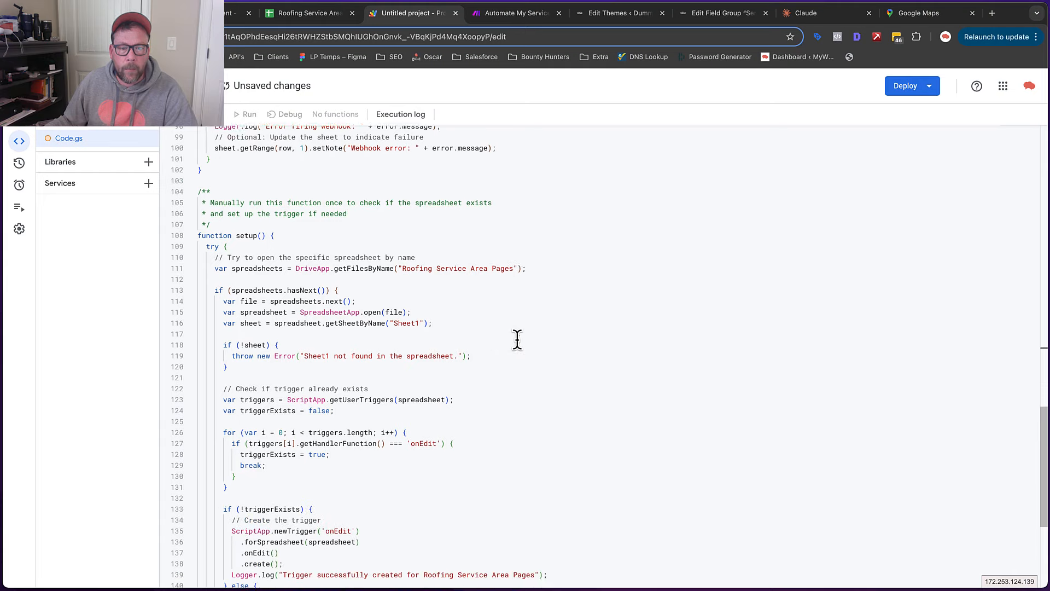
scroll(517, 339, down, 3)
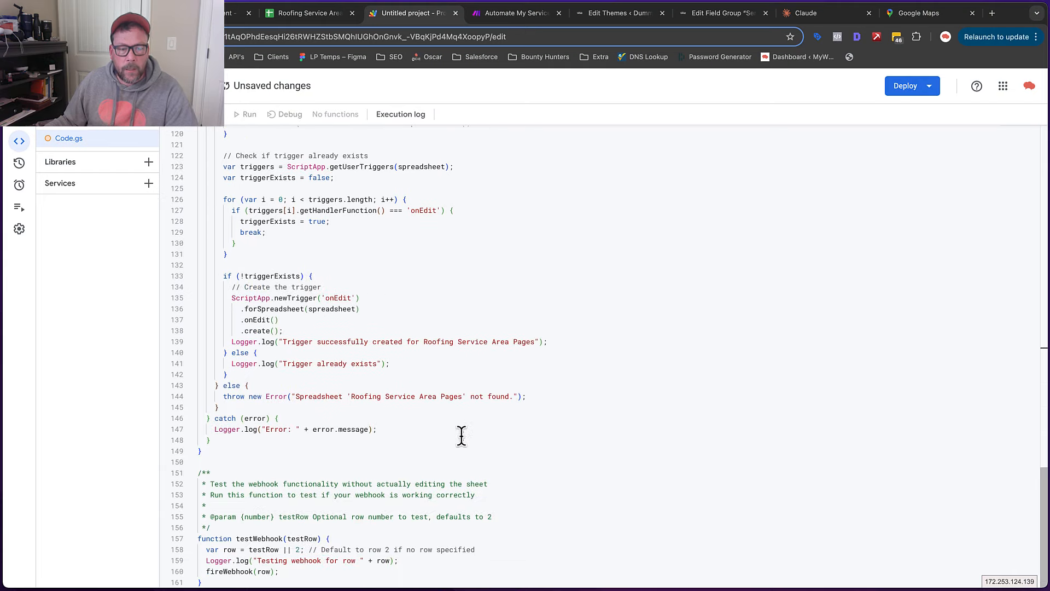
scroll(461, 434, up, 20)
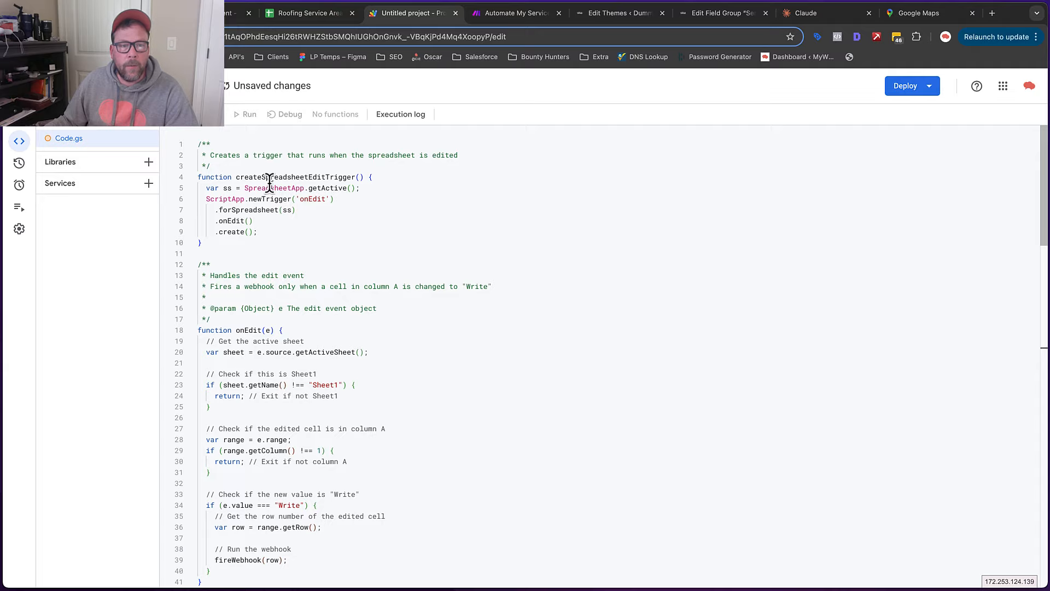
click(211, 129)
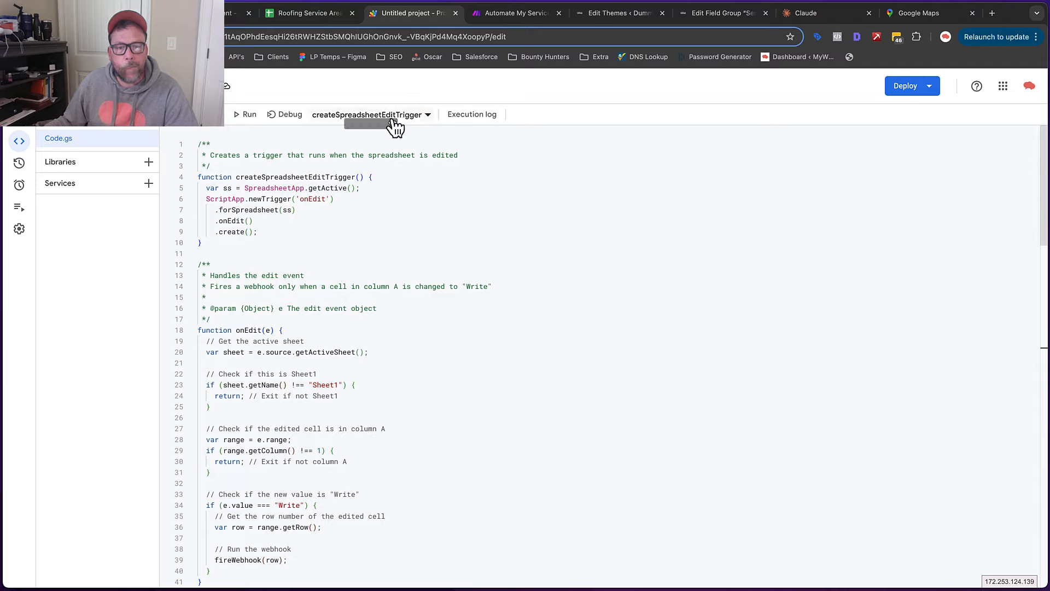
click(428, 116)
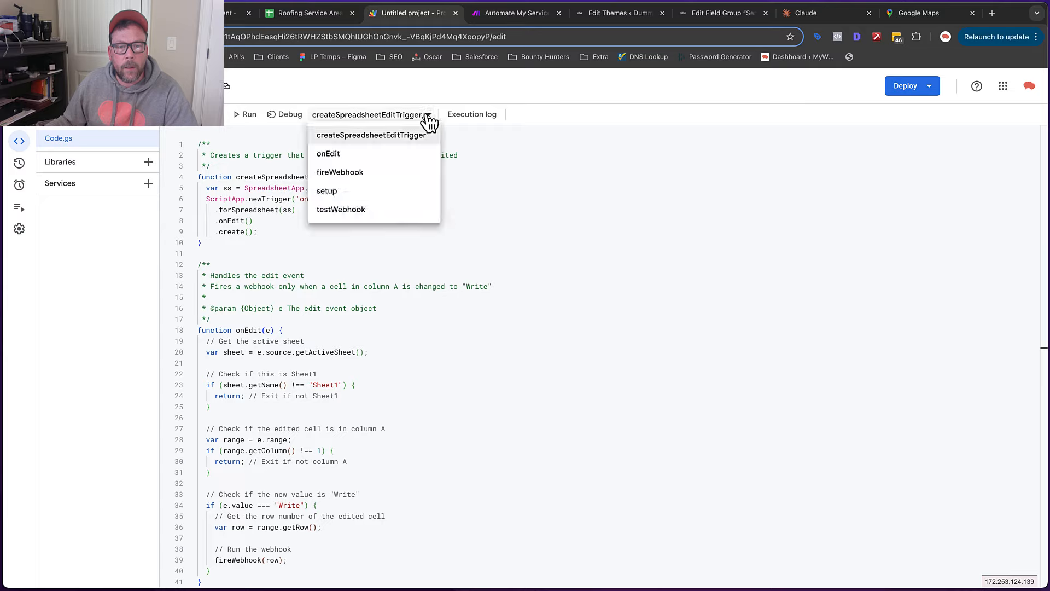
click(334, 156)
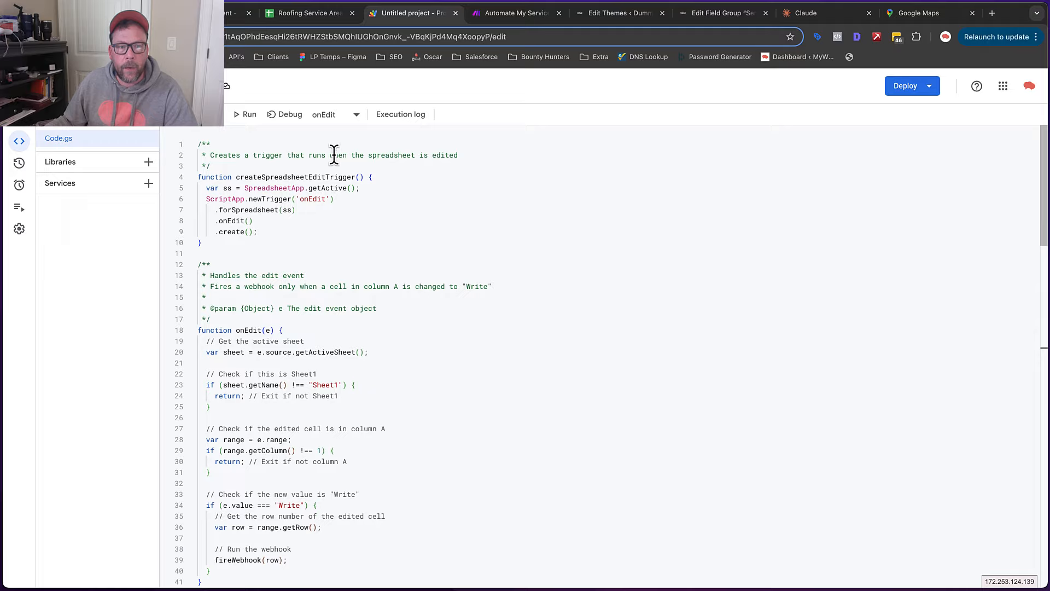
Run onEdit and choose Review permissions in the Authorization required dialog
click(247, 114)
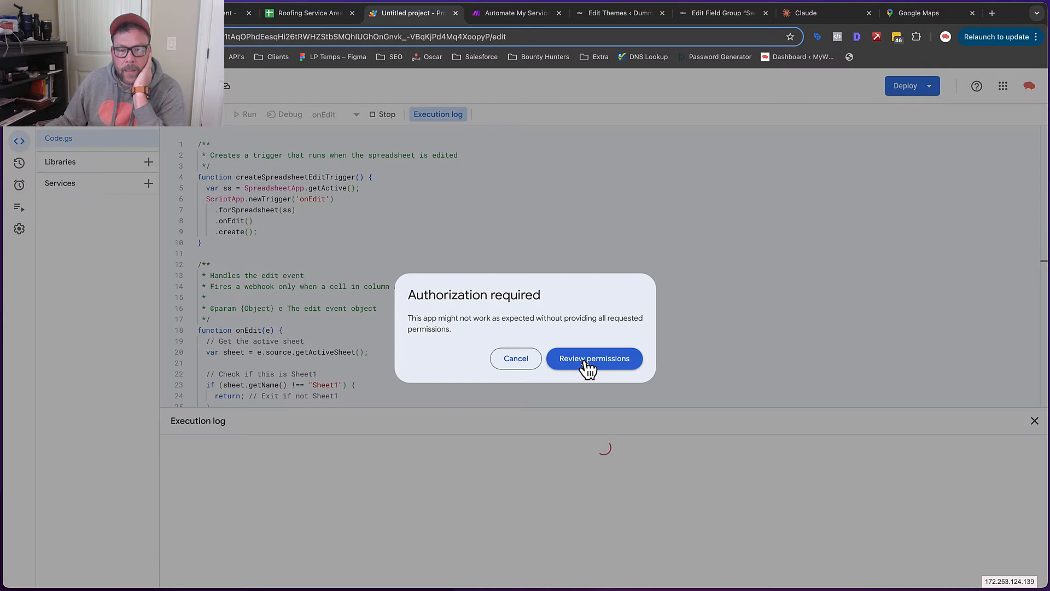
click(587, 361)
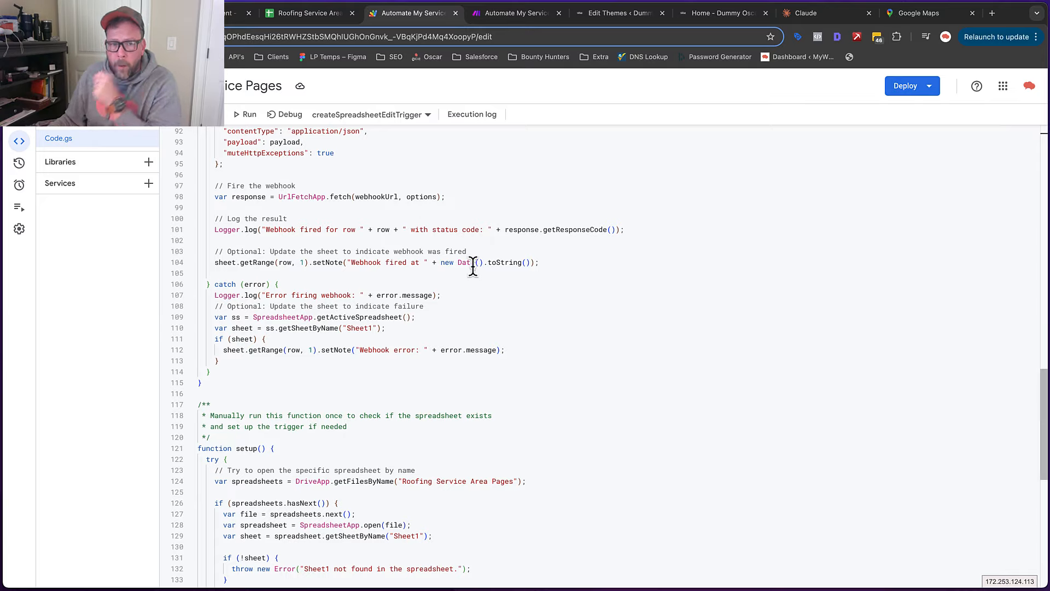
Select and run setup, with the execution log reporting 'Trigger already exists'
click(427, 115)
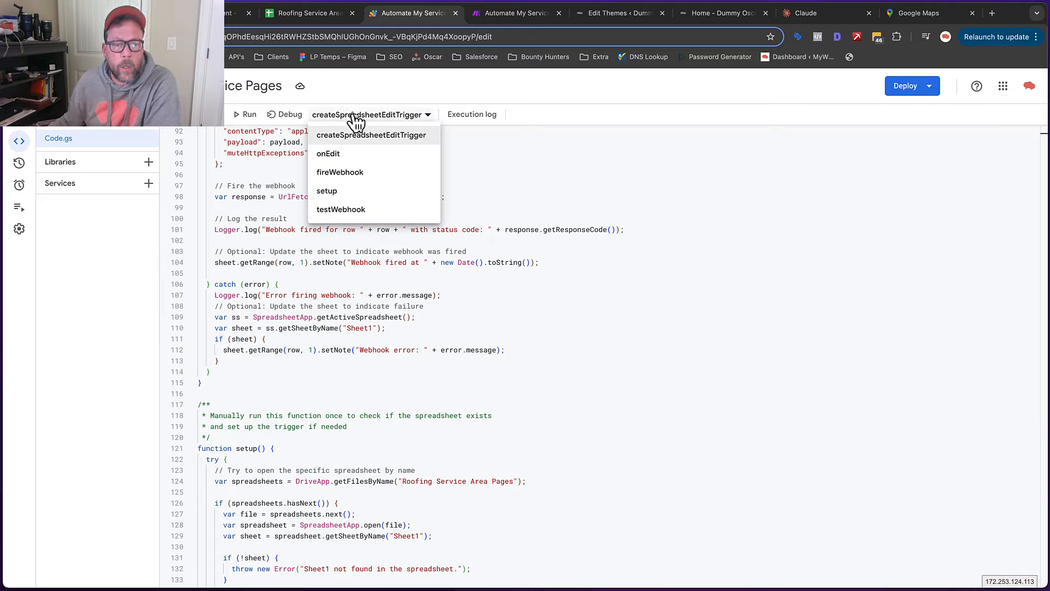
click(345, 191)
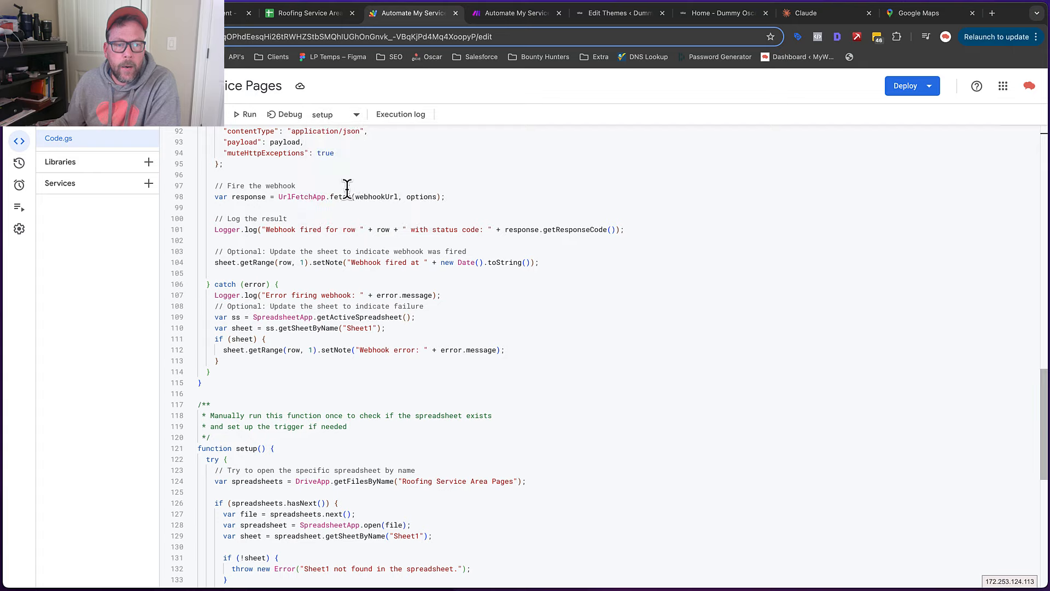
click(247, 114)
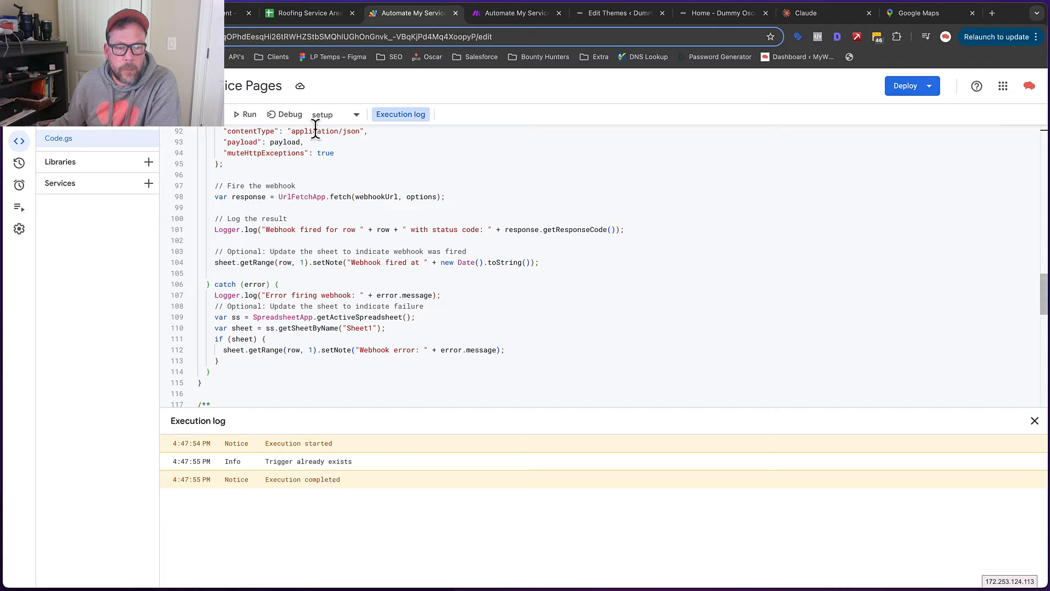
click(356, 116)
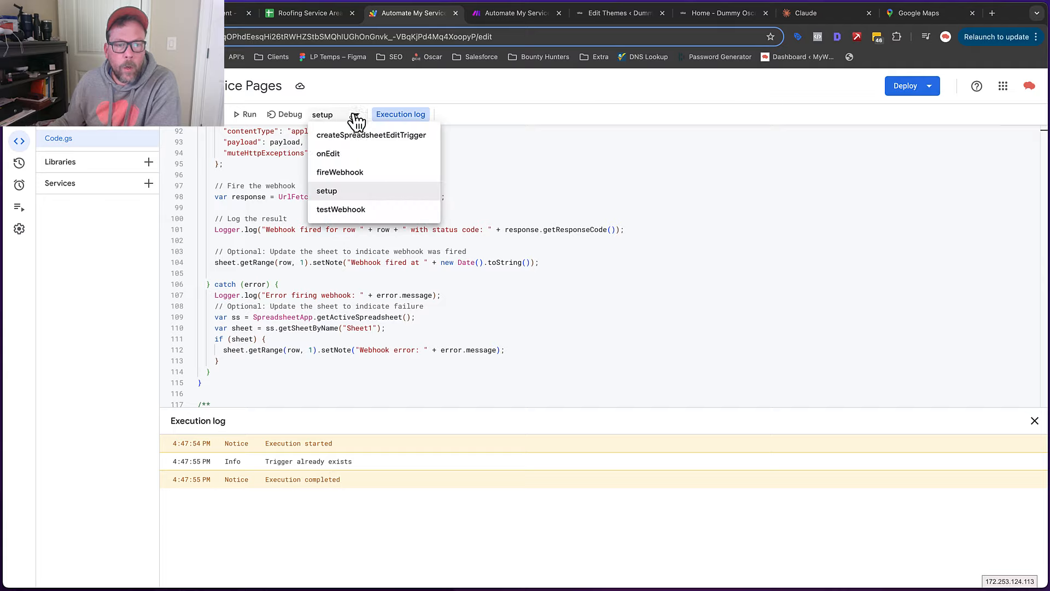
Run testWebhook to send row 2's Newnan, GA payload and confirm status code 200
click(348, 213)
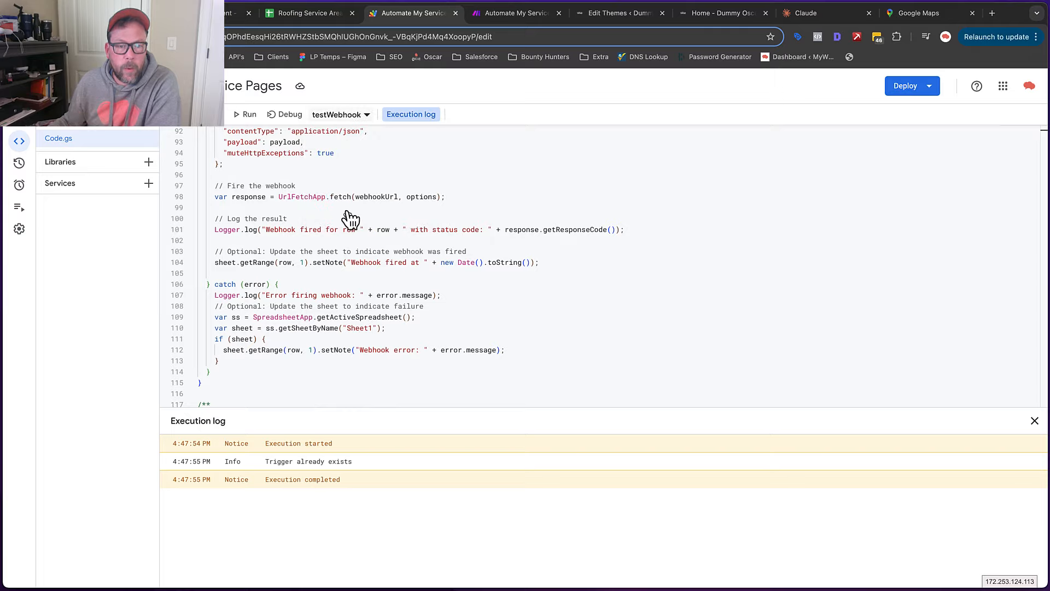
click(251, 116)
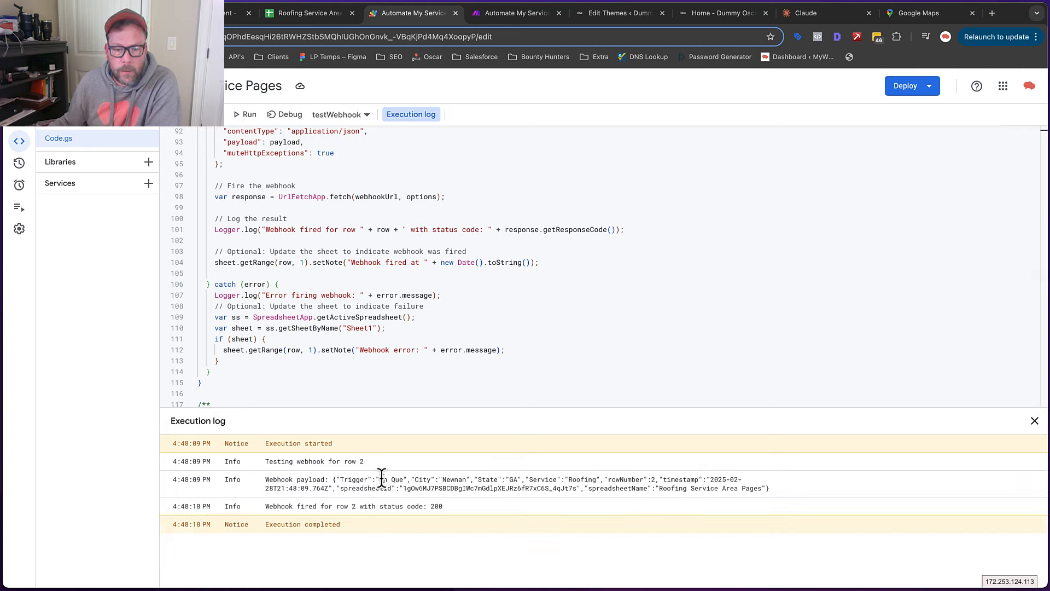
drag(405, 484, 576, 485)
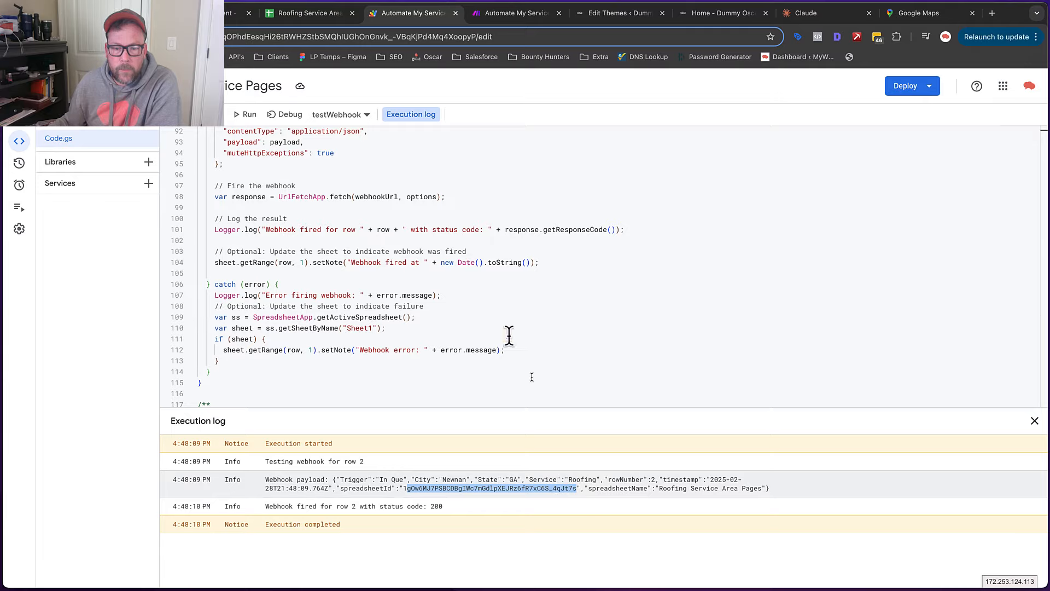
Run only the webhook module on the queued data to get the Newnan, GA, Roofing bundle
click(511, 14)
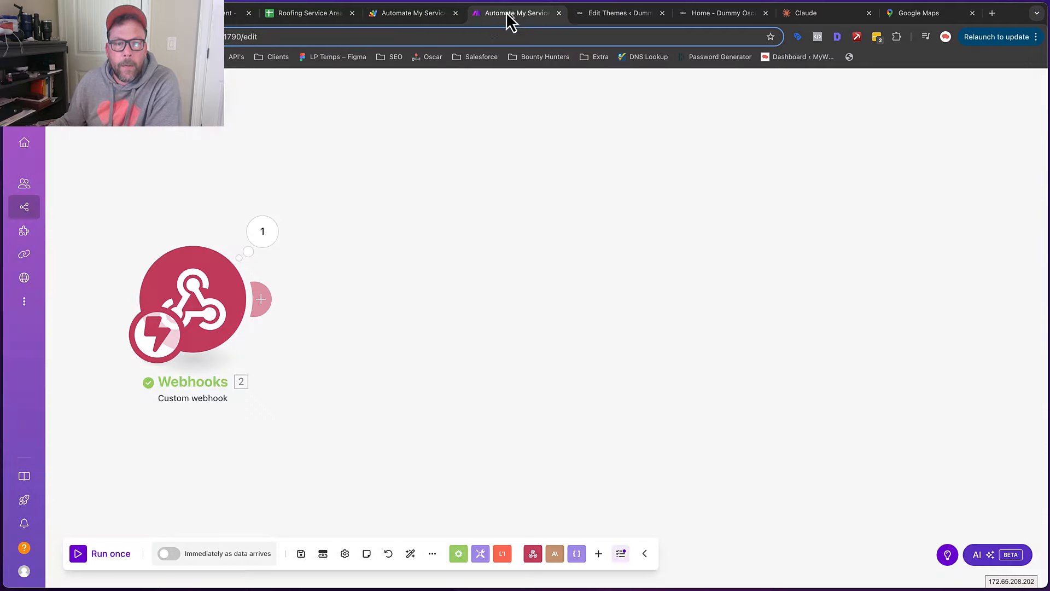
right_click(192, 296)
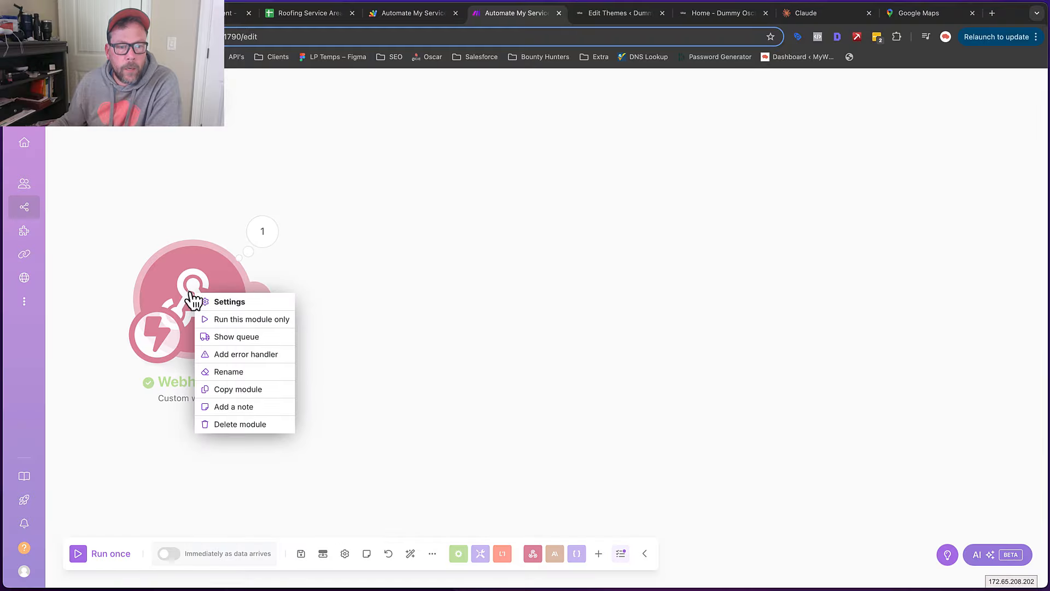
click(240, 319)
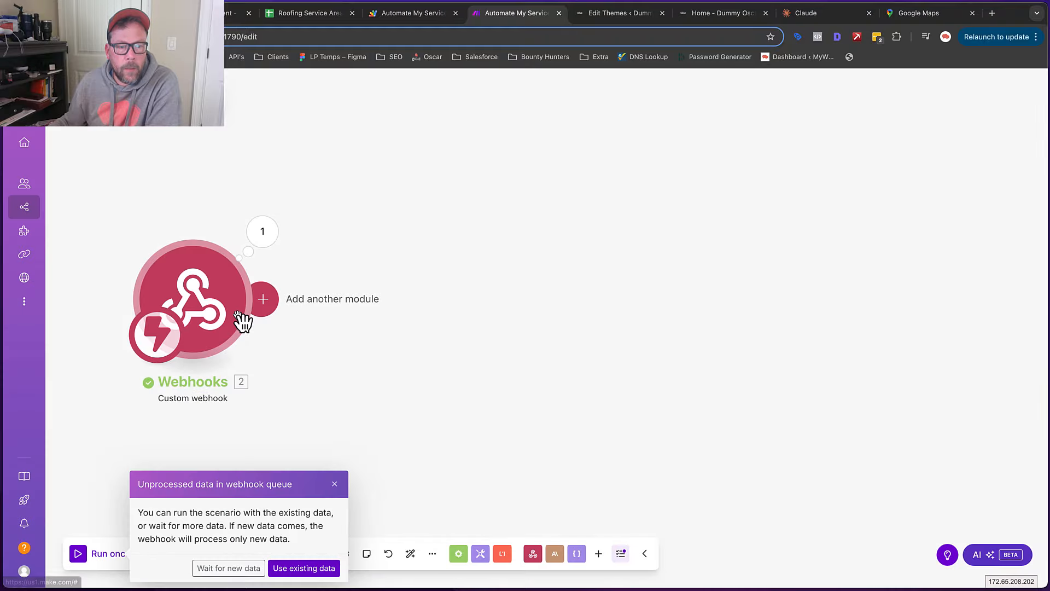
click(290, 569)
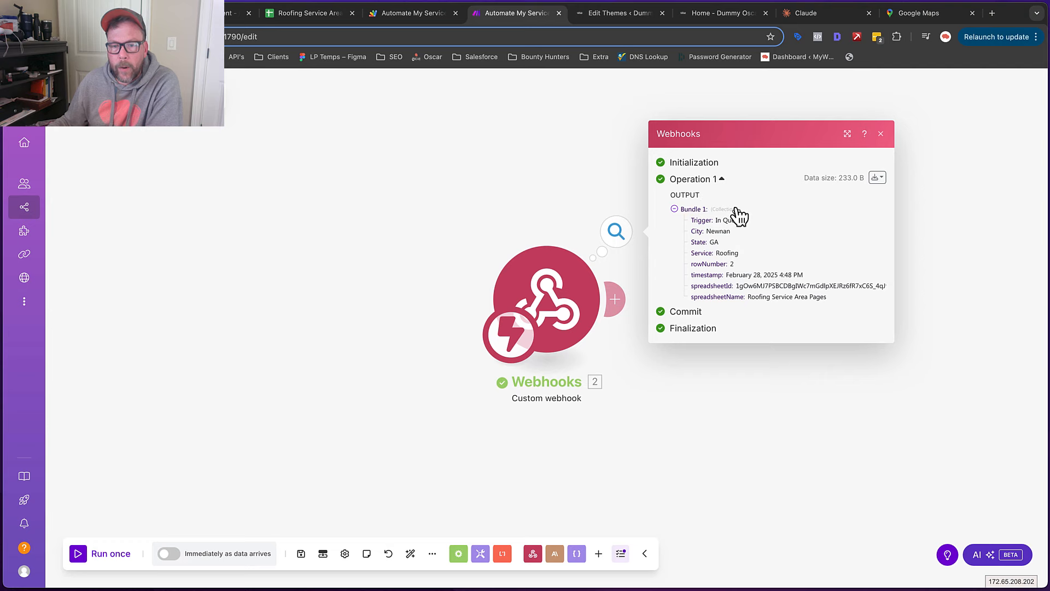
click(290, 14)
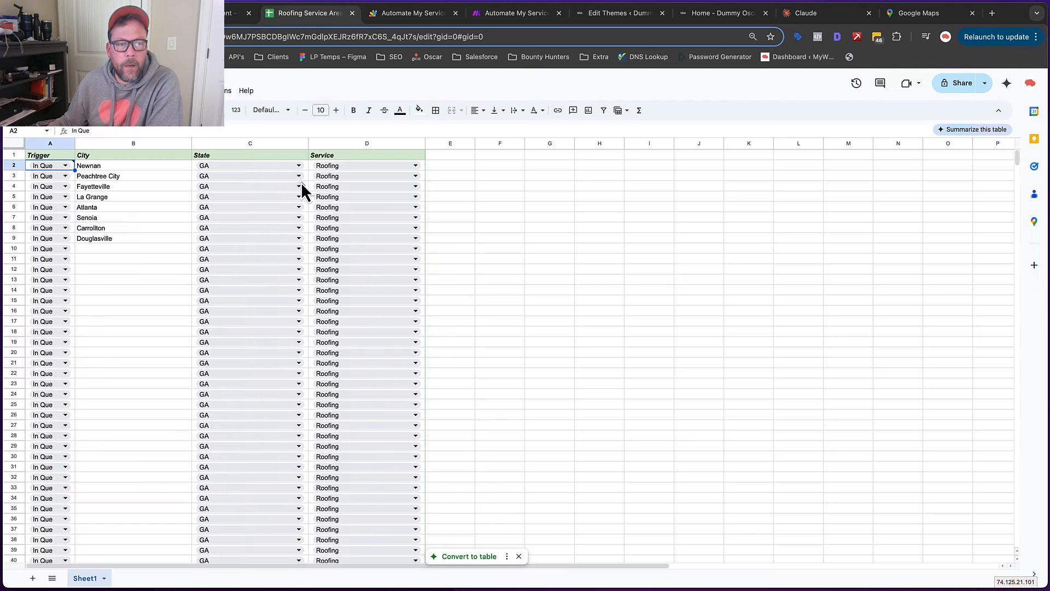
Set Newnan's Trigger to Write and rerun the webhook module on existing data
click(64, 165)
click(52, 201)
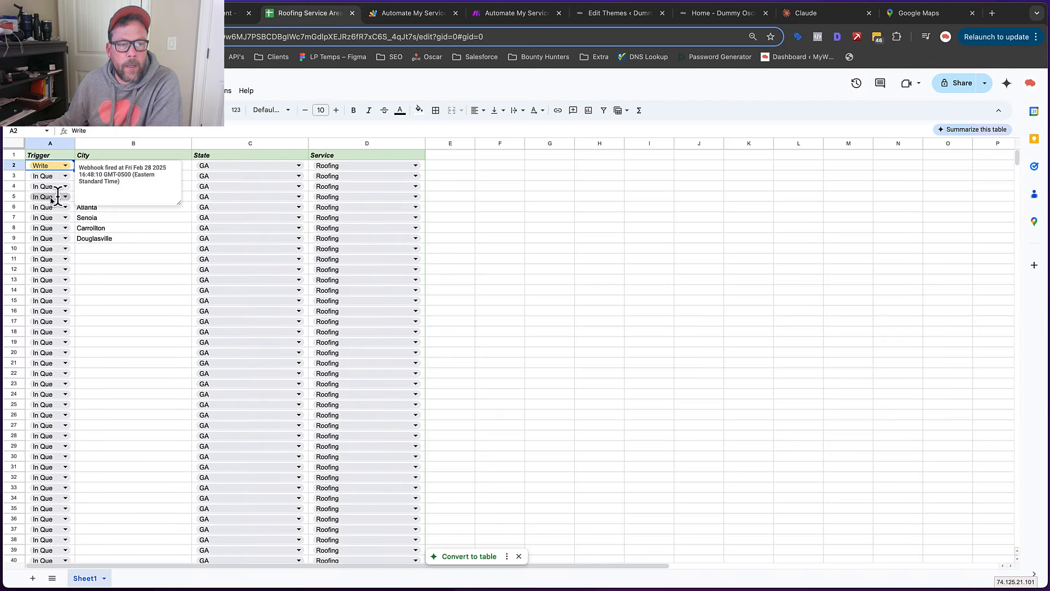
click(512, 13)
right_click(557, 285)
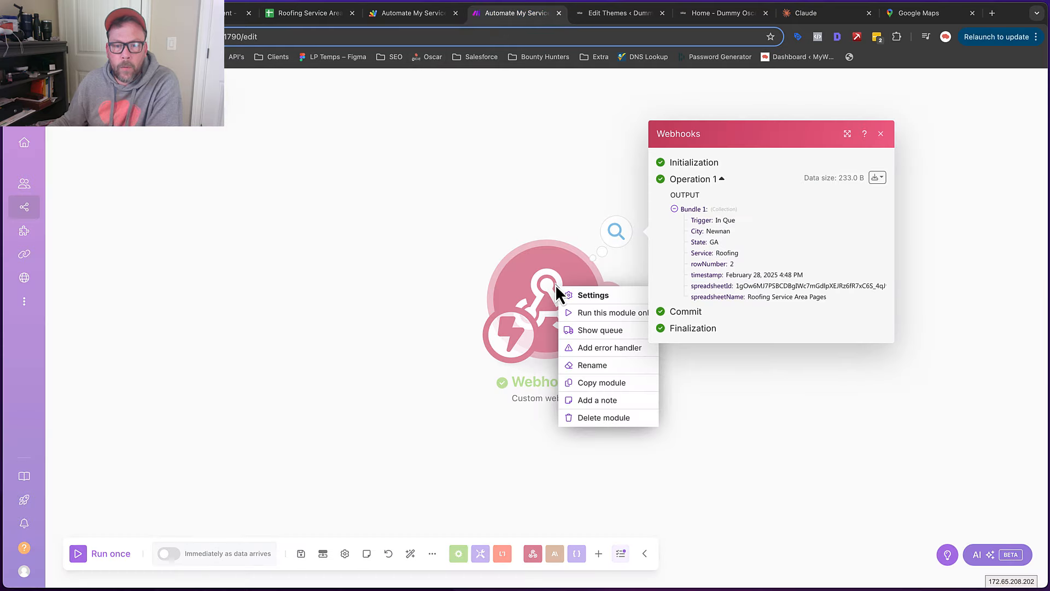
click(595, 313)
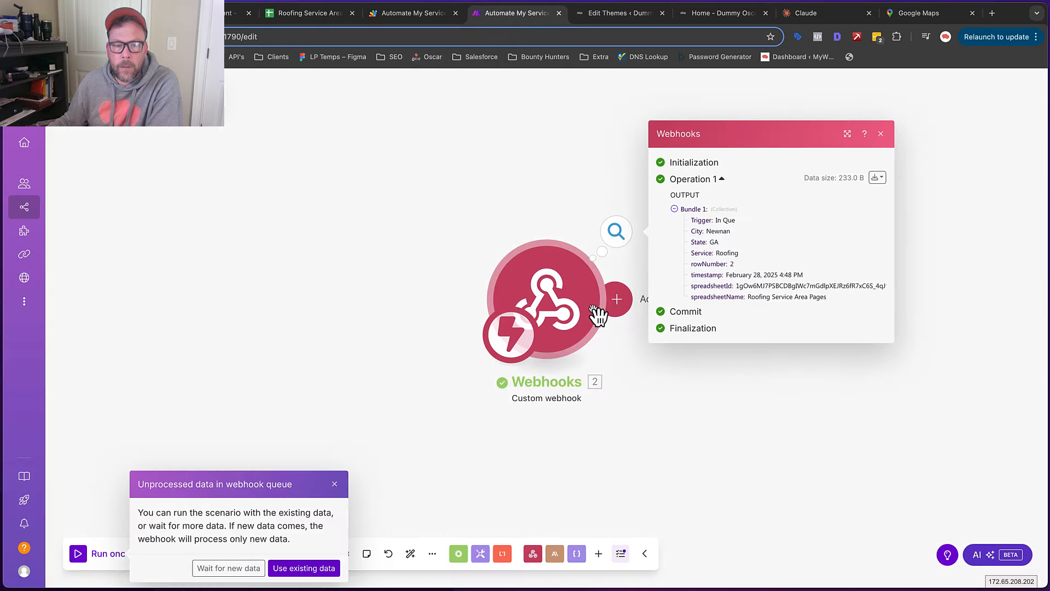
click(302, 569)
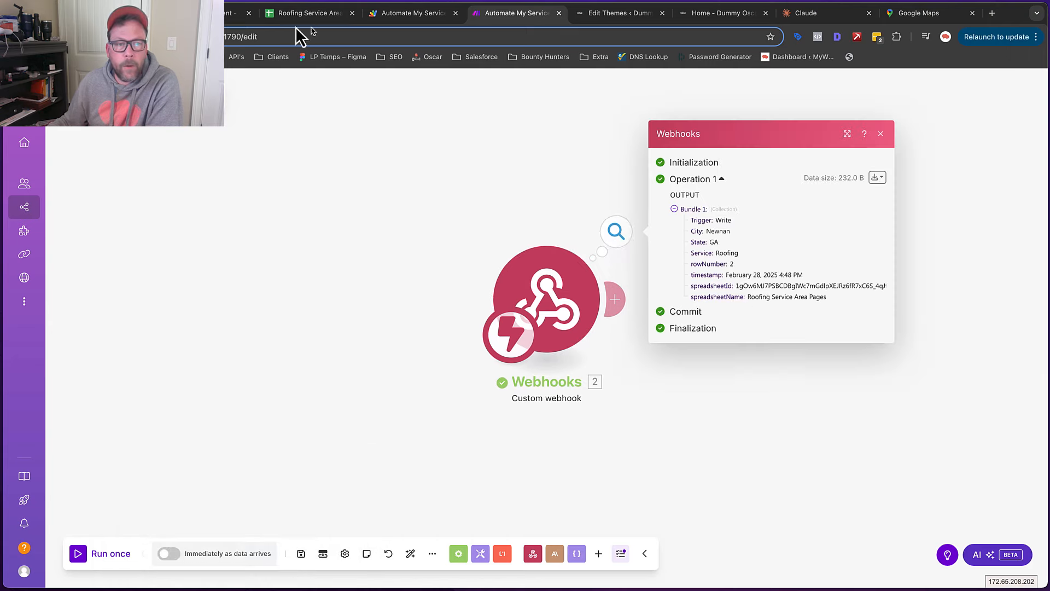
Set Newnan's Trigger in A2 back to In Que
click(310, 13)
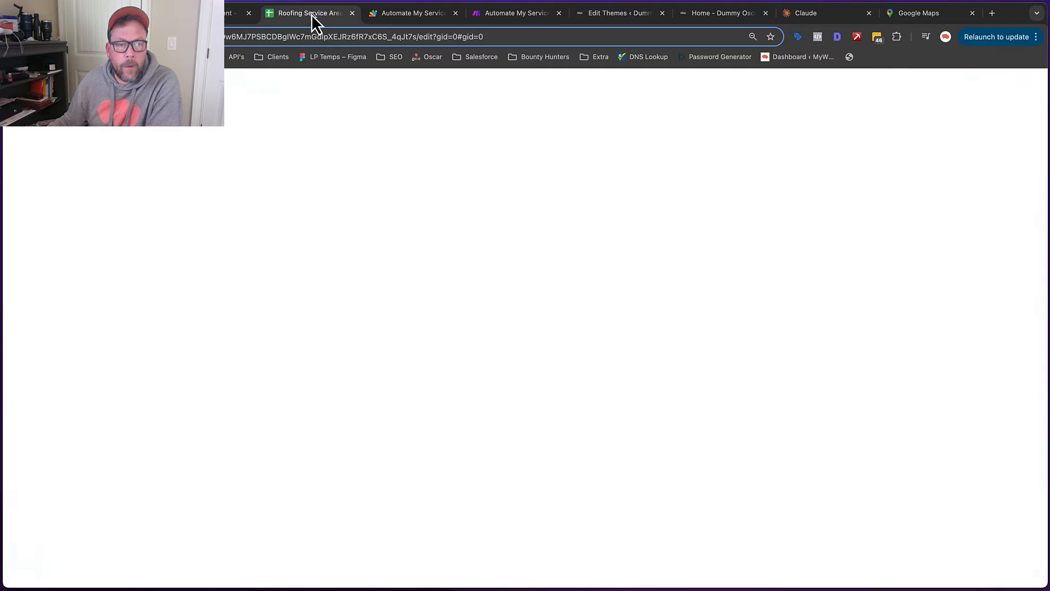
click(66, 166)
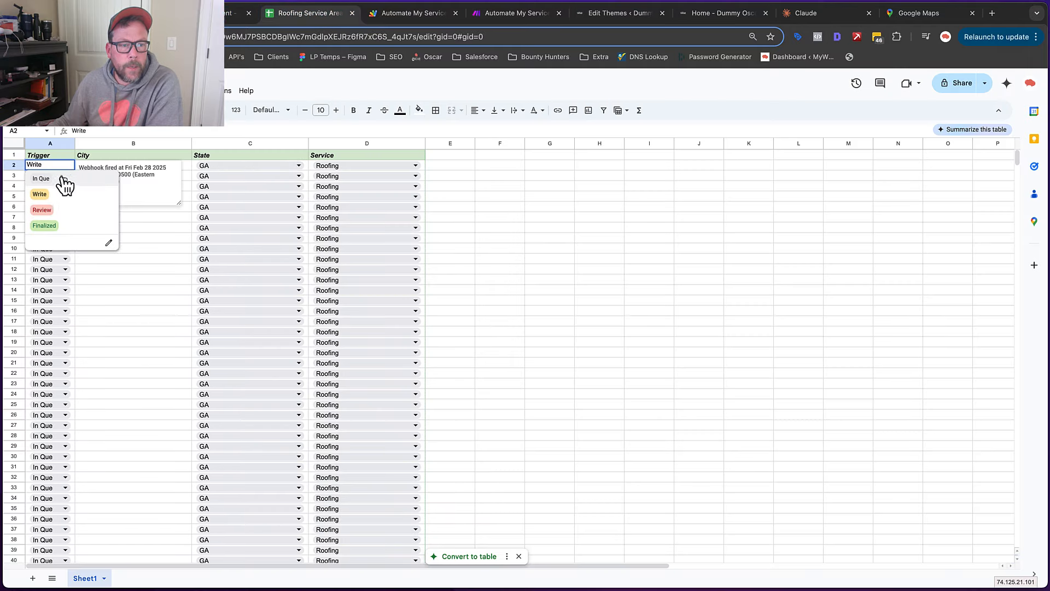
click(62, 174)
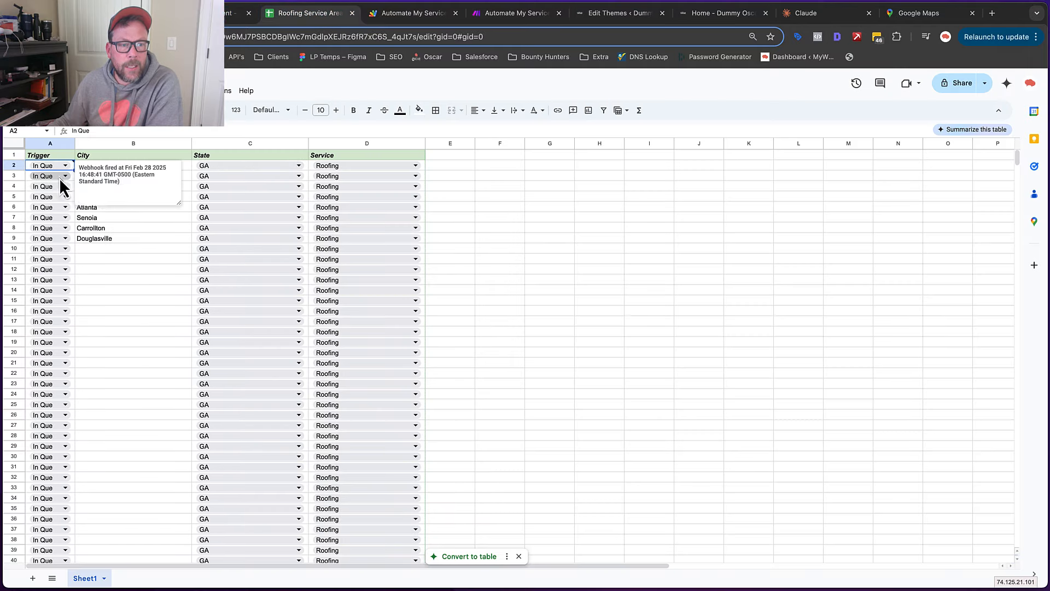
click(492, 13)
right_click(568, 285)
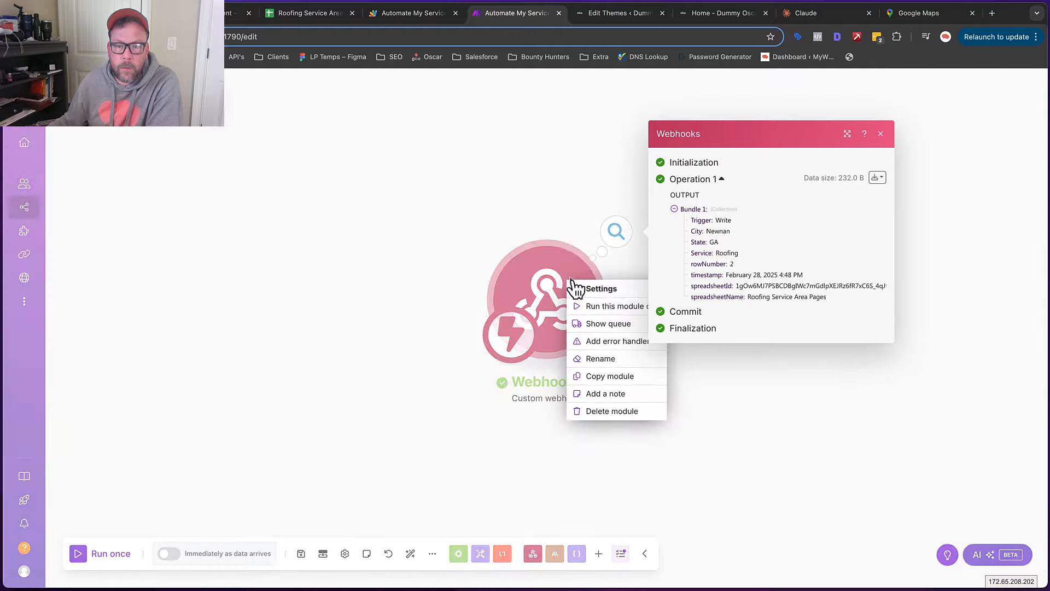
Run the webhook module alone again, this time waiting for new data
click(597, 304)
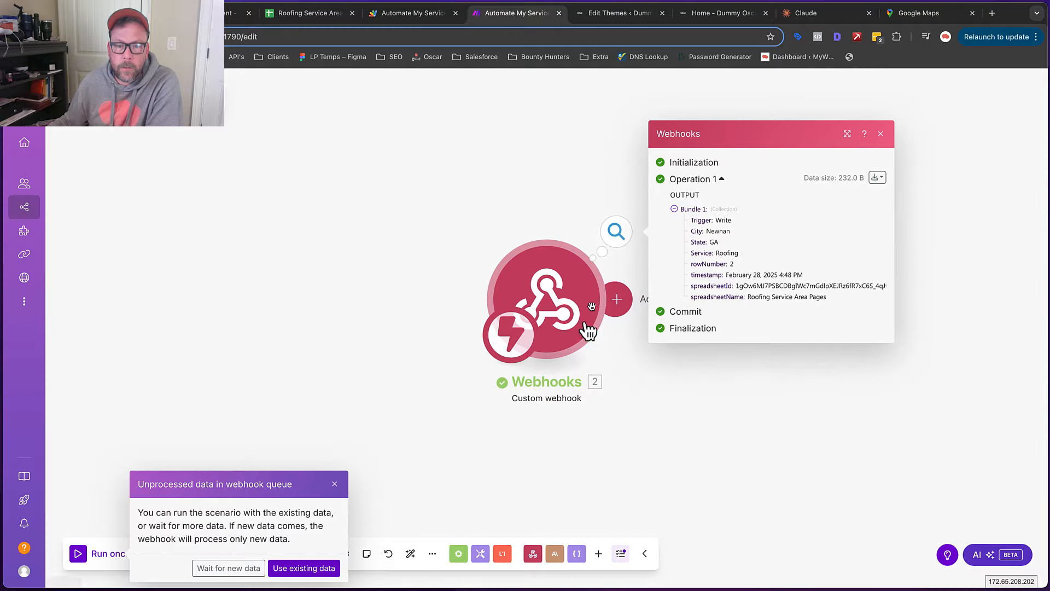
click(321, 568)
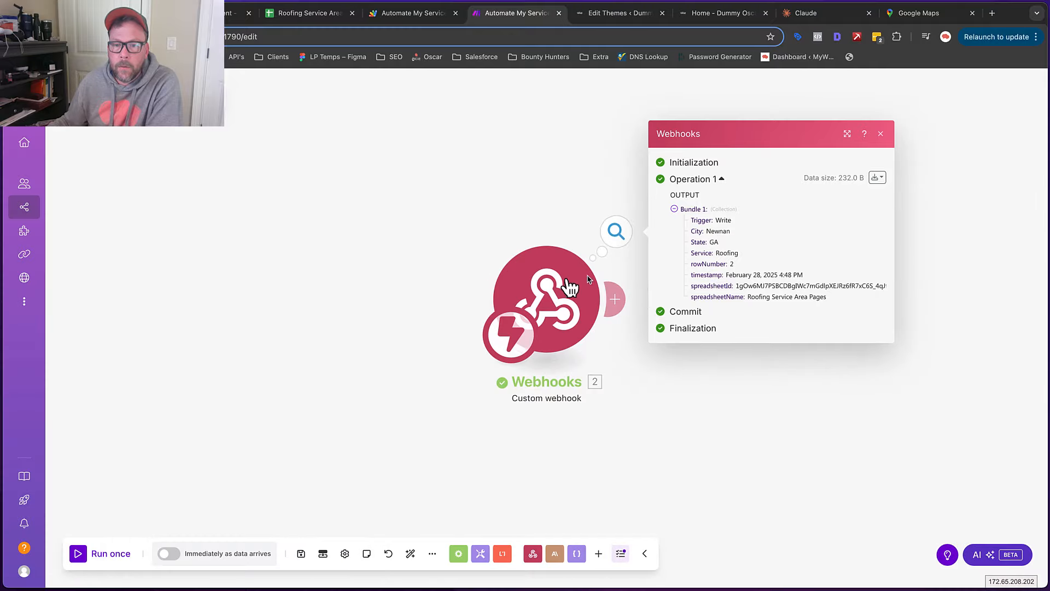
right_click(552, 301)
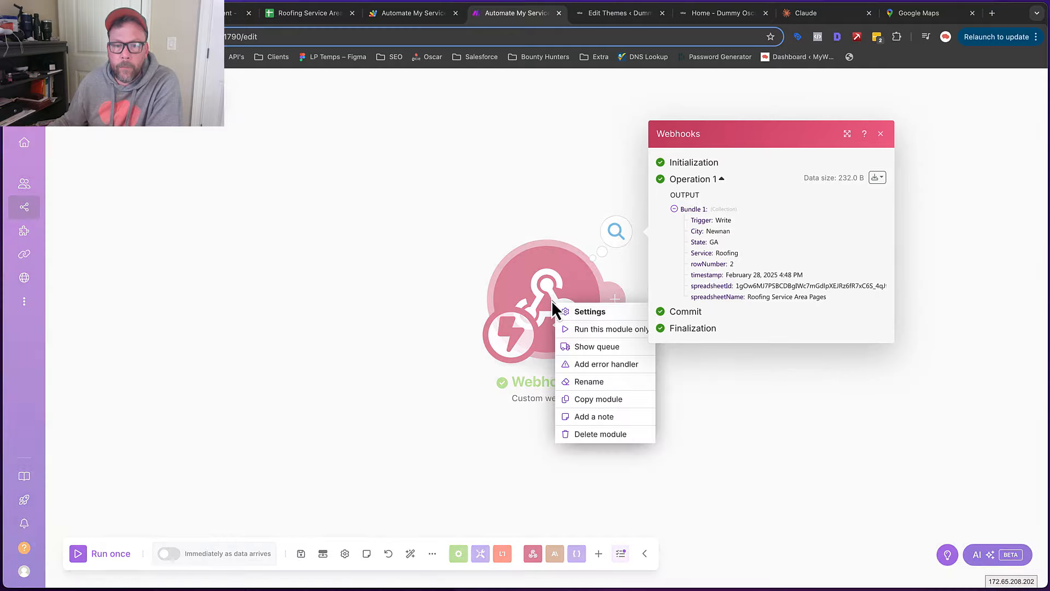
click(596, 330)
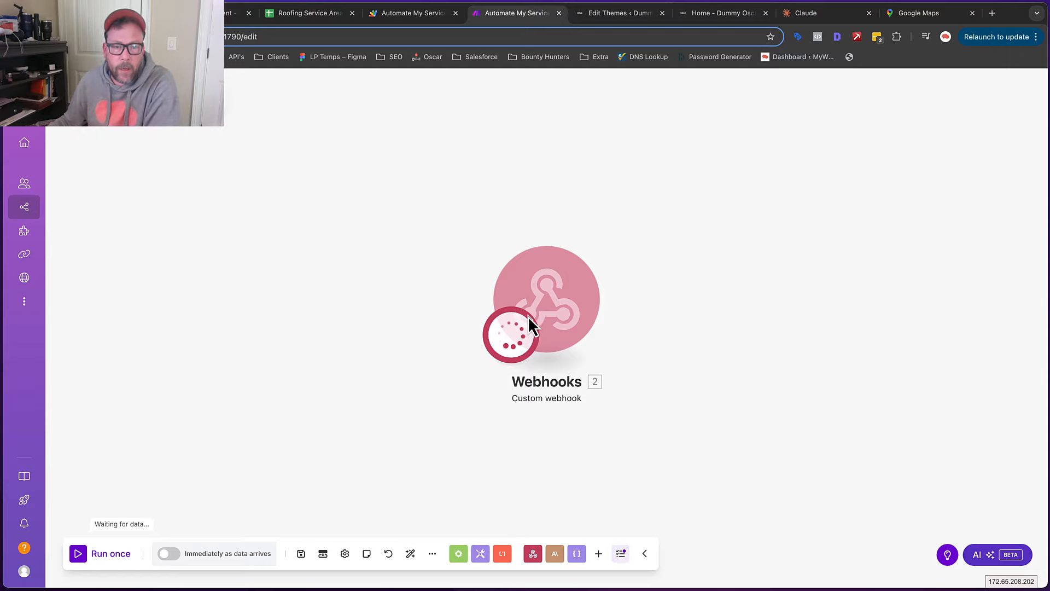
Switch Newnan's Trigger to Write so the webhook captures a fresh bundle
click(308, 13)
click(65, 166)
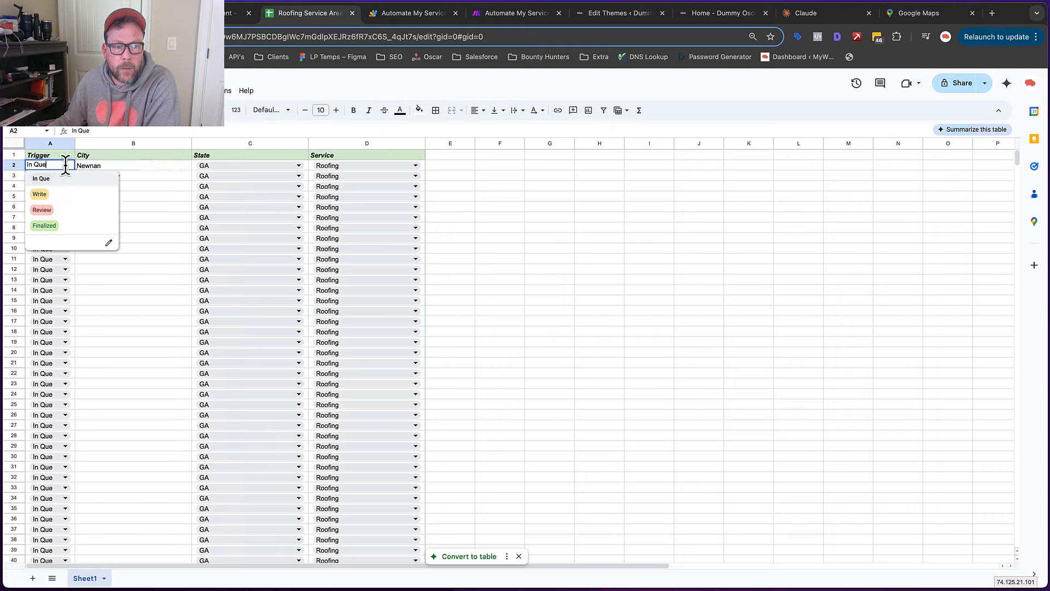
click(55, 201)
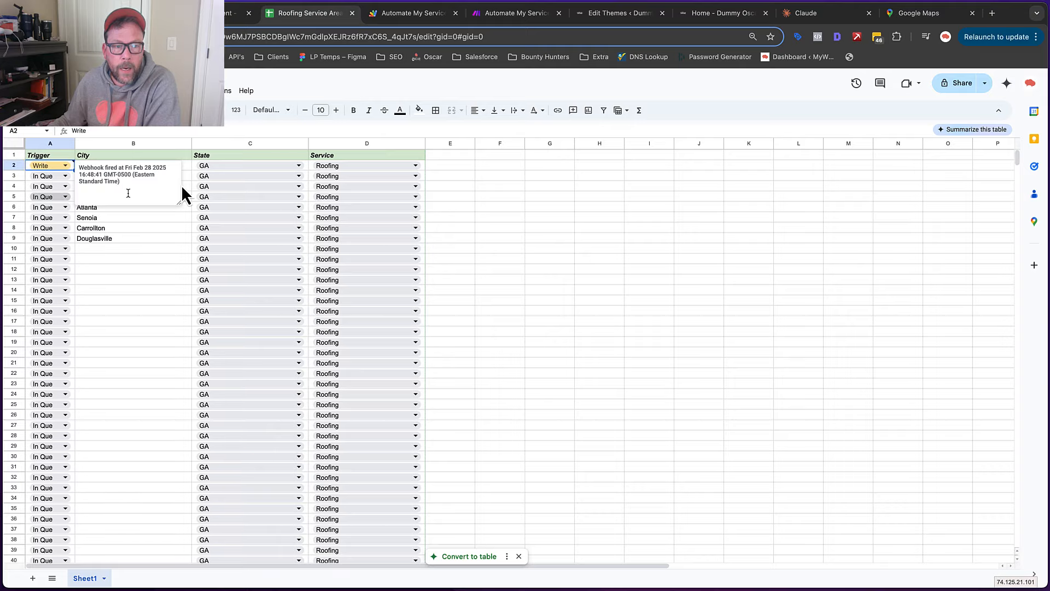
click(507, 13)
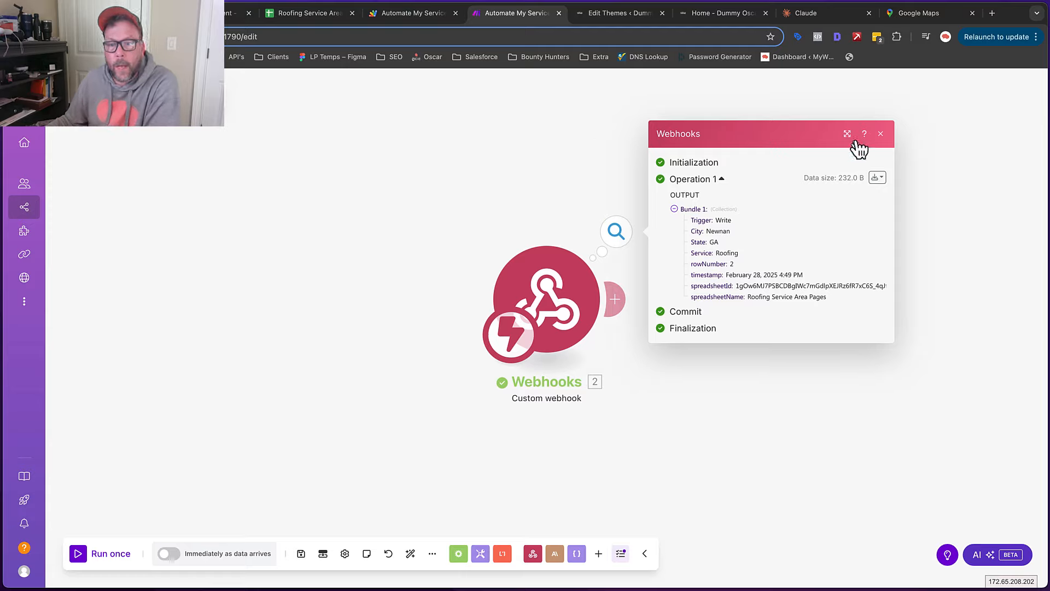
click(881, 134)
scroll(566, 139, right, 5)
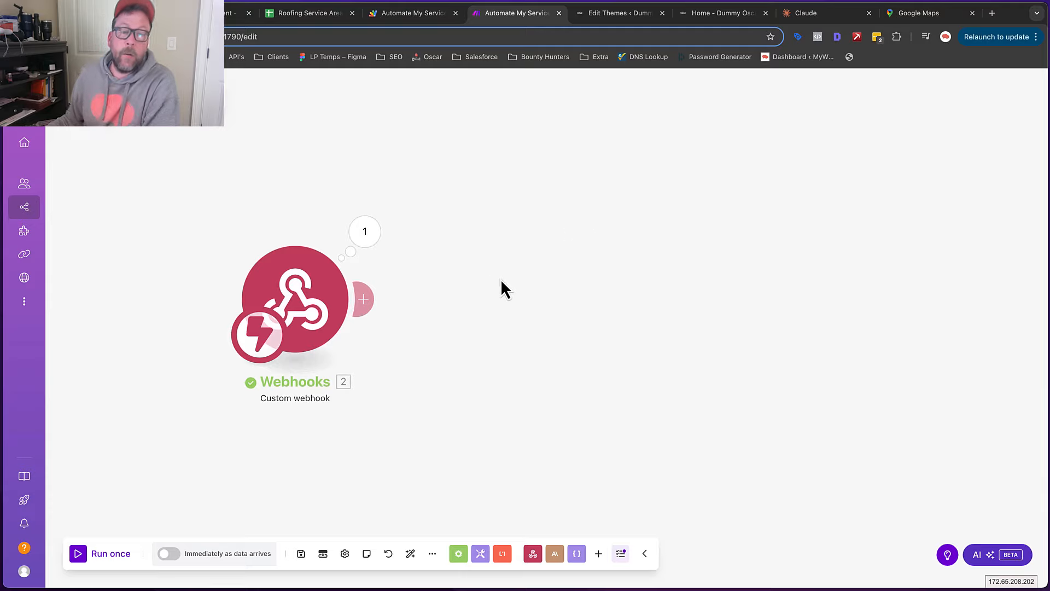
Add an Anthropic Claude Create a Prompt module after the webhook with 4000 max tokens
click(365, 304)
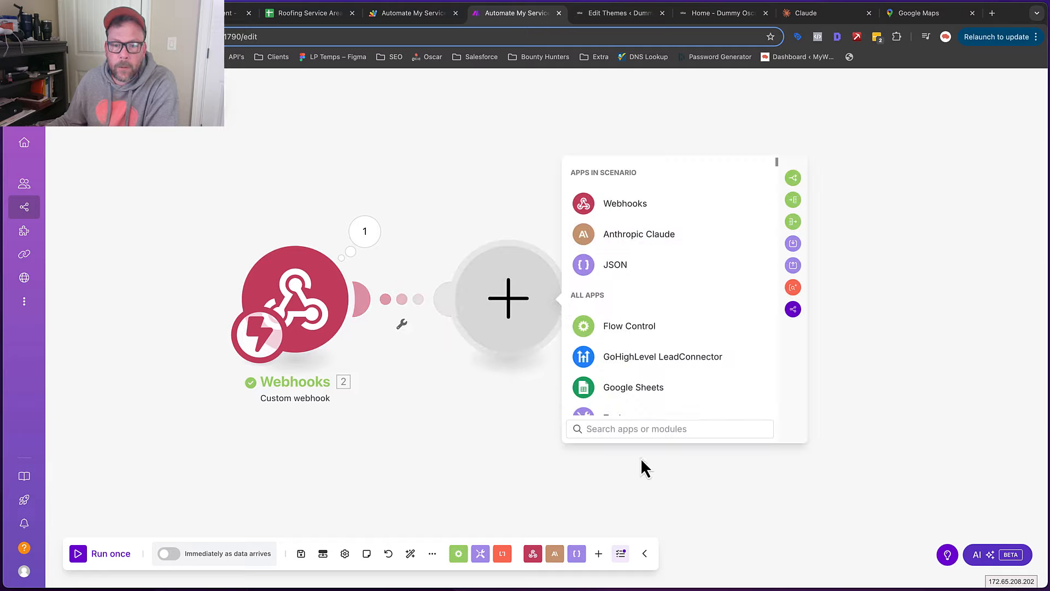
click(627, 240)
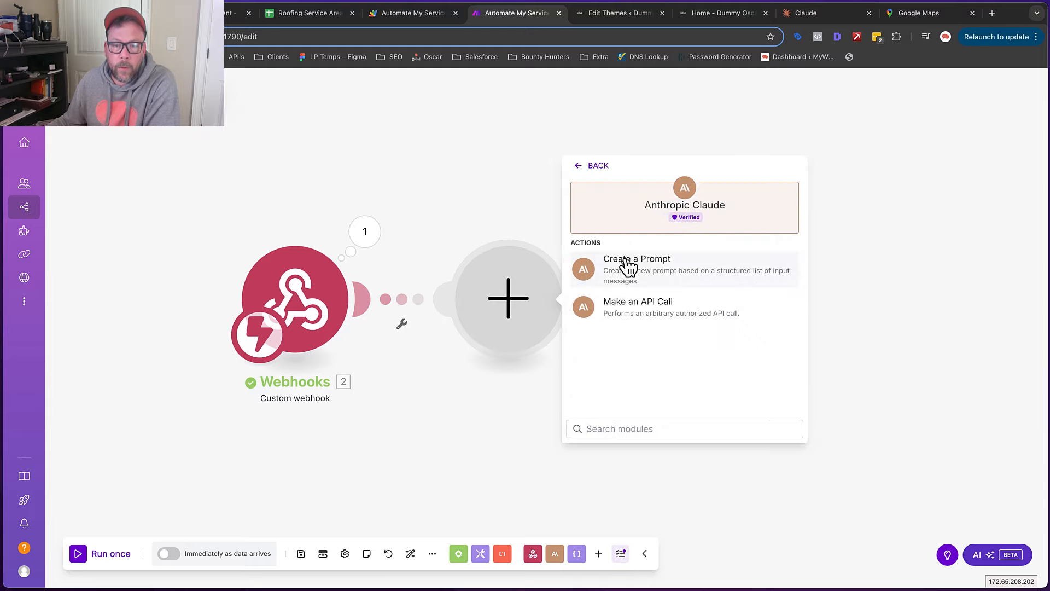
click(627, 263)
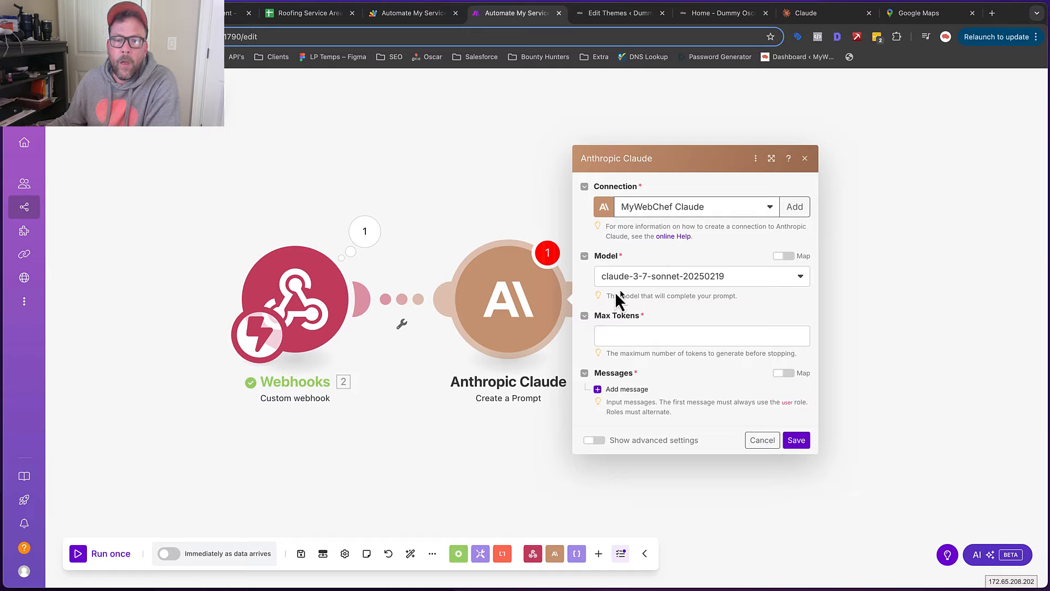
click(652, 336)
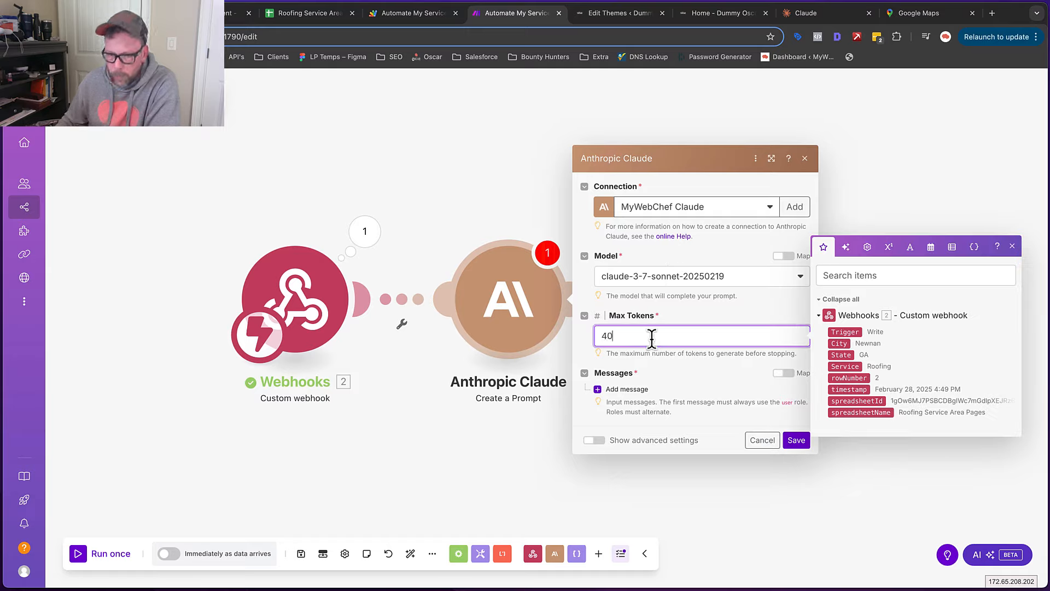
Add a User message with a Text content item, leaving its text empty
click(629, 389)
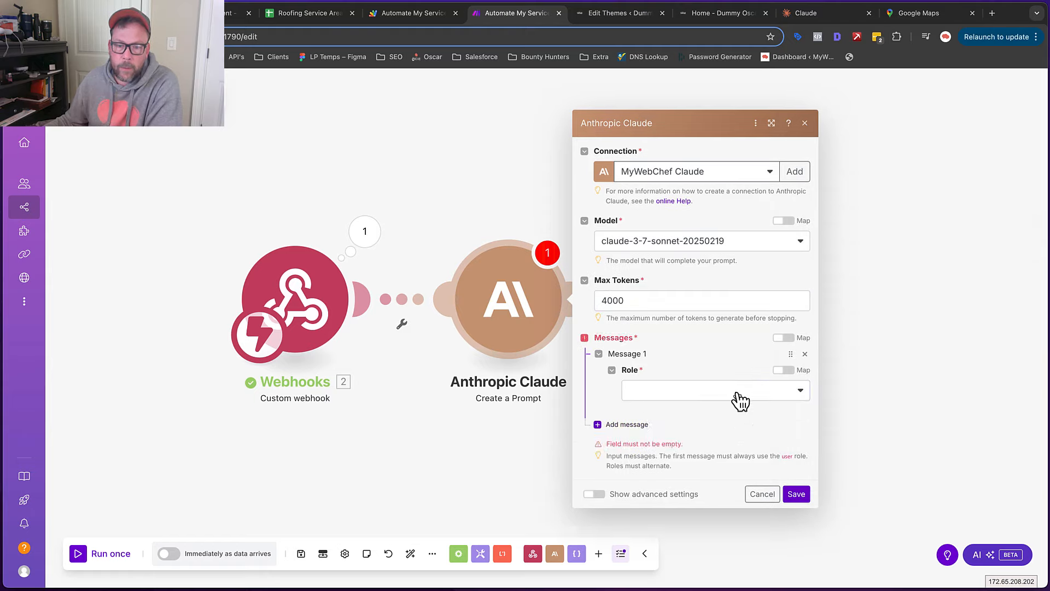
click(737, 396)
click(683, 412)
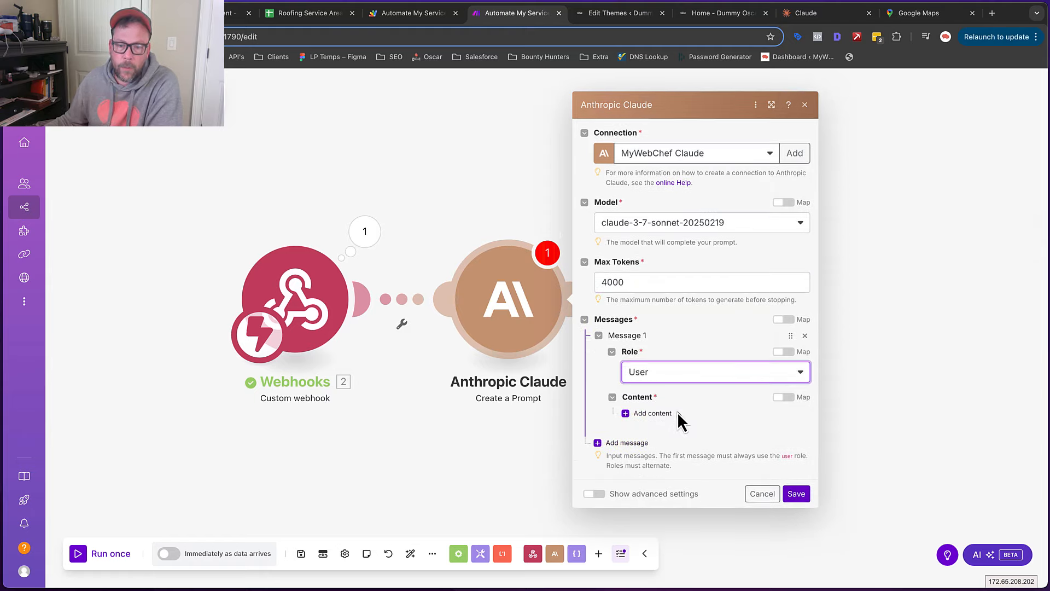
click(659, 415)
click(681, 432)
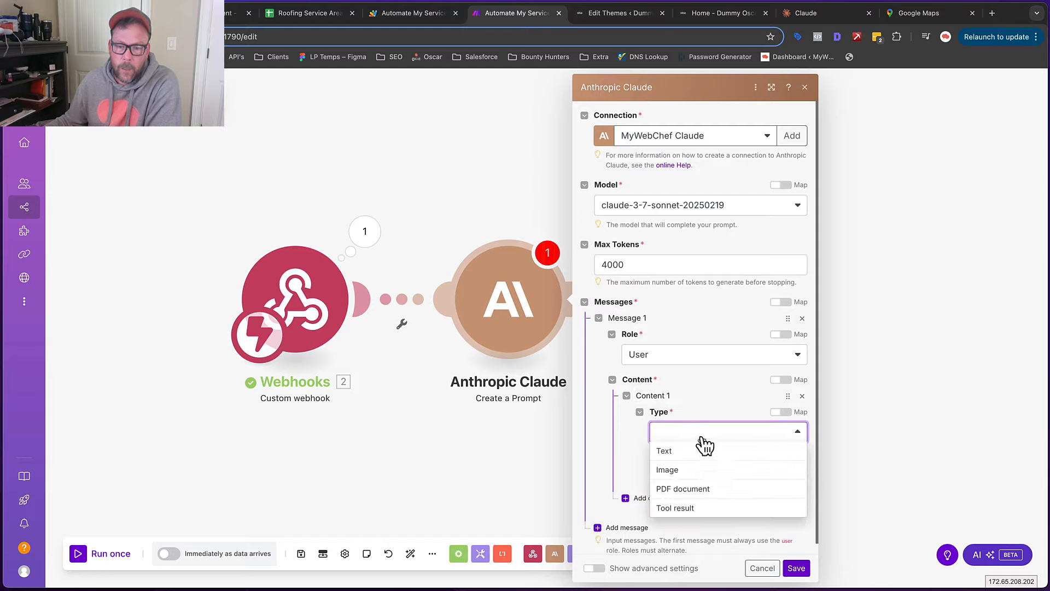
click(675, 449)
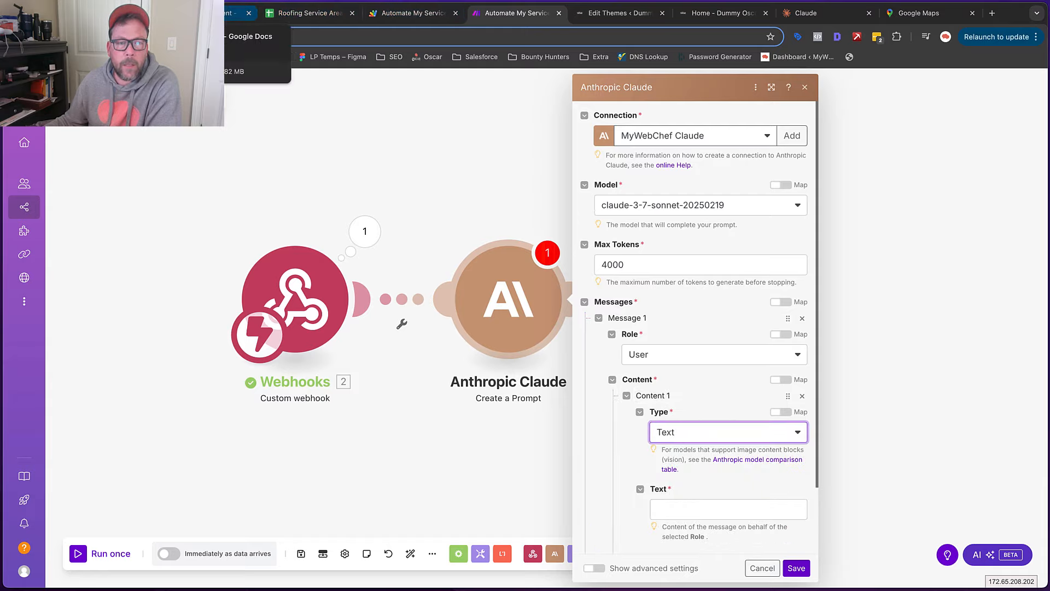
click(241, 13)
Select and copy the 'Prompt For Title and Description' text, Instructions through the JSON-only rule
scroll(449, 273, up, 15)
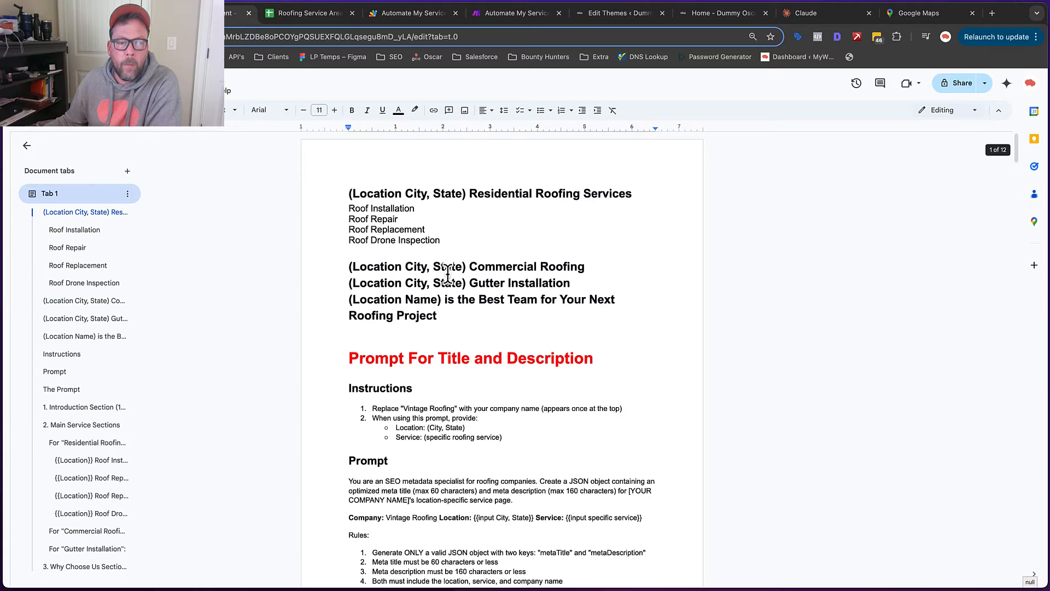
scroll(454, 263, down, 5)
scroll(383, 208, up, 1)
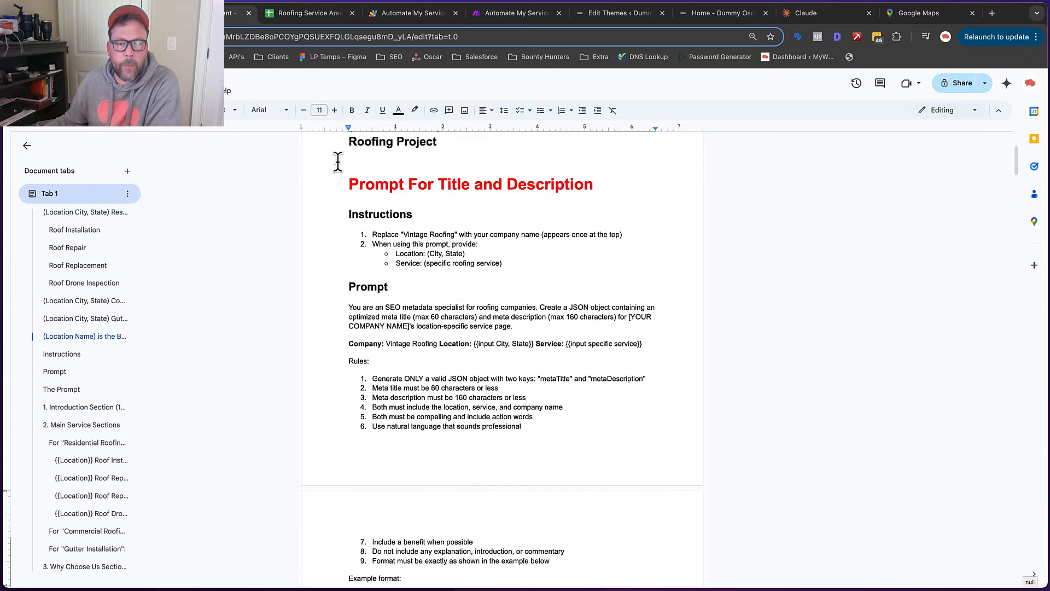
drag(347, 183, 590, 185)
click(409, 226)
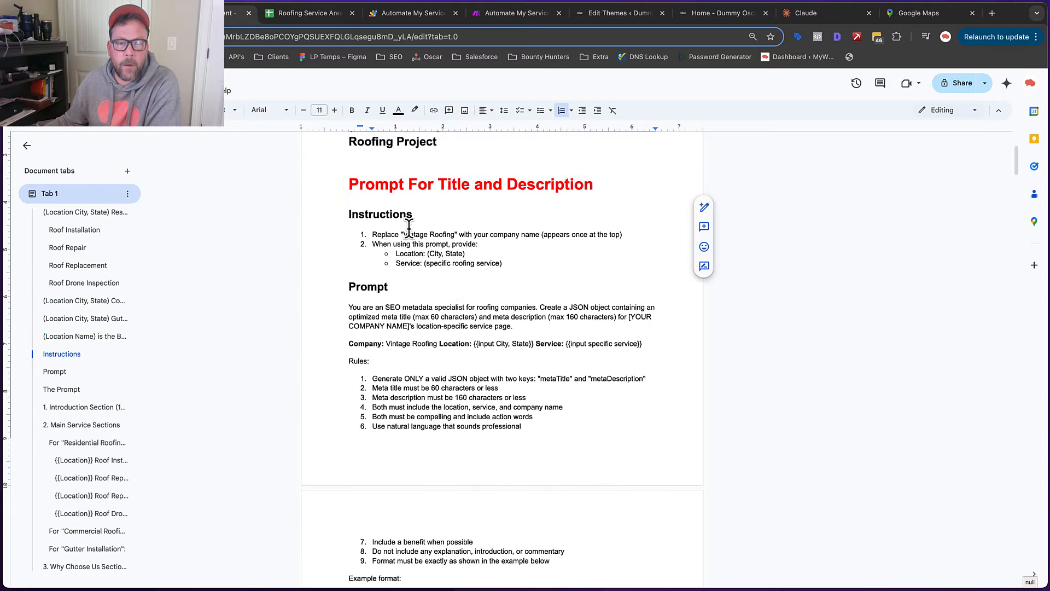
mouse_move(348, 211)
mouse_down()
mouse_move(445, 246)
mouse_move(578, 346)
mouse_up()
scroll(433, 246, down, 6)
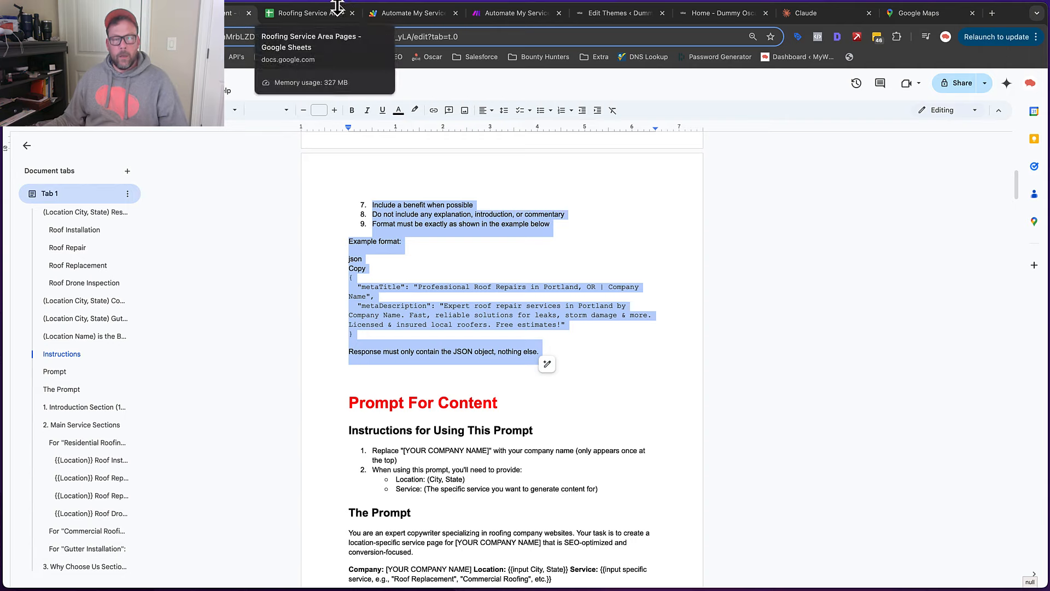
Paste the copied title-and-description prompt into the Claude message text
click(533, 17)
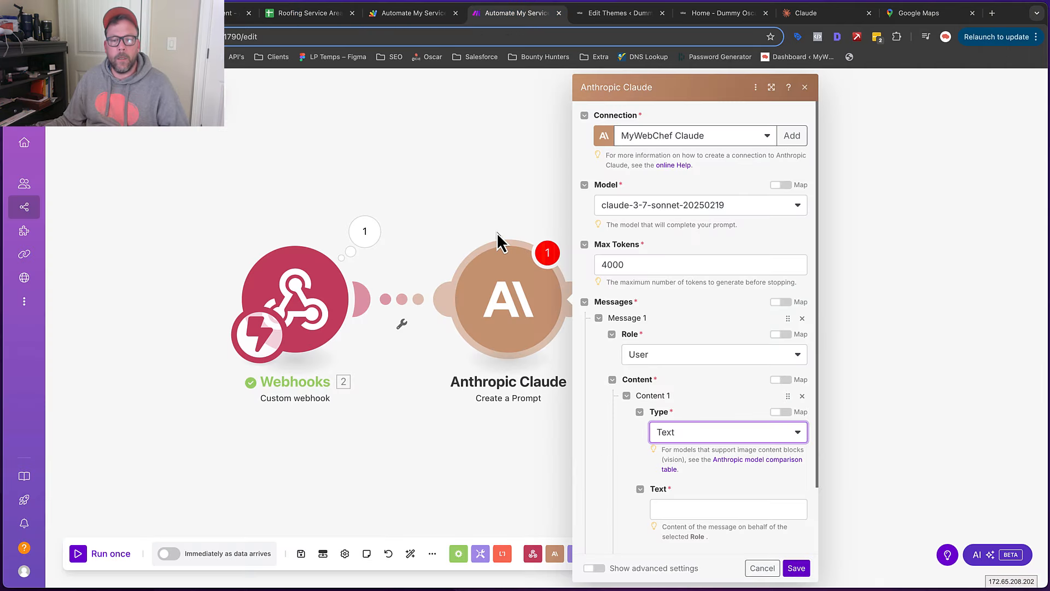
scroll(711, 448, down, 3)
click(689, 432)
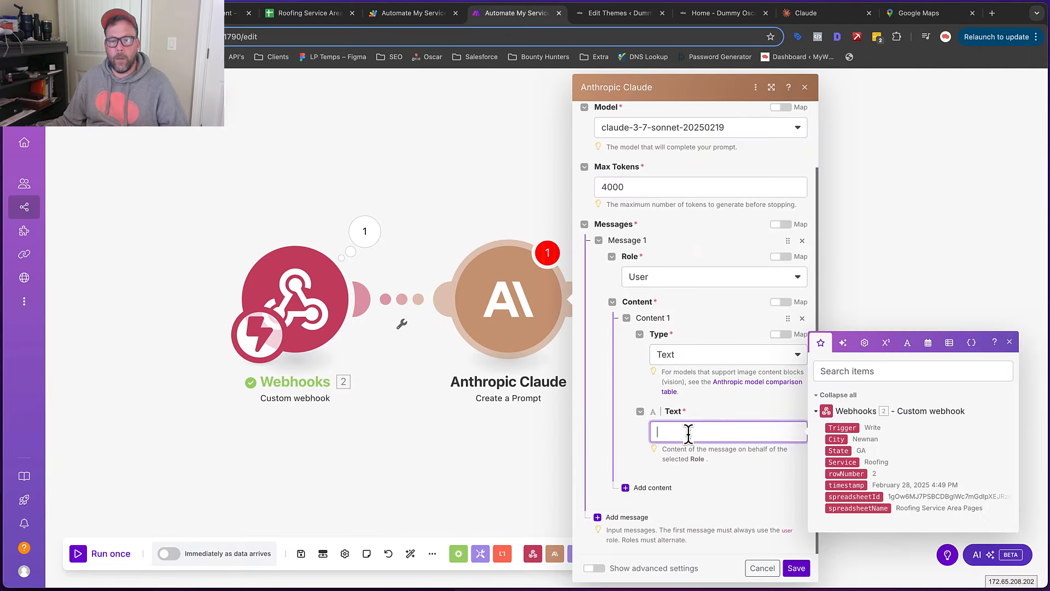
key(super+v)
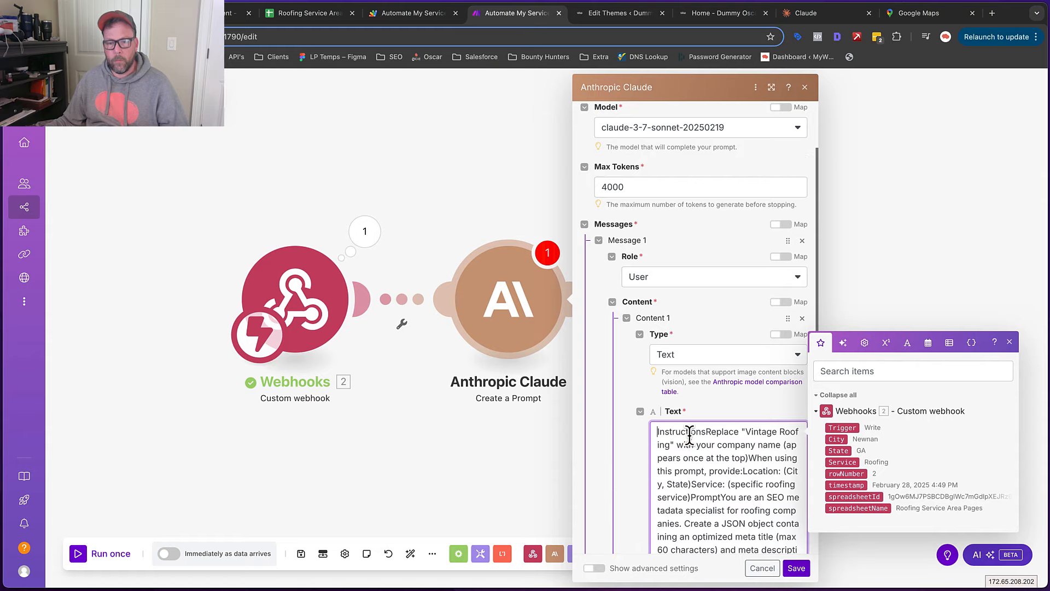
scroll(700, 438, down, 3)
scroll(701, 437, up, 2)
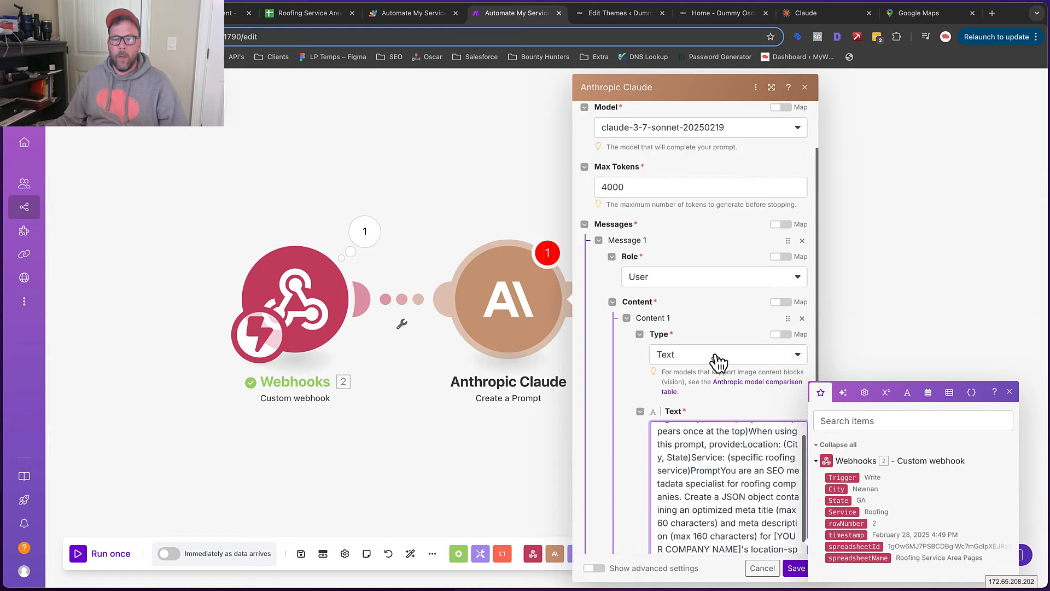
scroll(671, 278, down, 3)
scroll(749, 298, up, 2)
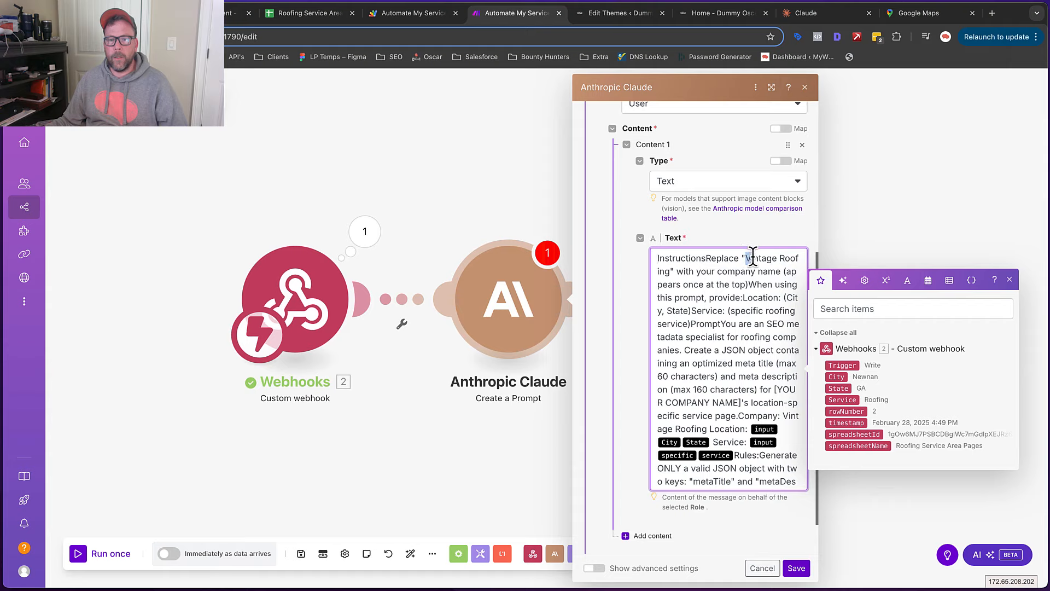
Paste text over the [YOUR COMPANY NAME] placeholder in the Claude prompt
drag(752, 256, 672, 267)
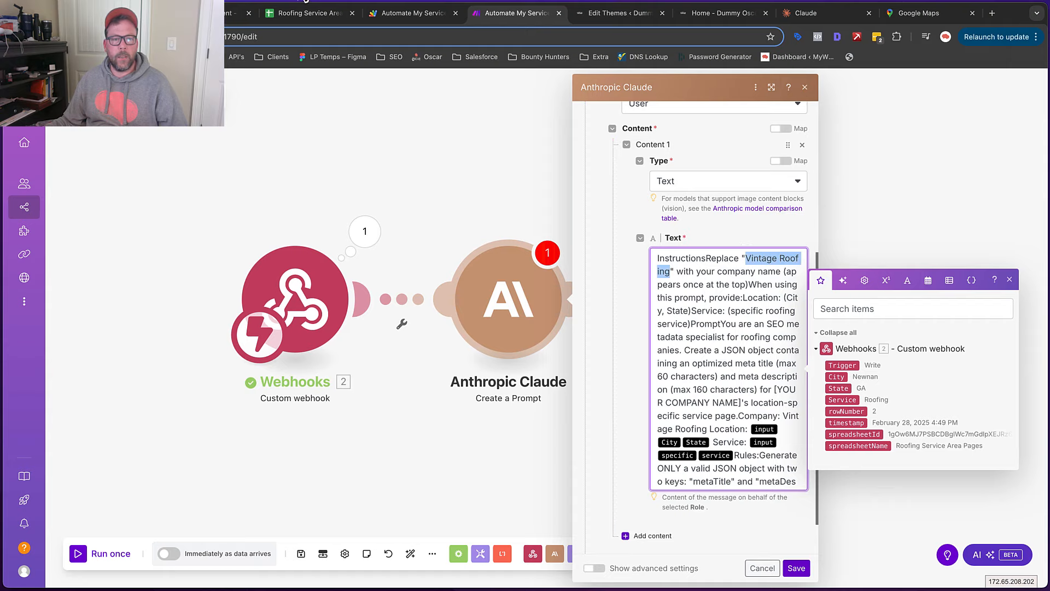
click(235, 13)
scroll(493, 239, up, 6)
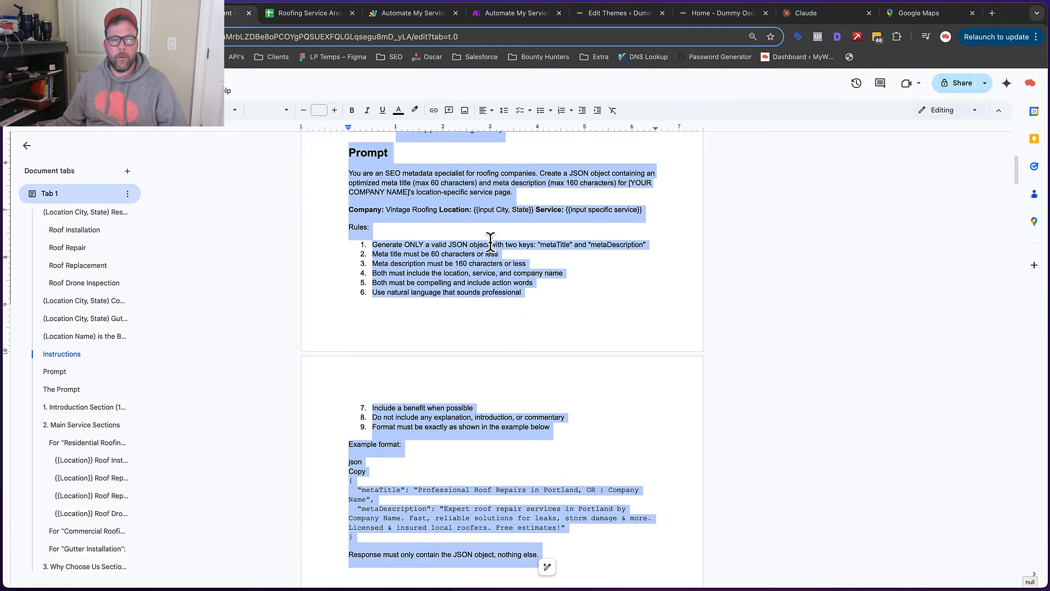
click(419, 226)
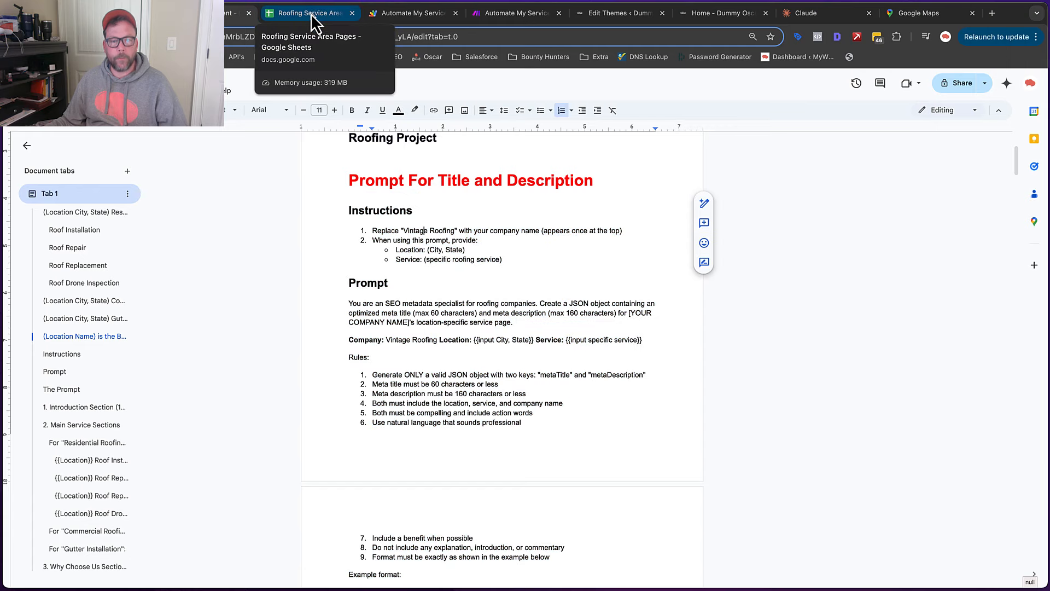
scroll(437, 219, up, 1)
drag(455, 238, 402, 235)
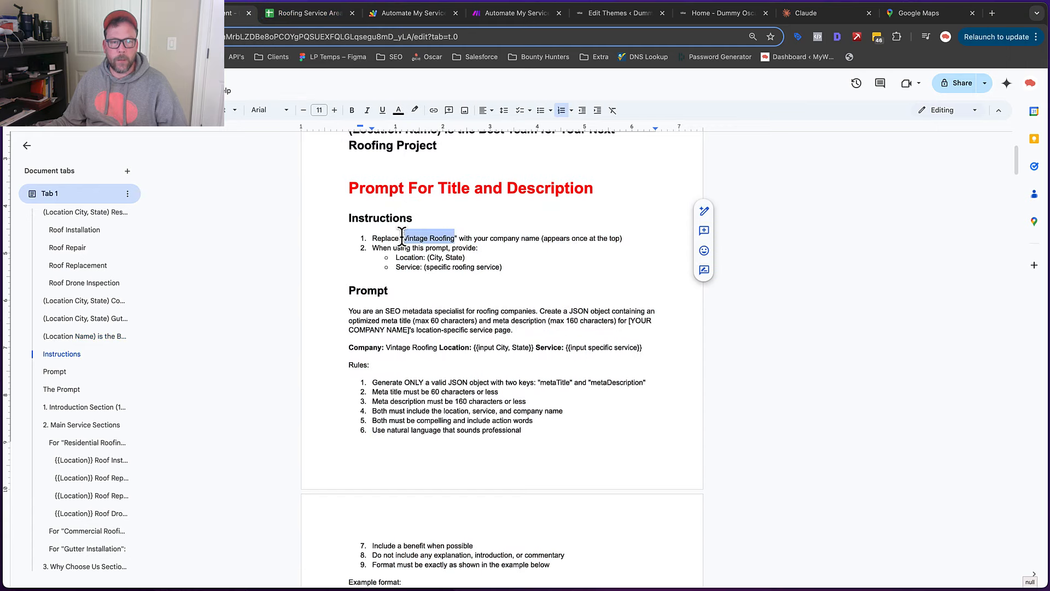
click(504, 17)
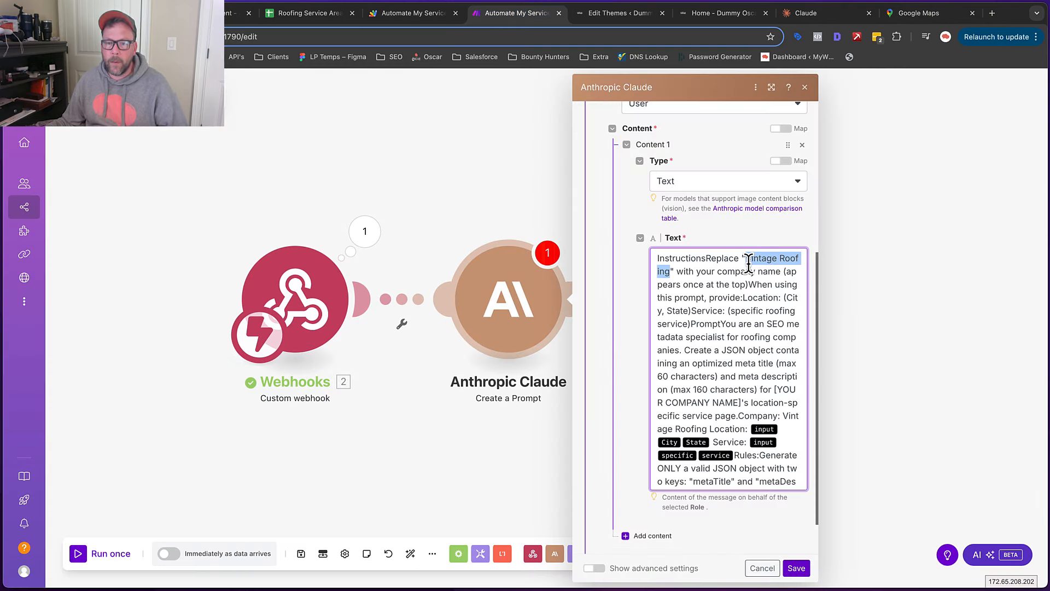
scroll(748, 263, down, 2)
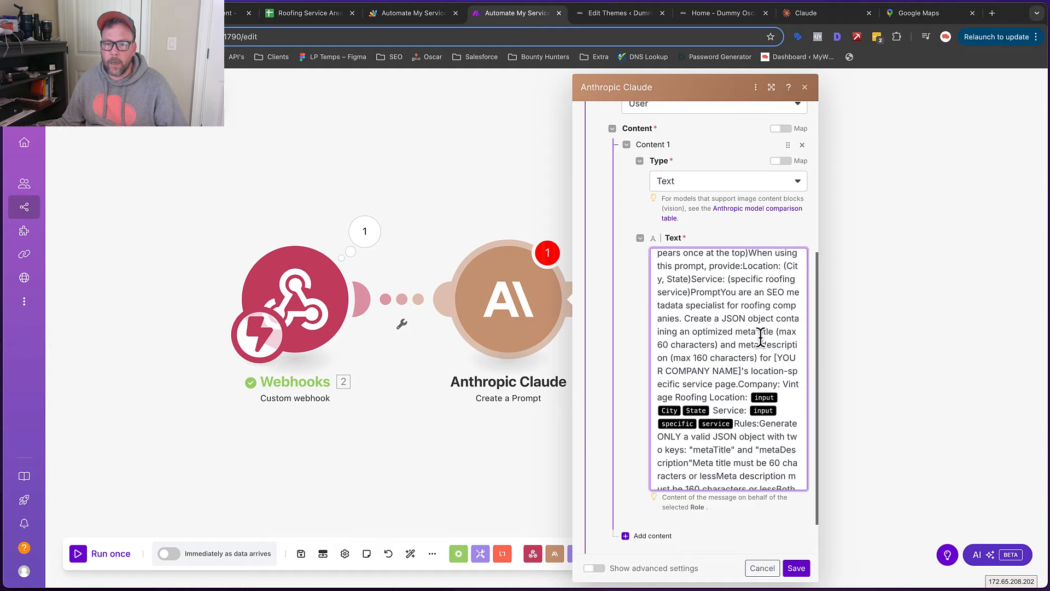
drag(774, 356, 741, 366)
key(ctrl+v)
scroll(734, 295, up, 2)
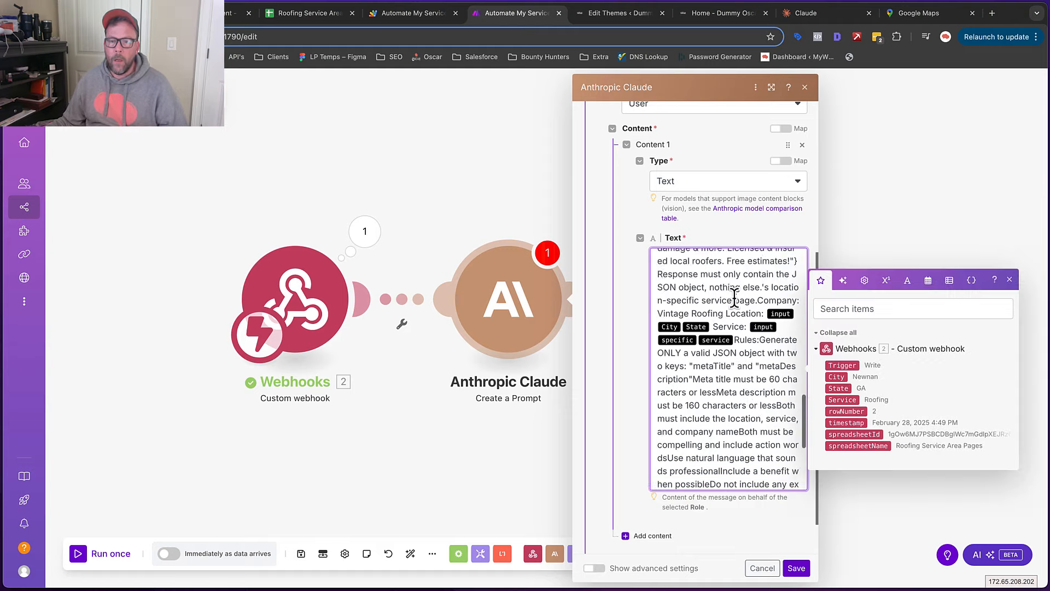
scroll(734, 296, up, 4)
scroll(758, 390, up, 1)
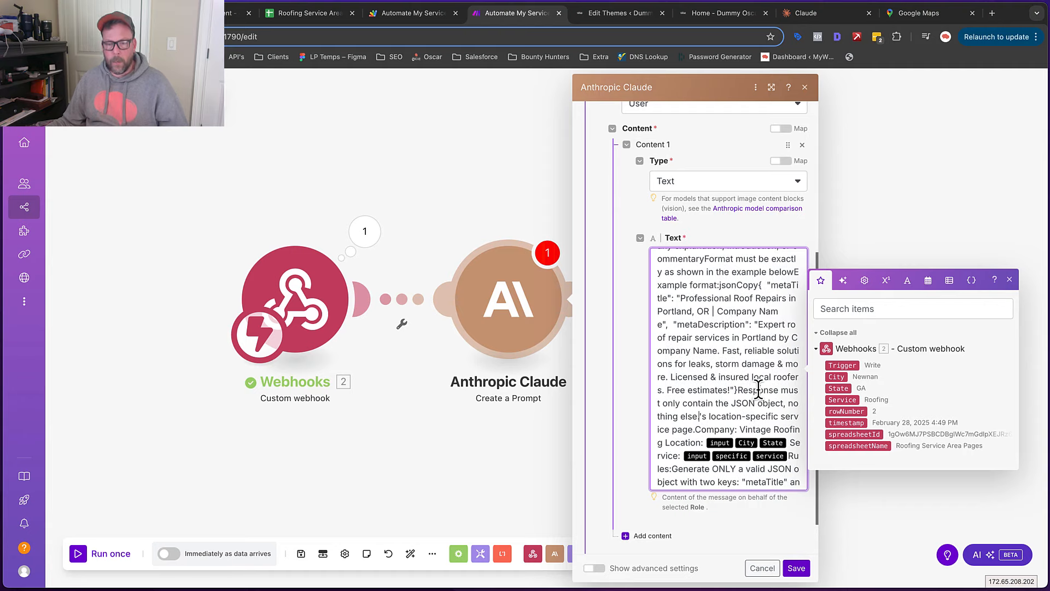
scroll(770, 315, up, 5)
scroll(770, 315, up, 8)
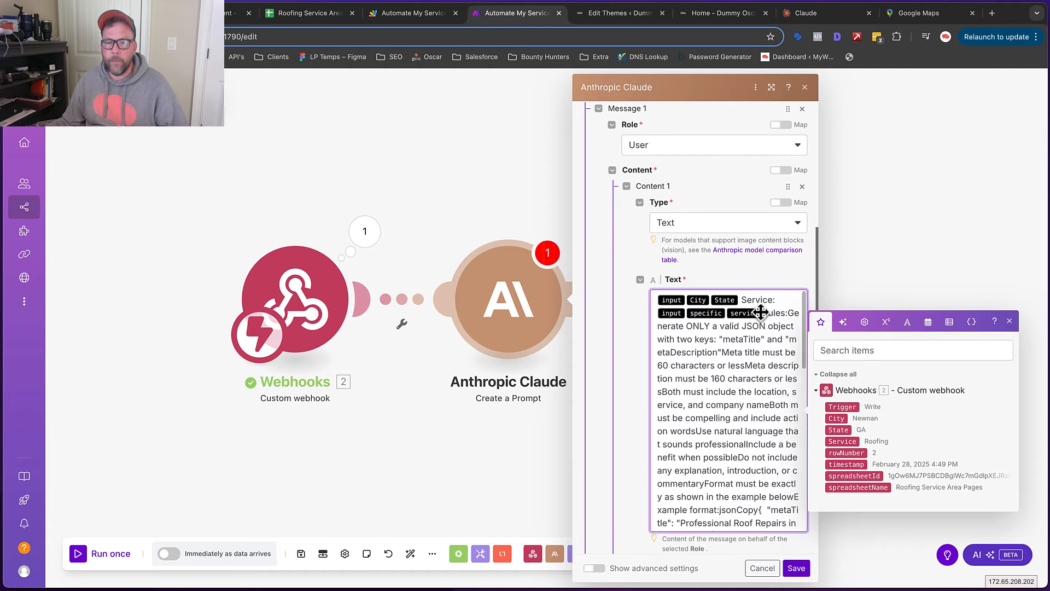
scroll(695, 315, down, 10)
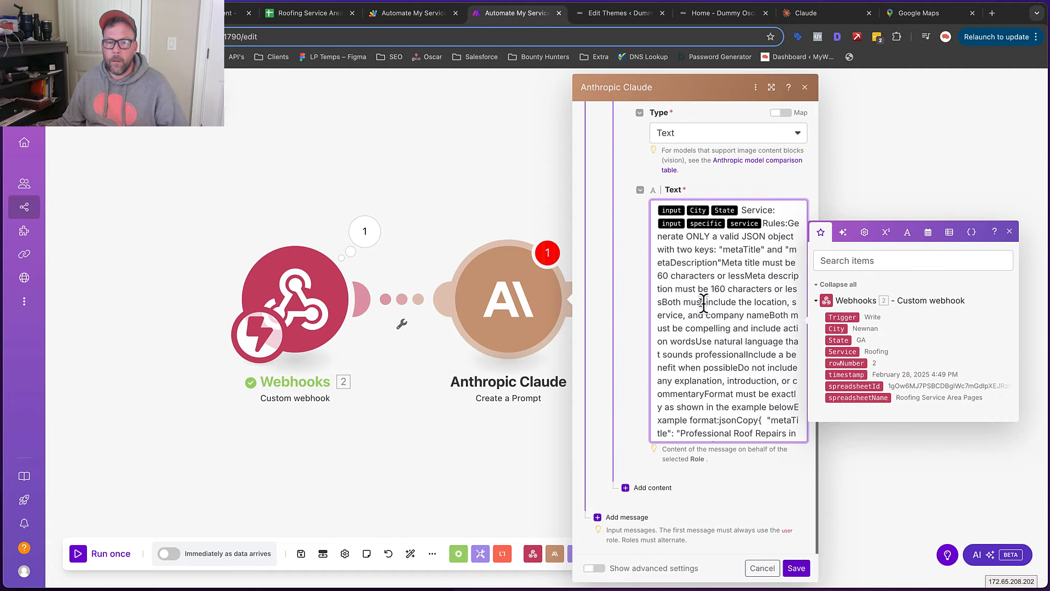
scroll(710, 312, up, 5)
scroll(722, 311, down, 5)
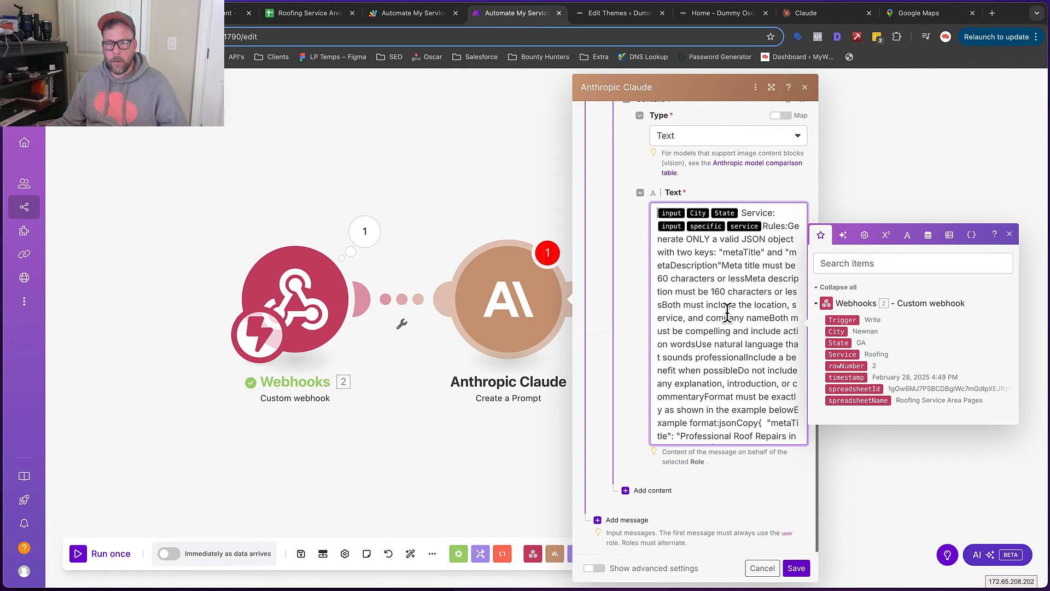
Recopy the whole prompt and replace the message text with one clean copy
click(241, 13)
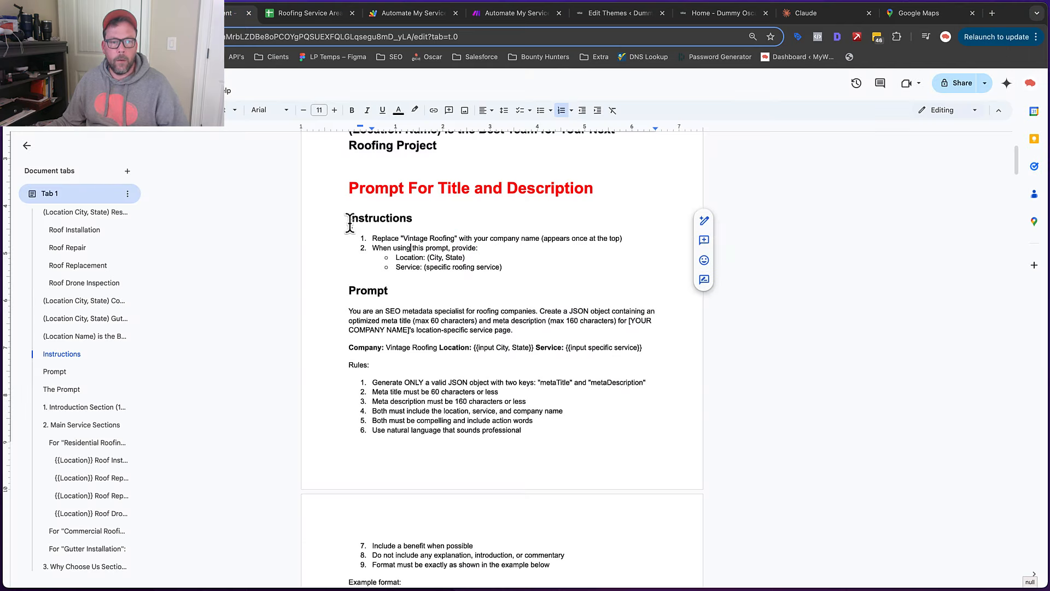
drag(350, 223, 551, 312)
scroll(510, 375, down, 5)
scroll(553, 359, down, 2)
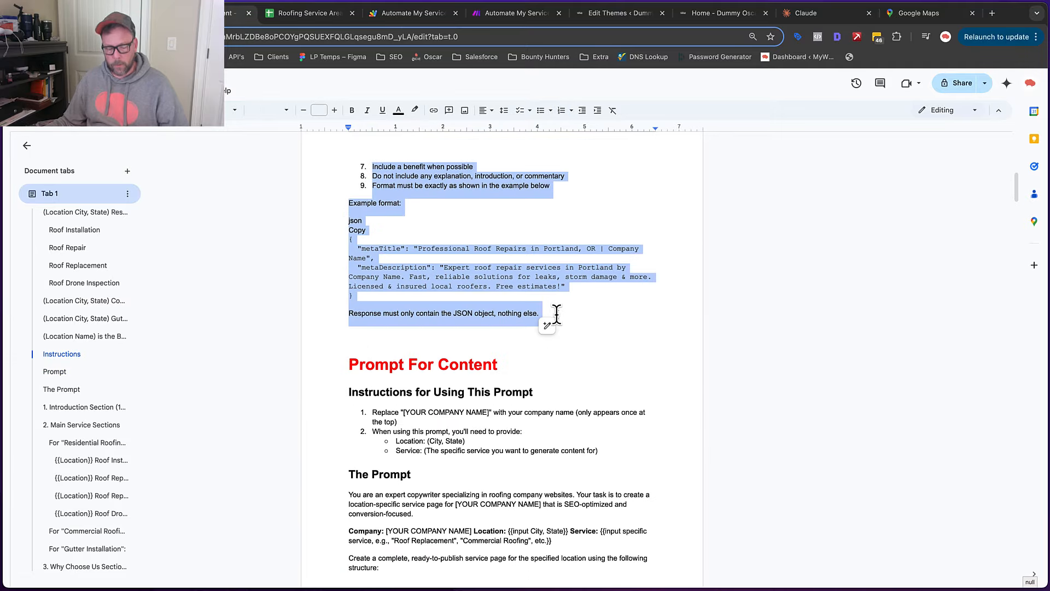
click(498, 14)
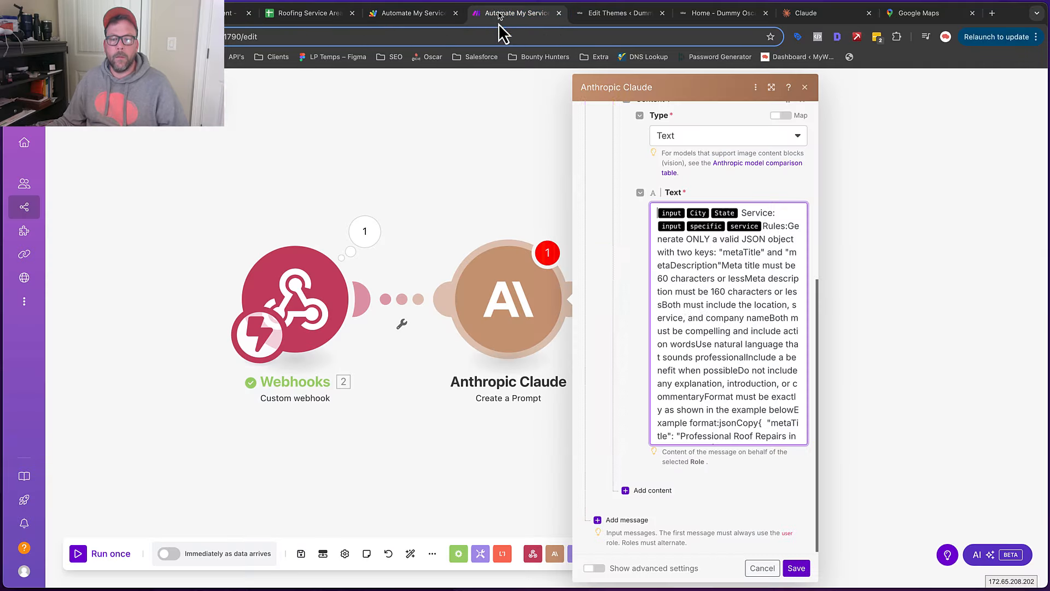
click(729, 338)
key(super+a)
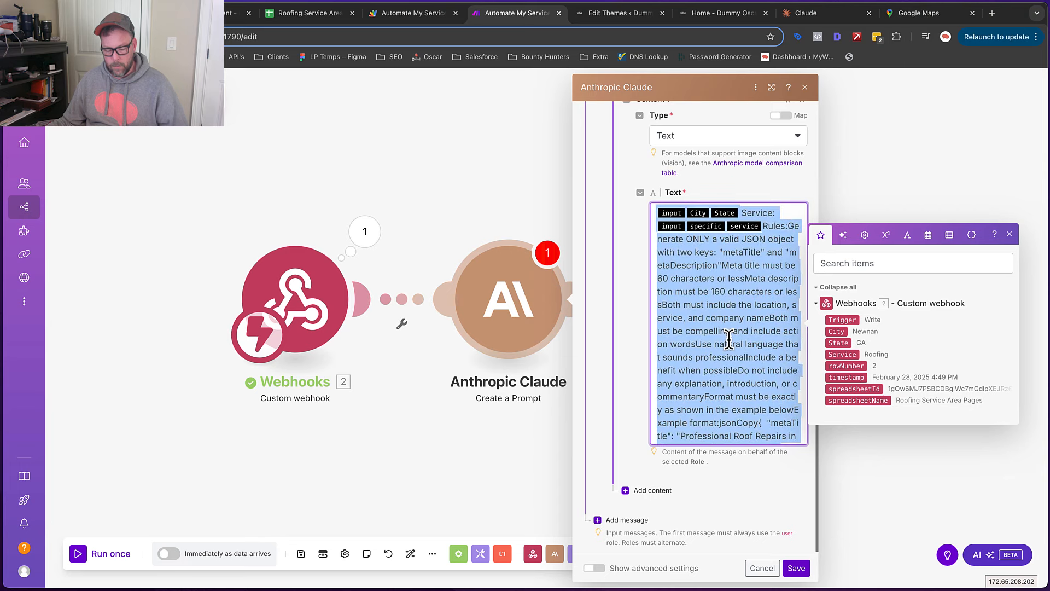
key(super+v)
scroll(713, 280, up, 3)
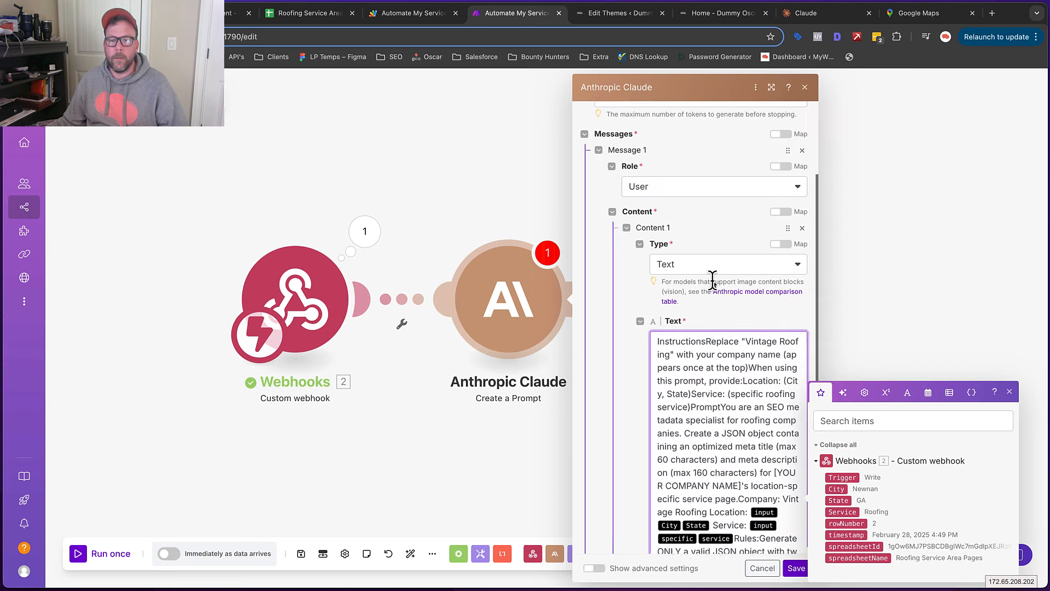
scroll(713, 281, down, 2)
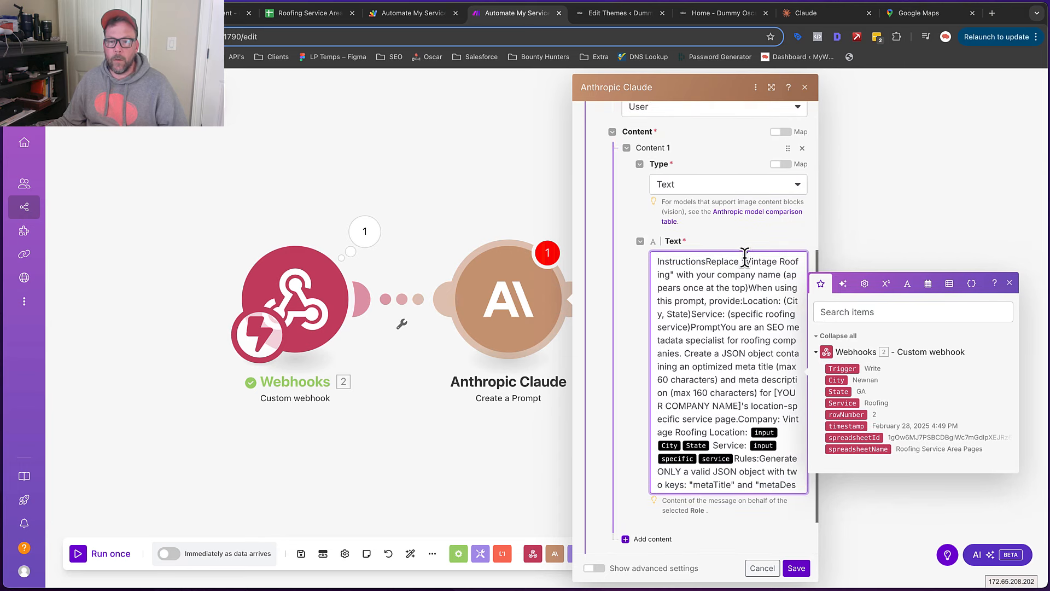
drag(745, 257, 670, 268)
key(super+c)
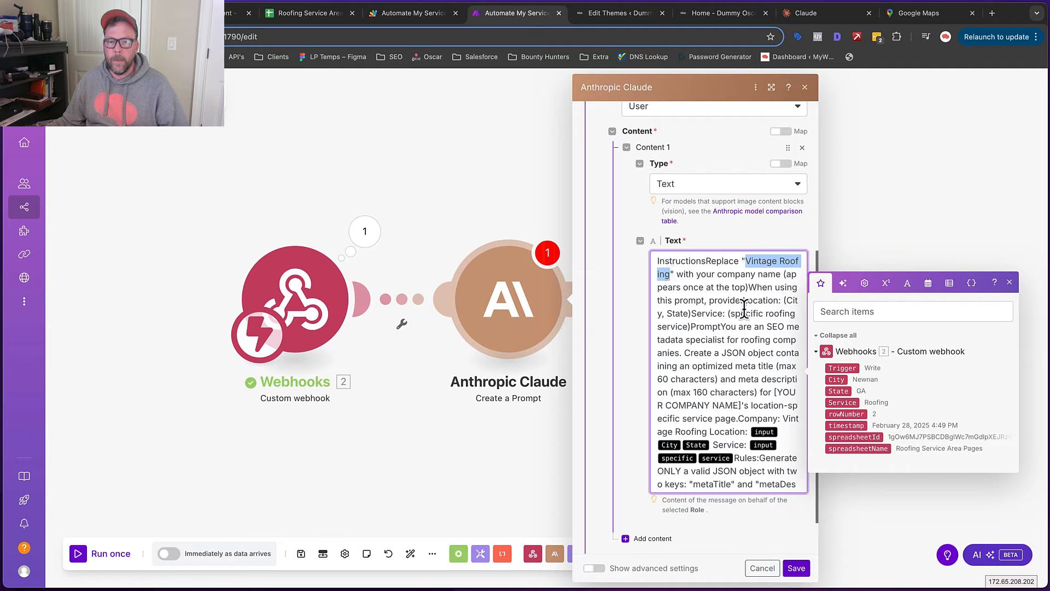
Replace [YOUR COMPANY NAME] and the example title's Company Name with Vintage Roofing
drag(774, 391, 748, 402)
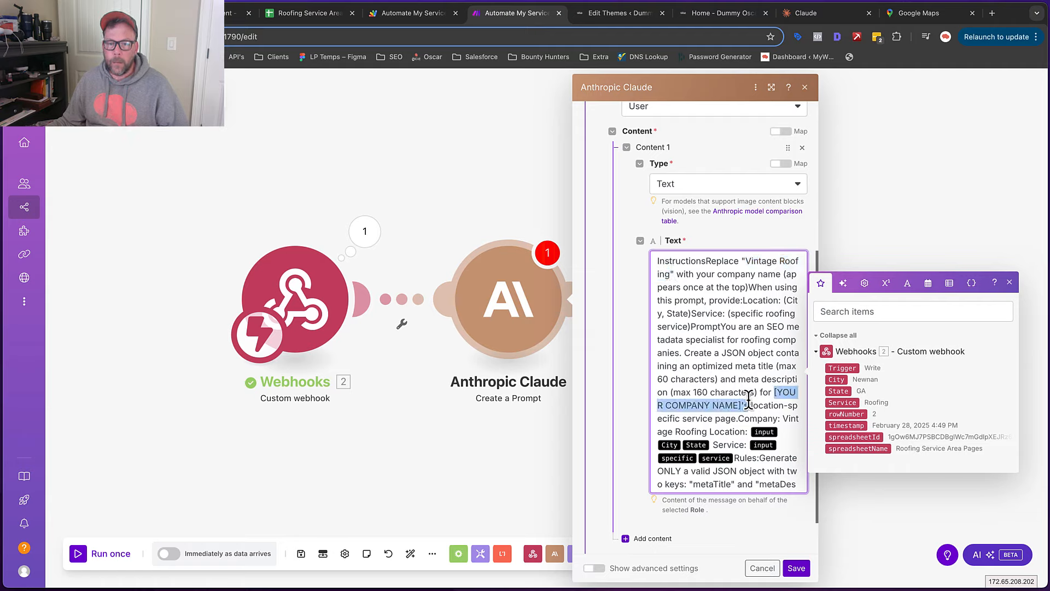
key(super+v)
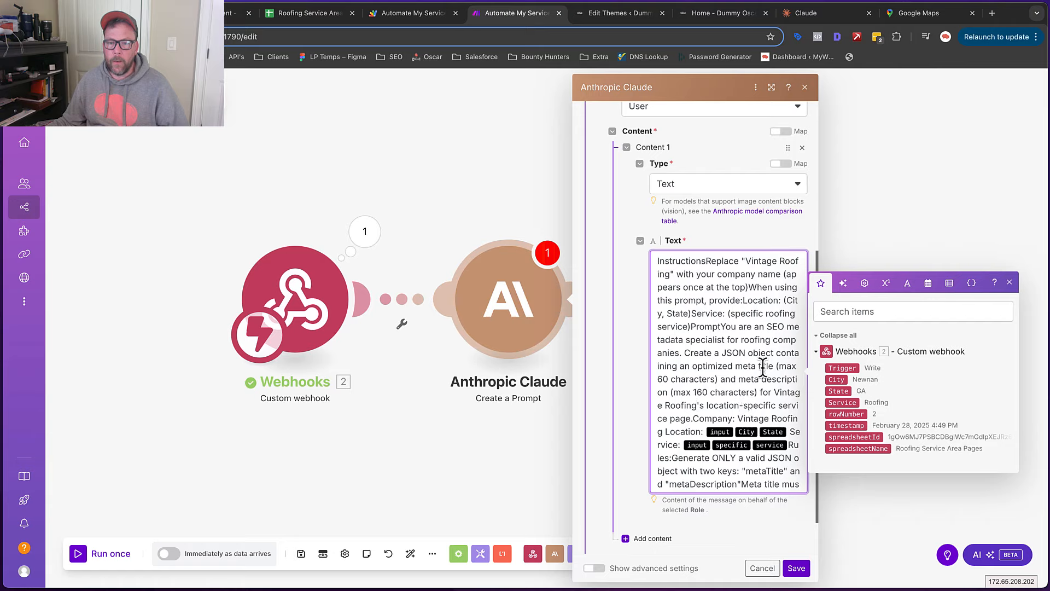
scroll(712, 356, down, 6)
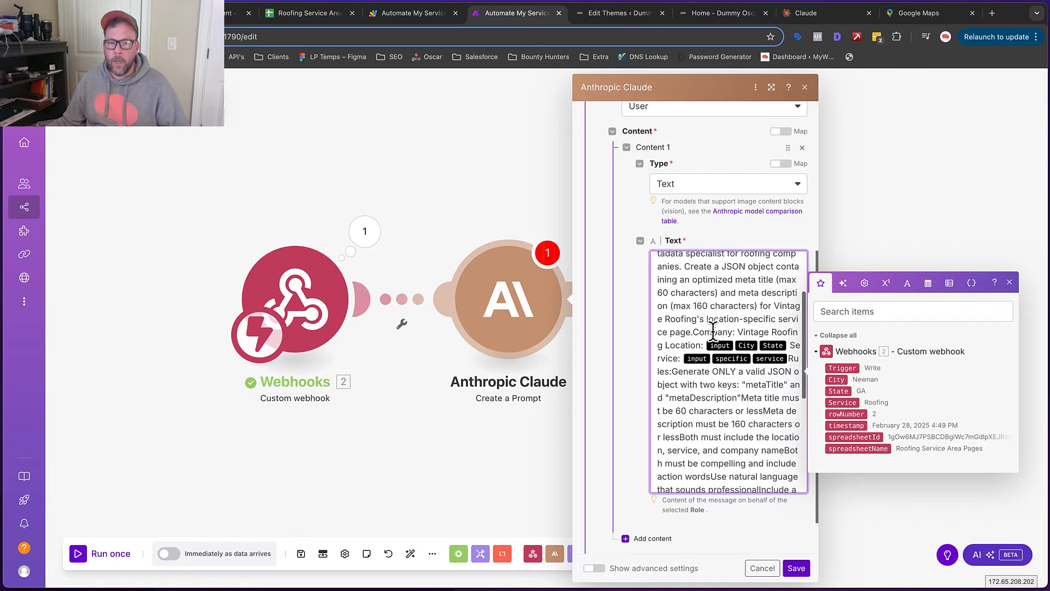
scroll(712, 329, down, 8)
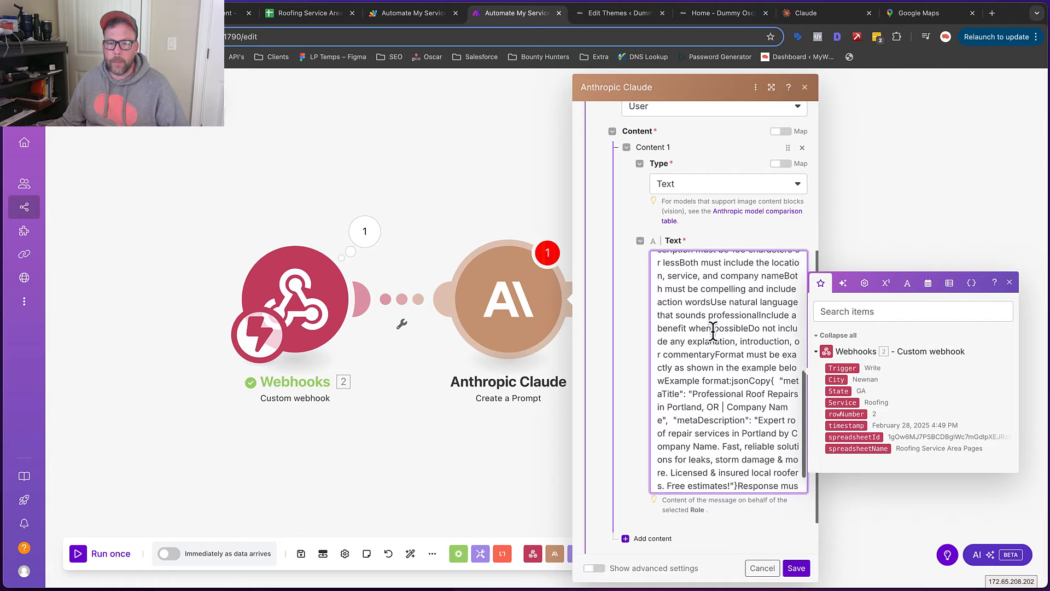
scroll(713, 330, down, 2)
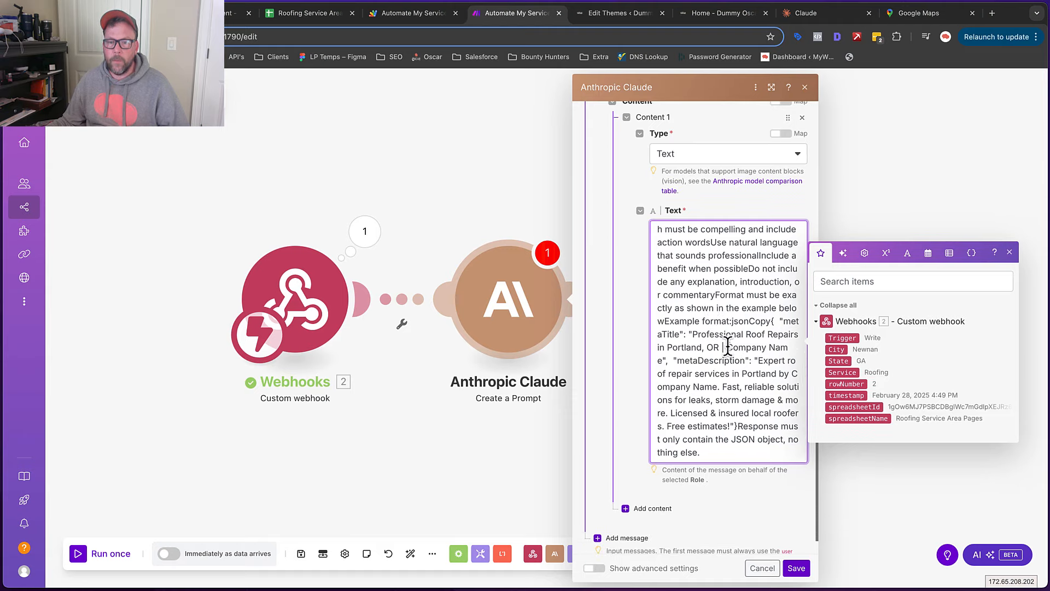
drag(728, 344, 663, 355)
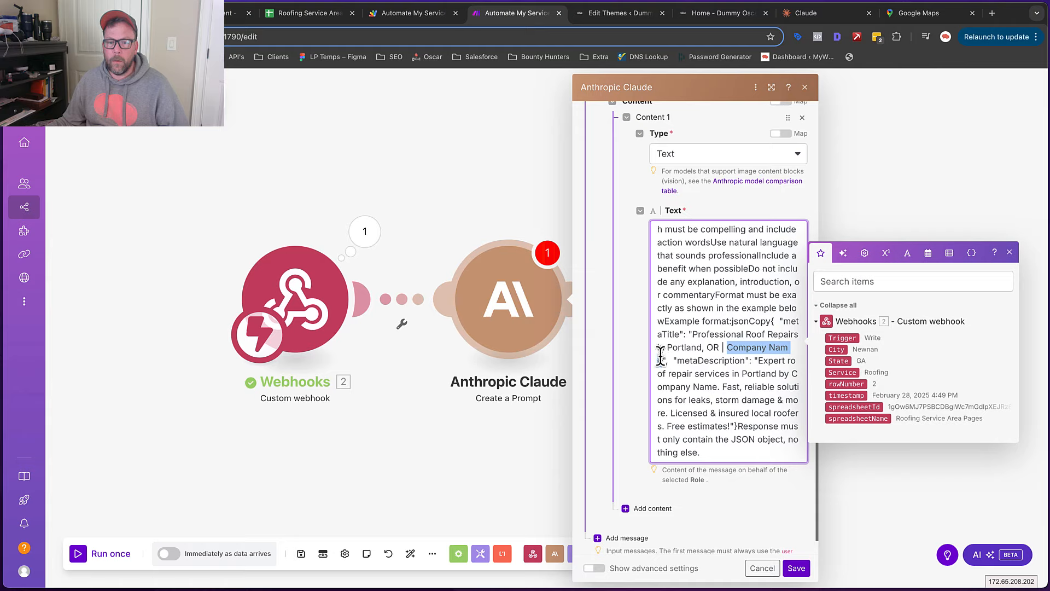
key(ctrl+v)
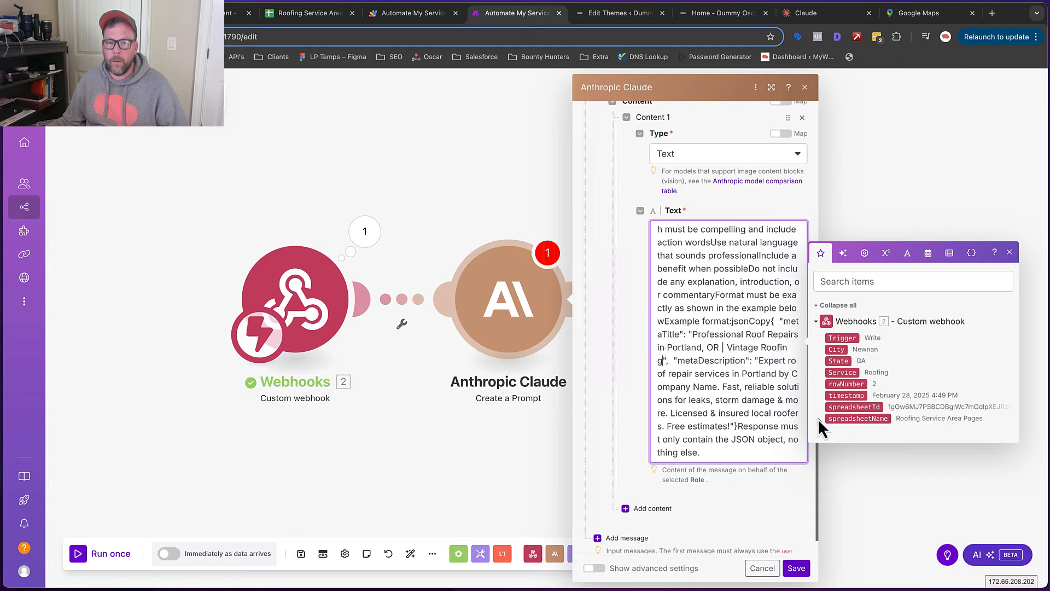
Add a blank line before the Company line in the prompt
scroll(770, 386, up, 5)
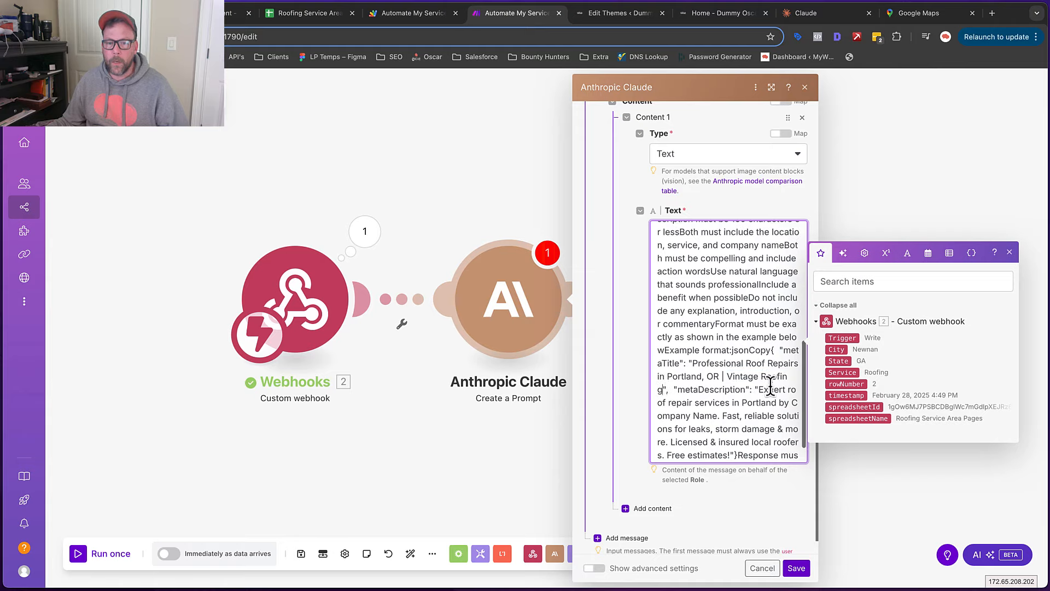
scroll(770, 387, up, 5)
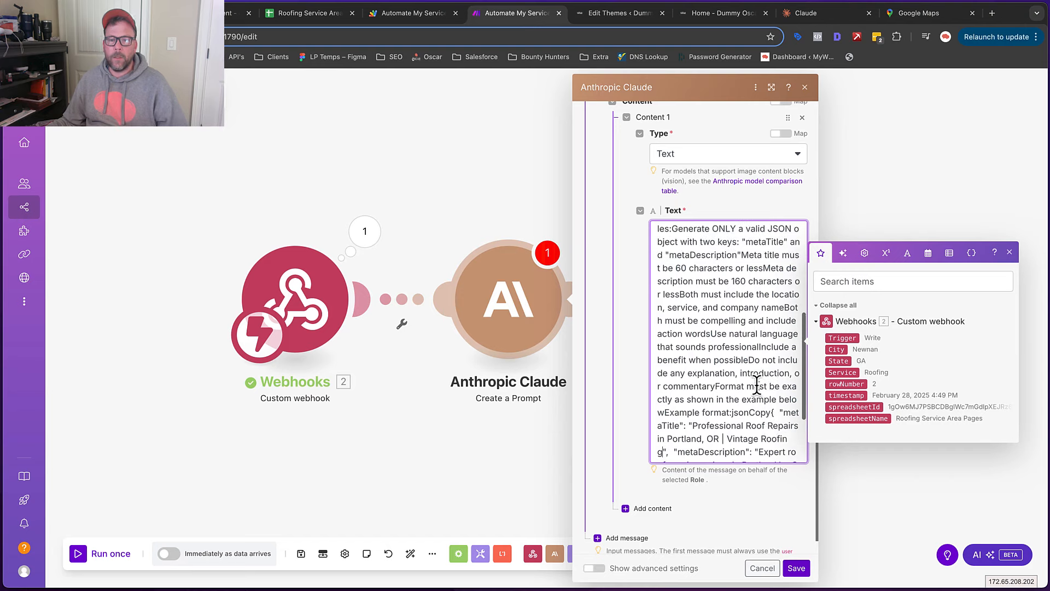
scroll(703, 358, up, 5)
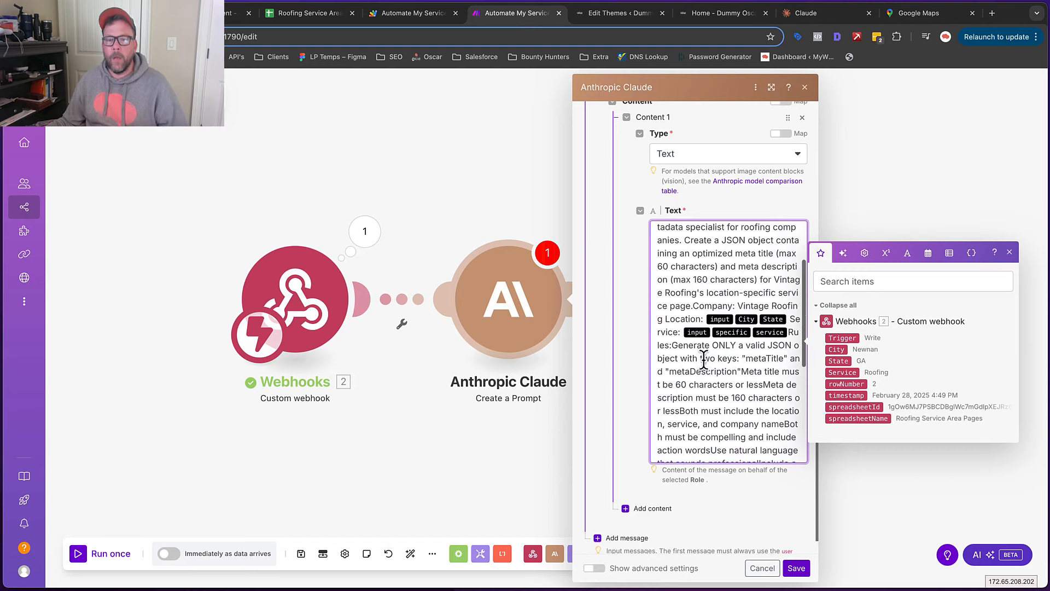
scroll(742, 422, down, 1)
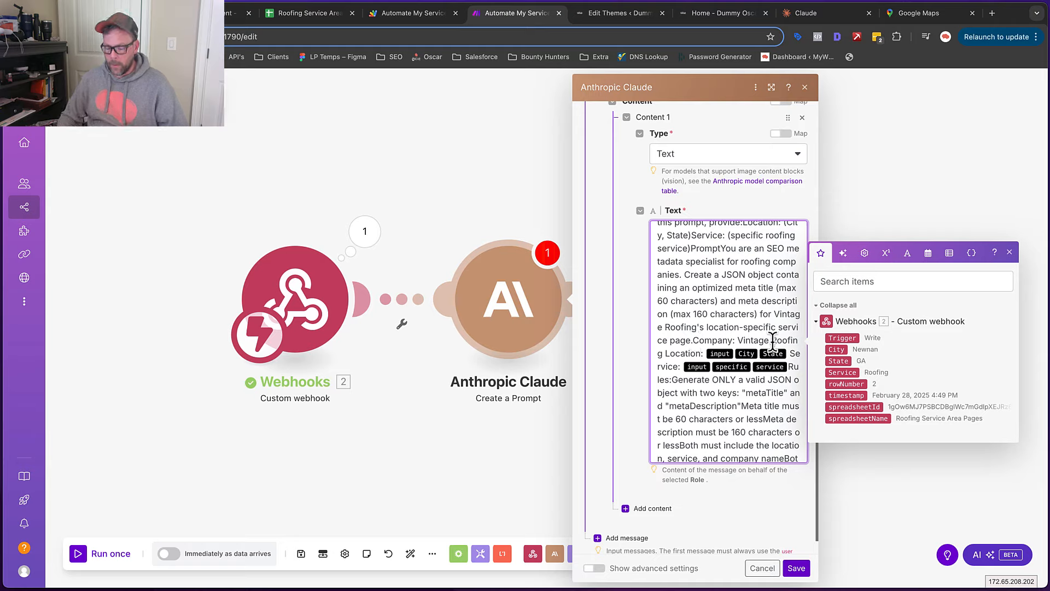
key(Return)
key(Return)
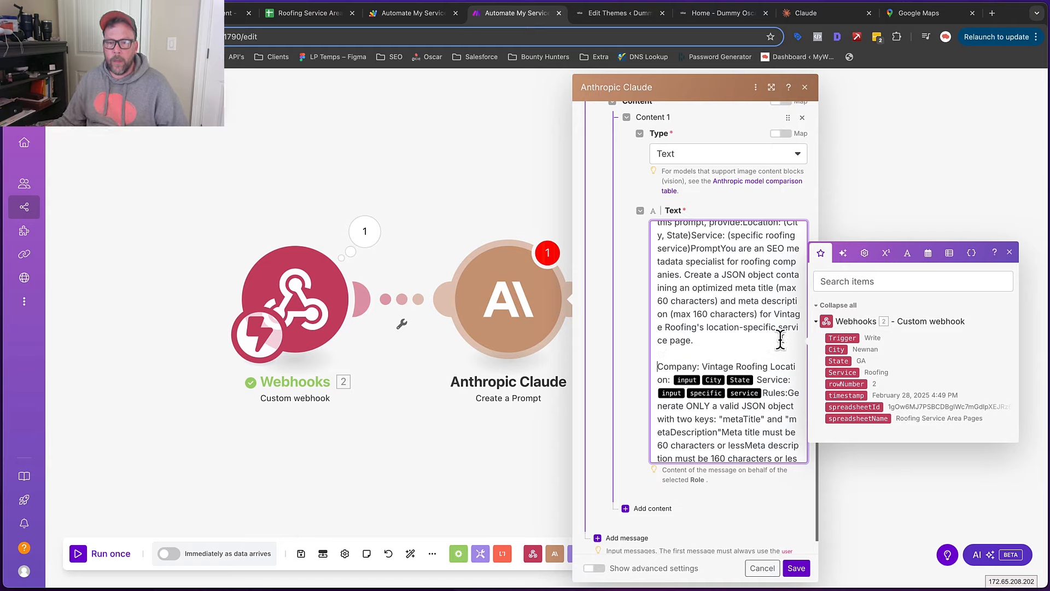
Put Location, Service and Rules each on their own line in the prompt
click(770, 365)
key(Return)
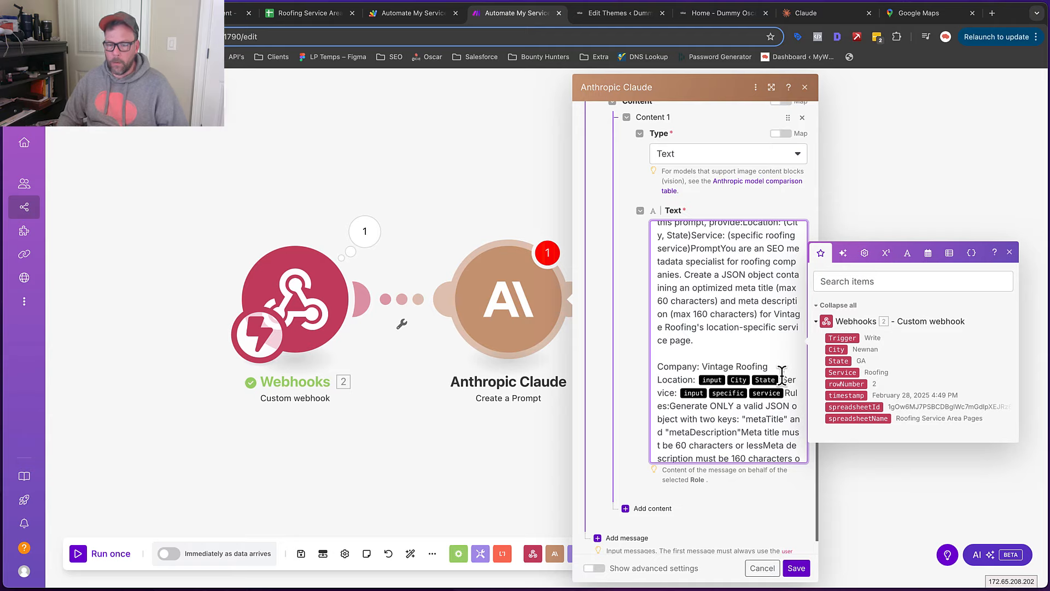
click(782, 375)
key(Return)
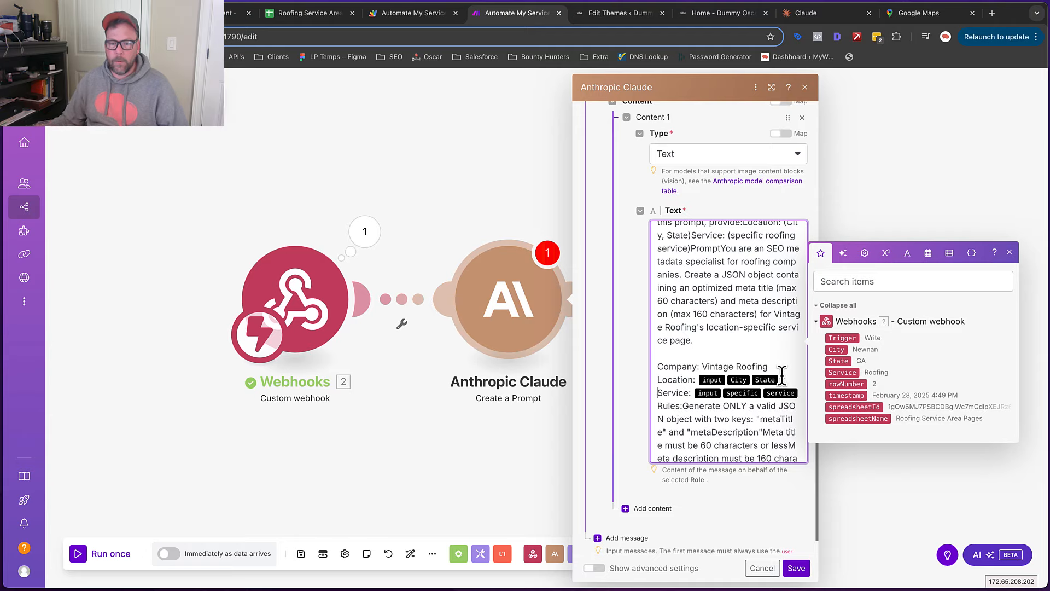
click(658, 405)
key(Return)
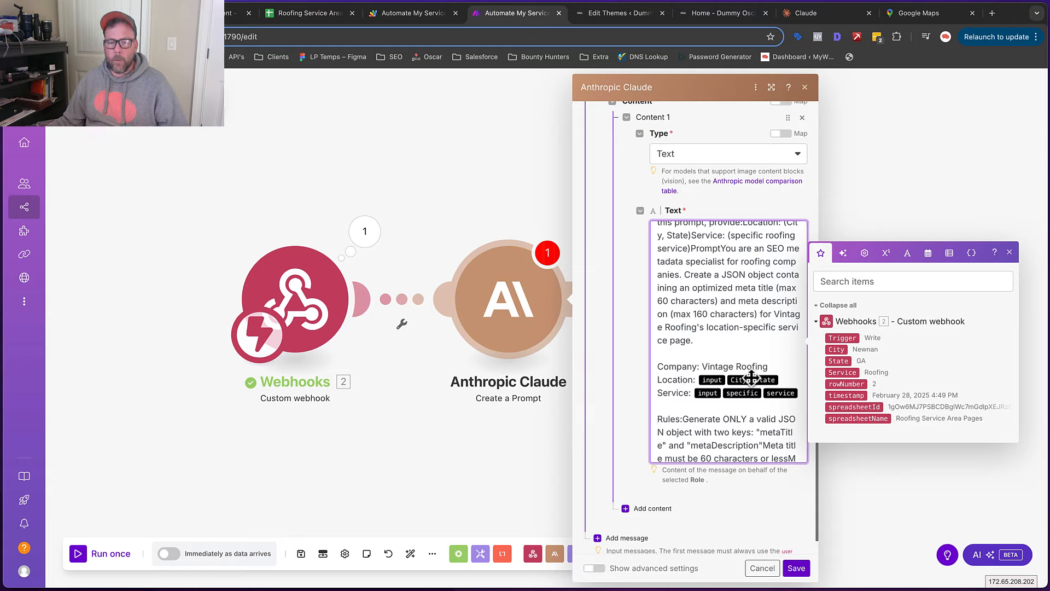
Map webhook City, State after Location and Service after Service, then save the module
click(788, 378)
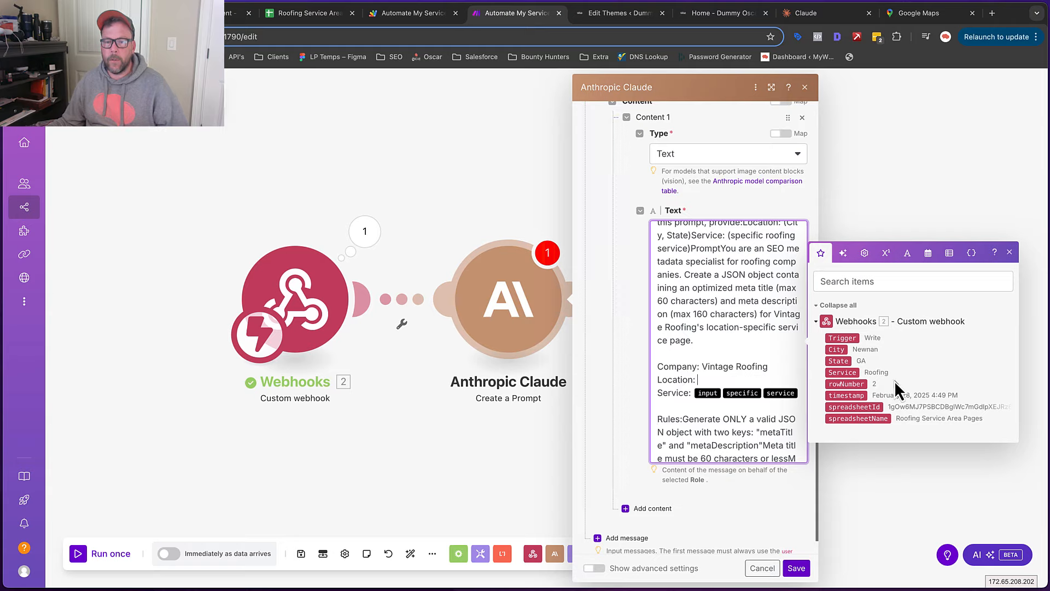
click(837, 350)
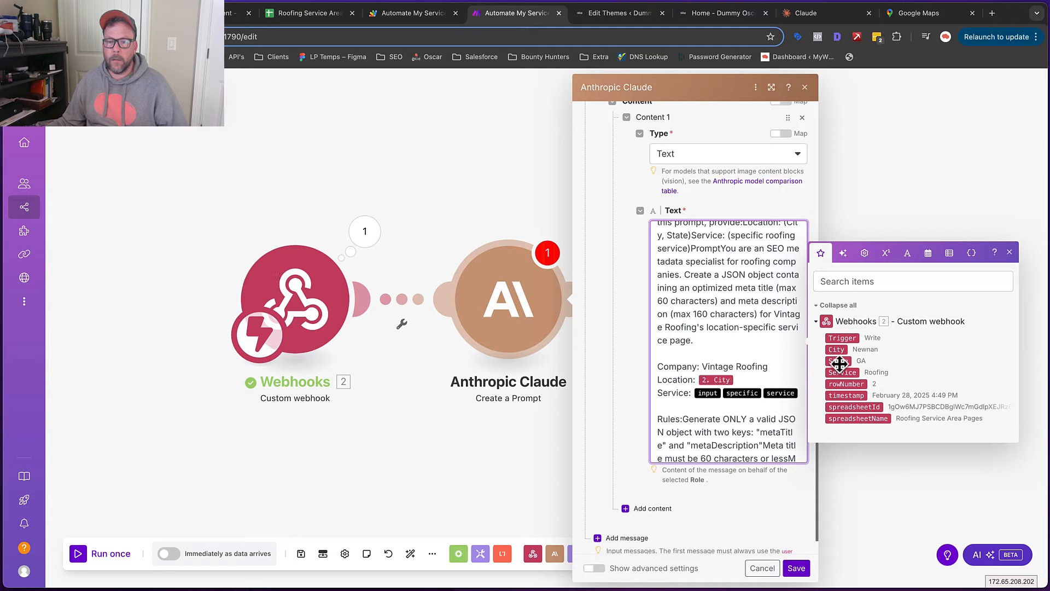
text(,)
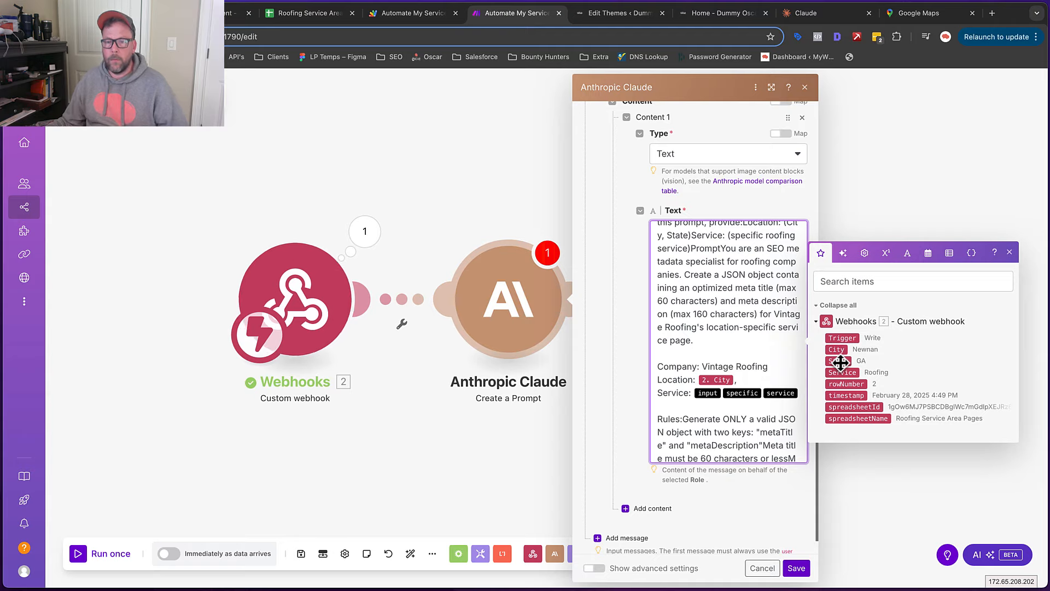
click(838, 361)
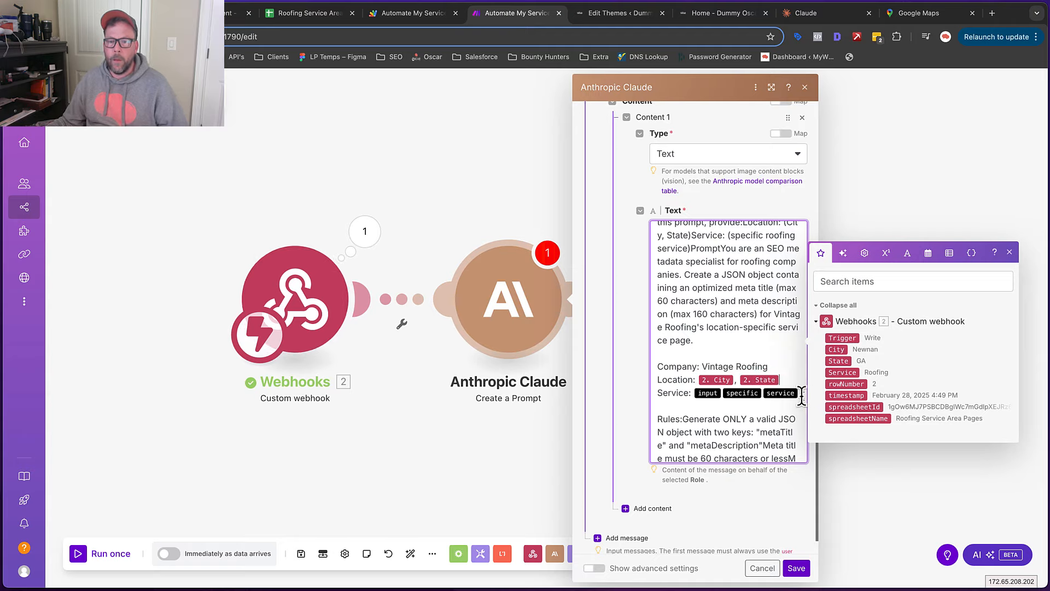
key(BackSpace)
key(BackSpace)
key(BackSpace)
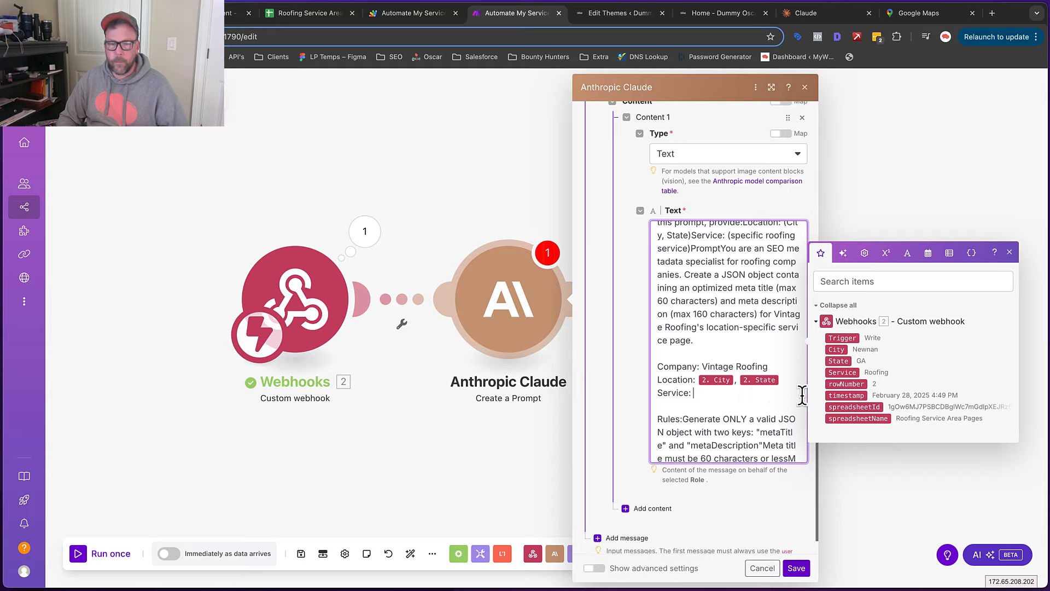
click(841, 372)
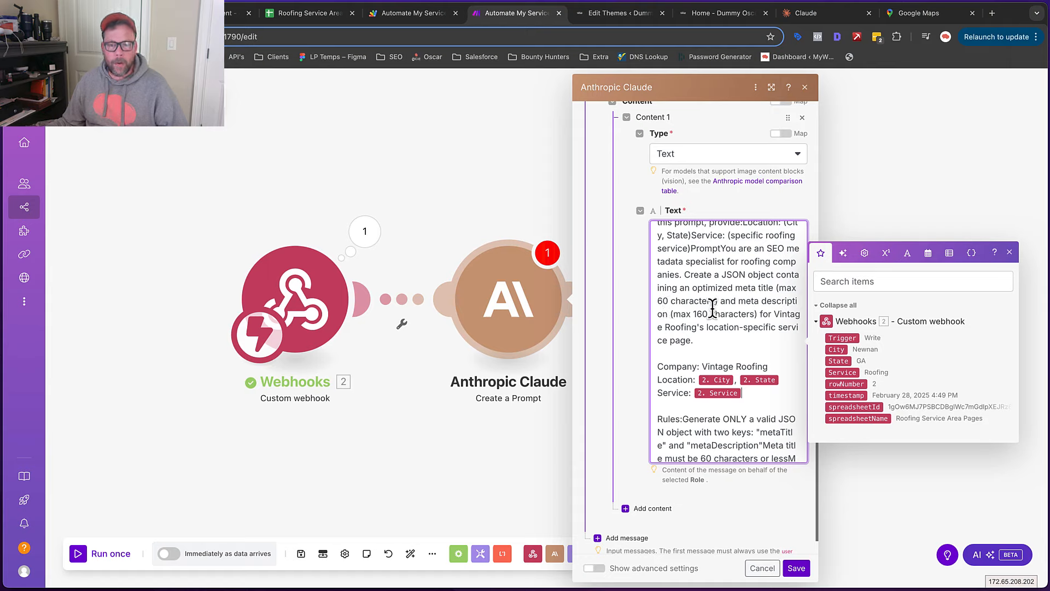
scroll(712, 307, down, 6)
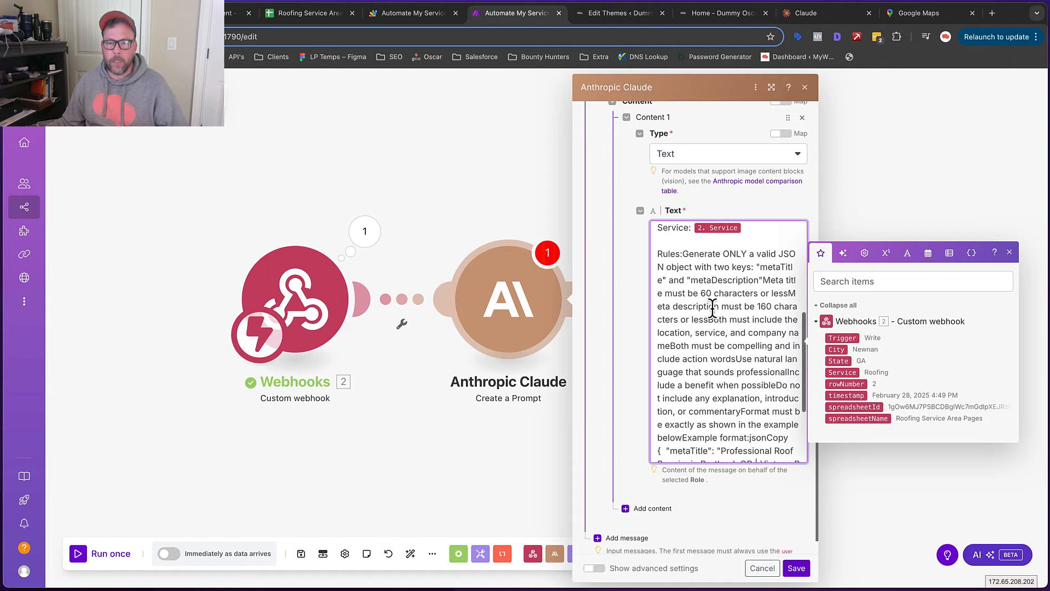
scroll(727, 314, down, 1)
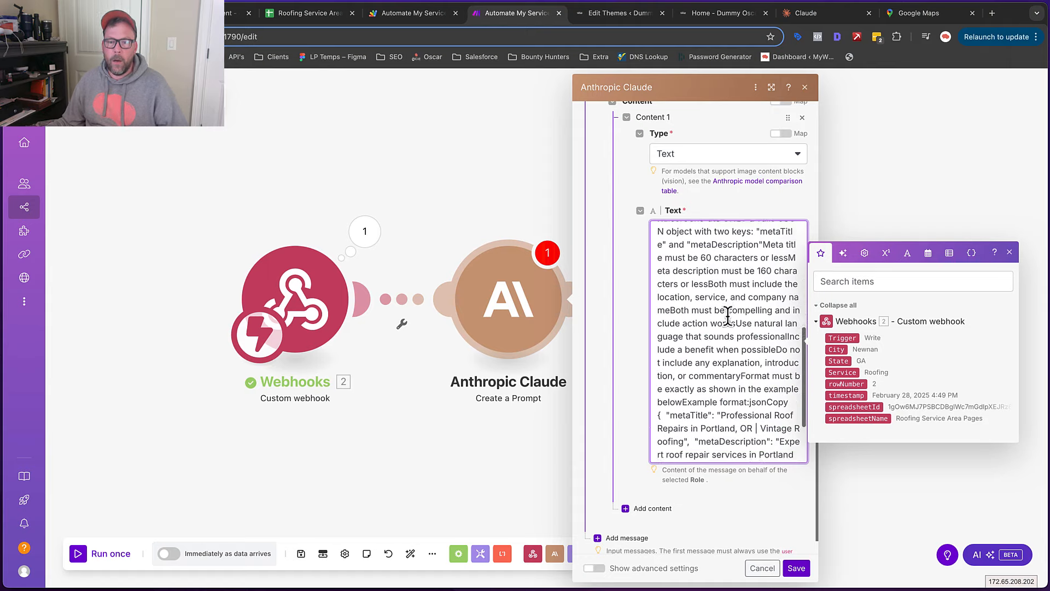
scroll(727, 315, down, 2)
scroll(727, 315, down, 4)
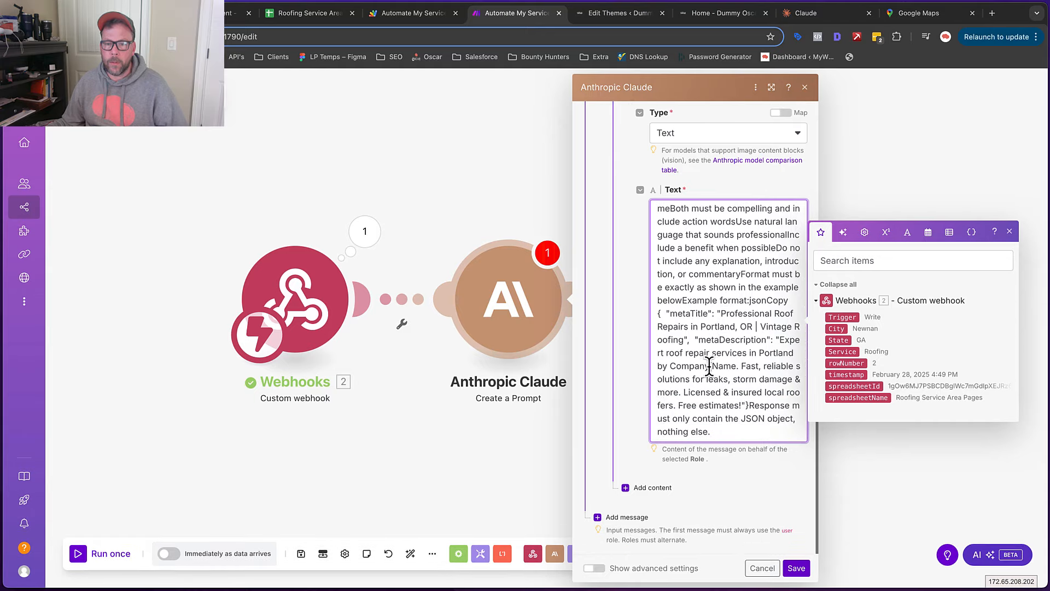
scroll(706, 364, up, 3)
scroll(705, 350, up, 10)
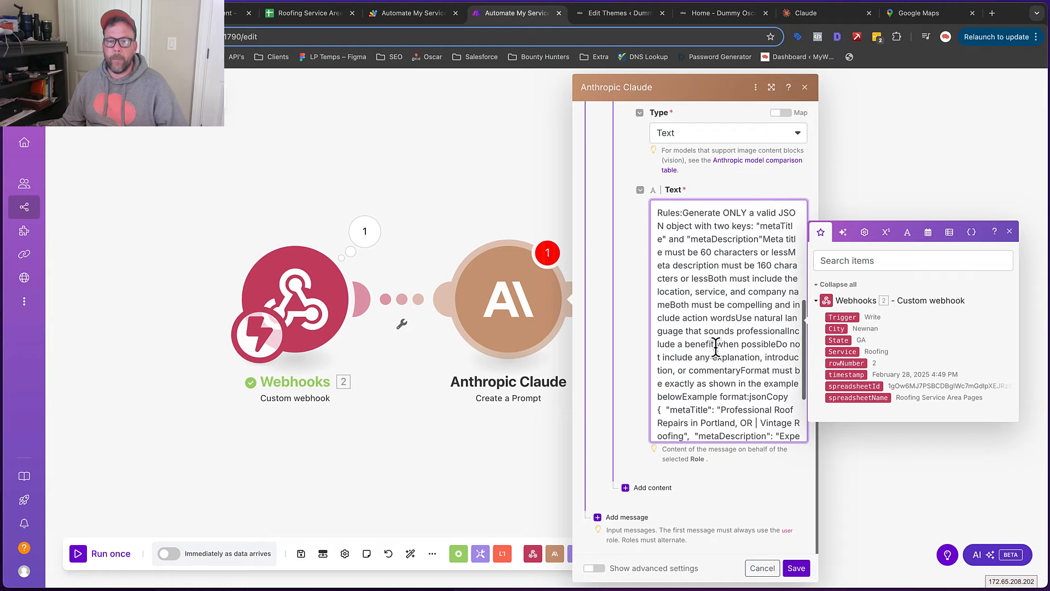
scroll(668, 314, up, 8)
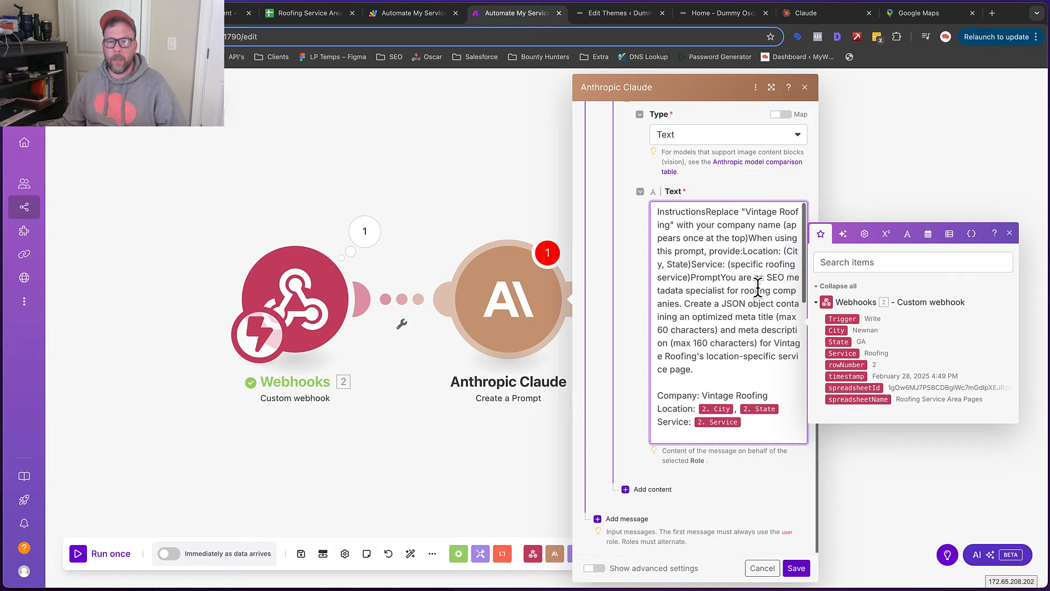
scroll(758, 287, up, 2)
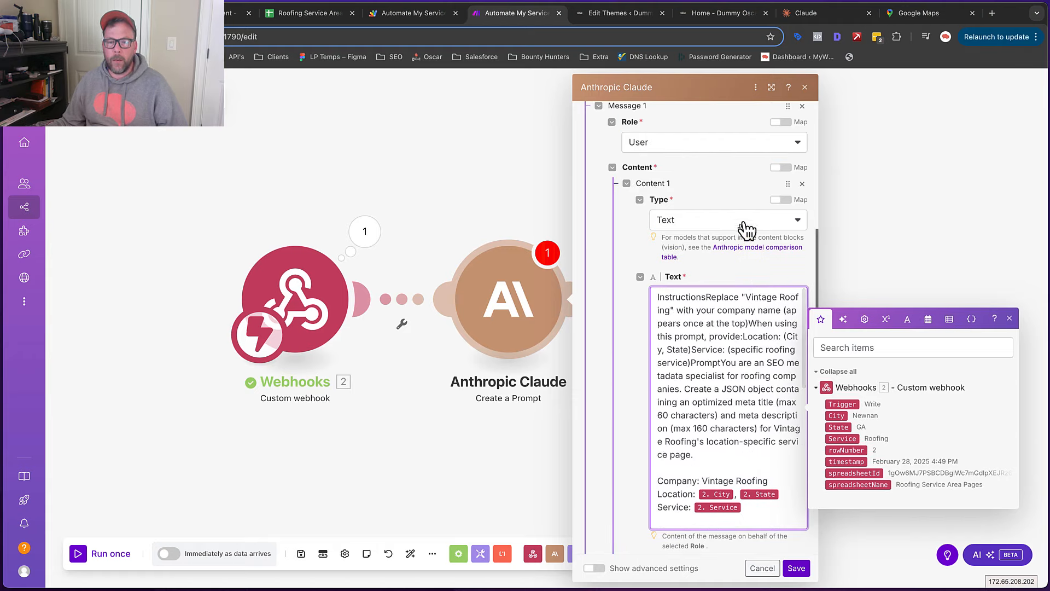
scroll(746, 219, down, 3)
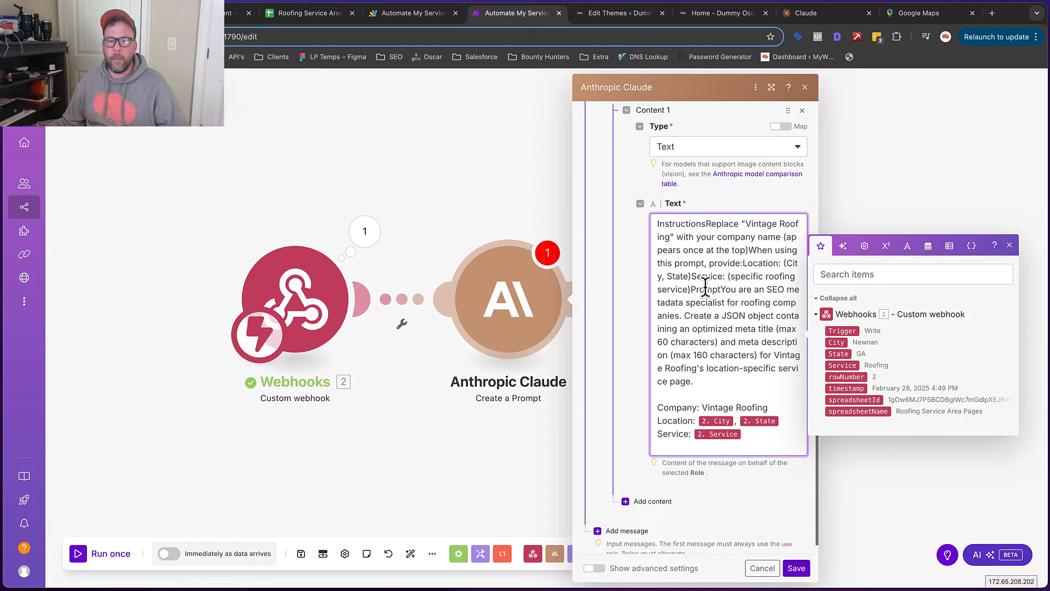
click(797, 569)
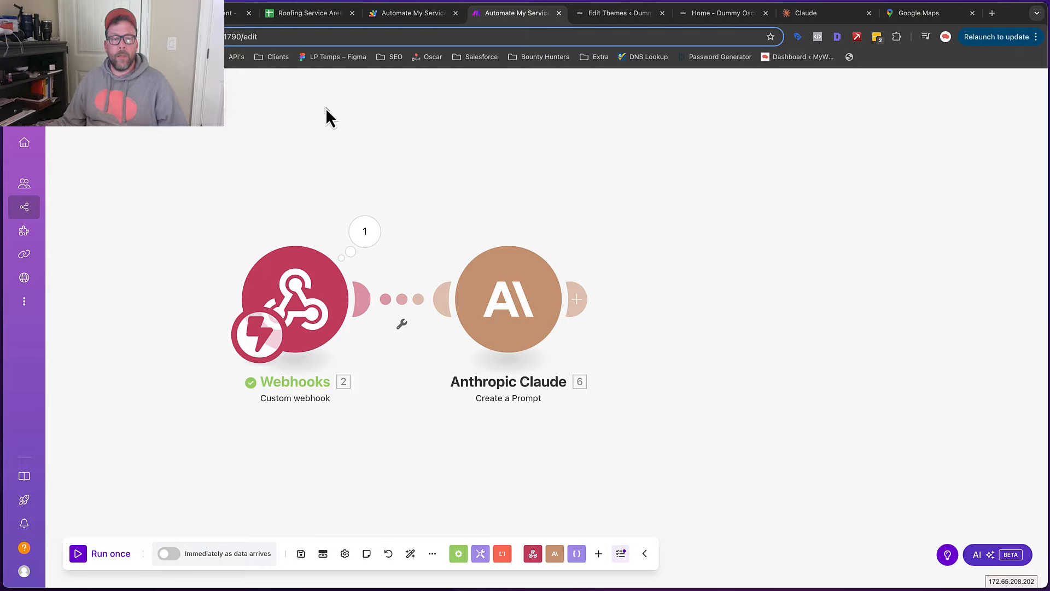
Review the example JSON block's metaTitle and metaDescription keys in the prompt document
click(200, 13)
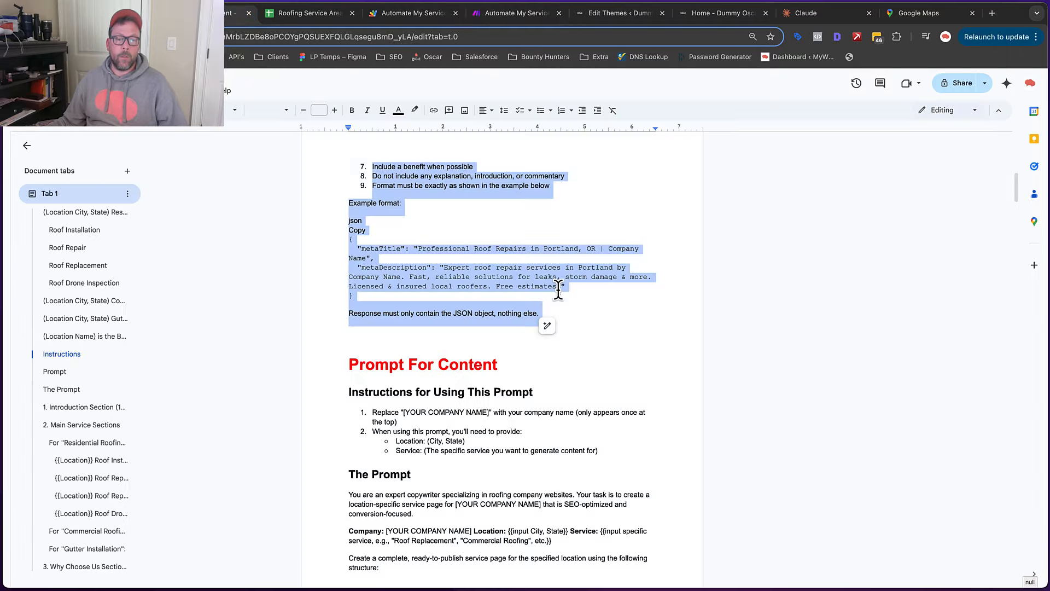
click(594, 308)
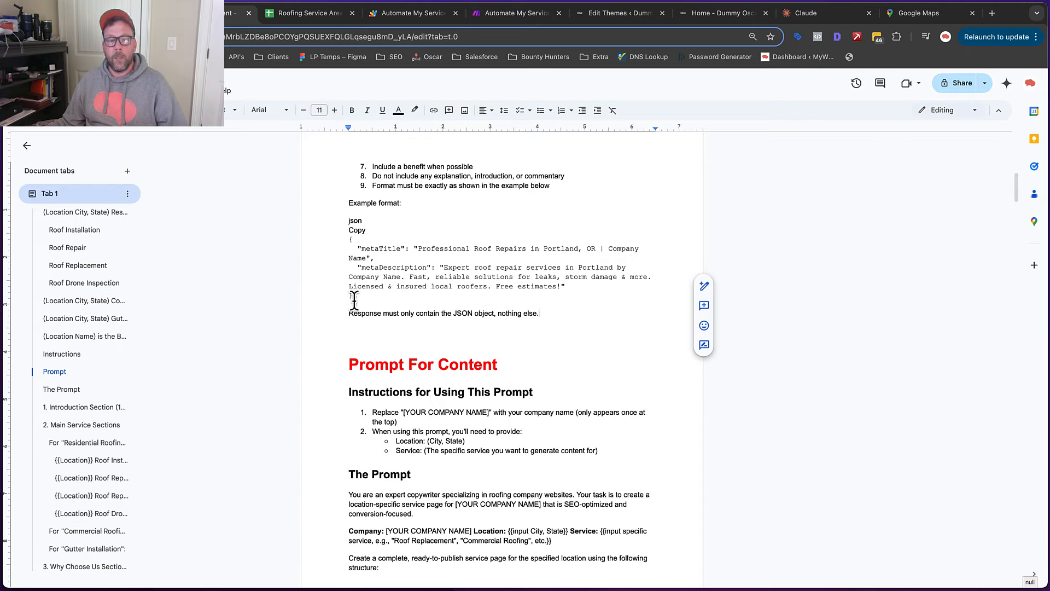
drag(356, 297, 348, 239)
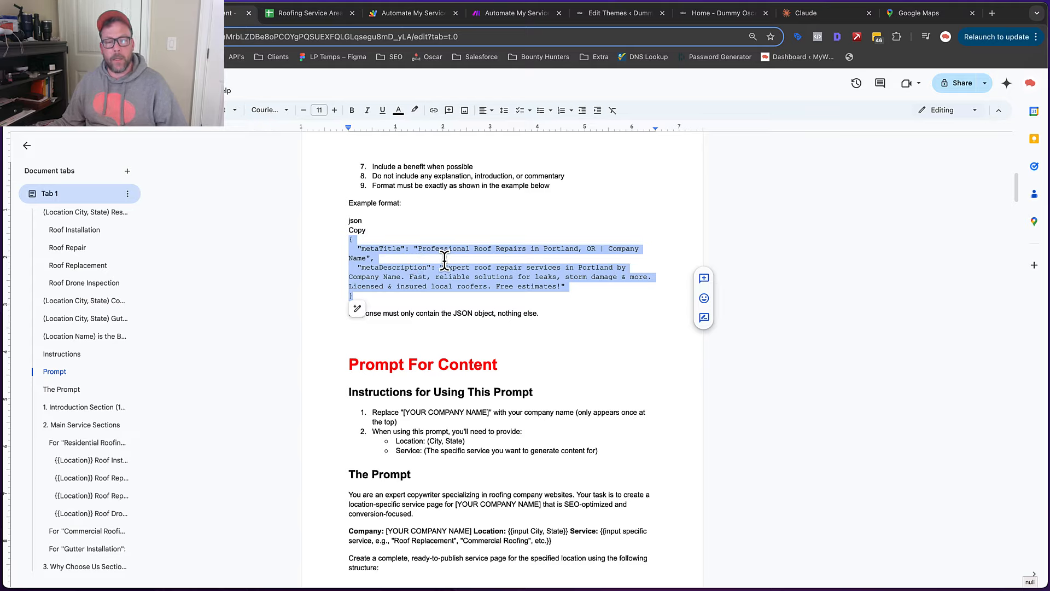
click(491, 16)
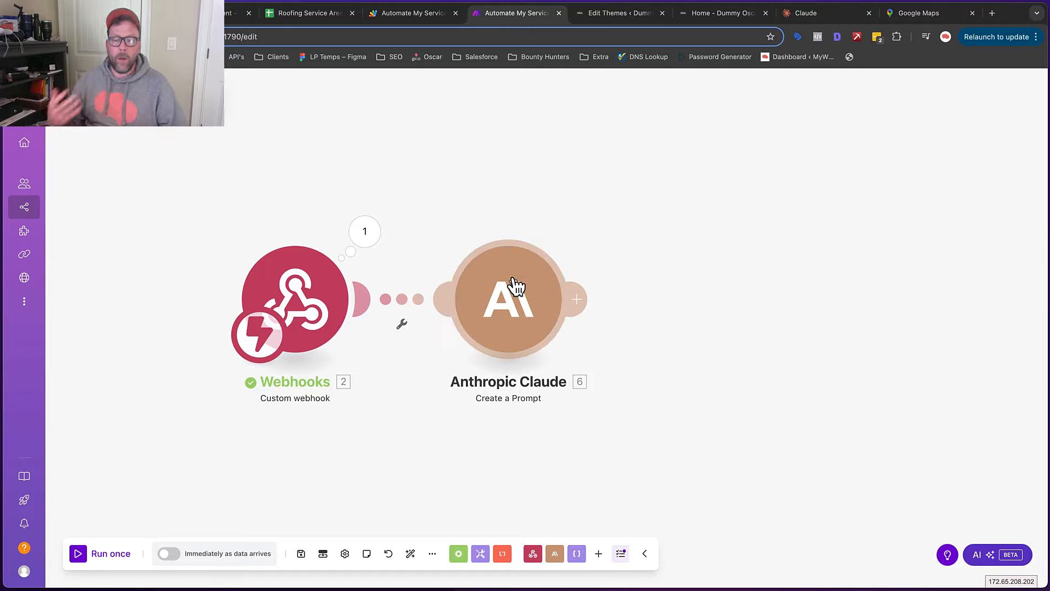
click(240, 11)
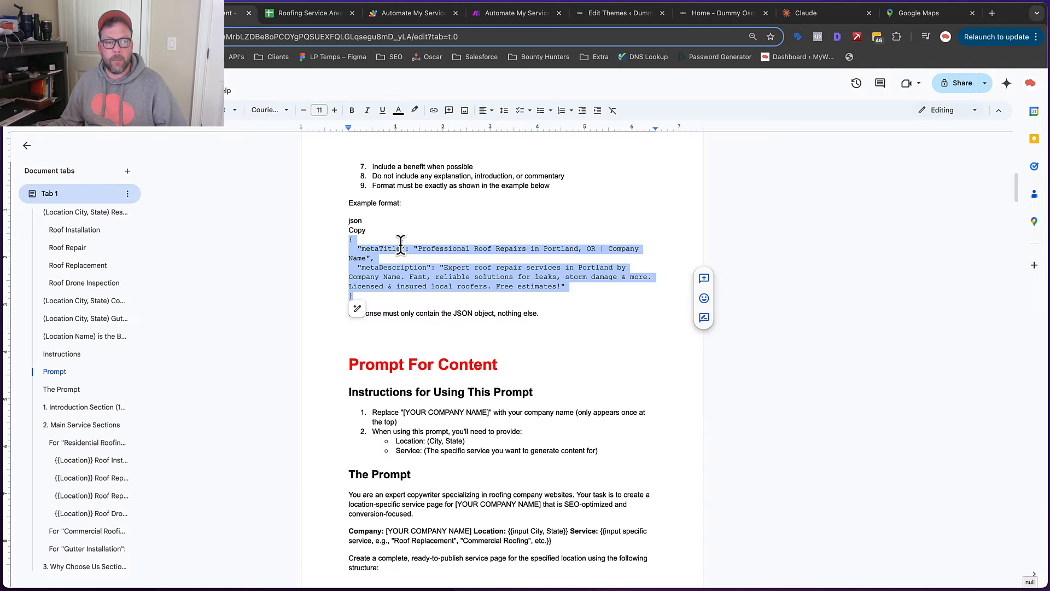
click(365, 248)
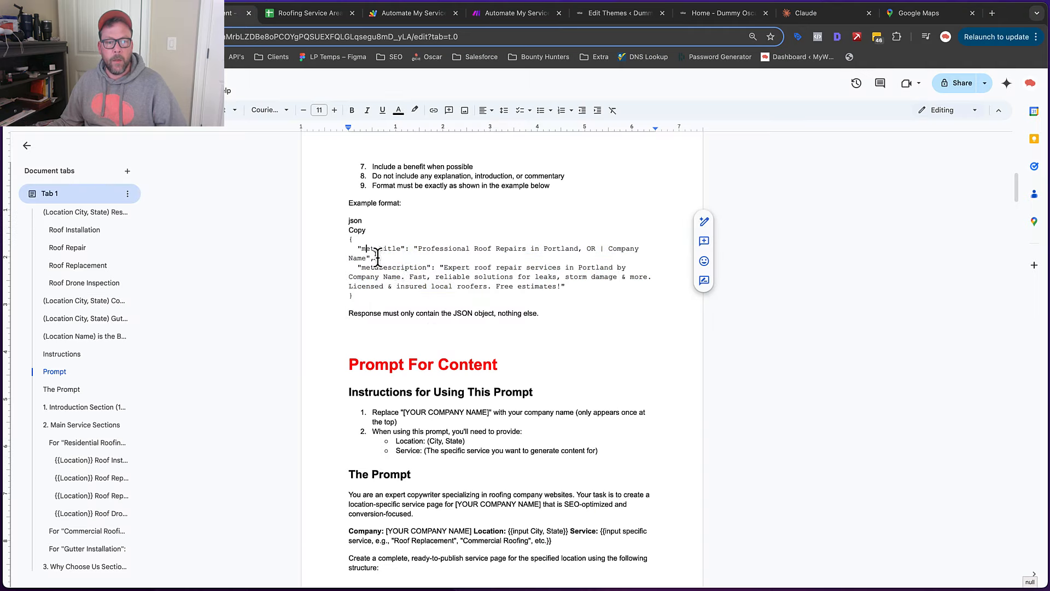
double_click(420, 268)
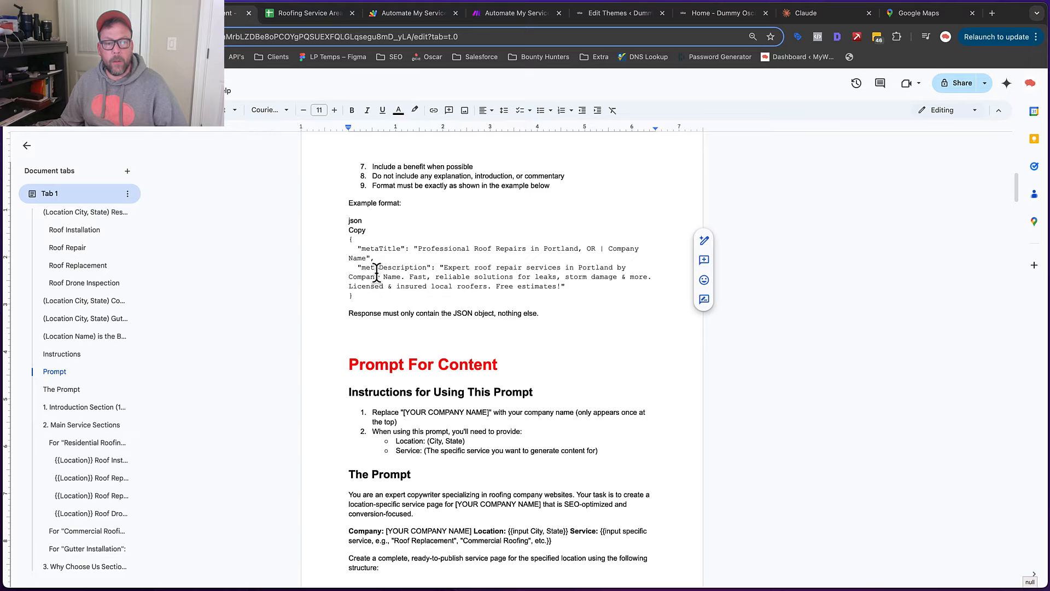
click(497, 16)
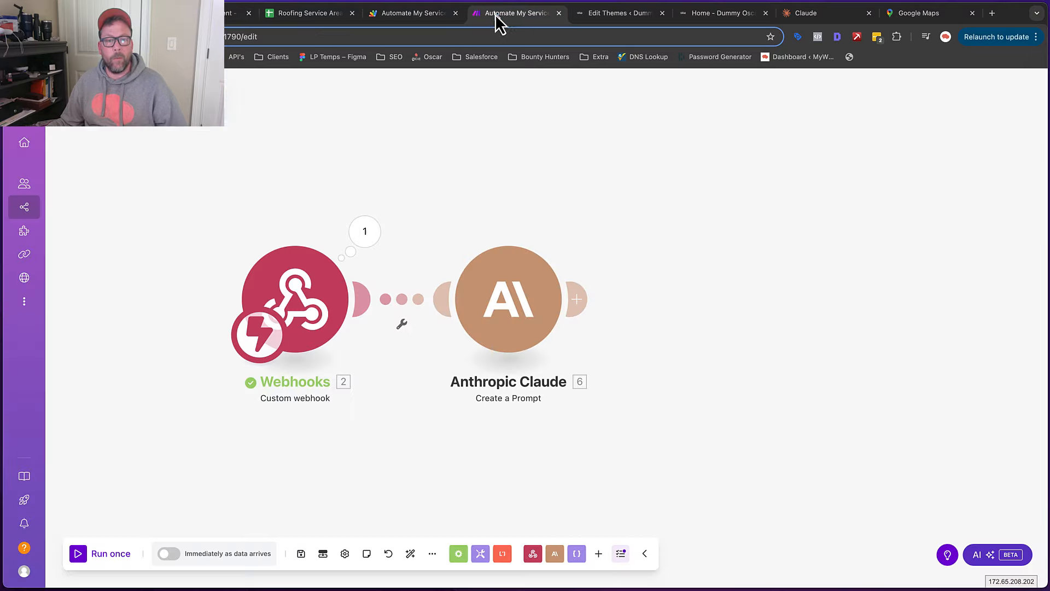
Add a JSON Parse JSON module after Claude using the Automate My Service Pages structure
click(581, 302)
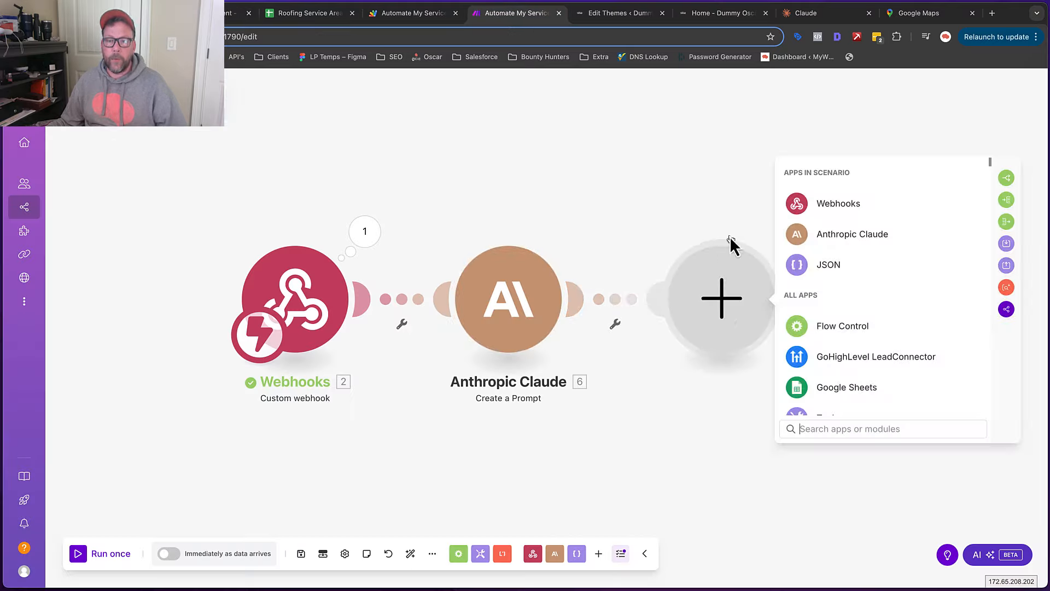
click(833, 266)
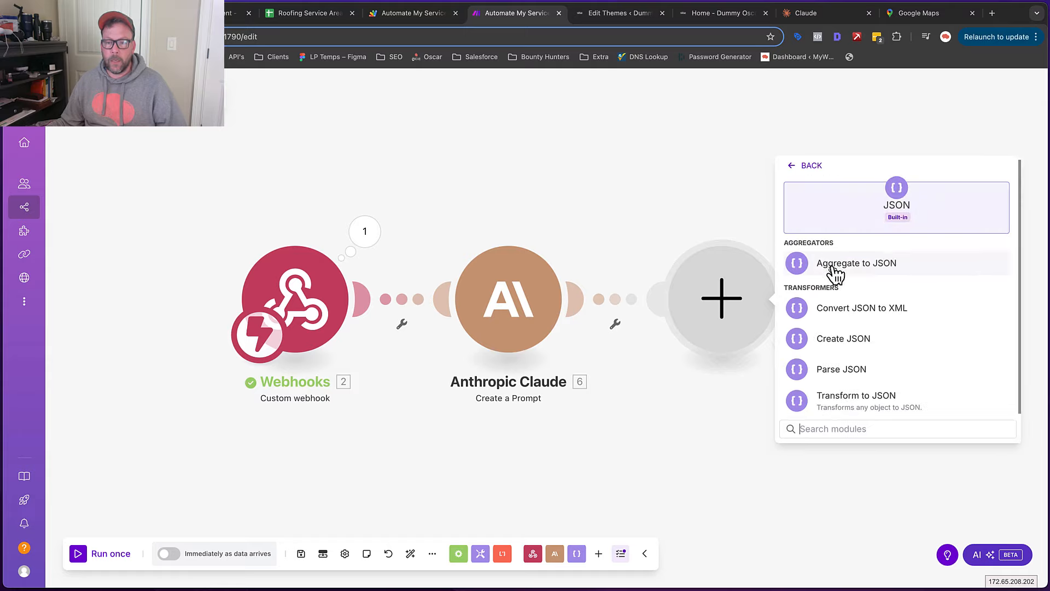
click(834, 370)
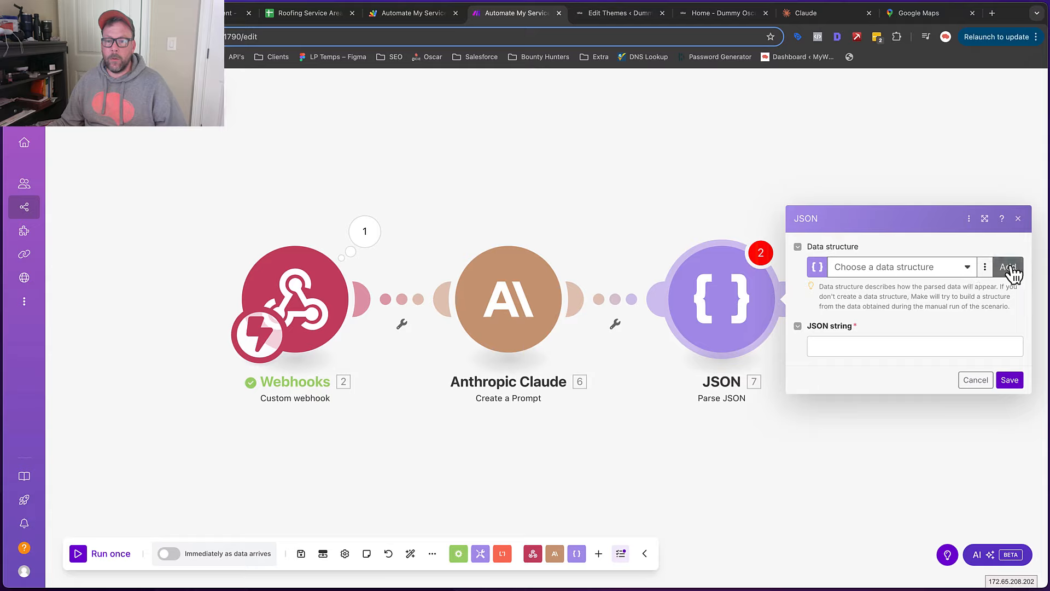
click(965, 269)
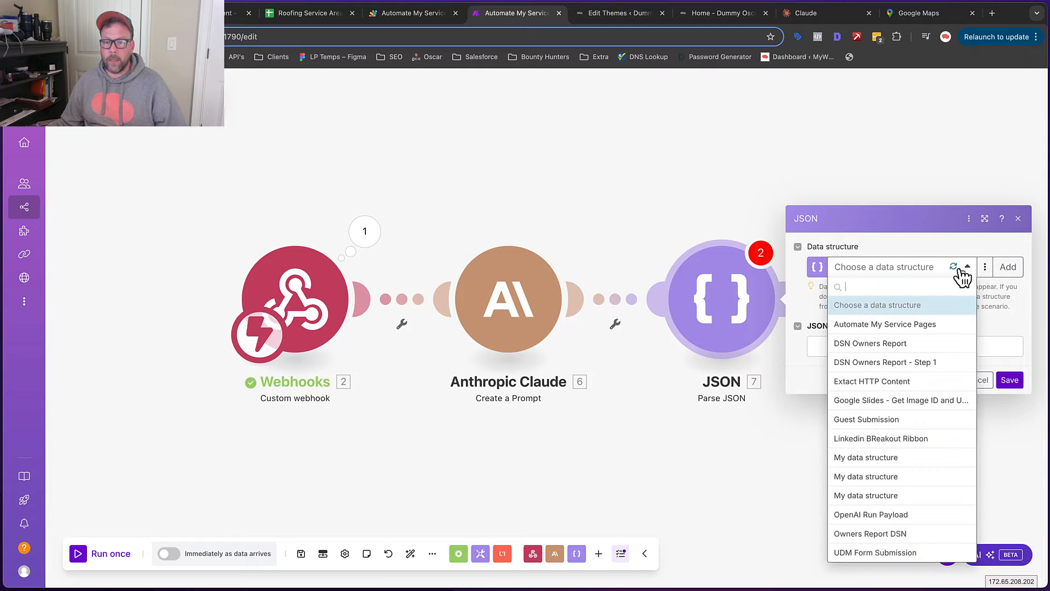
click(890, 327)
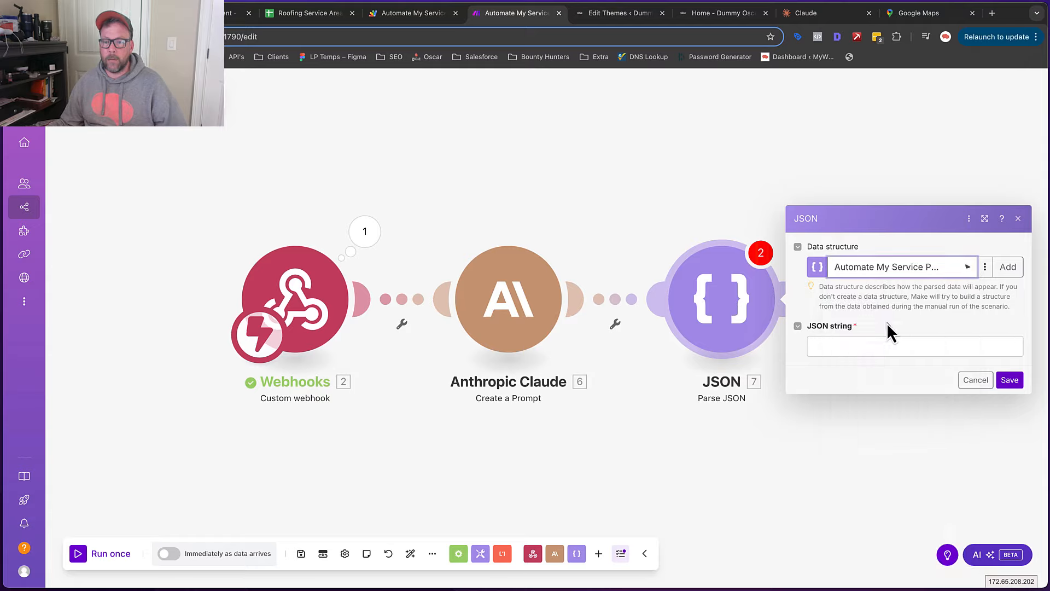
Inspect the Automate My Service Pages fields, then start adding a new data structure
click(984, 268)
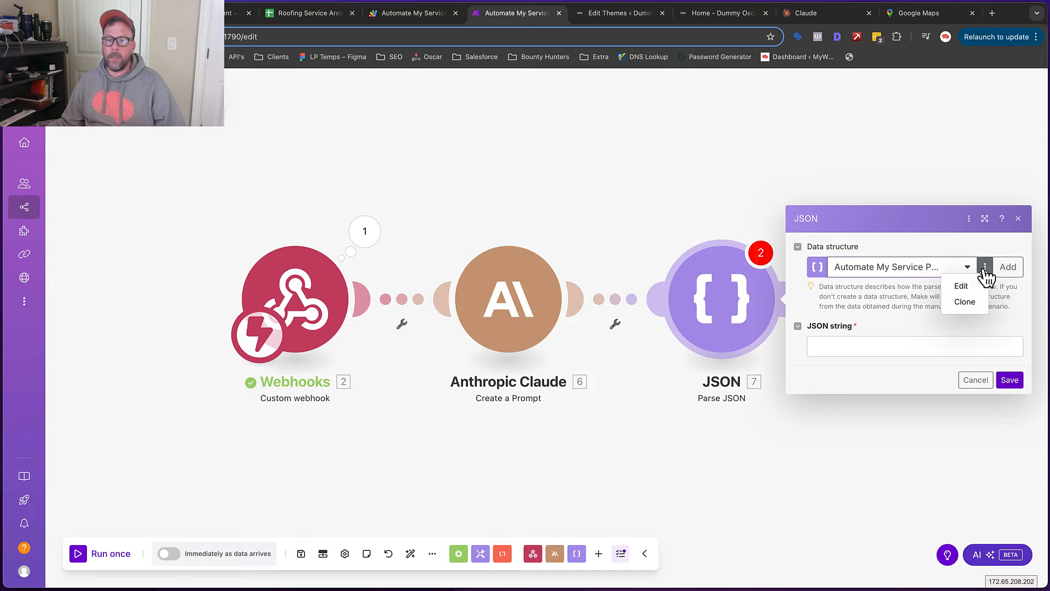
click(964, 290)
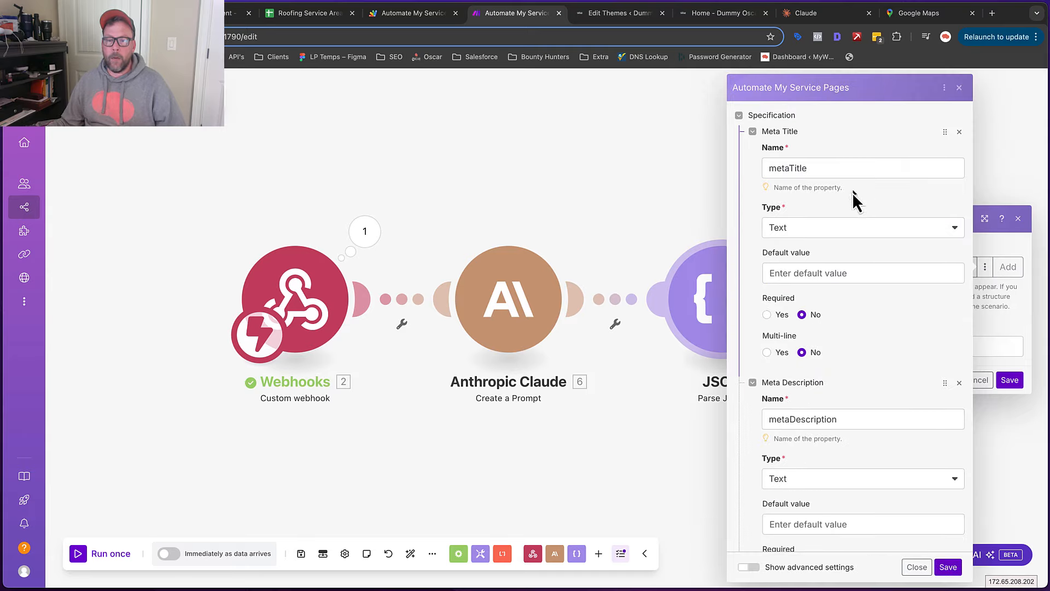
scroll(852, 198, down, 3)
scroll(852, 198, up, 3)
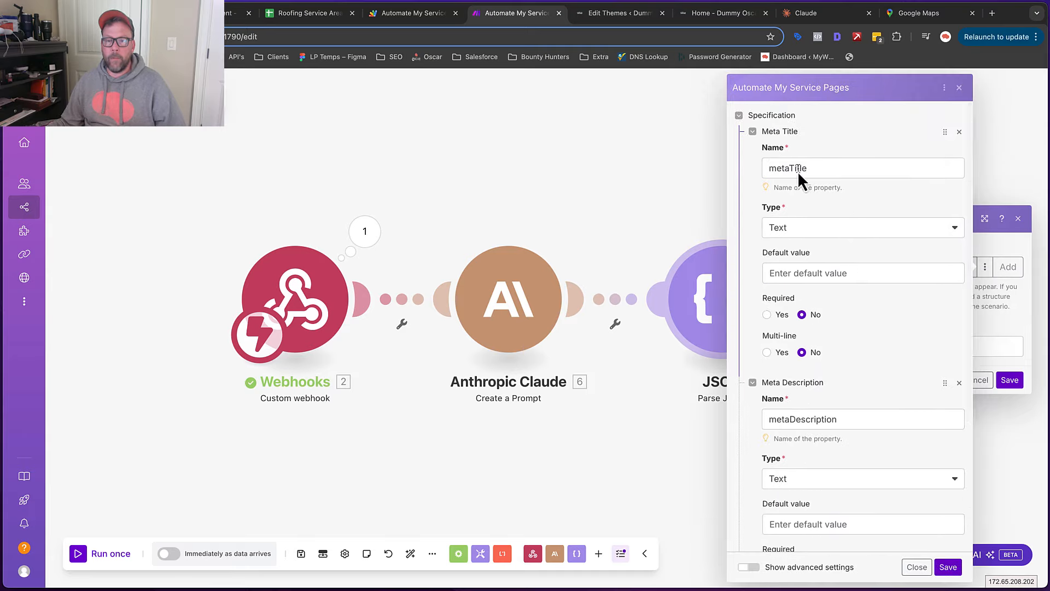
scroll(815, 414, down, 3)
scroll(814, 414, up, 3)
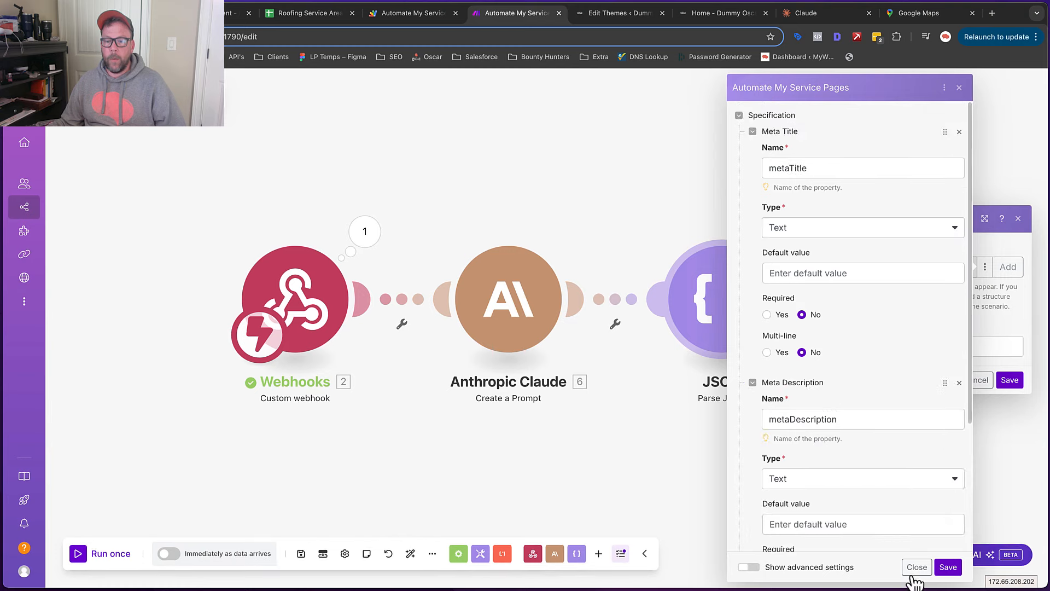
click(915, 567)
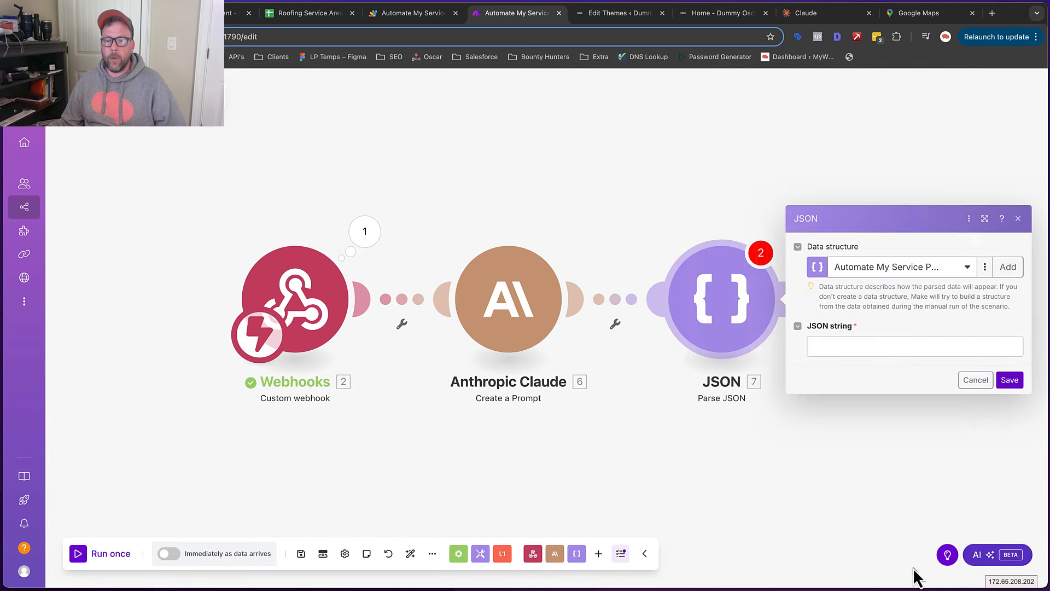
click(1009, 268)
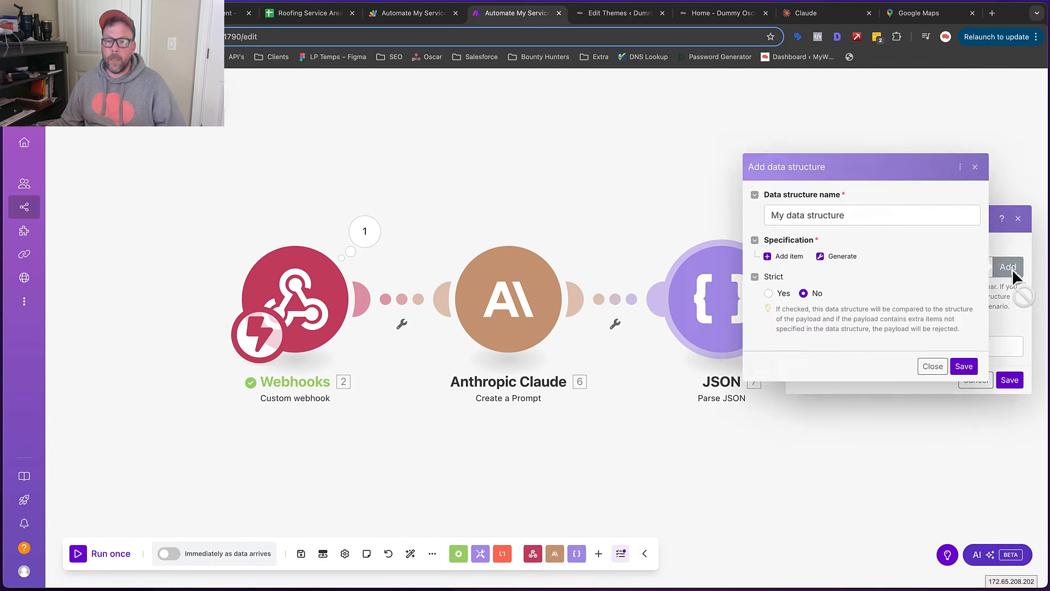
Generate a data structure from pasted sample JSON, then close it unsaved, keeping Automate My Service Pages
click(841, 255)
click(604, 251)
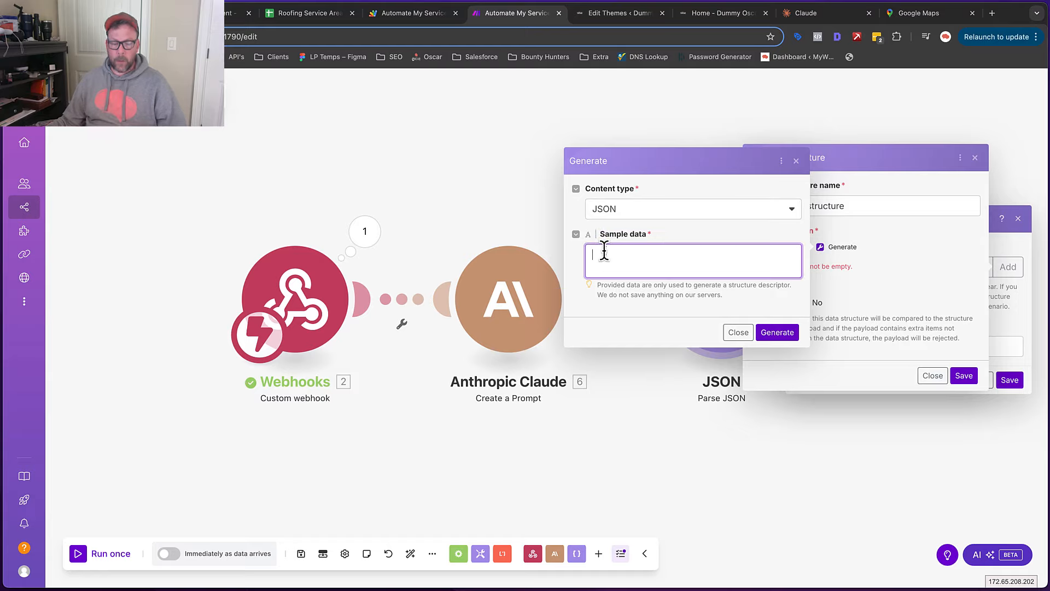
click(774, 335)
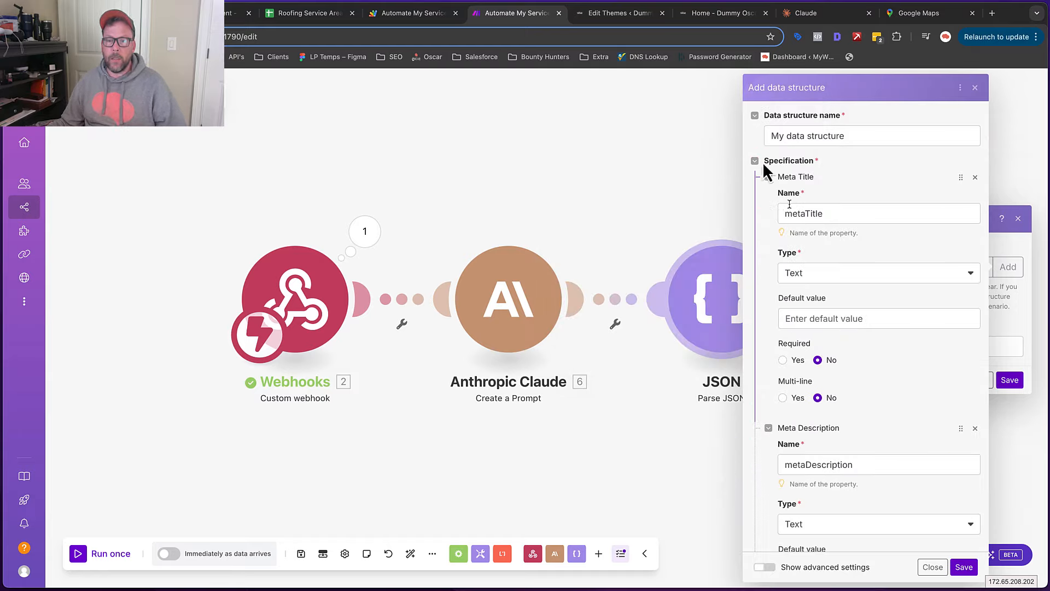
triple_click(837, 137)
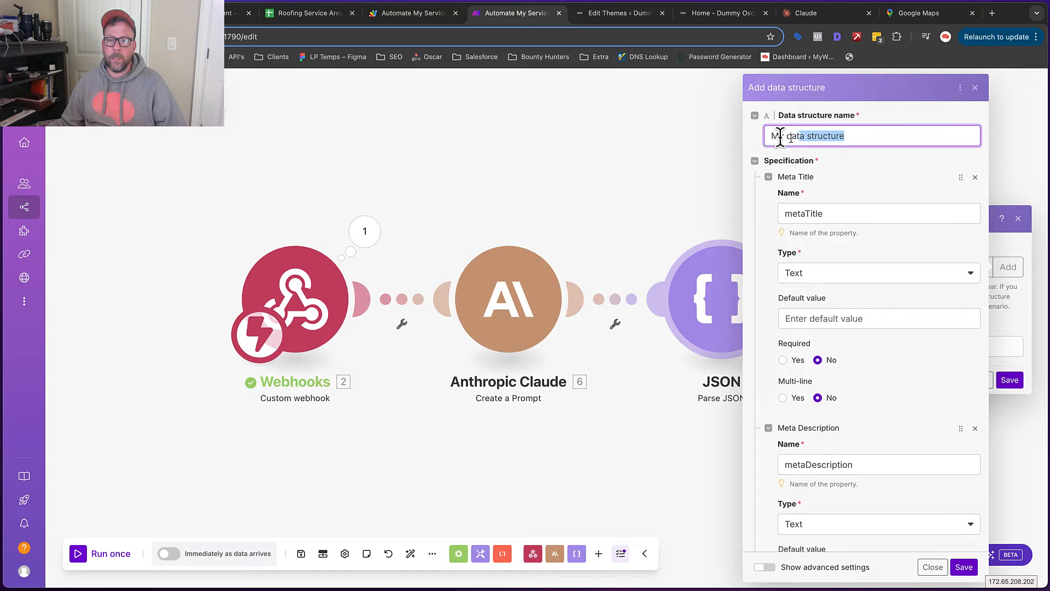
scroll(897, 426, down, 5)
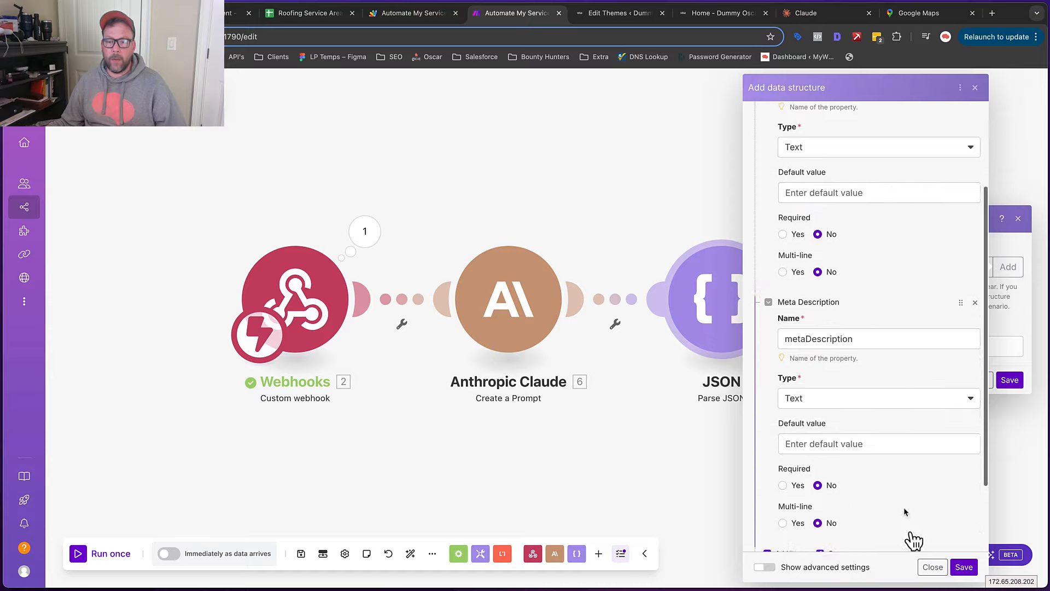
click(932, 567)
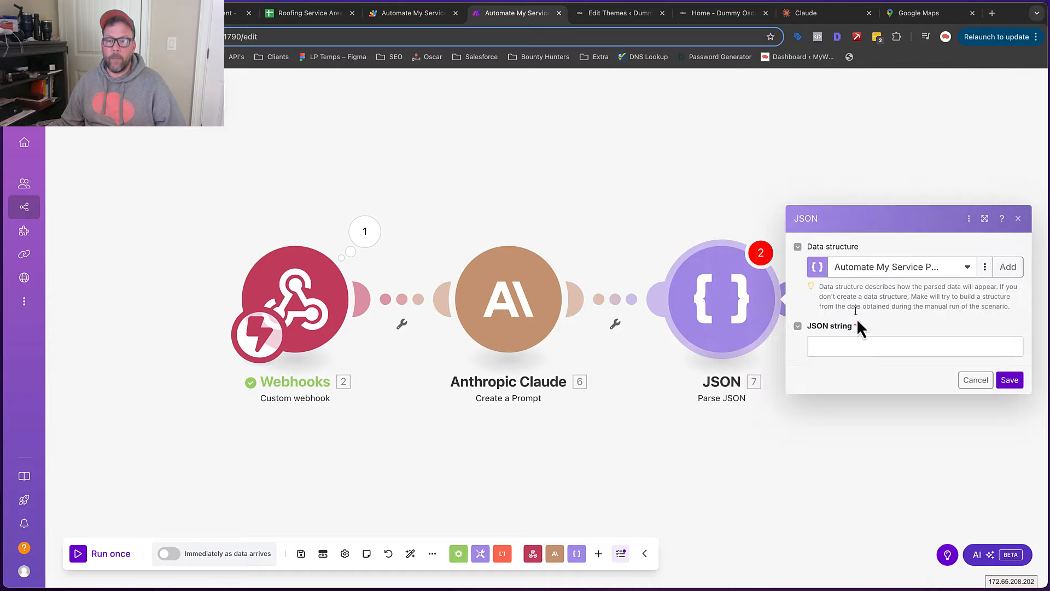
Map Claude's 6. Text Response into the JSON string field and save the Parse JSON module
click(837, 347)
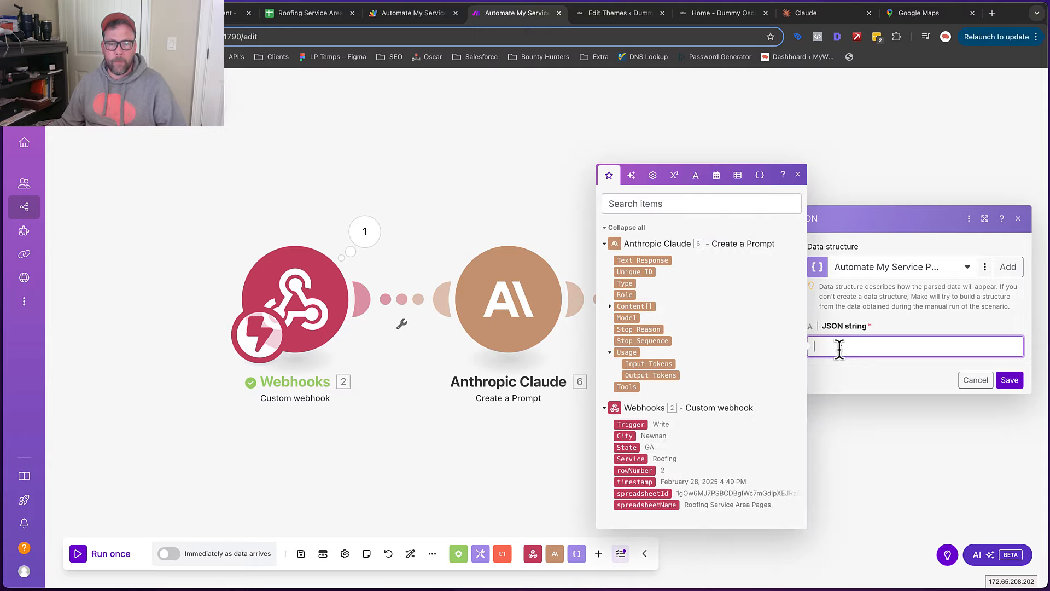
click(635, 261)
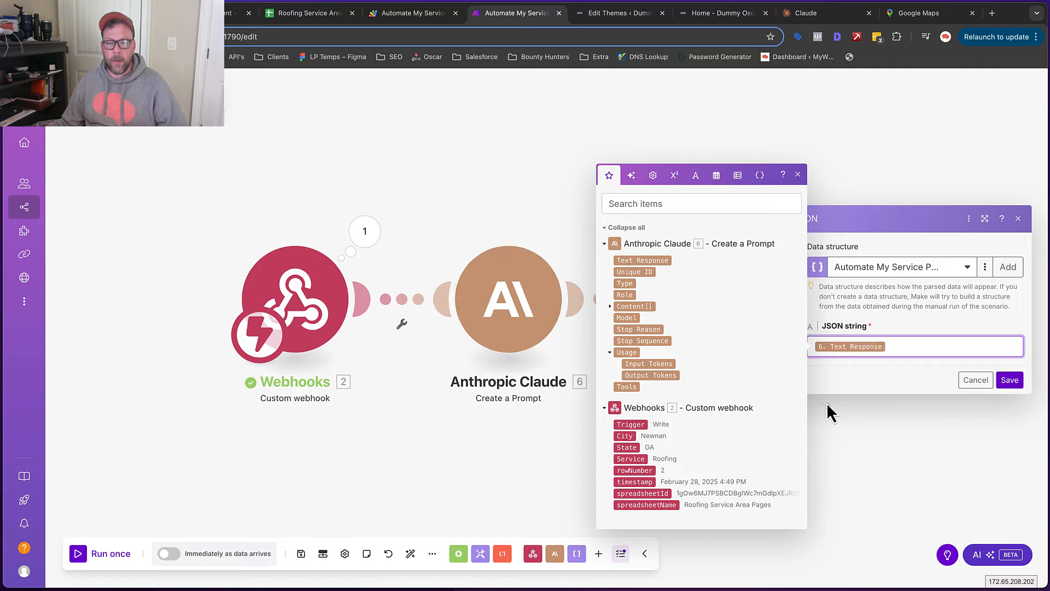
click(1010, 382)
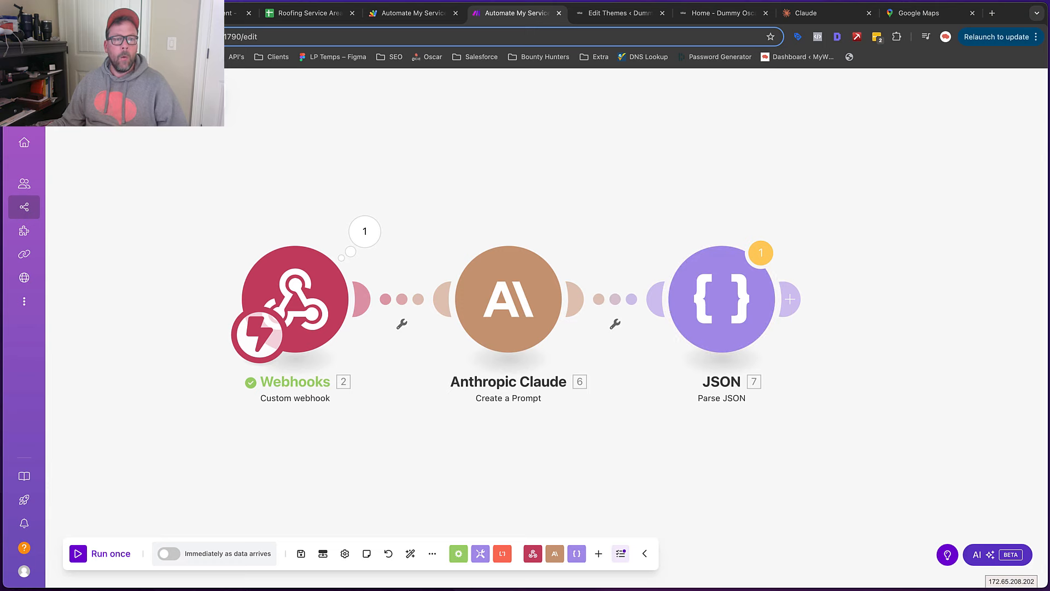
Cycle the Newnan row's Trigger in cell A2 to In Que and back to Write
click(306, 16)
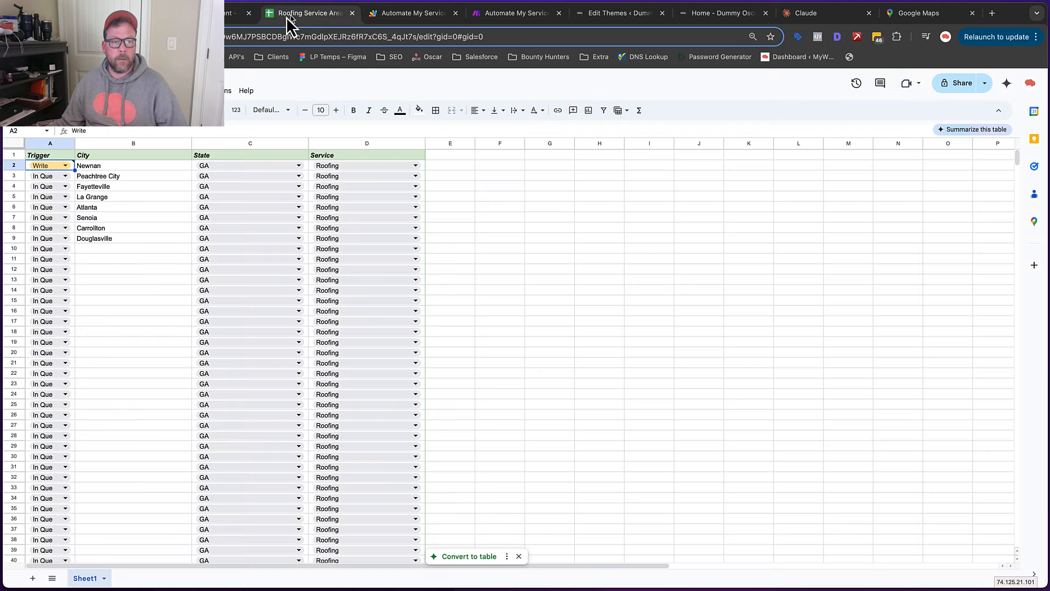
click(66, 165)
click(54, 178)
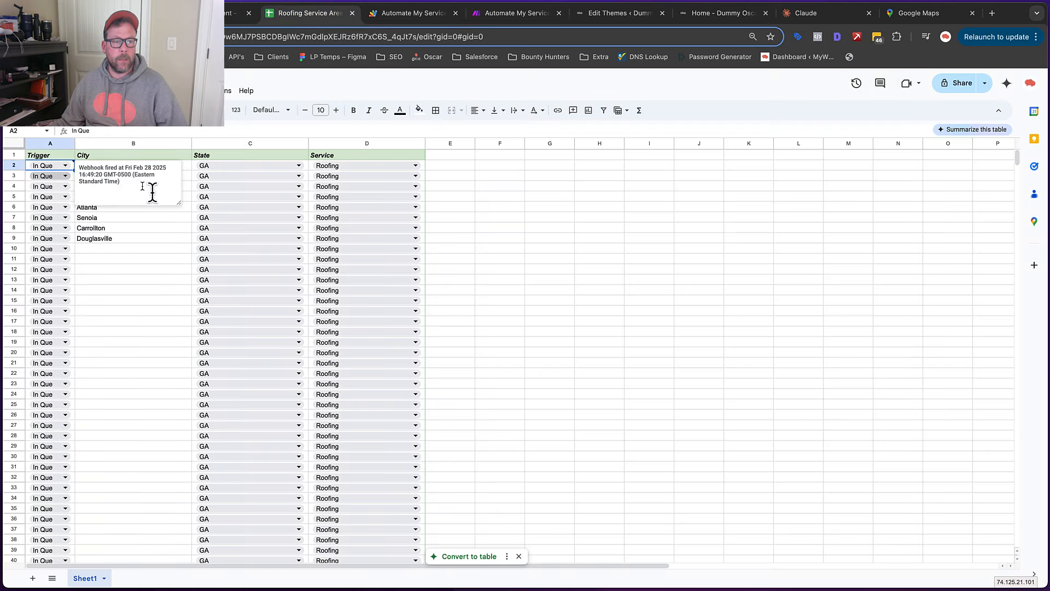
click(185, 227)
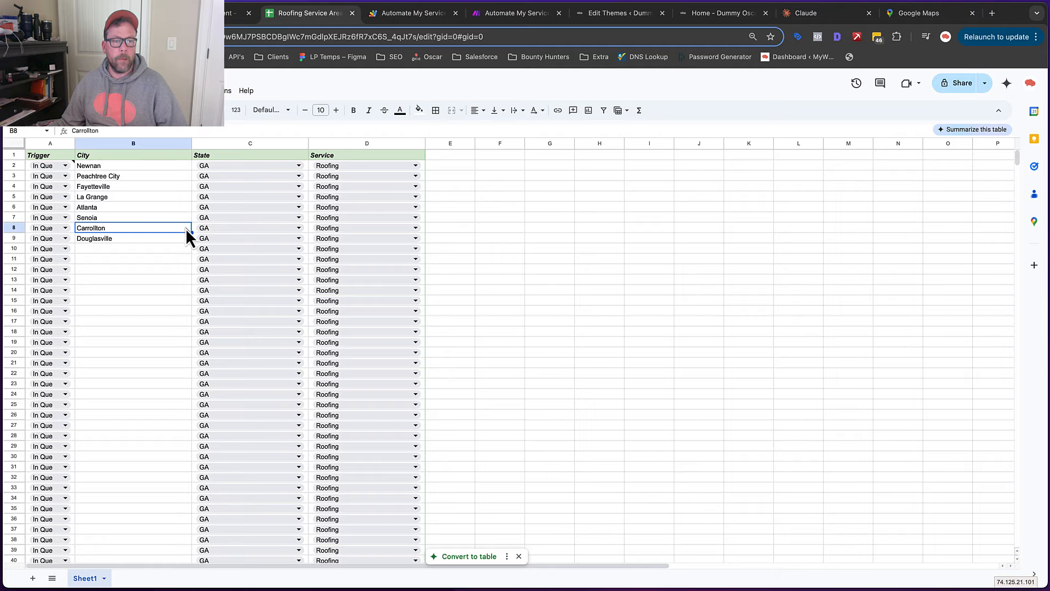
click(65, 166)
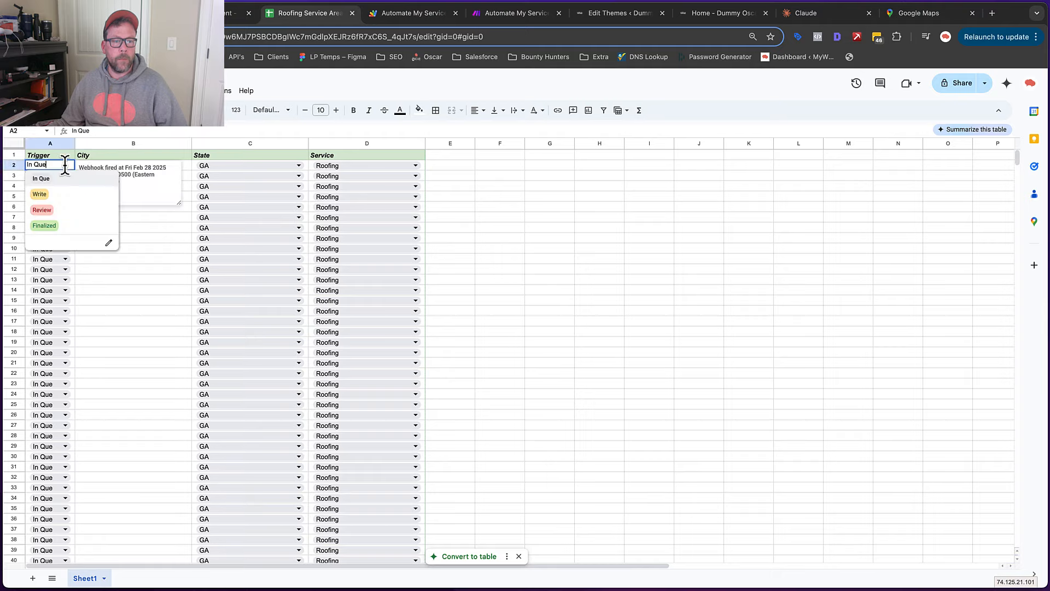
click(58, 195)
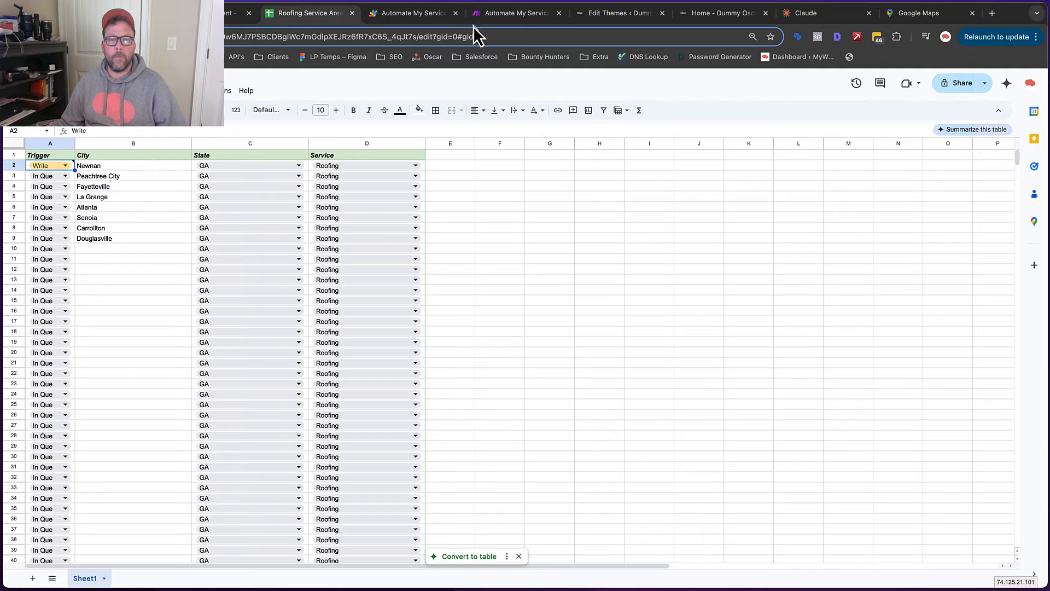
click(508, 14)
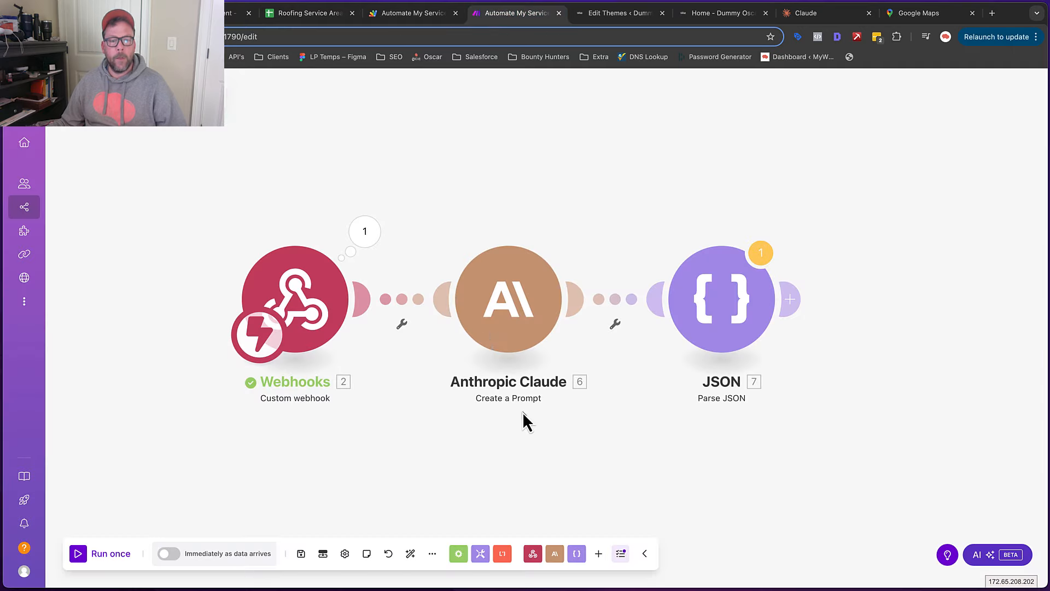
Run the scenario once despite the warning, using the Newnan data already in the webhook queue
click(103, 554)
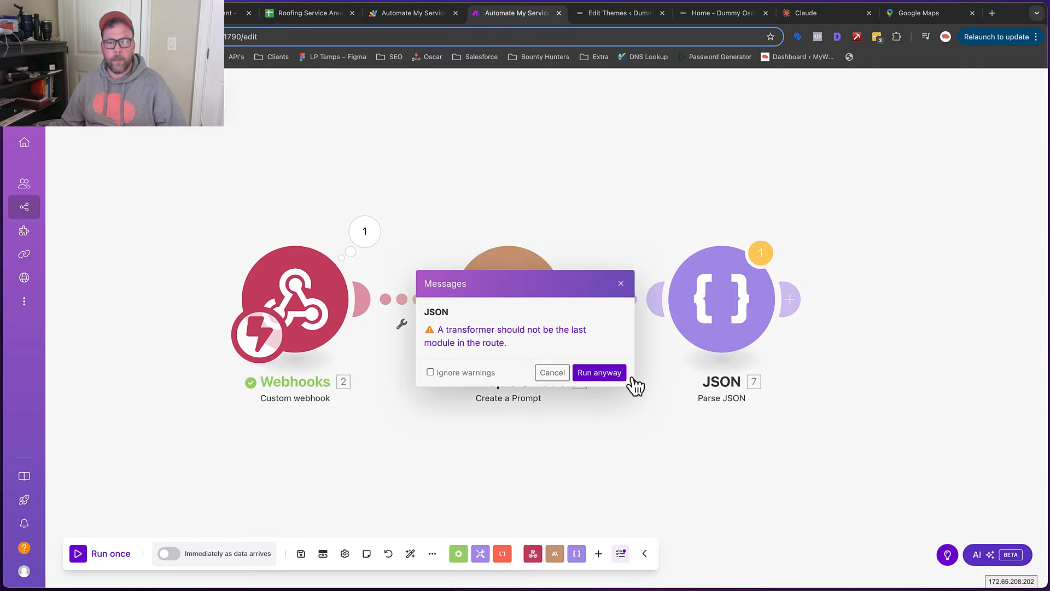
click(612, 374)
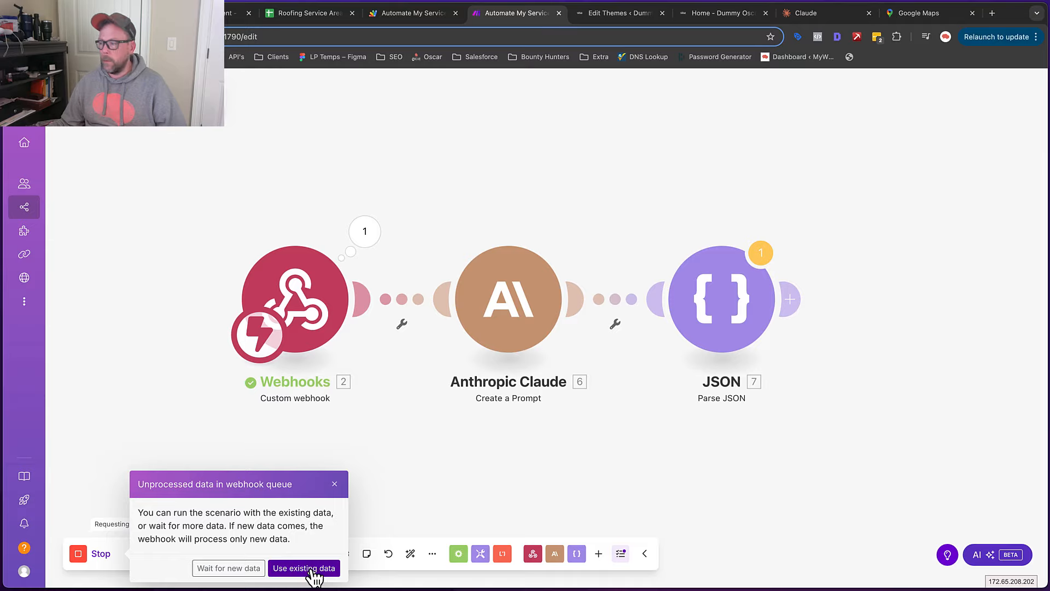
click(316, 571)
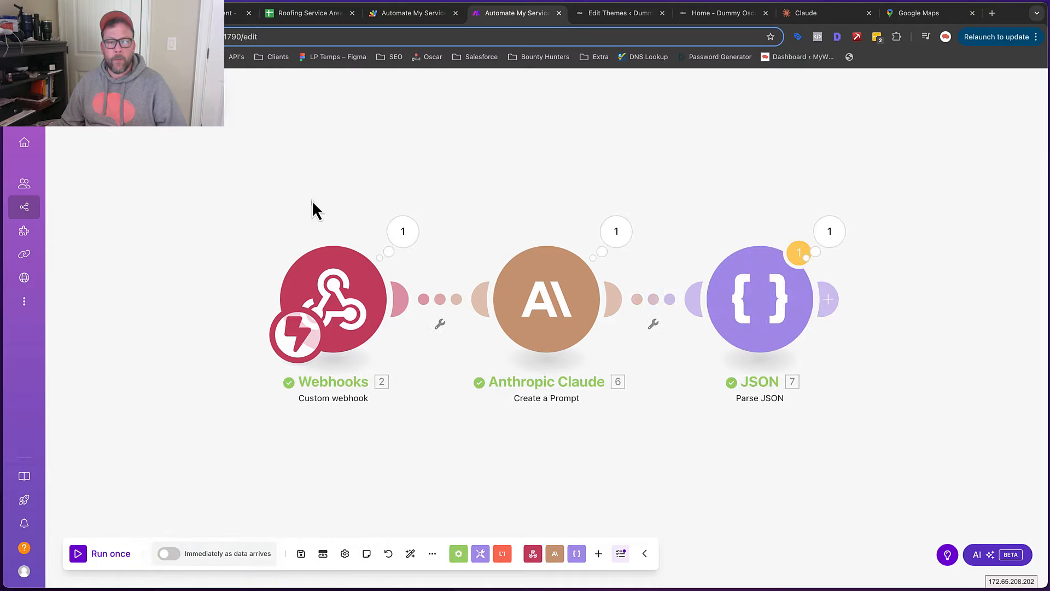
click(402, 231)
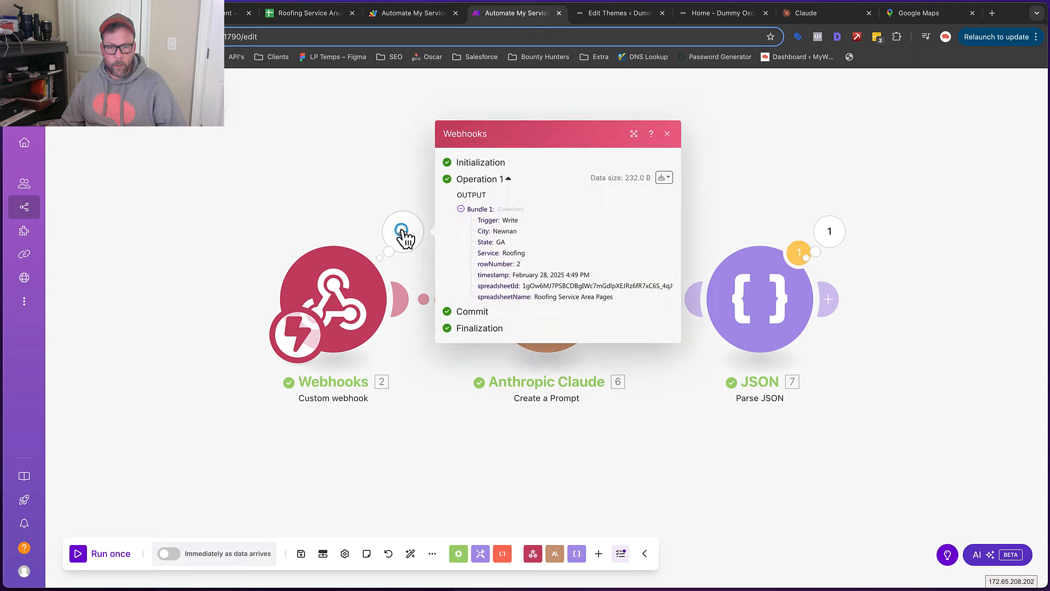
drag(469, 210, 543, 286)
click(586, 239)
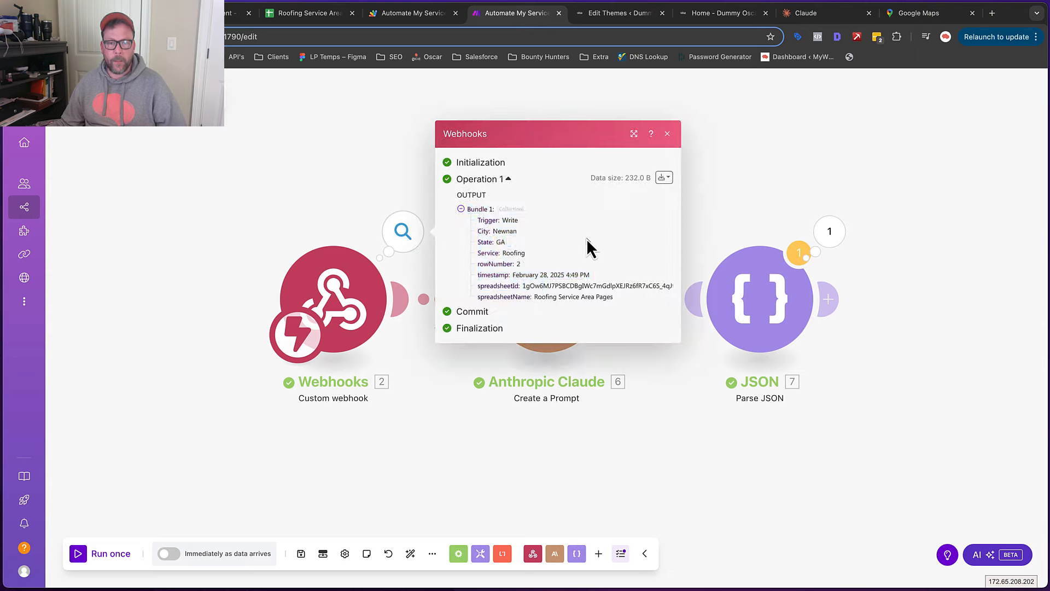
click(705, 112)
click(617, 230)
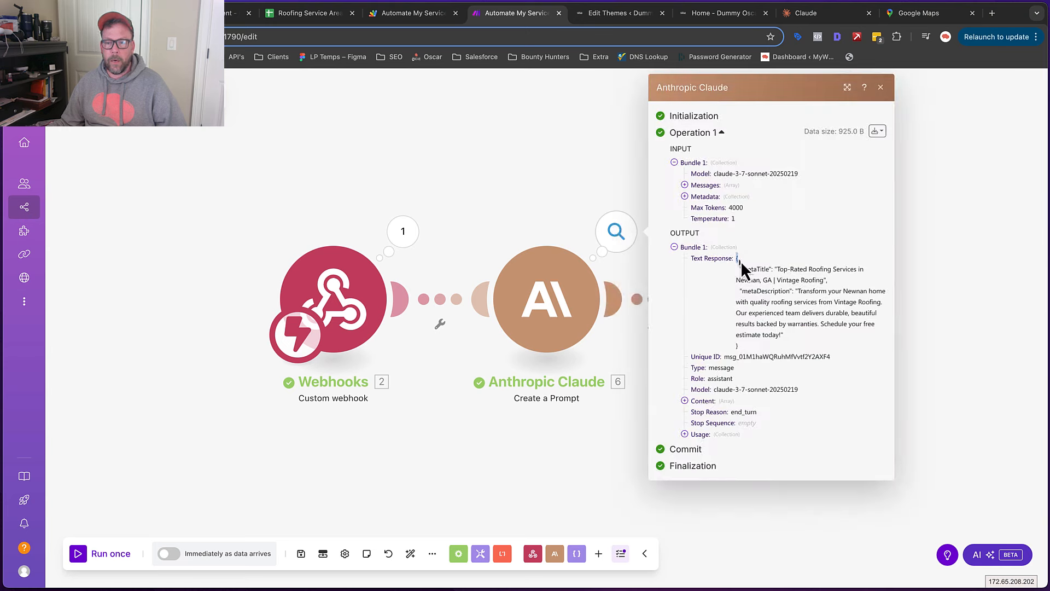
drag(736, 260, 780, 344)
click(684, 400)
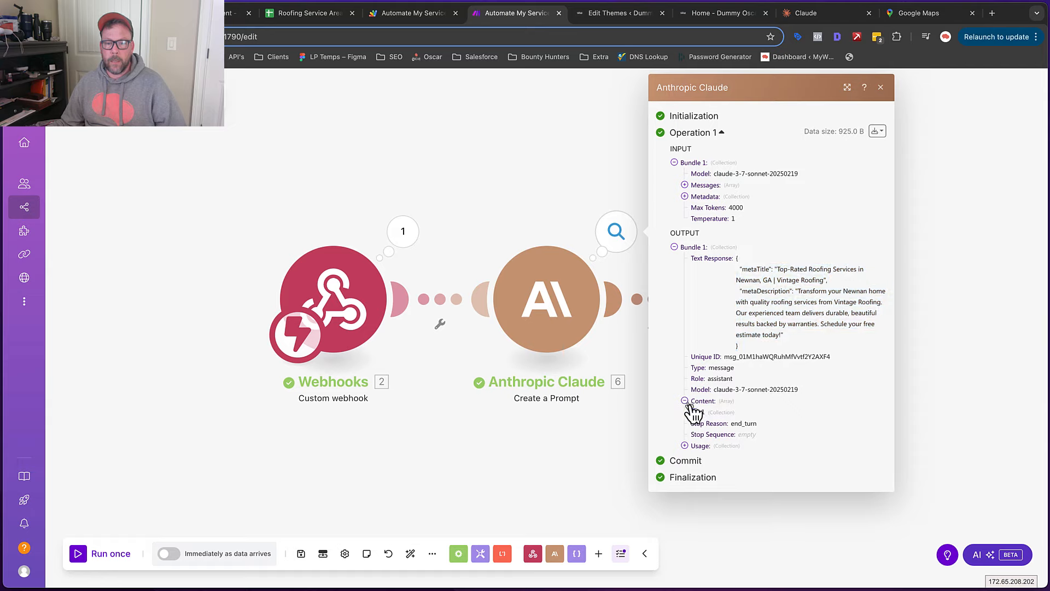
click(694, 411)
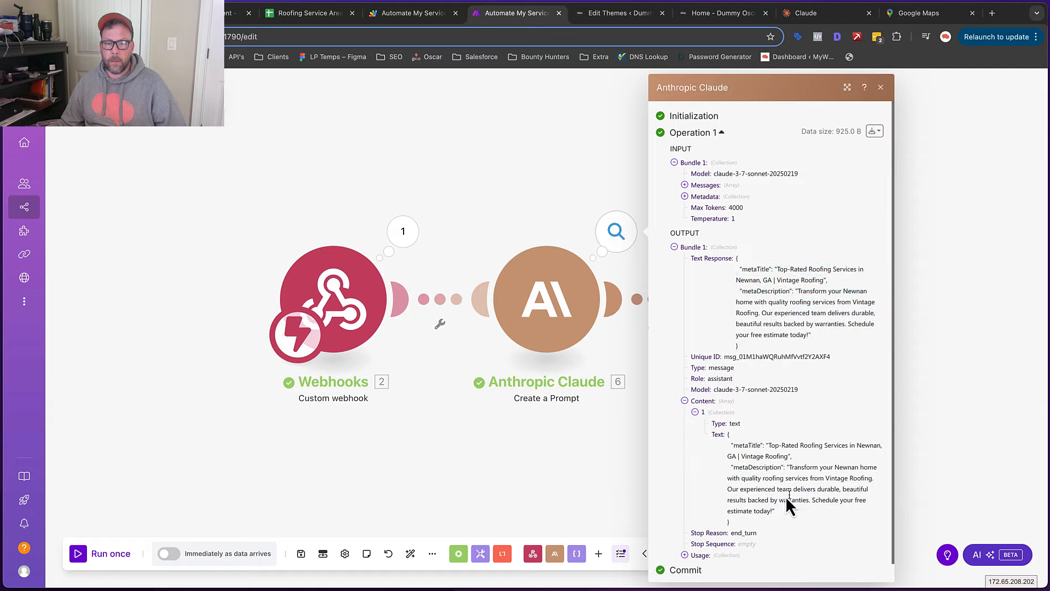
click(566, 158)
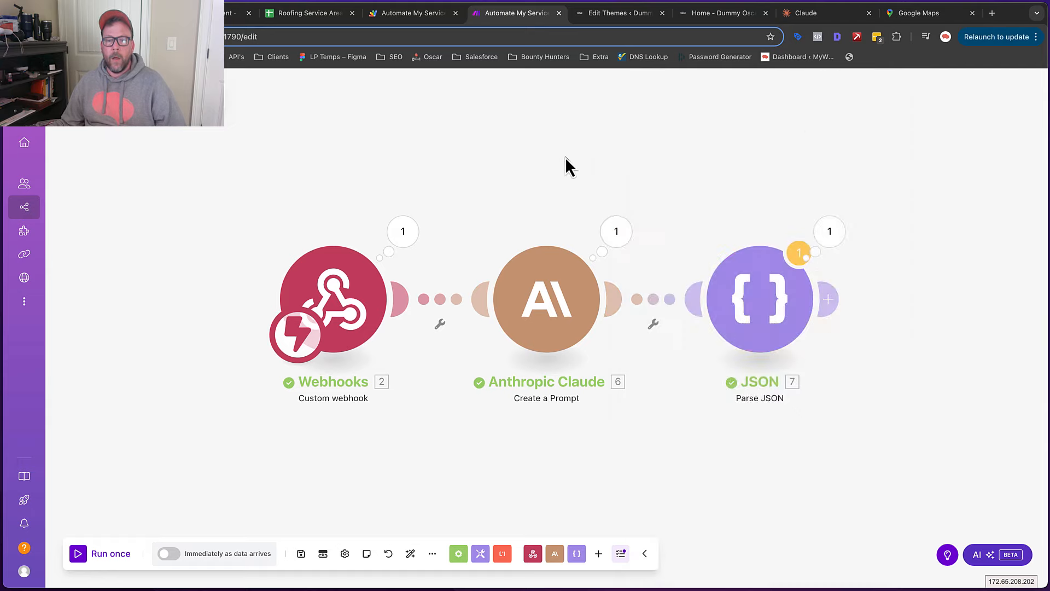
click(831, 233)
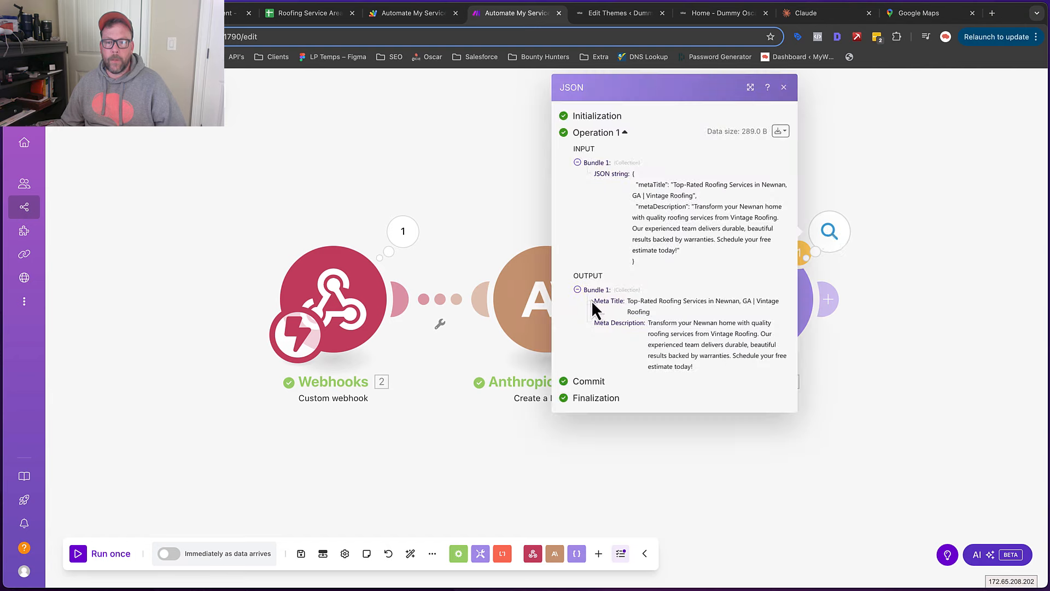
drag(601, 301, 620, 304)
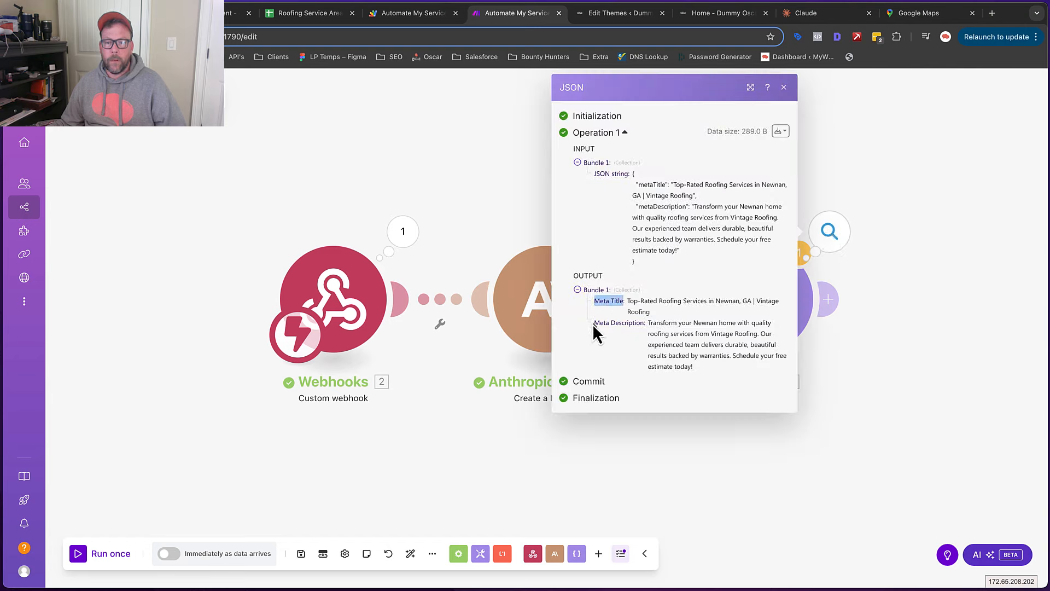
drag(627, 300, 777, 377)
click(661, 324)
click(740, 351)
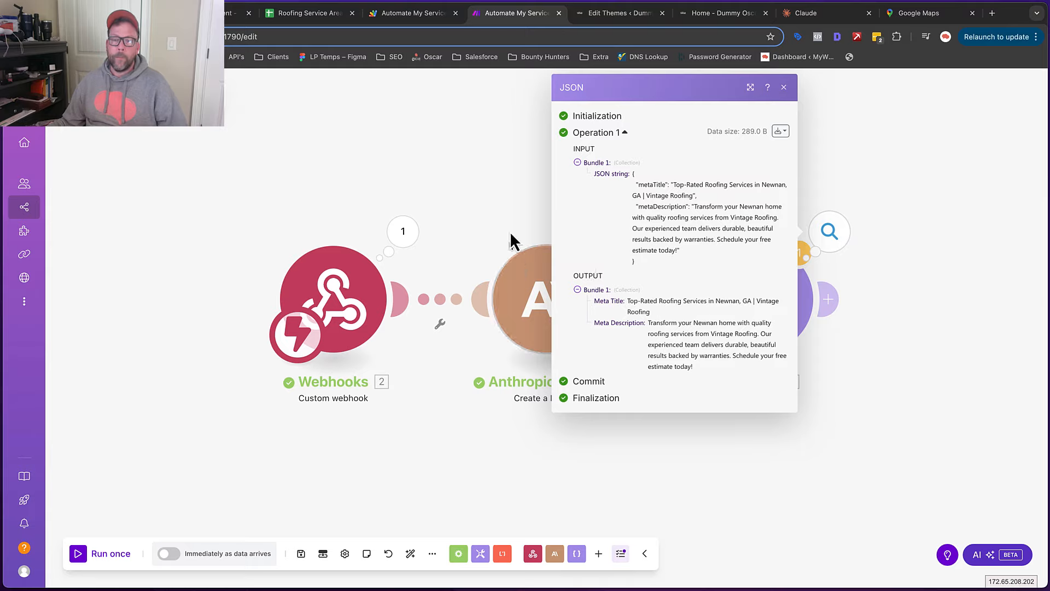
click(940, 363)
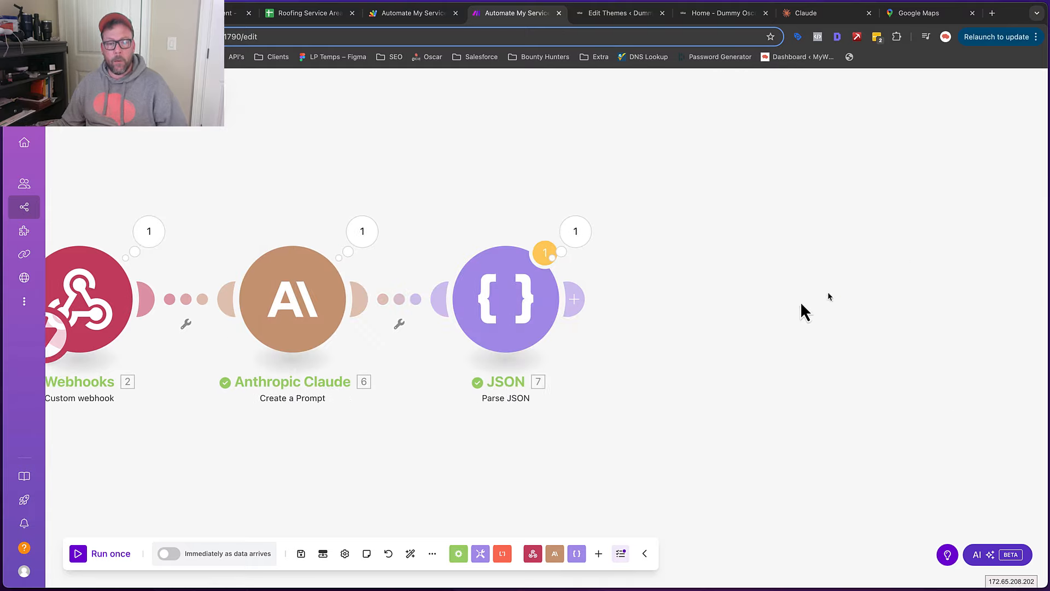
Add an Anthropic Claude Create a Prompt module after Parse JSON, with 4000 max tokens
click(578, 302)
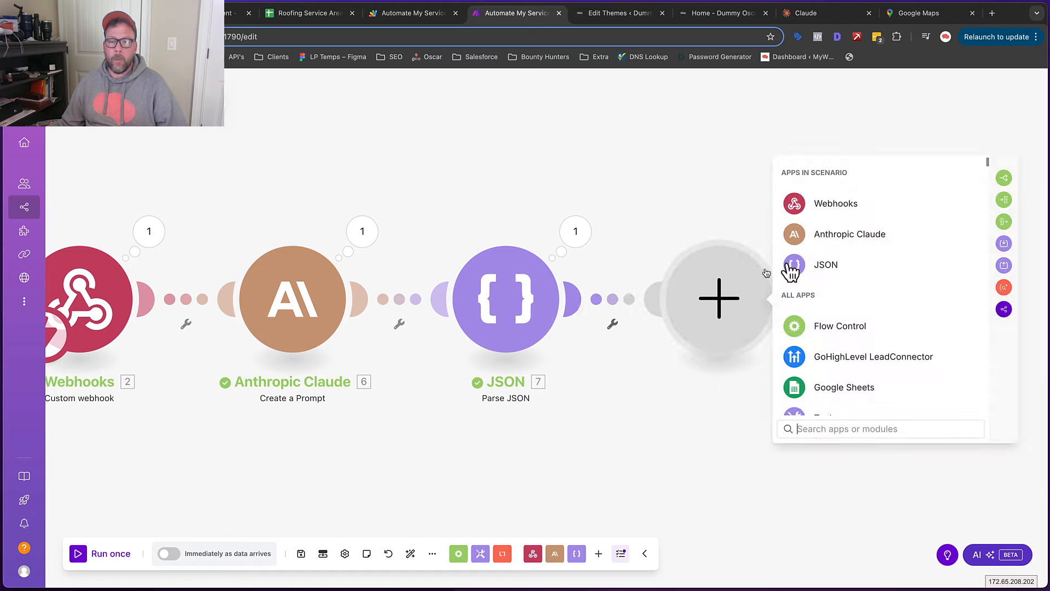
click(857, 234)
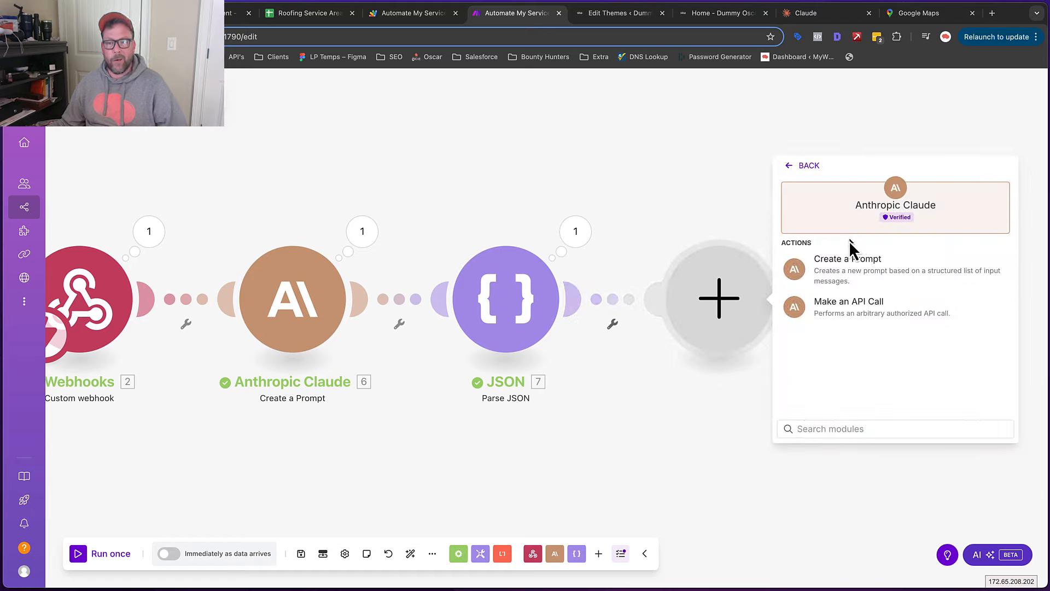
click(849, 276)
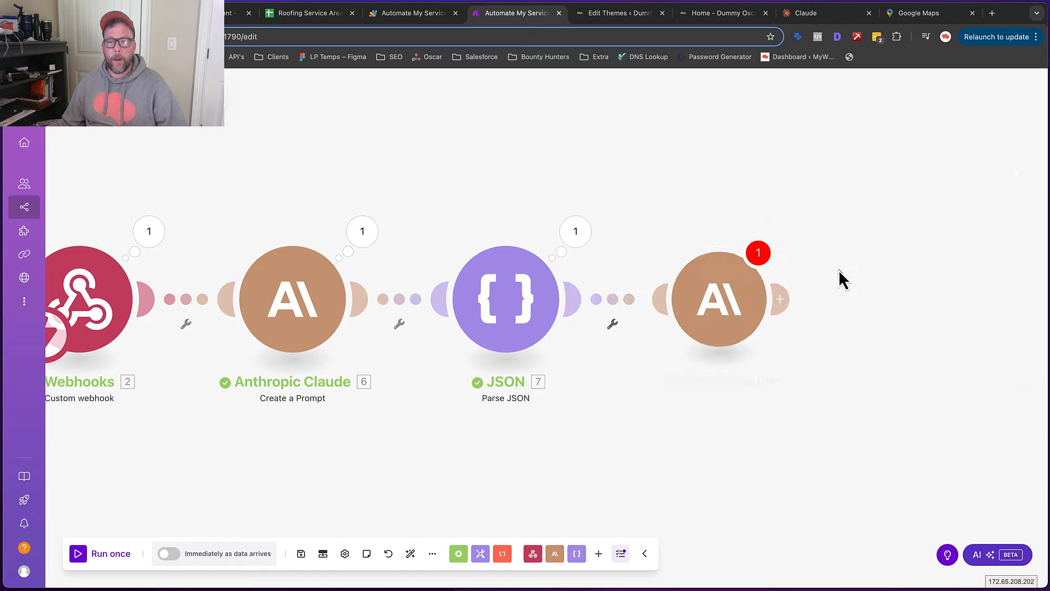
click(875, 333)
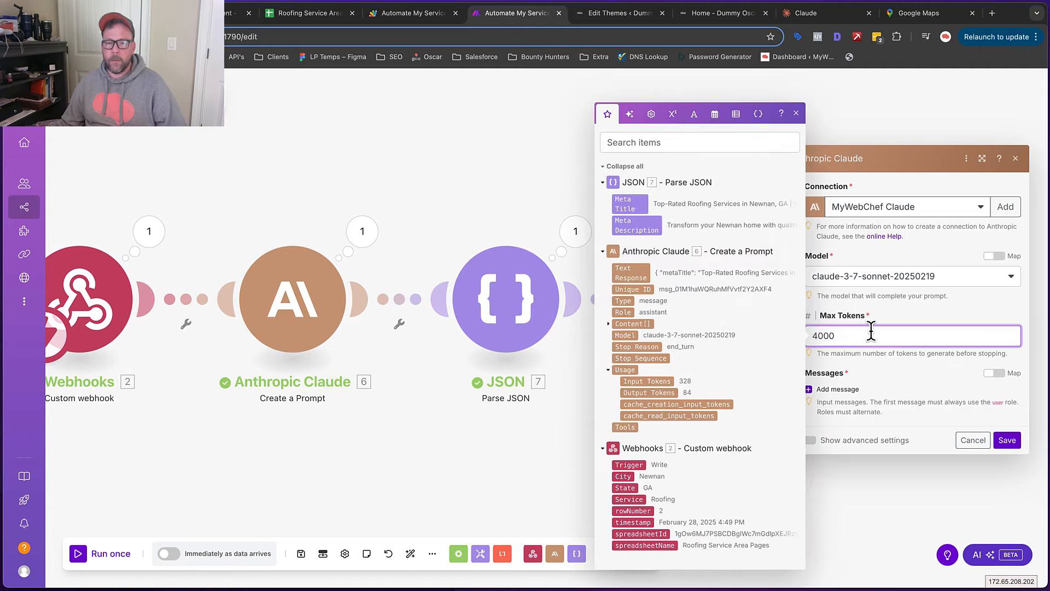
Add a User message to the prompt with a Text content block
click(847, 388)
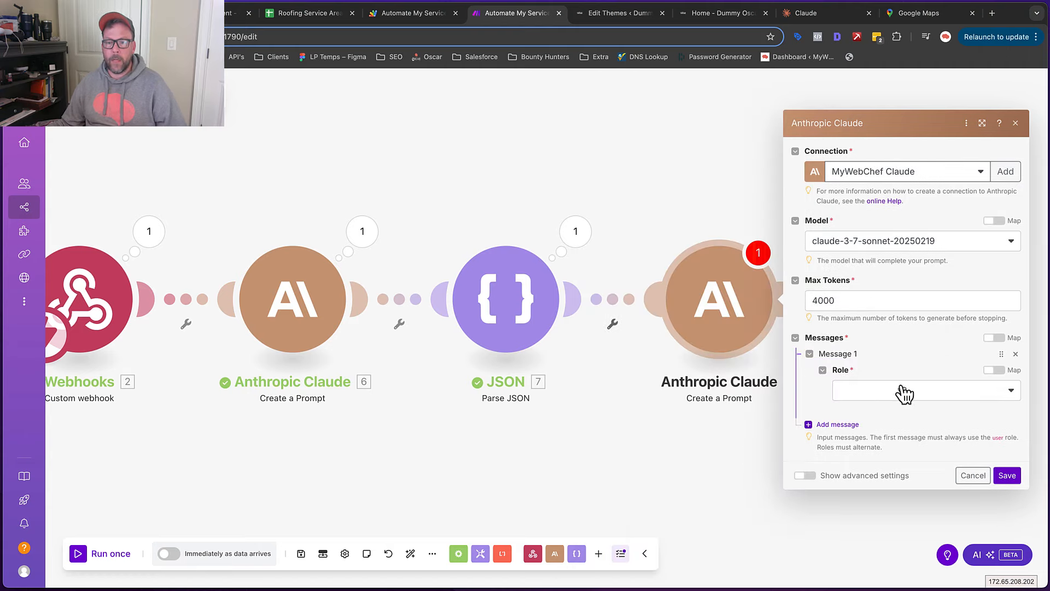
click(912, 389)
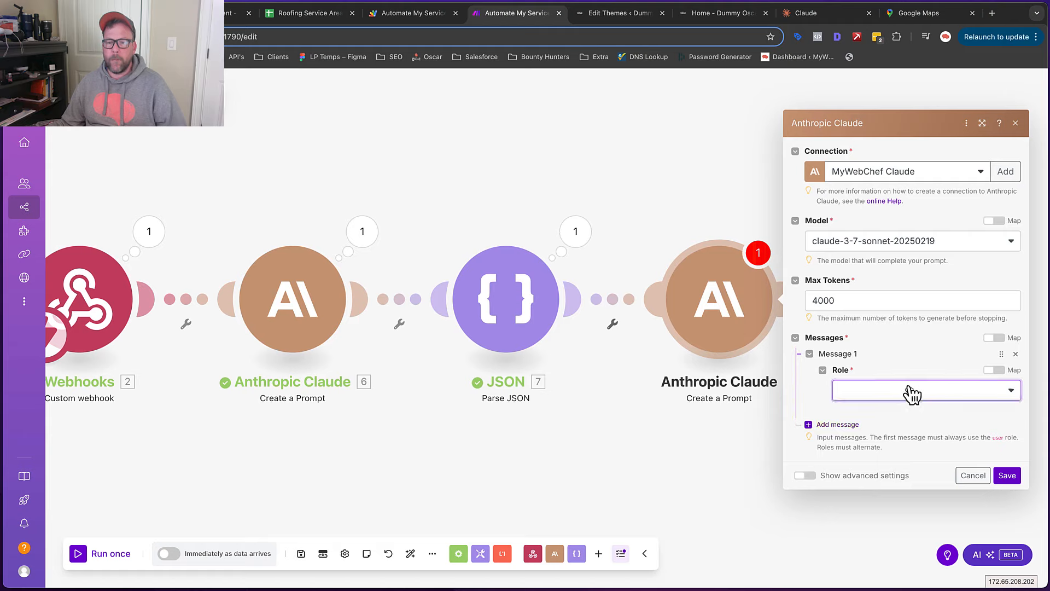
click(896, 408)
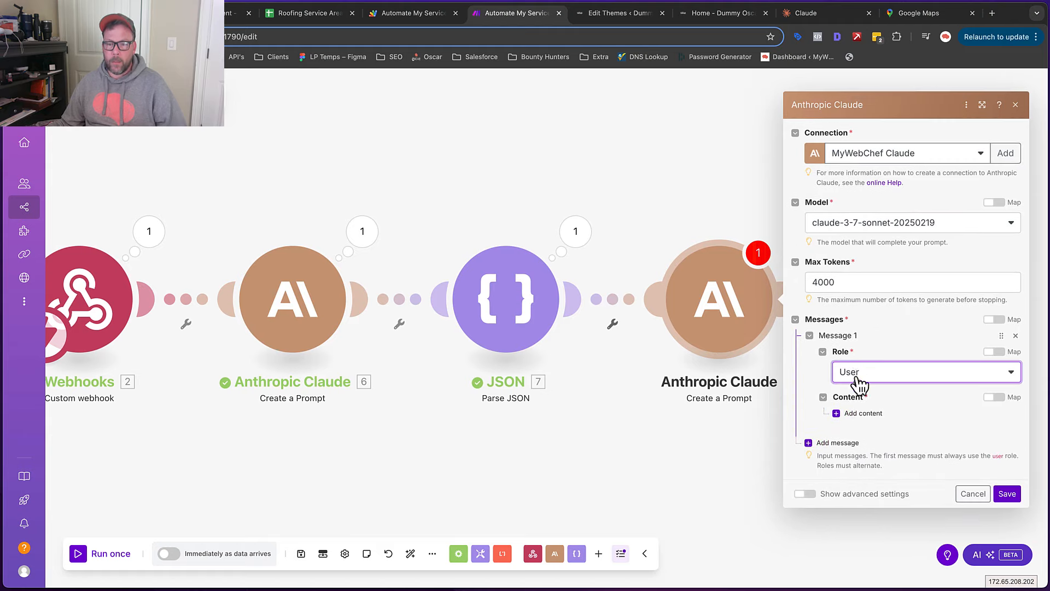
click(863, 413)
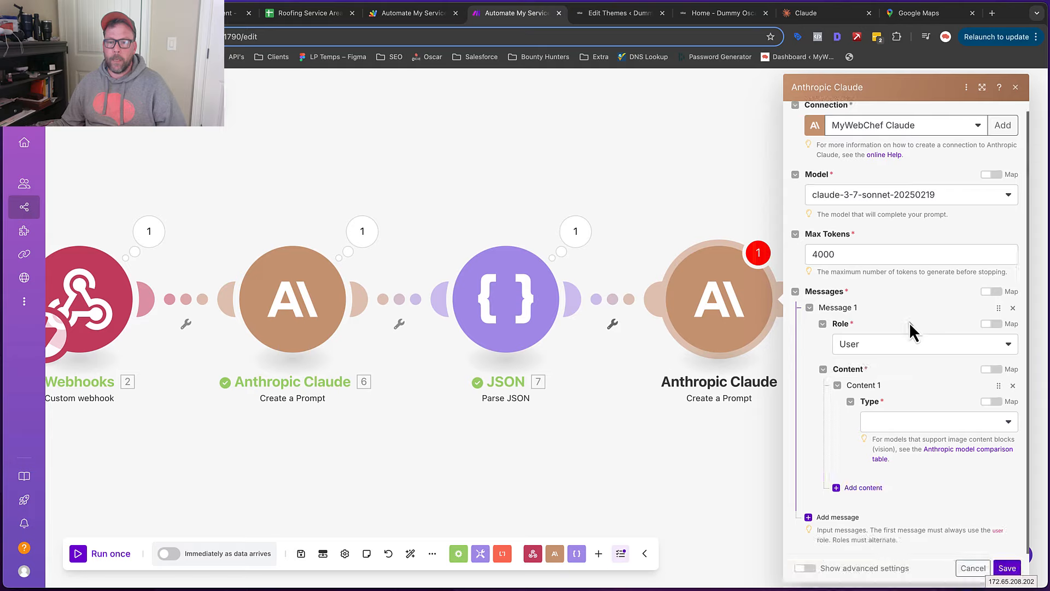
click(905, 426)
click(887, 439)
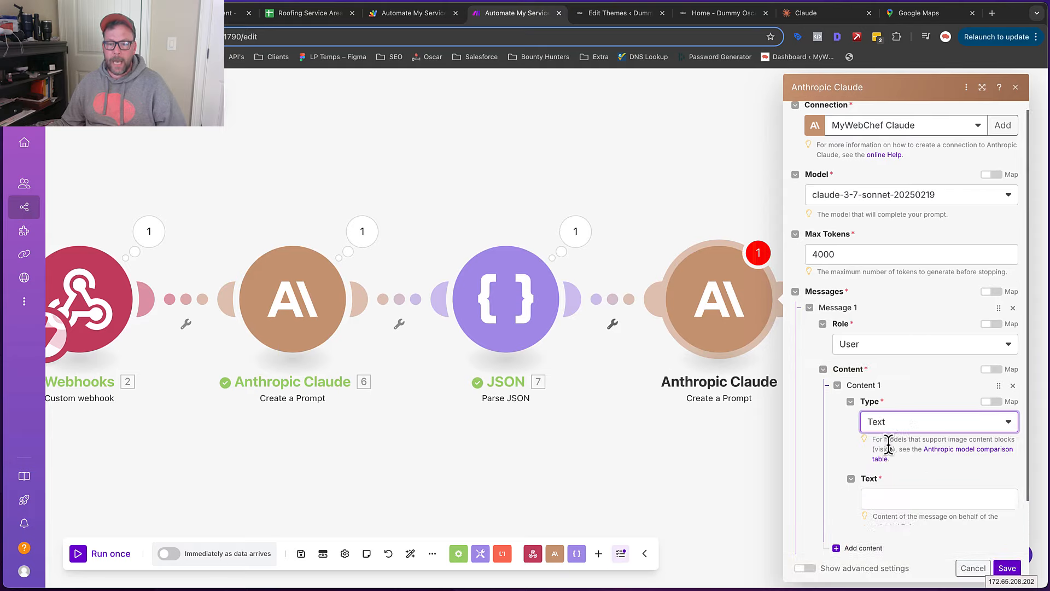
scroll(902, 357, down, 2)
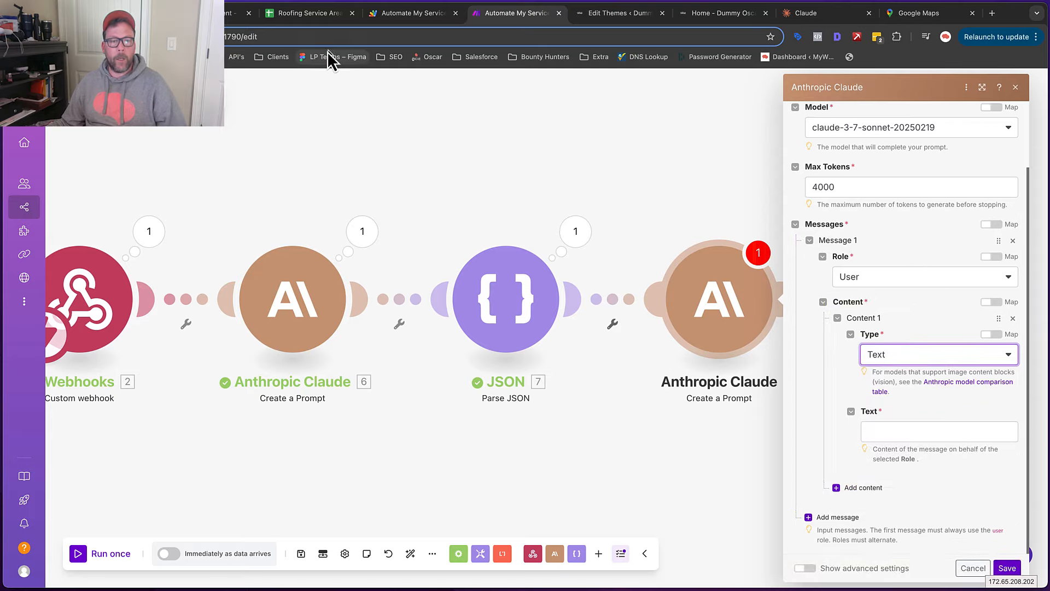
In the Google Docs prompt, select the content prompt from its instructions and scroll through it
click(211, 13)
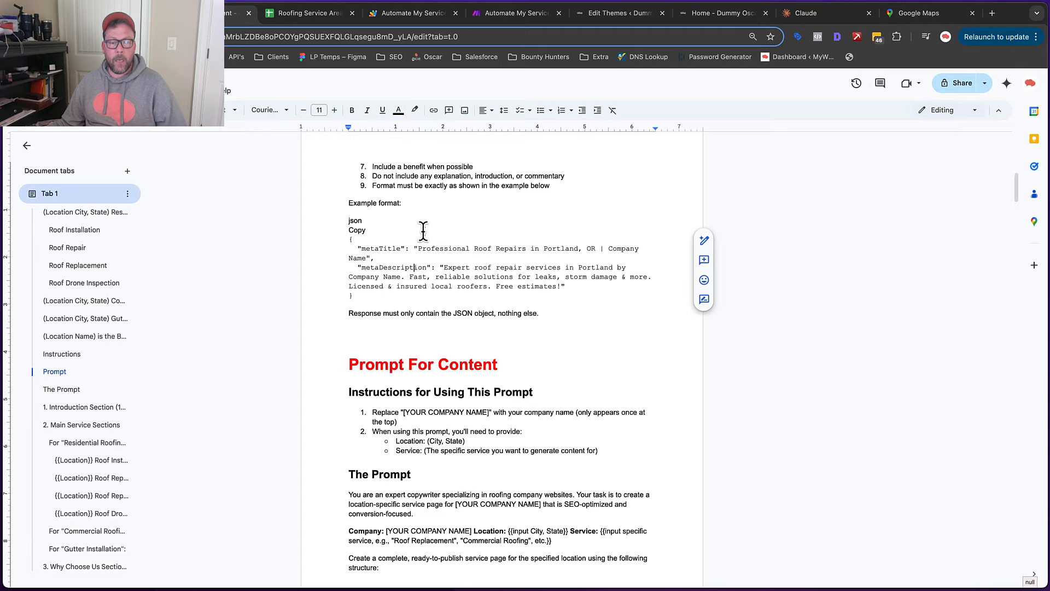
scroll(423, 230, down, 5)
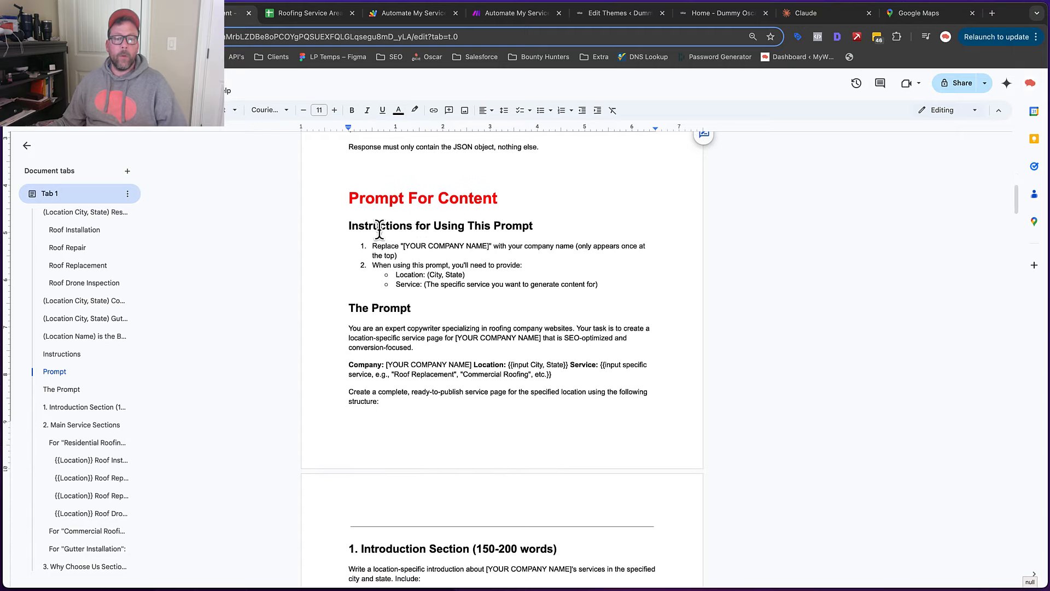
drag(345, 226, 583, 313)
scroll(545, 279, down, 2)
scroll(545, 278, down, 15)
scroll(546, 276, down, 6)
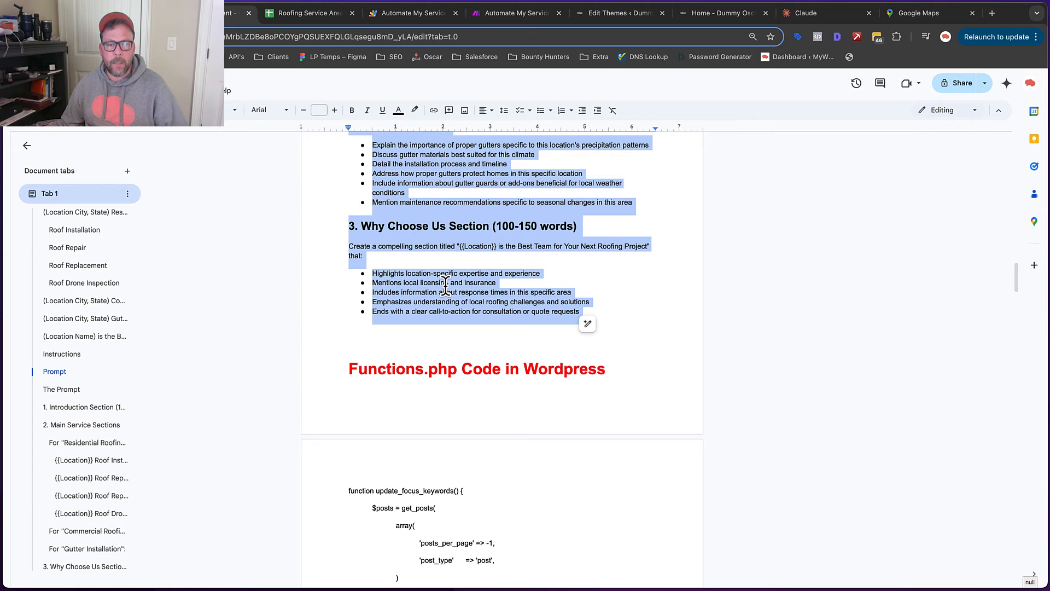
scroll(447, 284, up, 3)
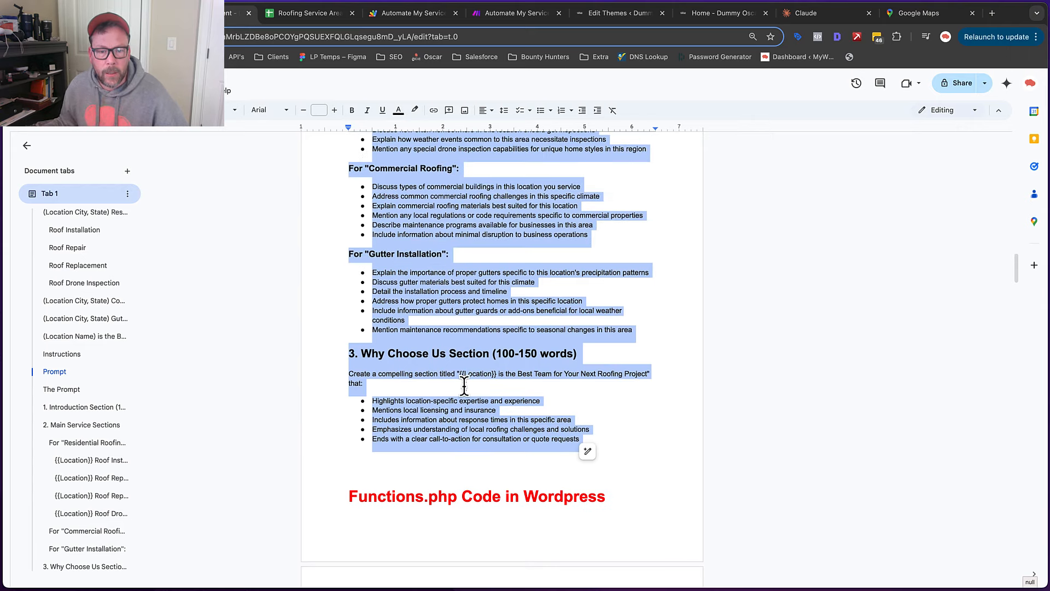
Select the {{Location}} placeholder in the section title and scroll back up through the prompt
click(464, 383)
drag(459, 374, 496, 374)
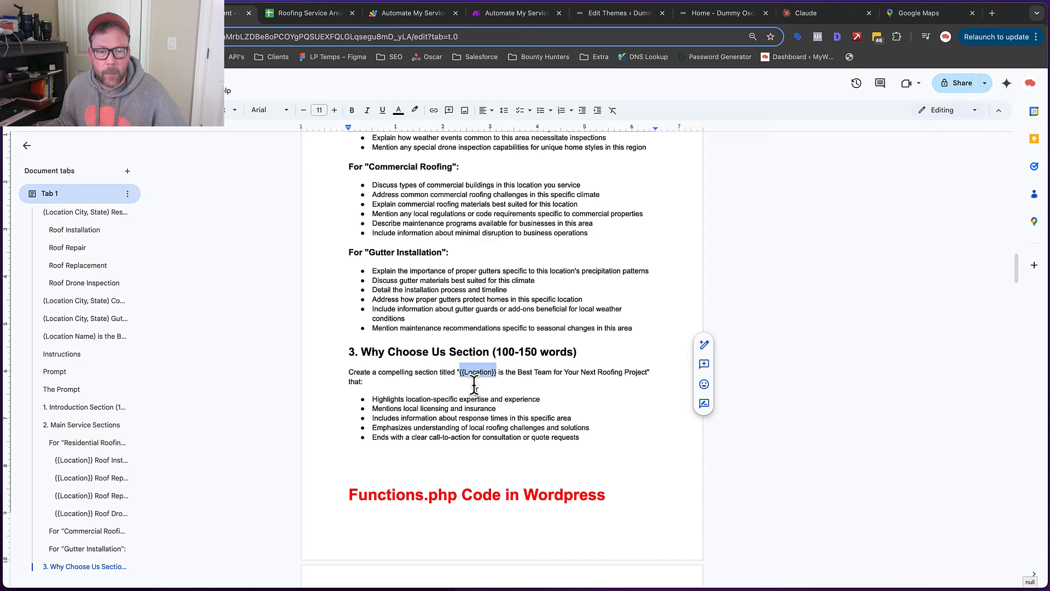
scroll(431, 312, up, 5)
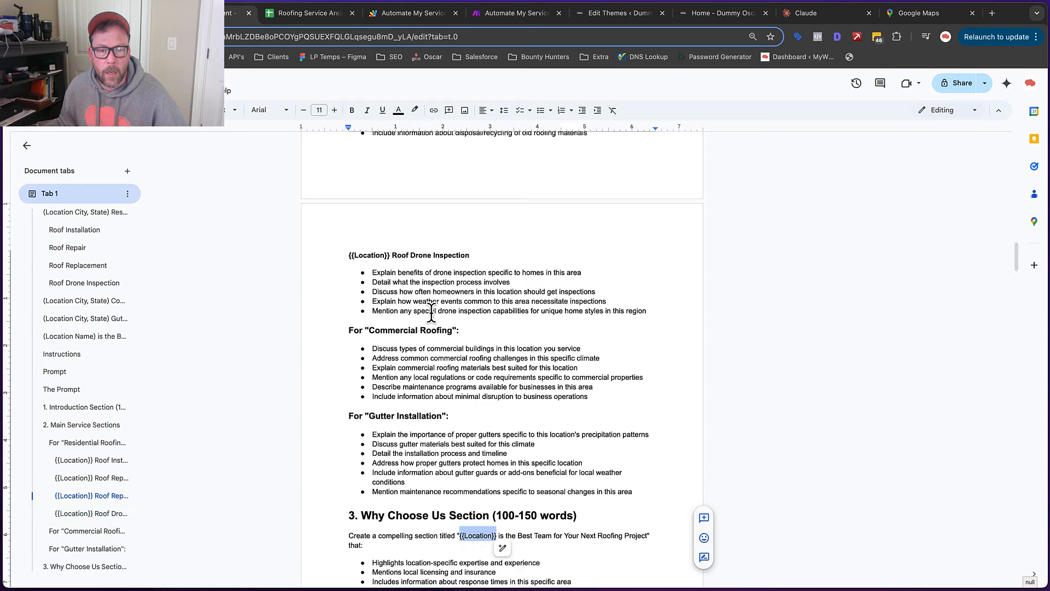
scroll(431, 312, up, 12)
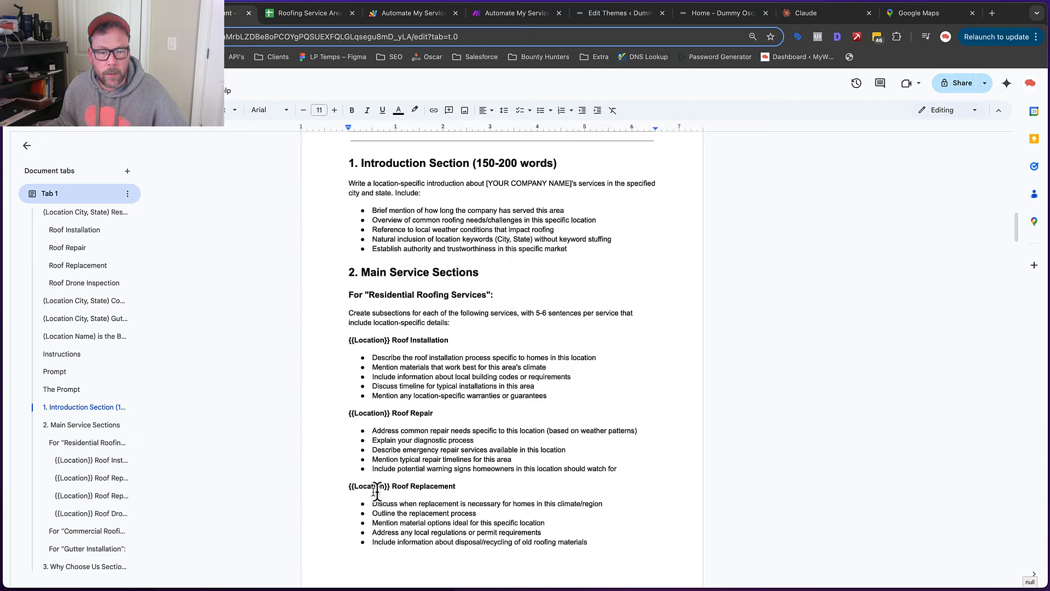
scroll(477, 392, up, 1)
scroll(430, 367, up, 2)
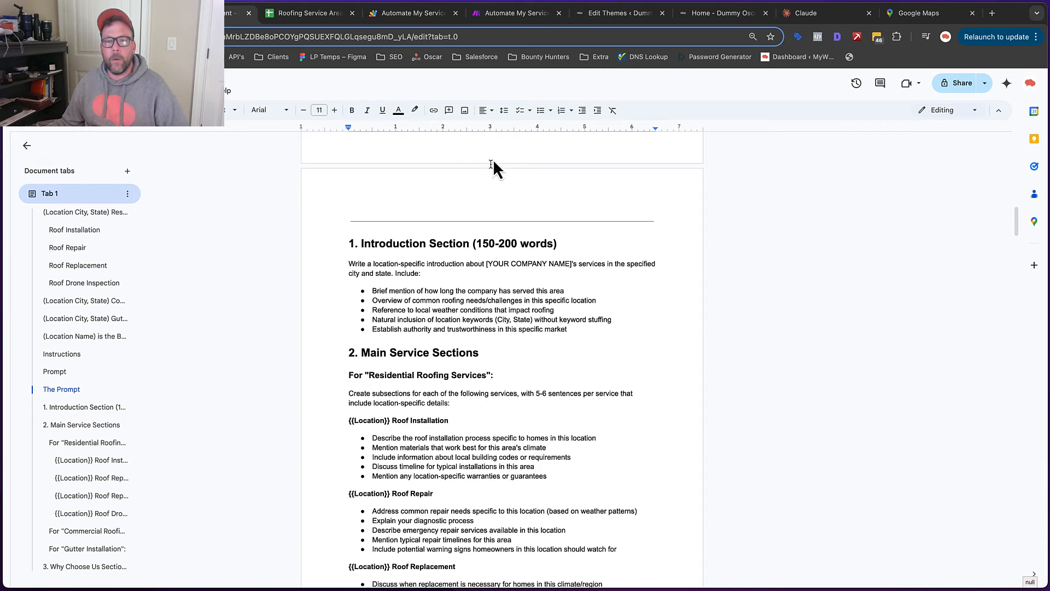
click(529, 13)
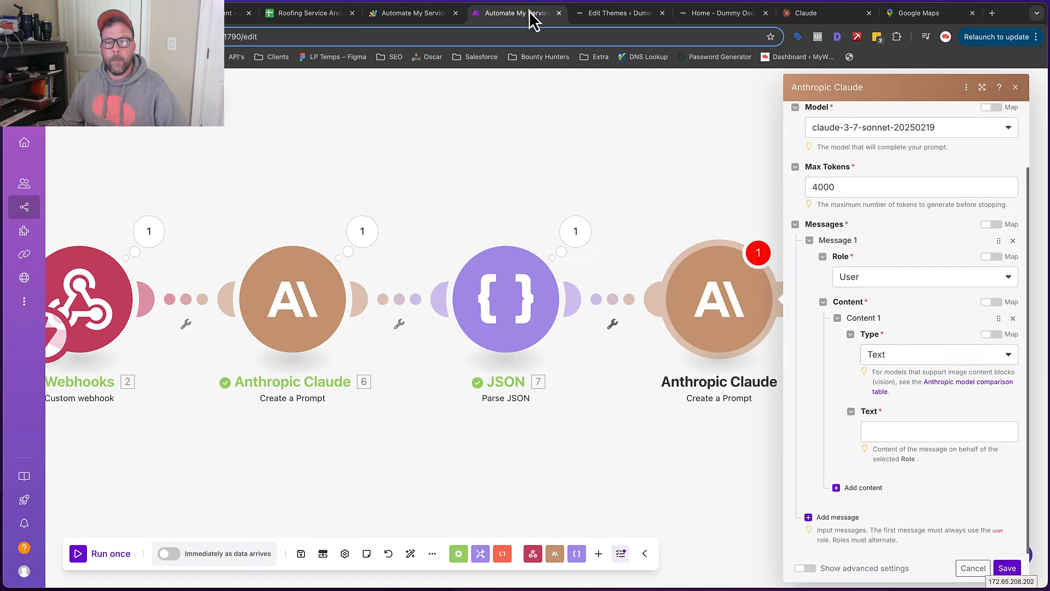
Paste the roofing page prompt into the second Claude message's Text field
click(895, 431)
key(ctrl+v)
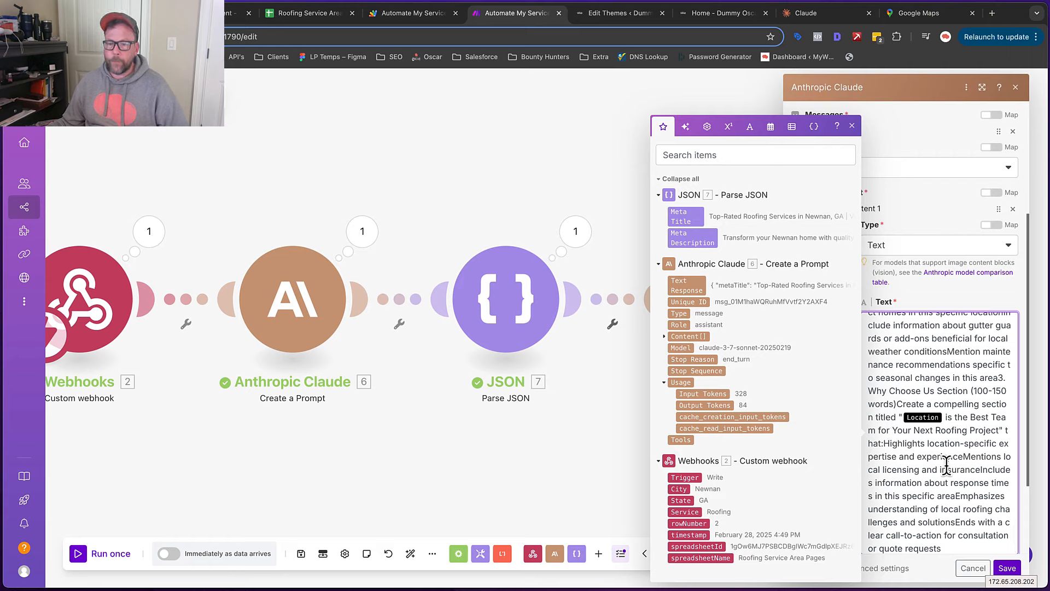
scroll(943, 465, up, 1)
scroll(943, 465, down, 1)
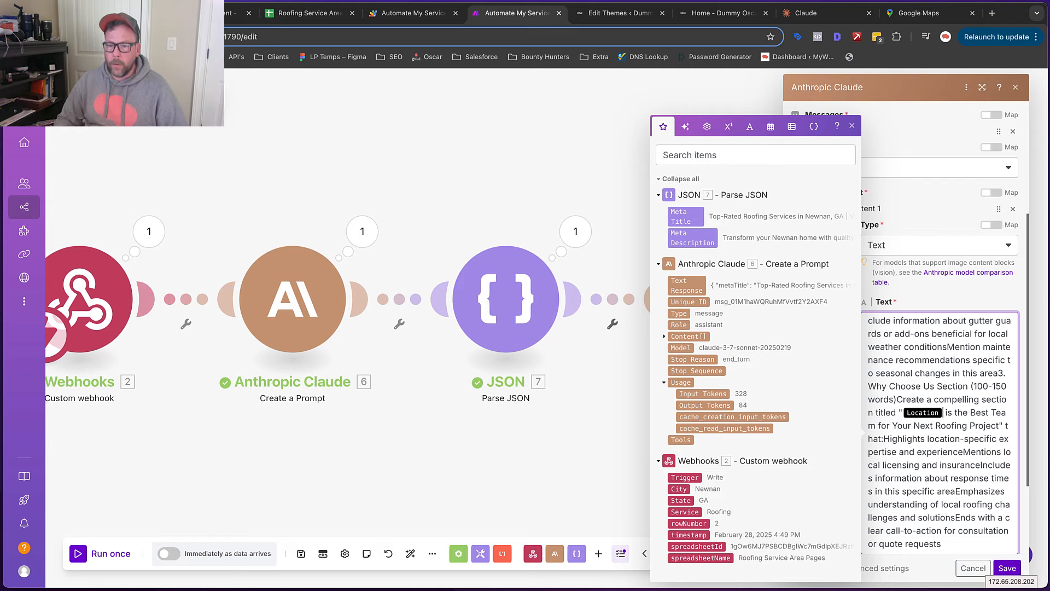
Replace the section title's Location placeholder with the webhook City, State
key(BackSpace)
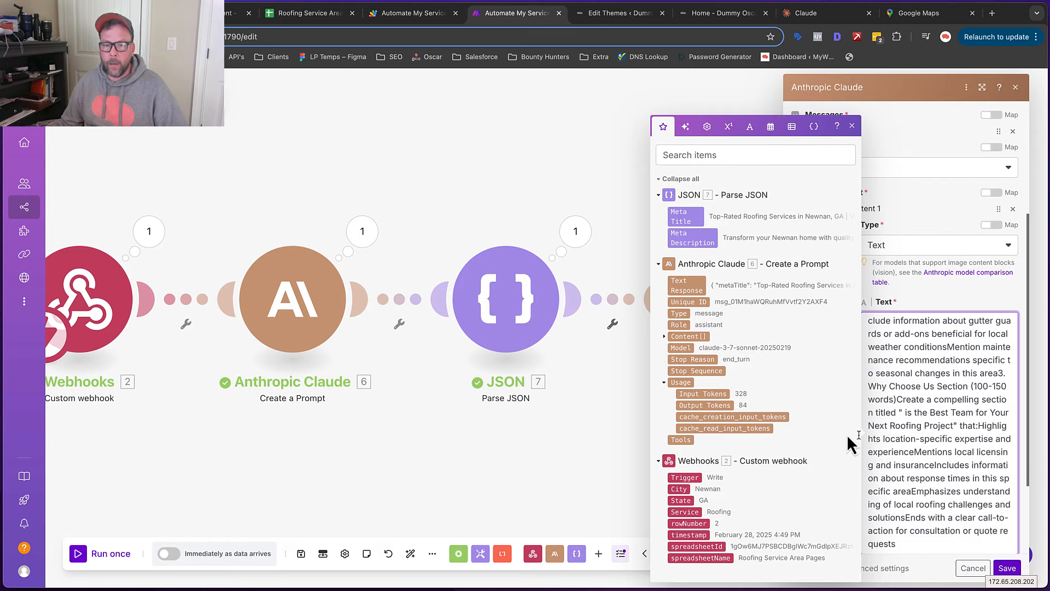
click(678, 489)
text(,)
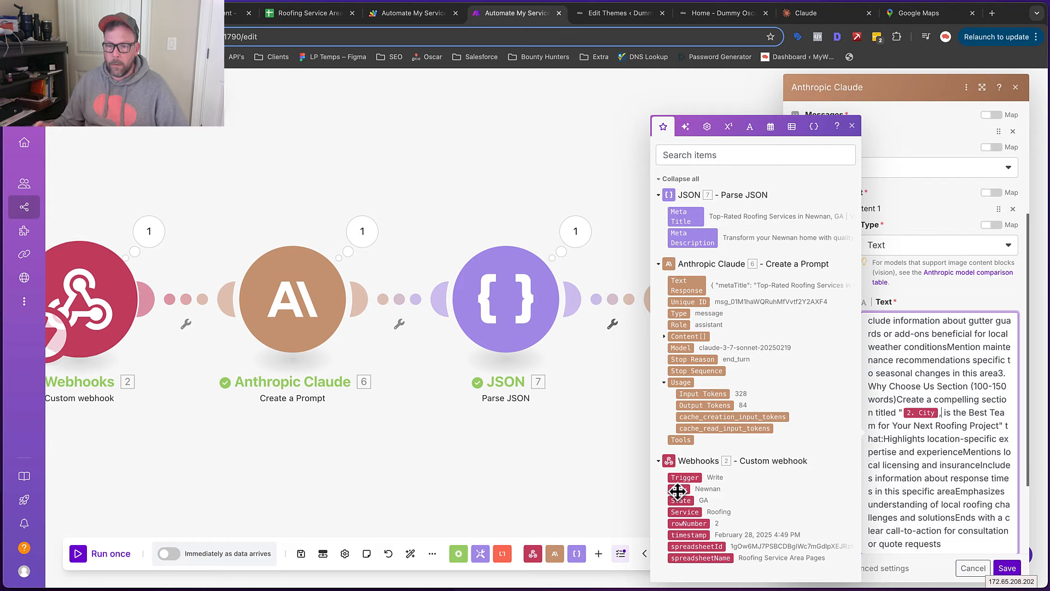
click(679, 500)
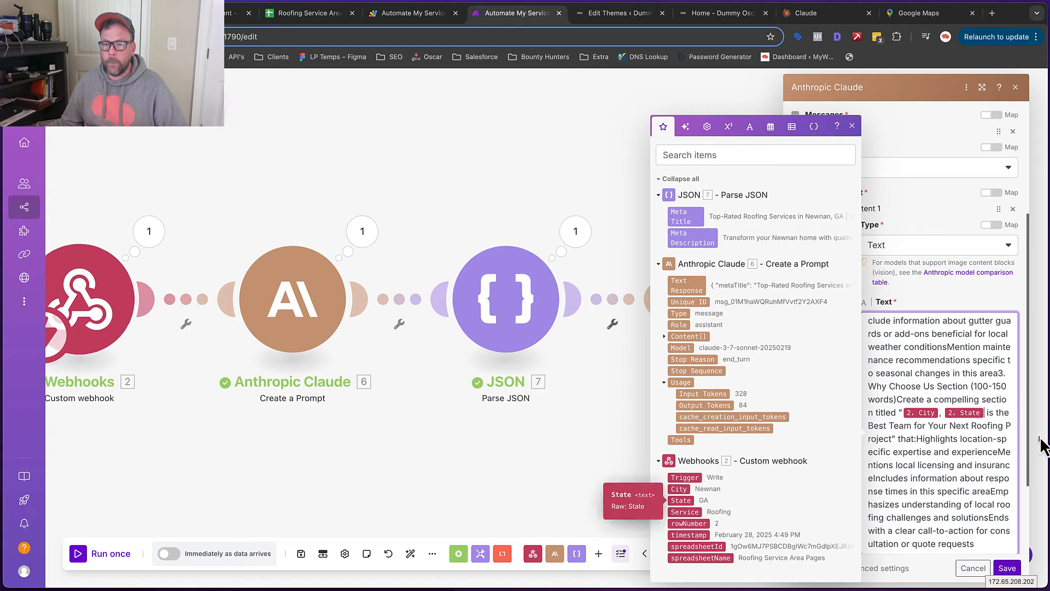
drag(984, 413, 910, 416)
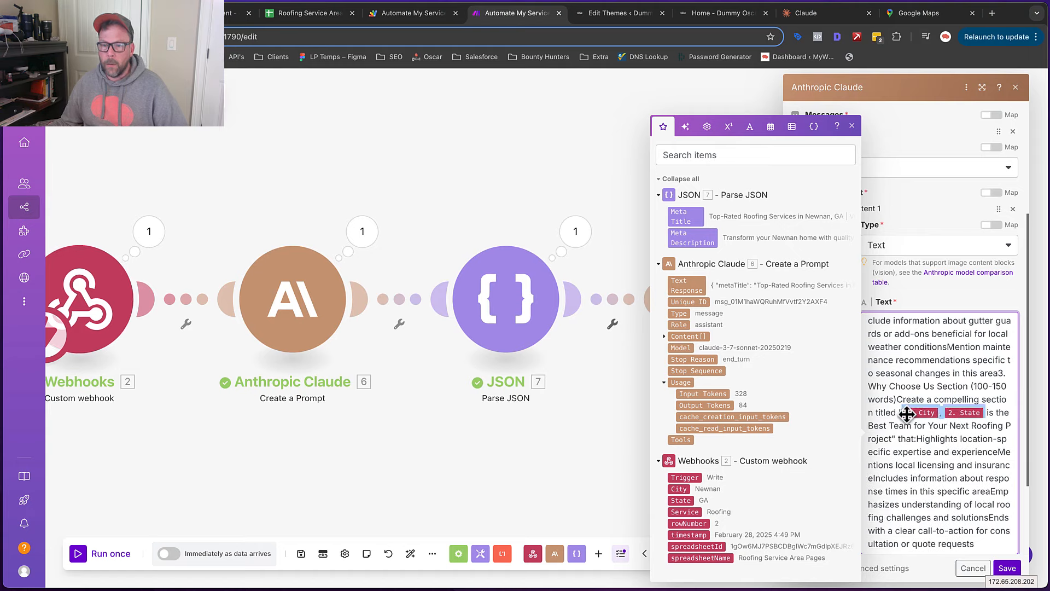
click(924, 347)
Replace the Location placeholders before Roof Drone Inspection and Roof Replacement with City, State
scroll(907, 373, up, 1)
scroll(907, 372, up, 5)
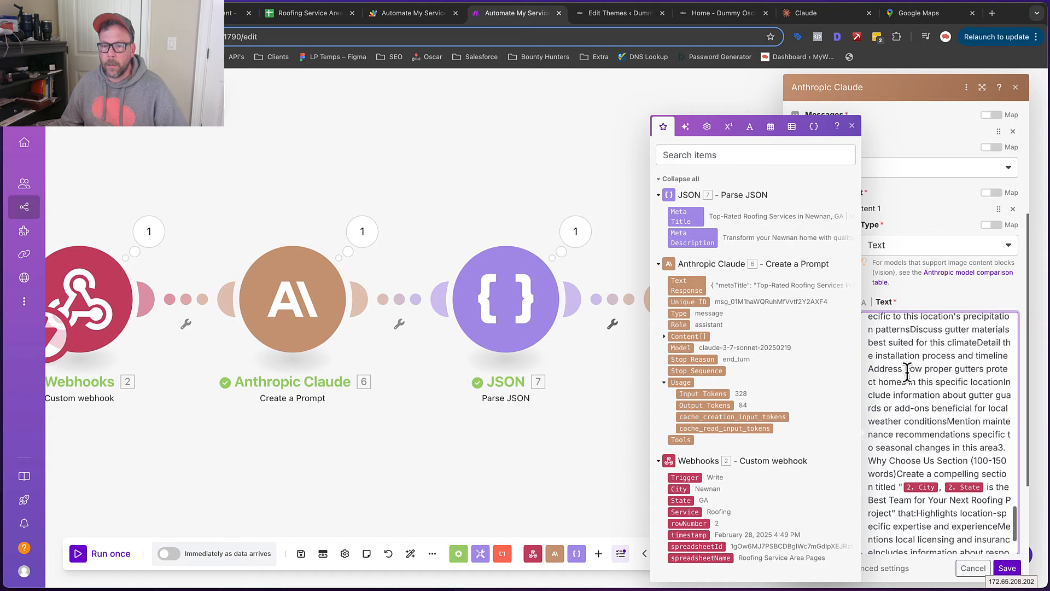
scroll(907, 372, up, 5)
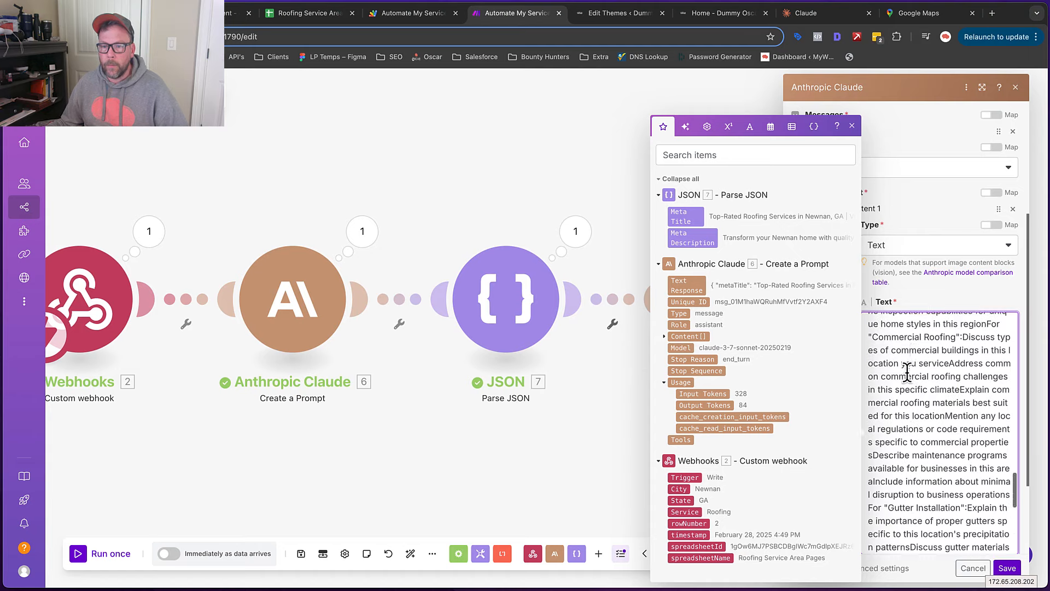
scroll(908, 372, up, 1)
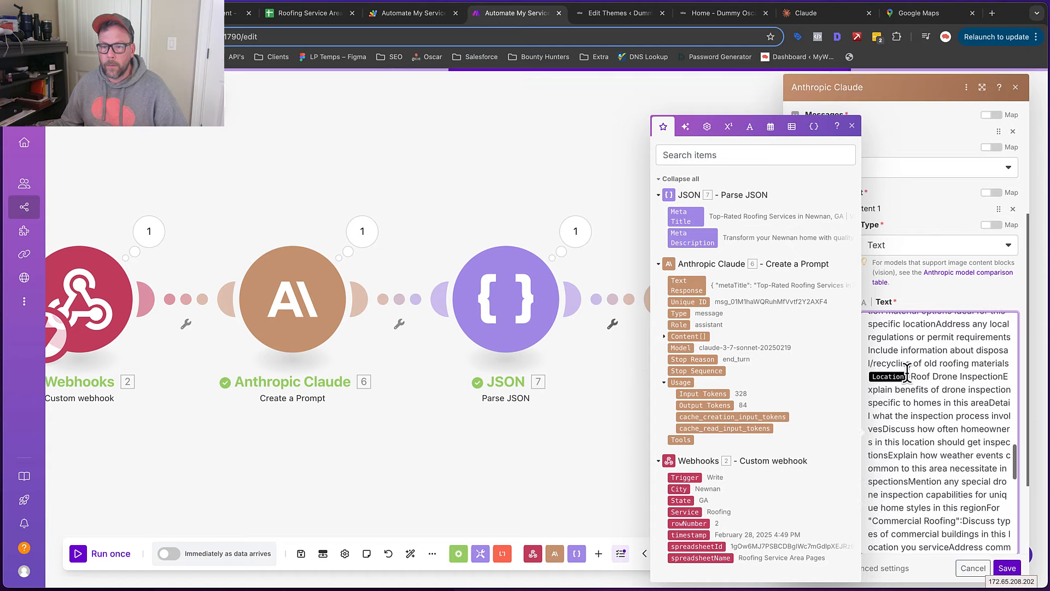
click(909, 373)
key(BackSpace)
text({{2.City}}, {{2.State}})
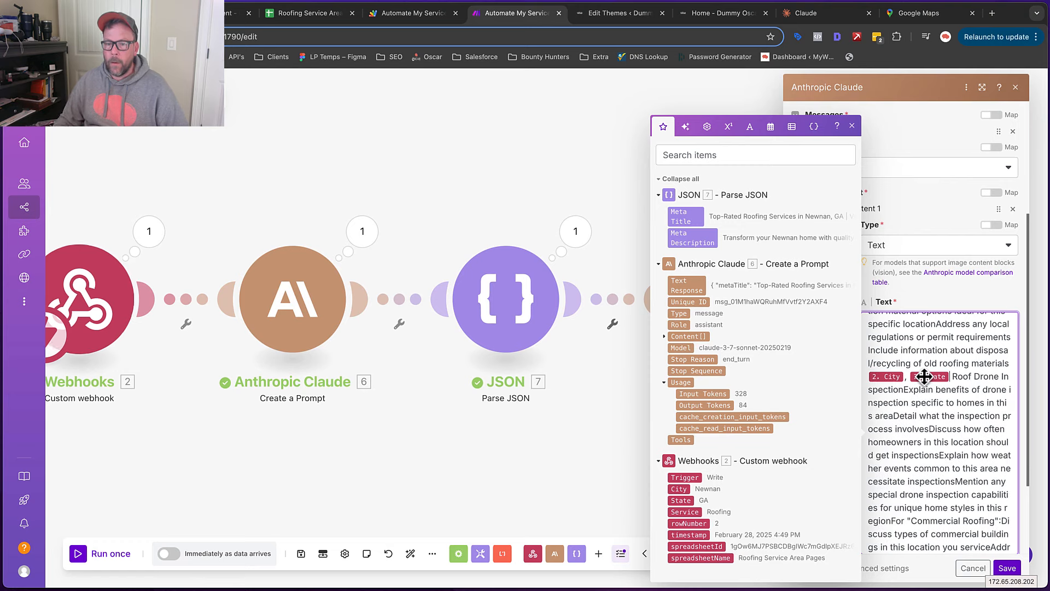
scroll(942, 409, up, 1)
scroll(943, 409, up, 3)
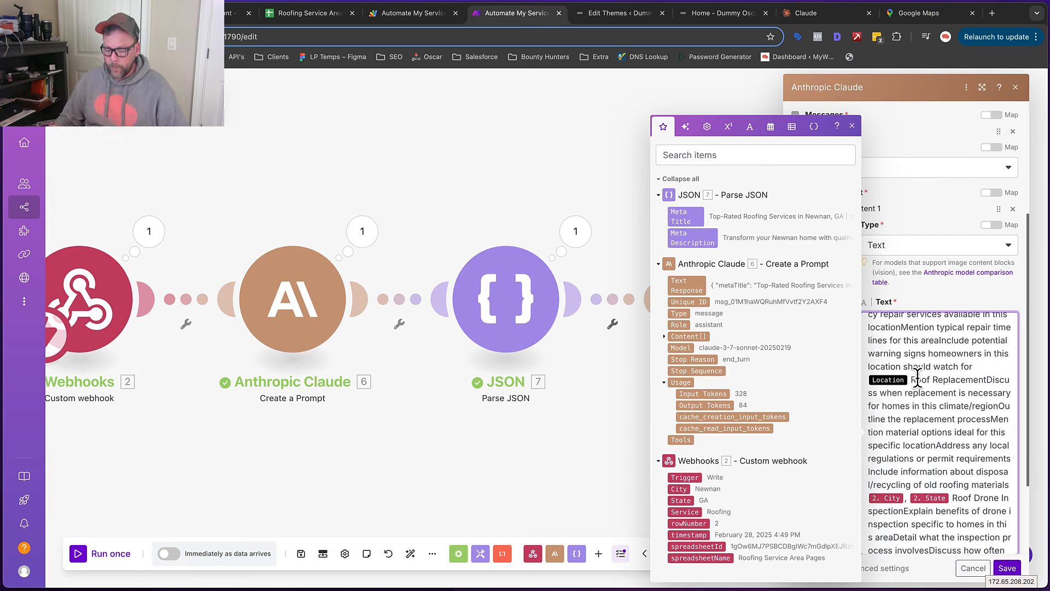
key(BackSpace)
text(2. City, 2. State)
Replace the Location placeholders before Roof Repair and Roof Installation with City, State
scroll(874, 405, up, 4)
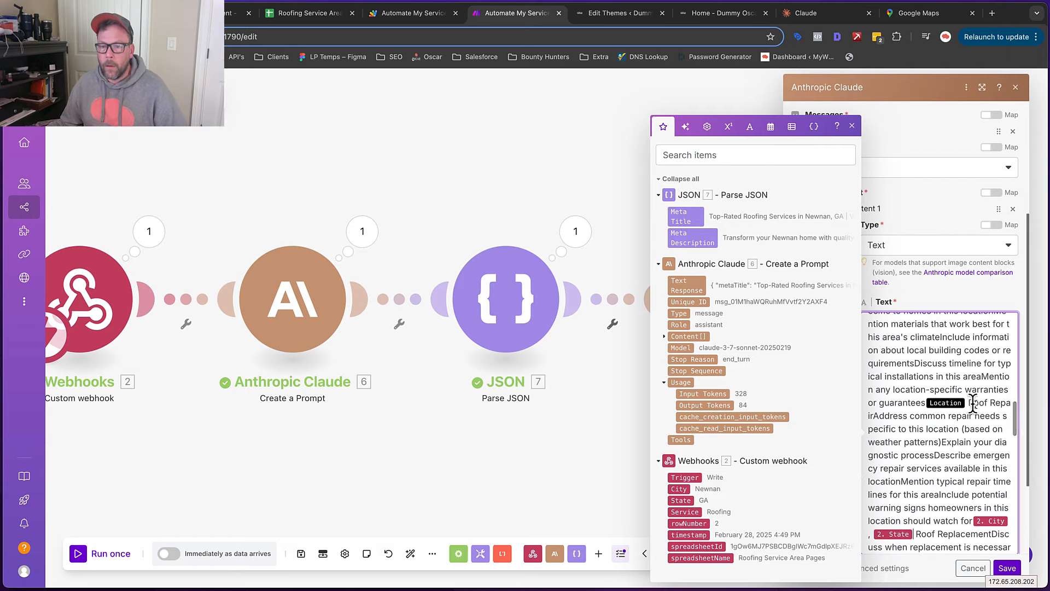
click(967, 403)
key(BackSpace)
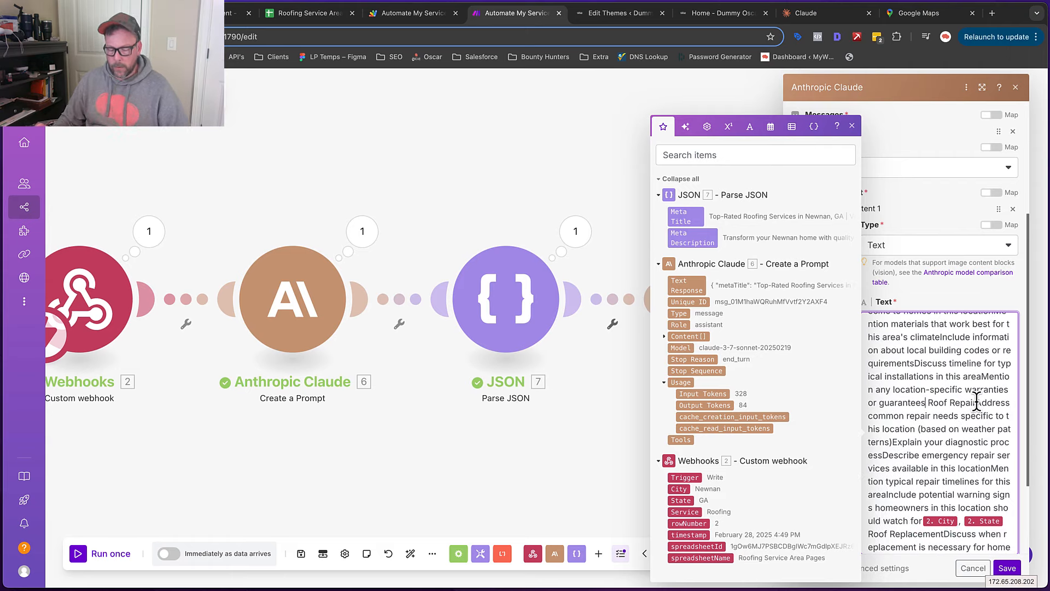
key(super+v)
scroll(926, 386, up, 3)
scroll(925, 386, up, 1)
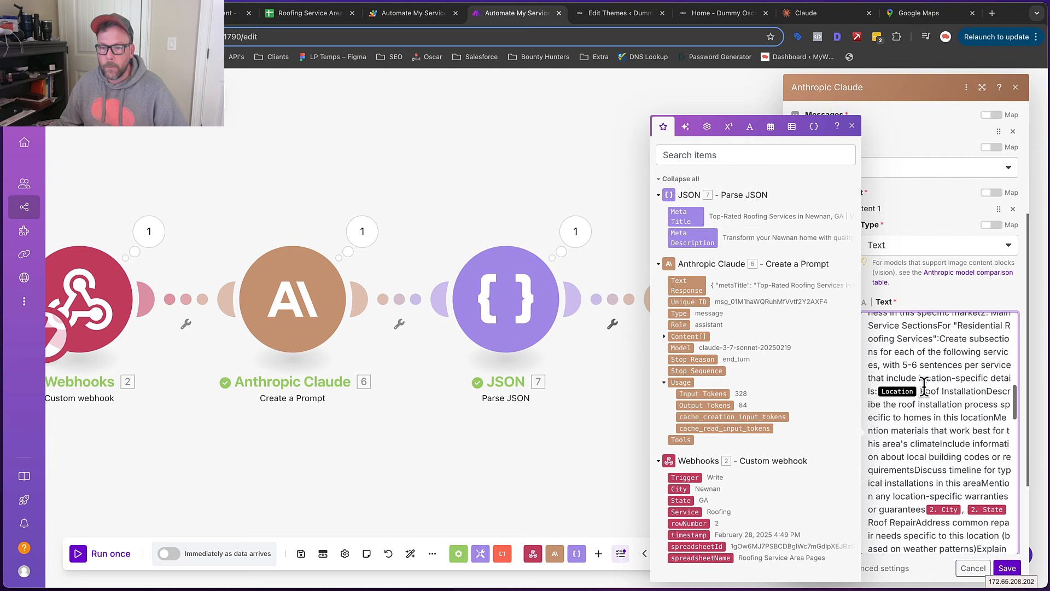
click(917, 391)
key(BackSpace)
key(super+v)
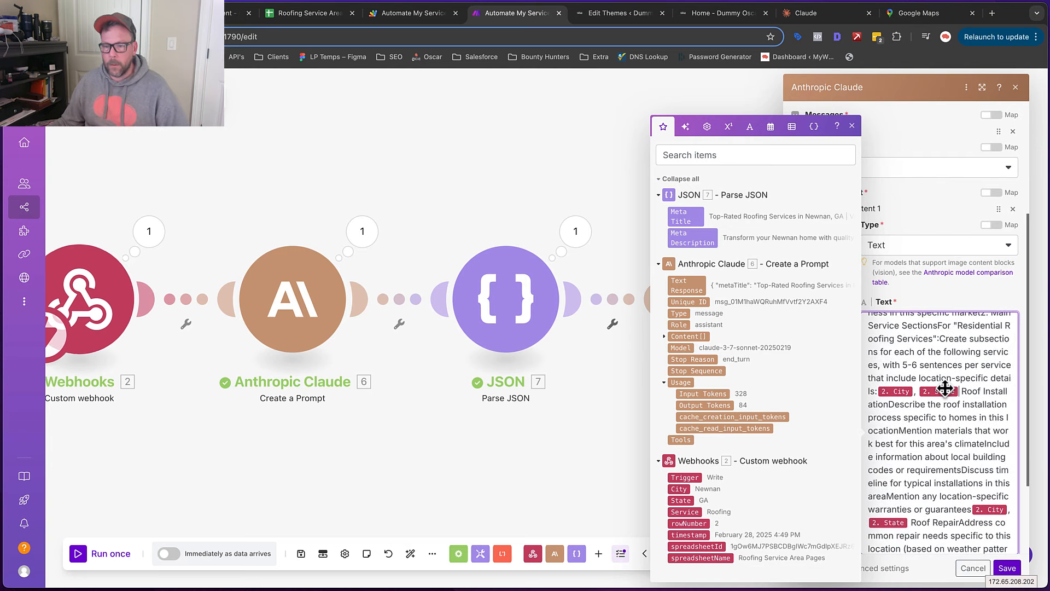
scroll(939, 418, up, 10)
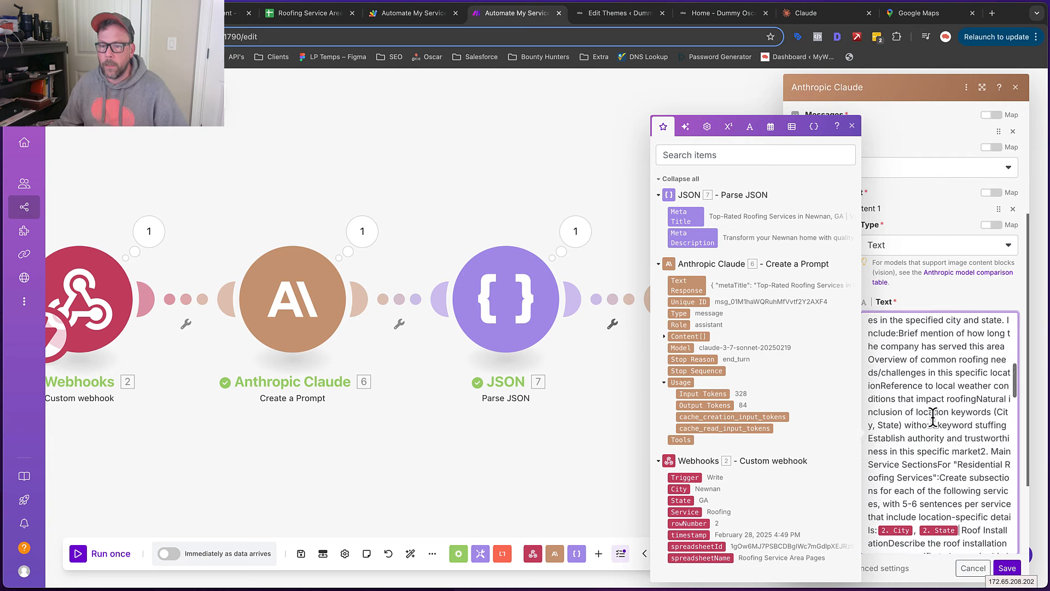
scroll(932, 416, up, 4)
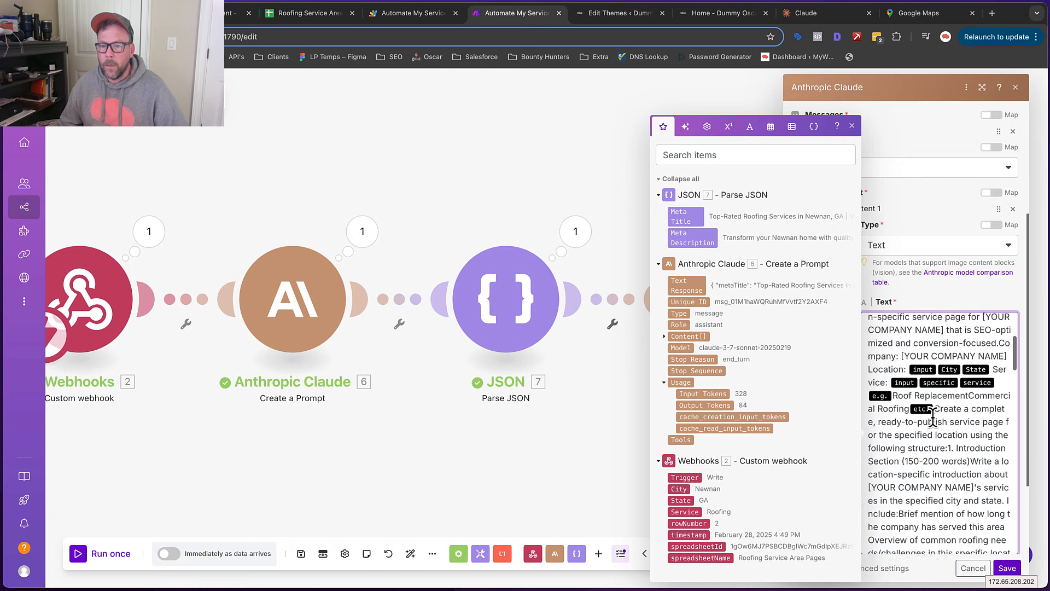
Put the Company, Location and Service lines each on their own line
click(1000, 353)
key(Return)
key(Return)
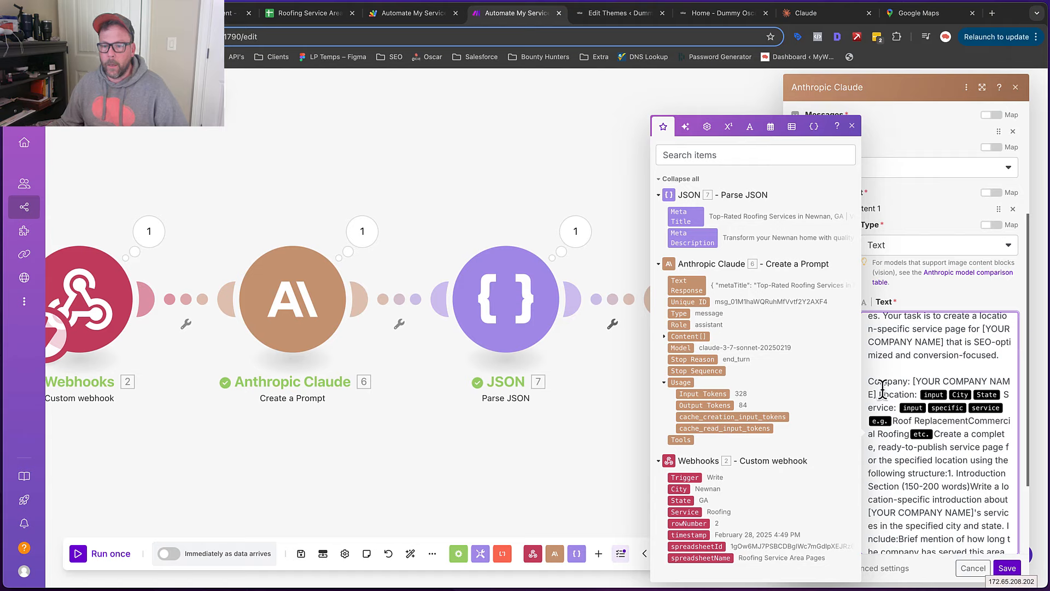
click(878, 394)
key(Return)
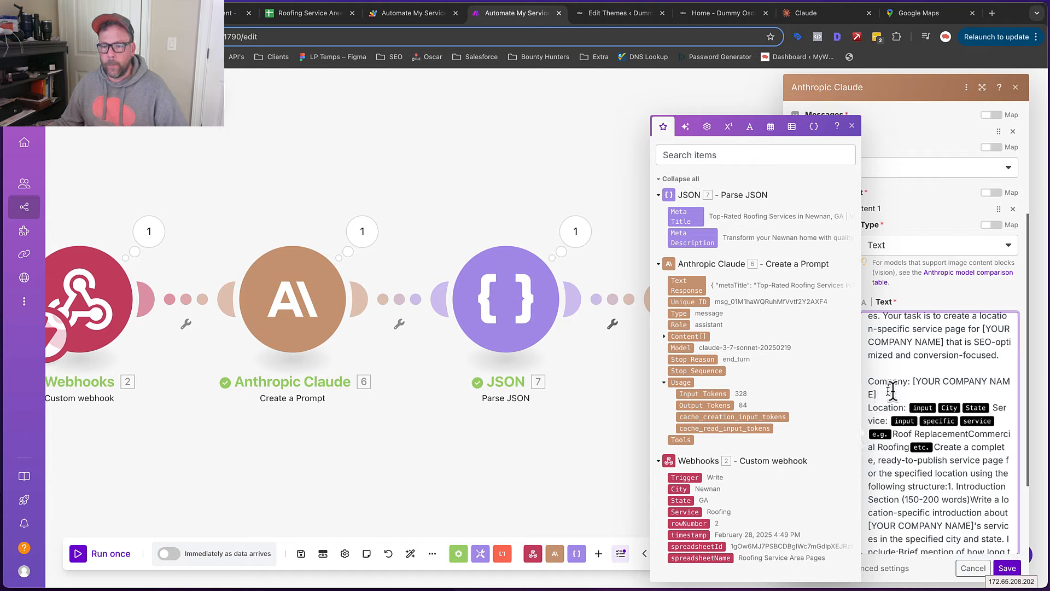
click(992, 405)
key(Return)
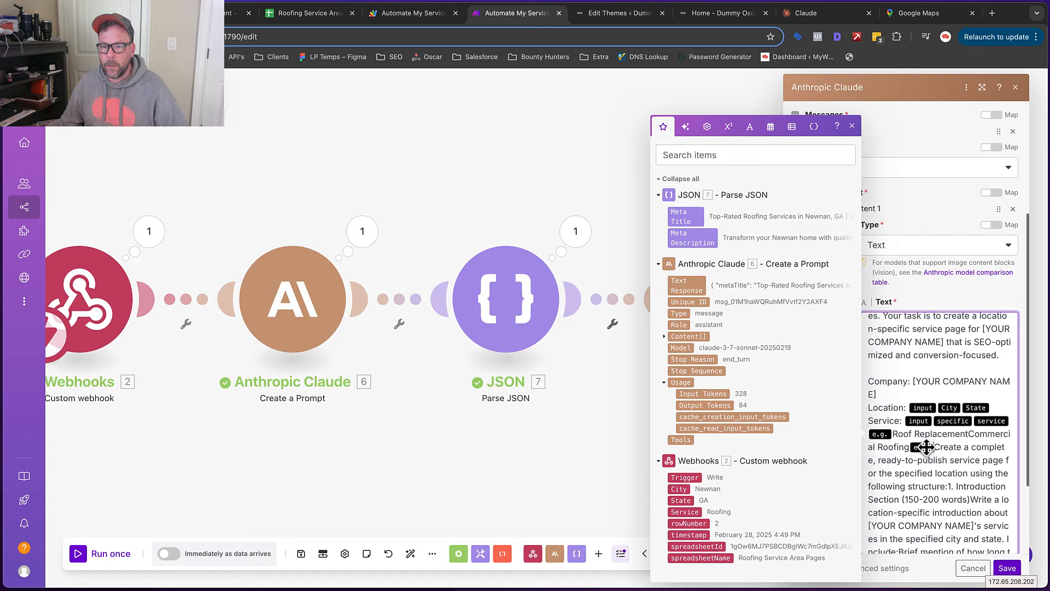
Move the instructions to a new paragraph and delete the example services text
drag(934, 447, 868, 435)
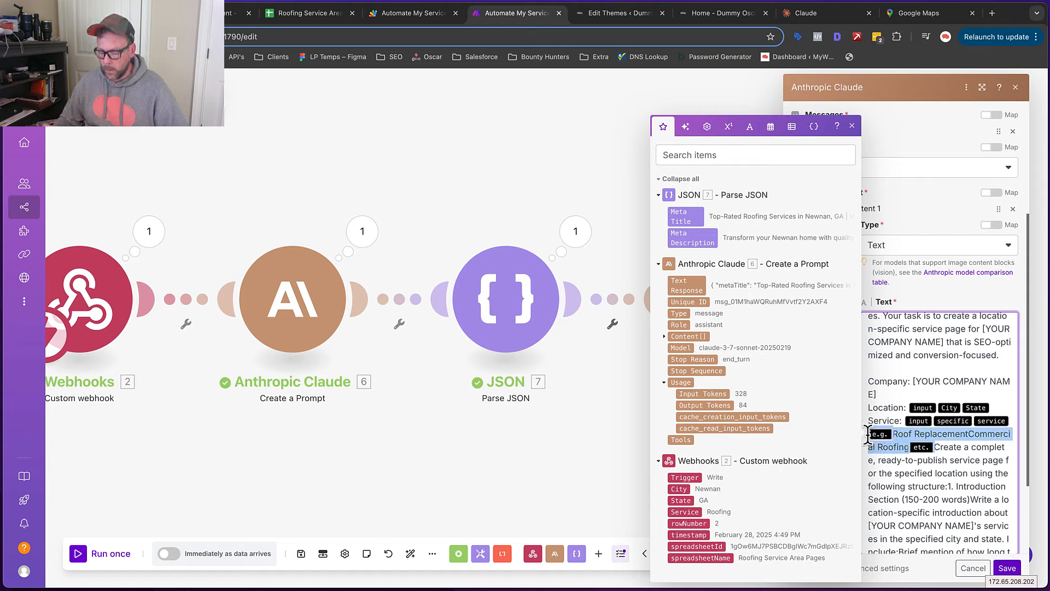
key(Right)
key(Return)
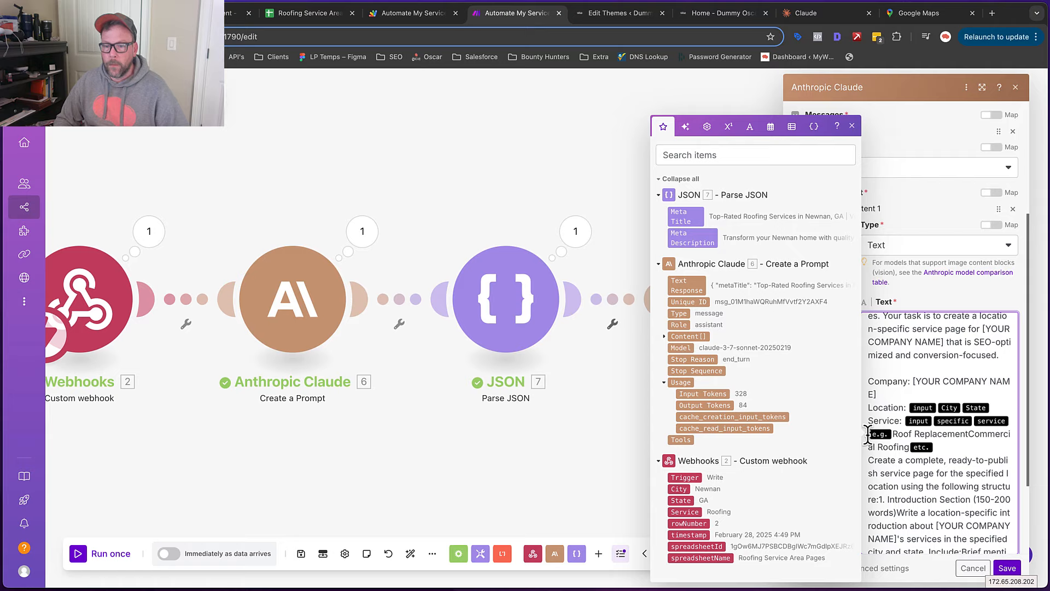
key(Return)
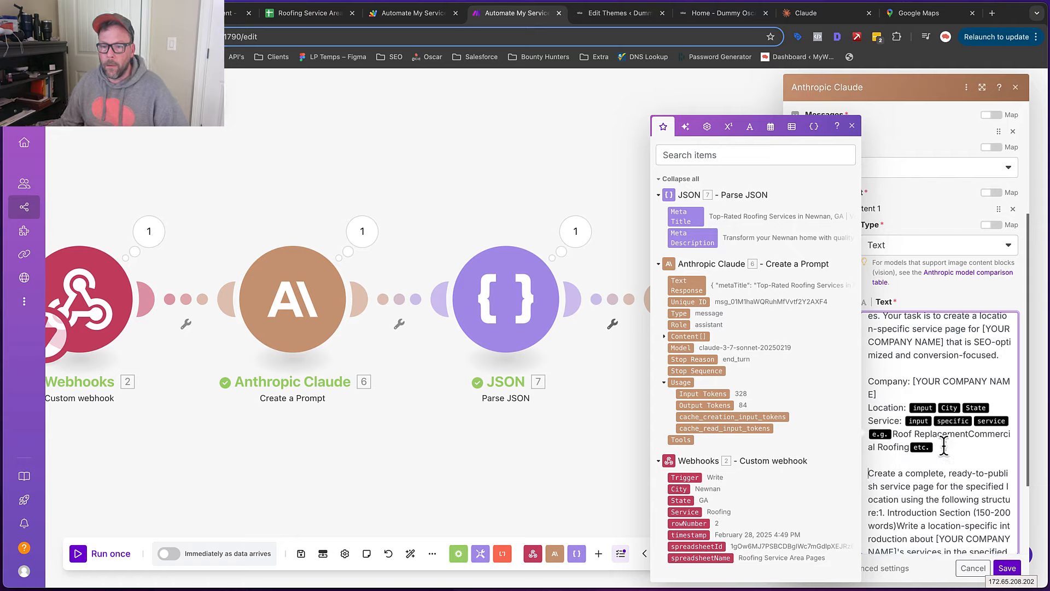
drag(940, 446, 872, 438)
key(BackSpace)
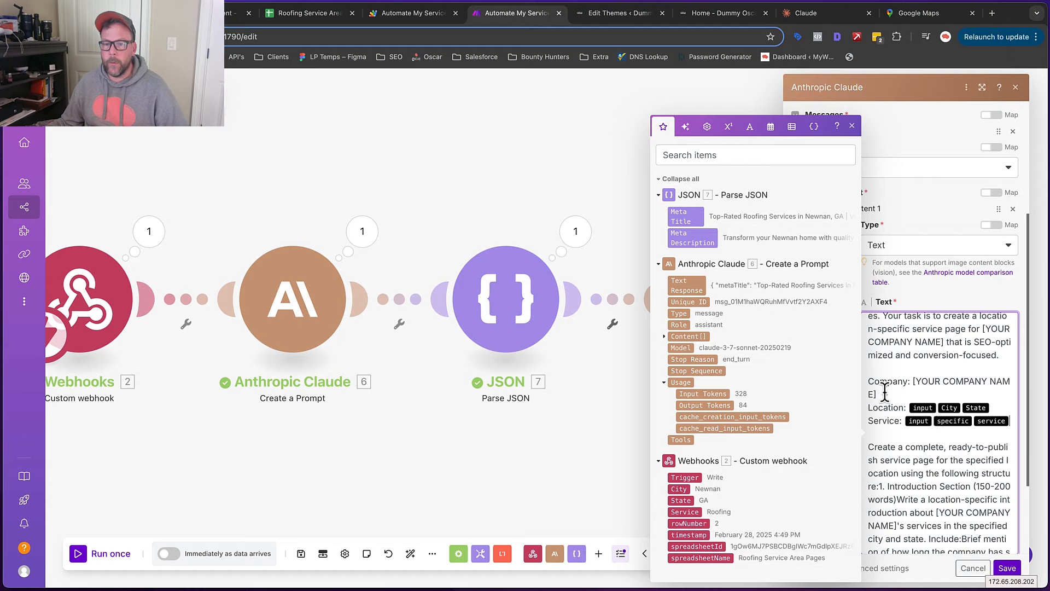
Replace the company name placeholder with Vintage Roofing and clear the Location placeholders
drag(884, 390, 910, 381)
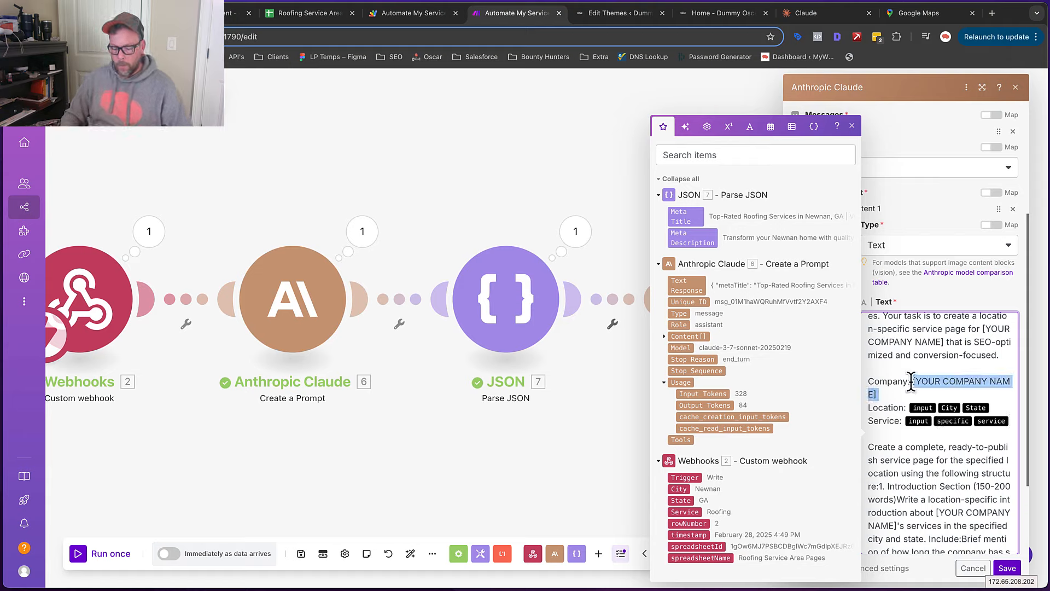
text(Vintage Roofing)
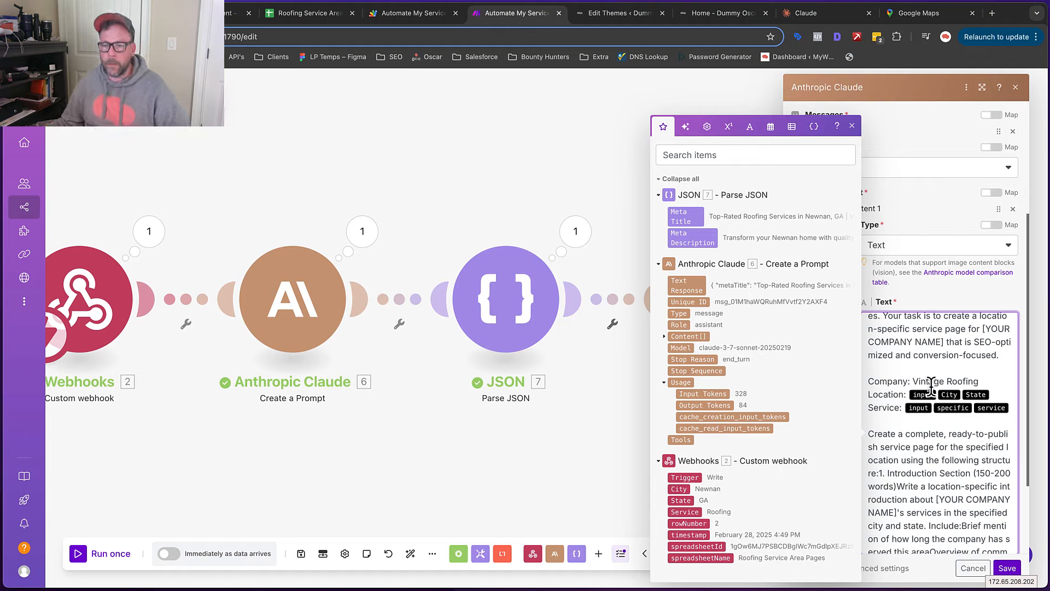
key(BackSpace)
key(BackSpace)
key(BackSpace)
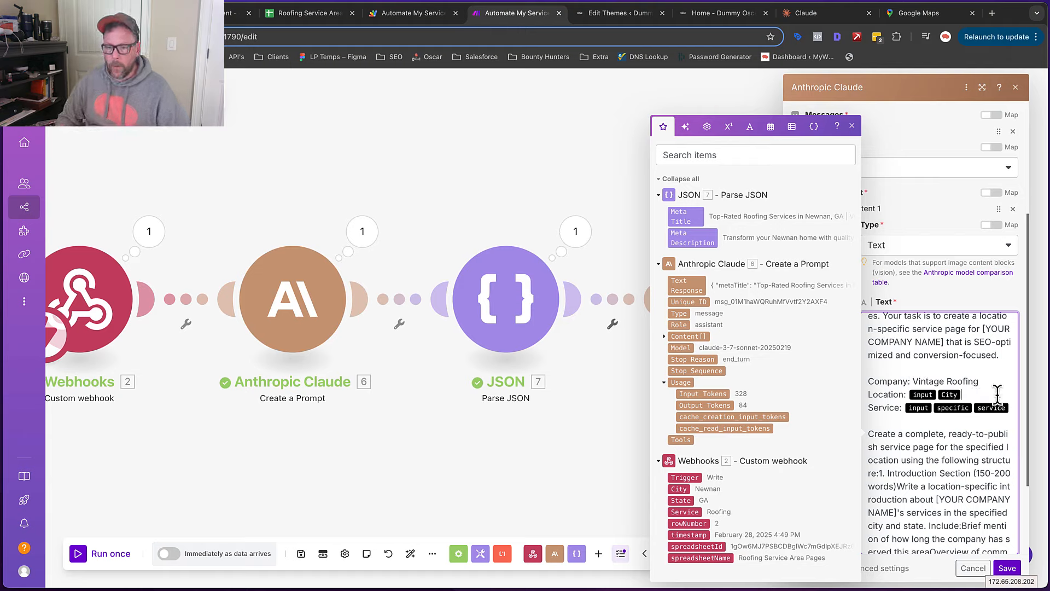
text({{2.City}}, {{2.State}})
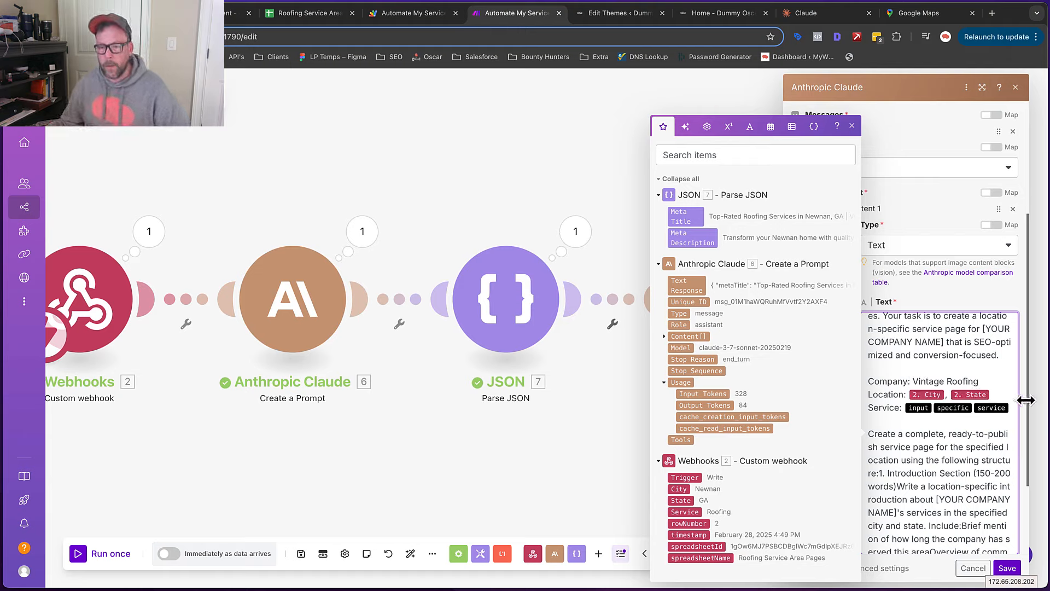
Replace the placeholder after Service with the webhook's Service field
click(1013, 406)
key(BackSpace)
key(BackSpace)
key(BackSpace)
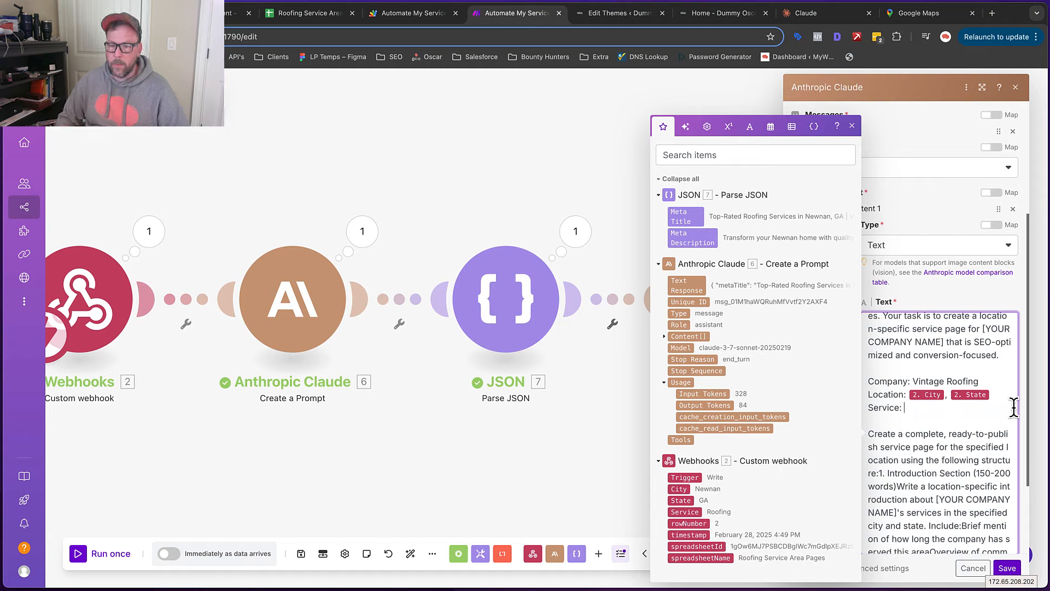
click(684, 512)
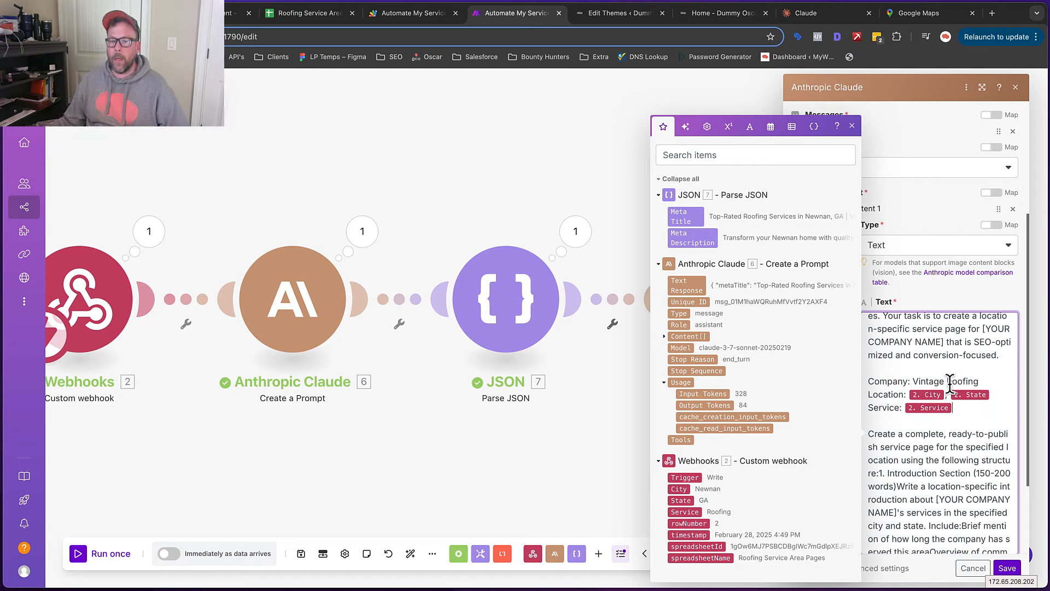
scroll(950, 383, up, 2)
drag(978, 438, 916, 437)
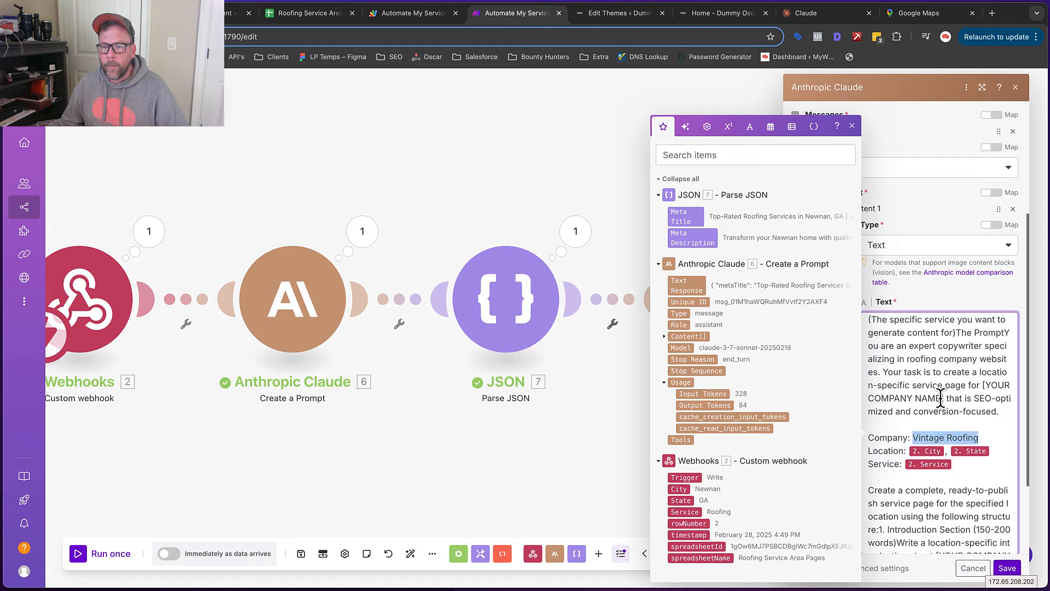
Put Vintage Roofing in the task sentence and split Location, Service and The Prompt onto separate lines
drag(942, 399, 982, 386)
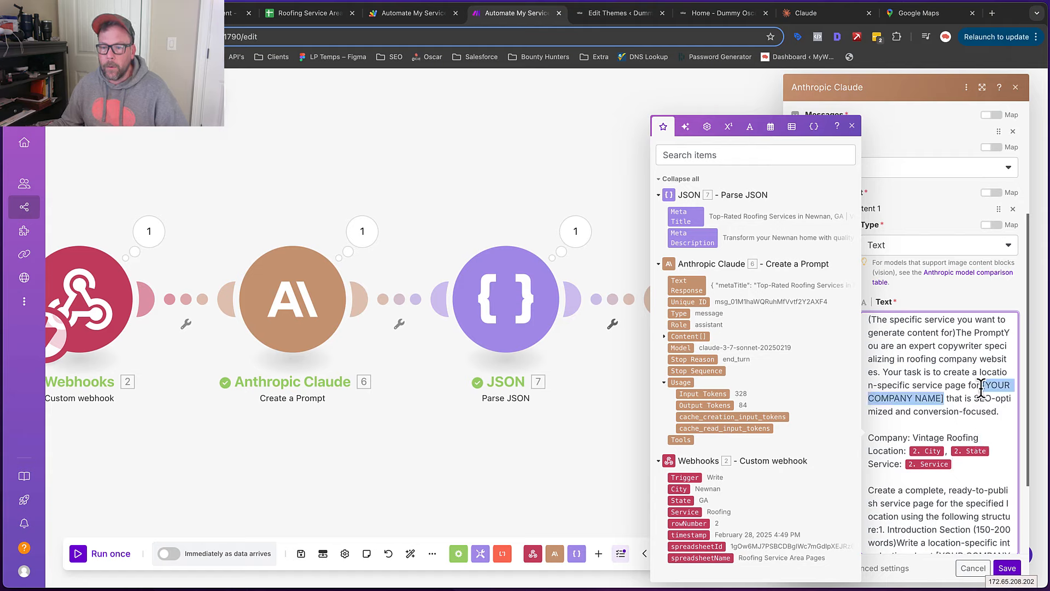
text(Vintage Roofing)
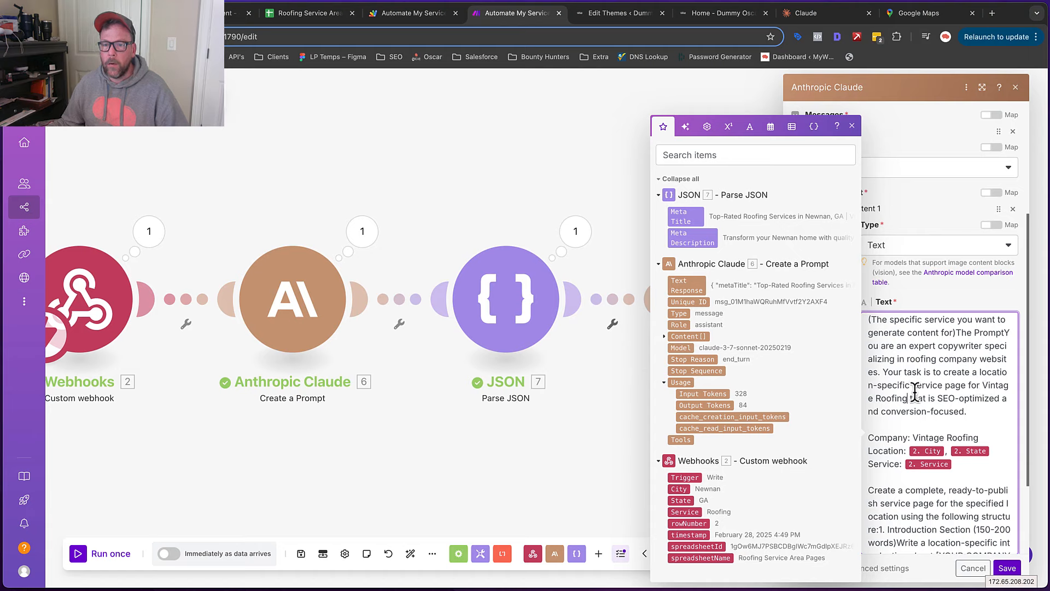
scroll(914, 390, up, 3)
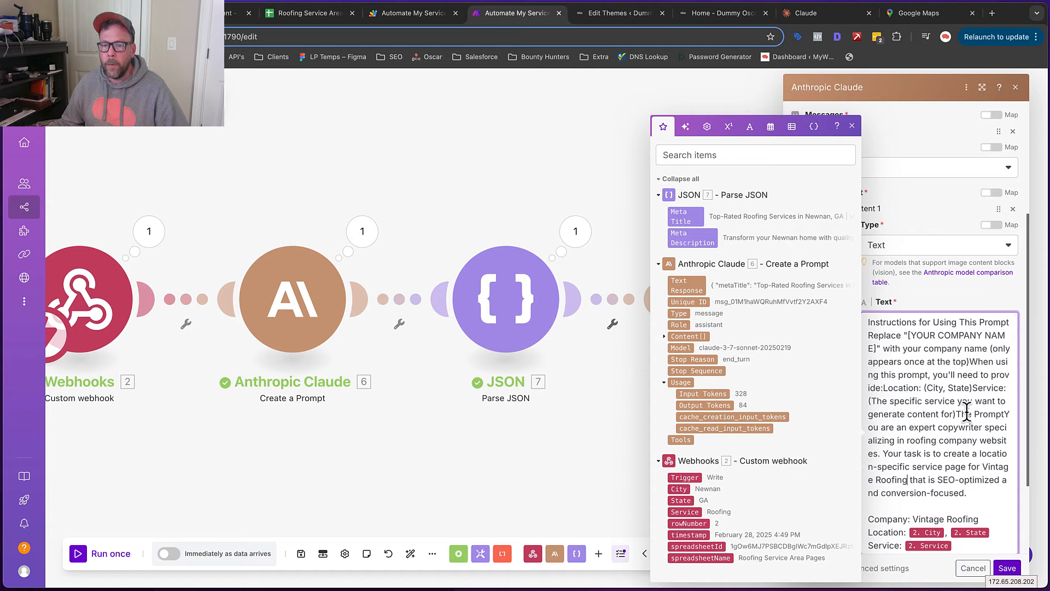
scroll(966, 407, up, 1)
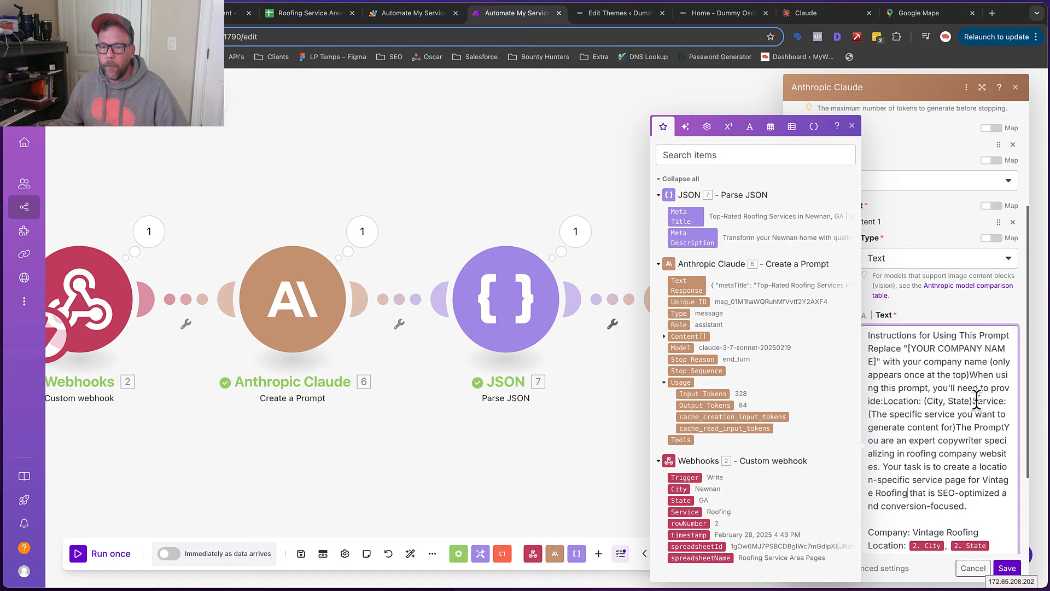
click(883, 399)
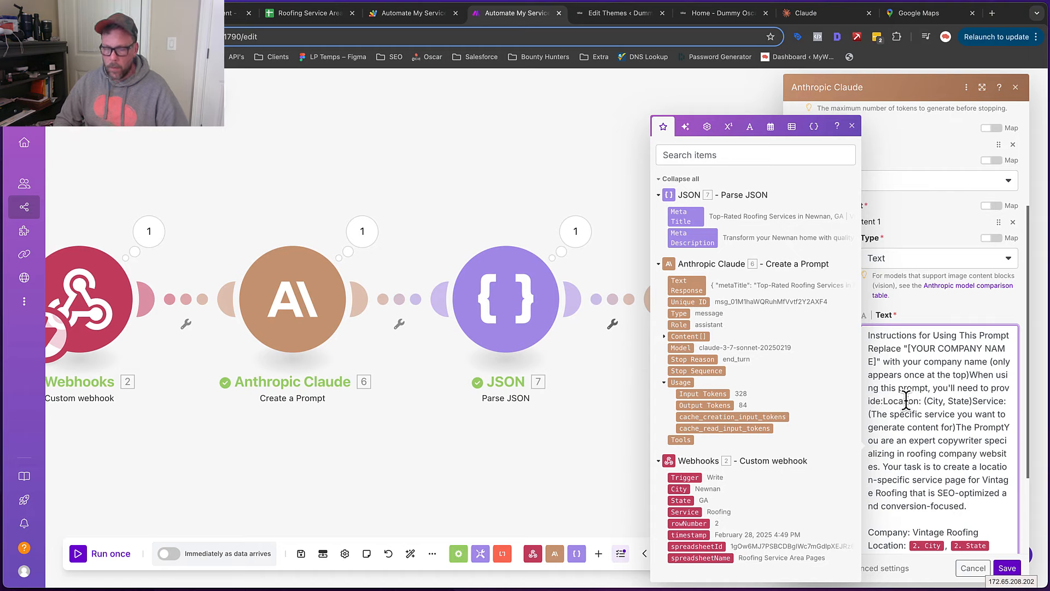
key(Return)
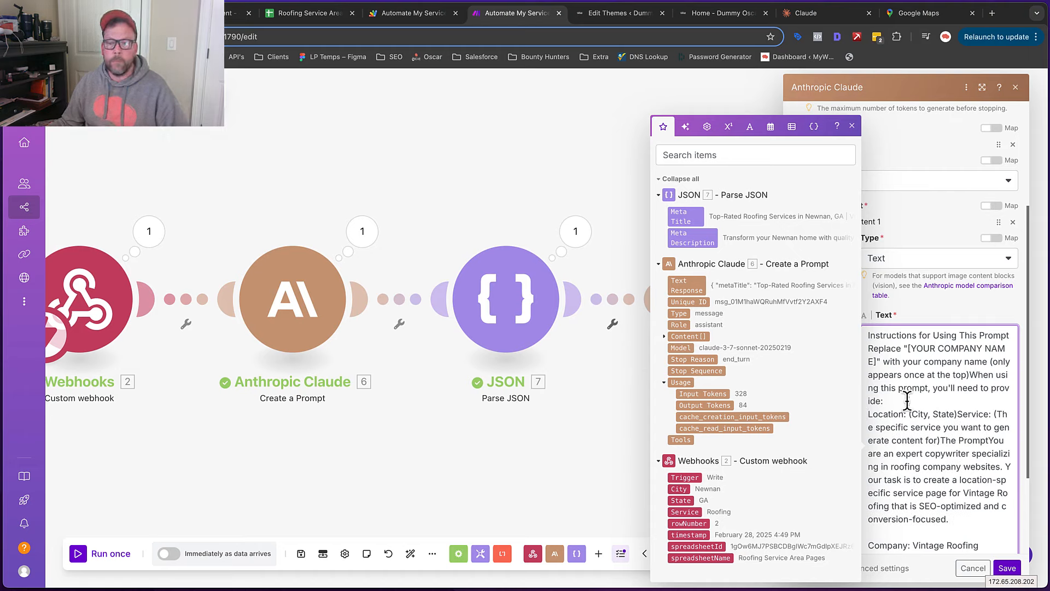
click(958, 414)
key(Return)
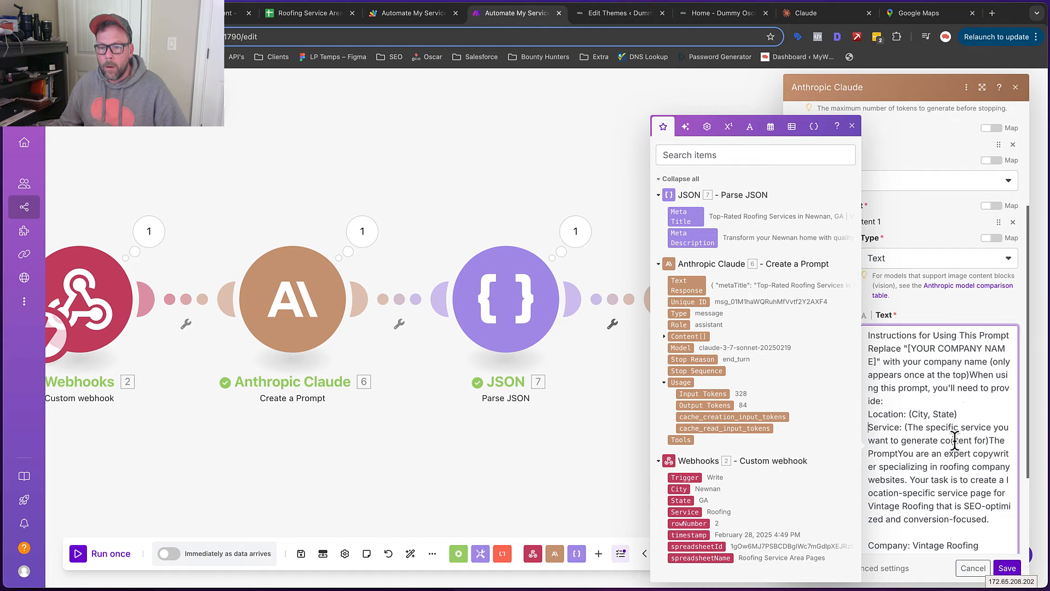
click(992, 440)
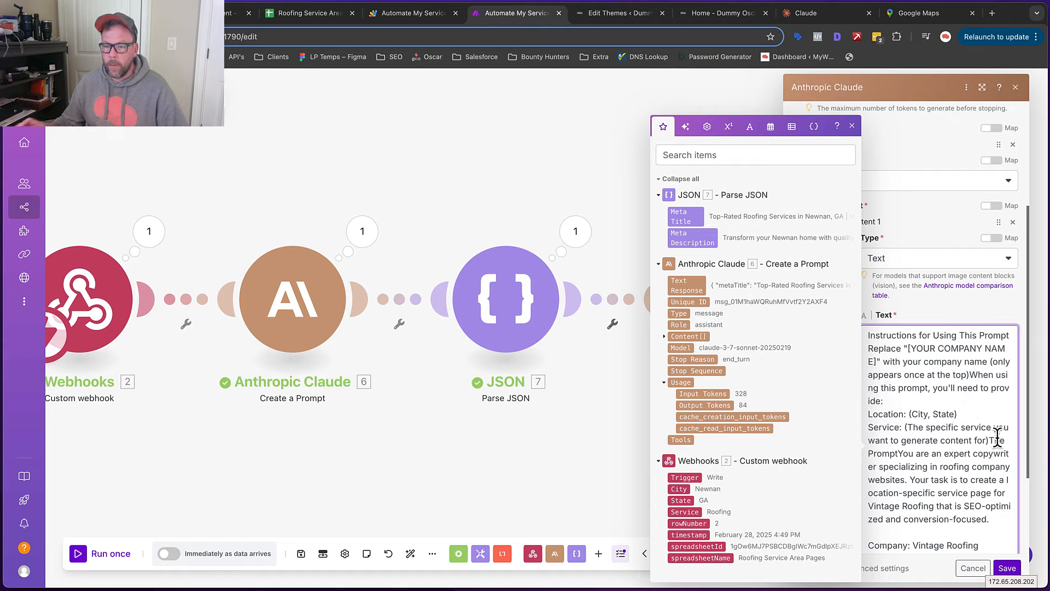
key(Return)
key(Return)
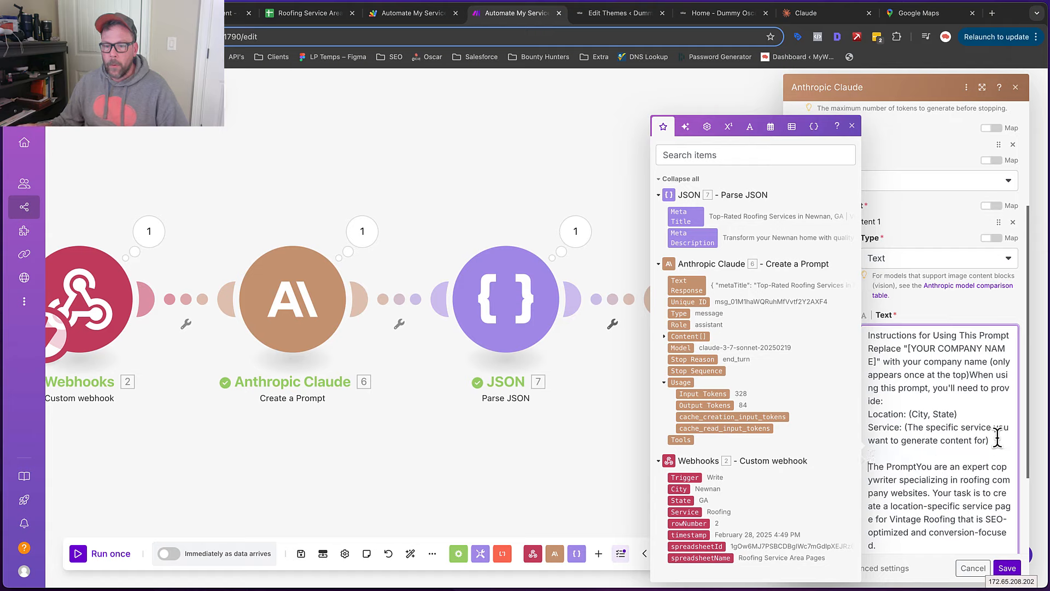
Replace the (City, State) placeholder after Location with the webhook City, State
drag(959, 414, 912, 414)
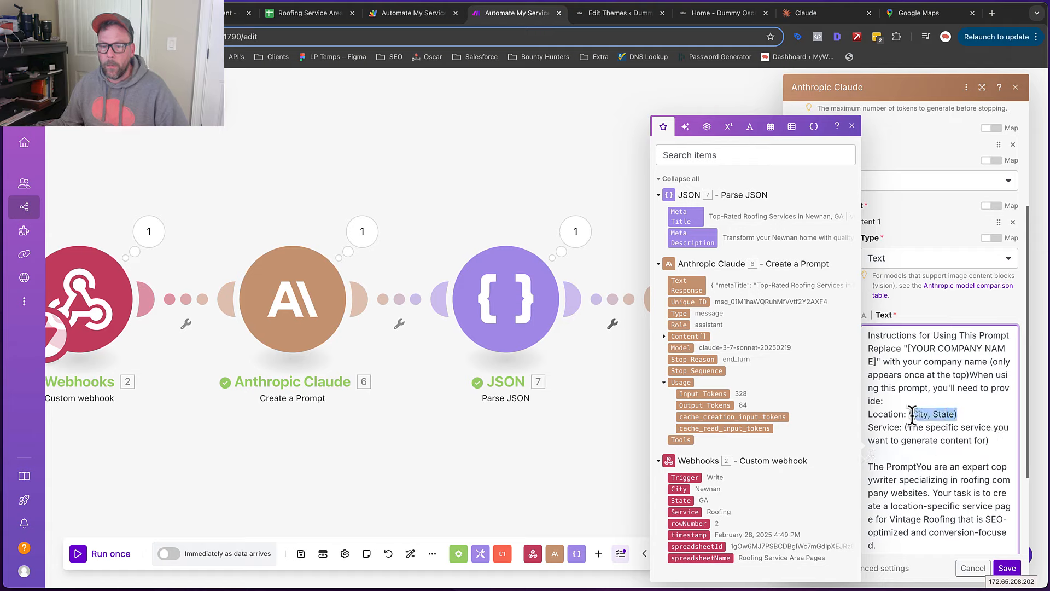
text(Vintage Roofing)
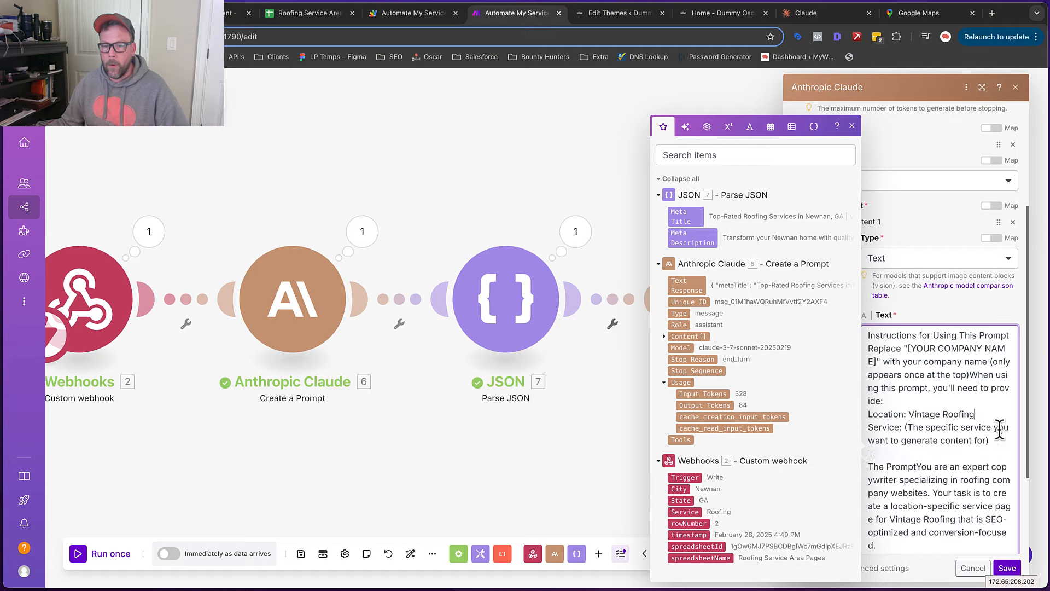
key(super+z)
drag(971, 414, 917, 414)
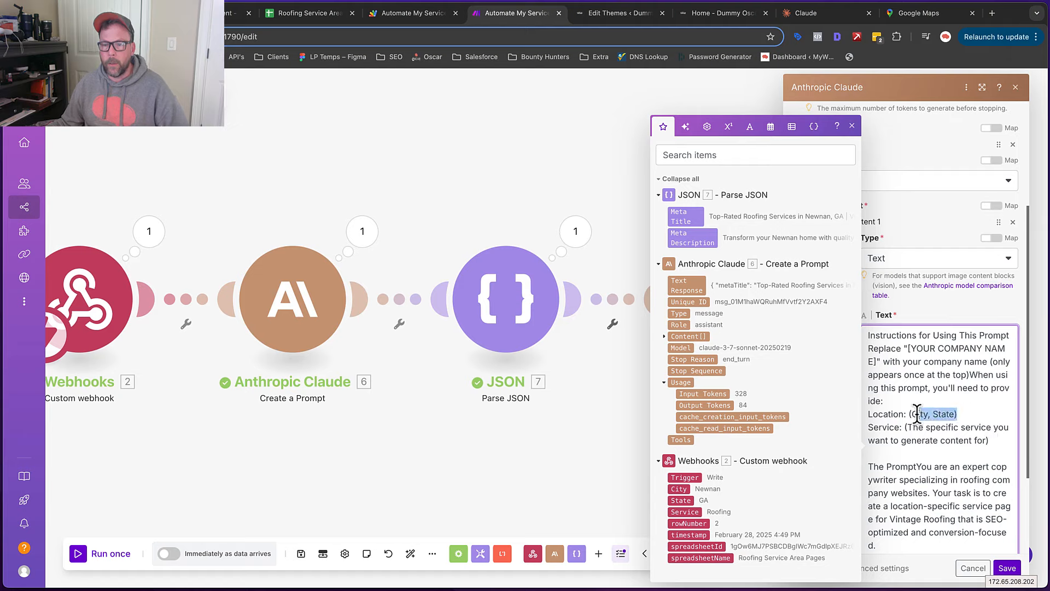
key(BackSpace)
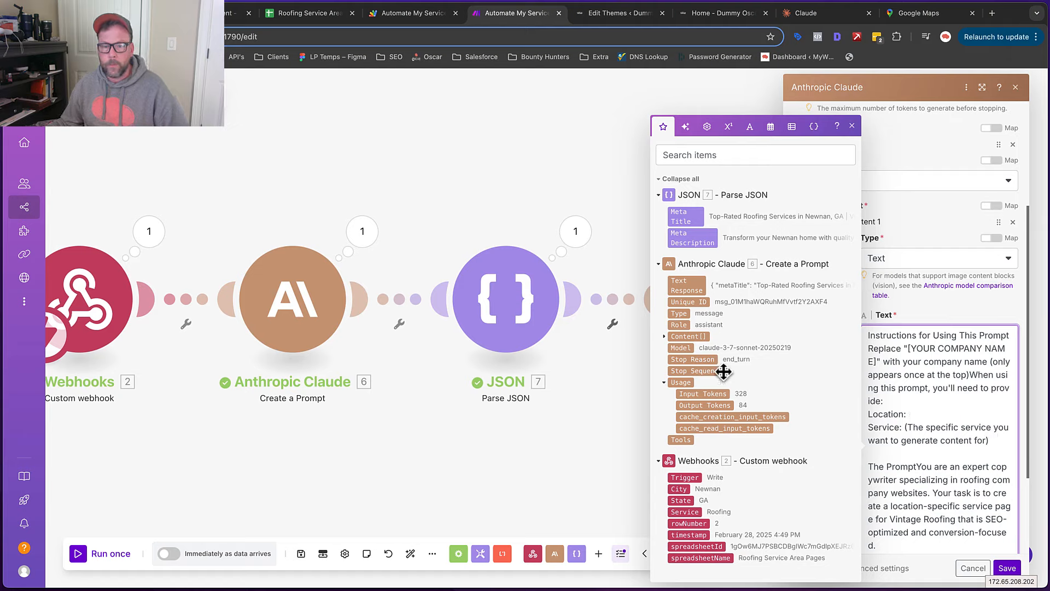
click(679, 487)
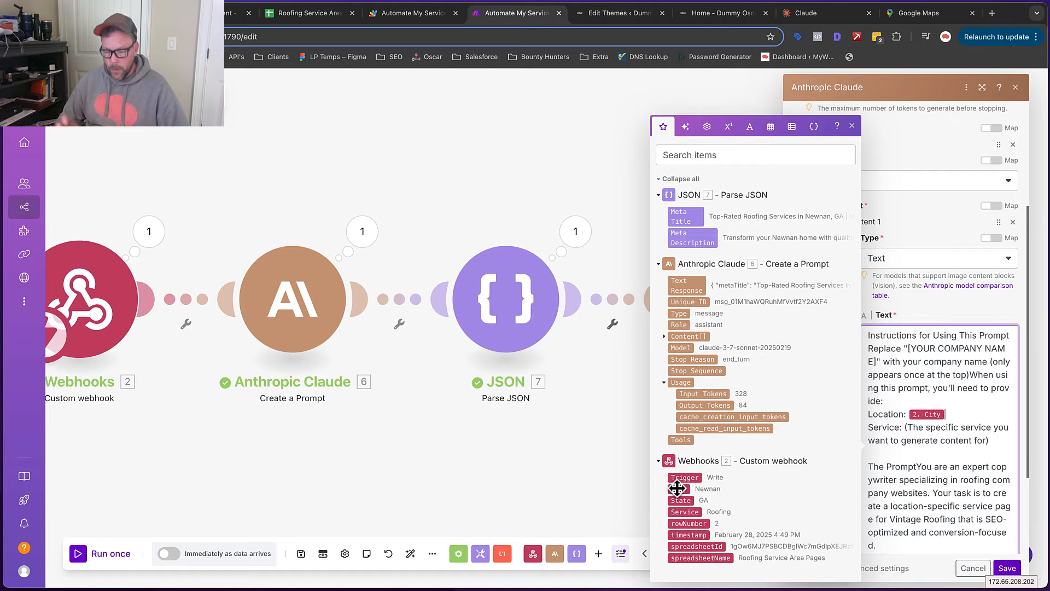
text(,)
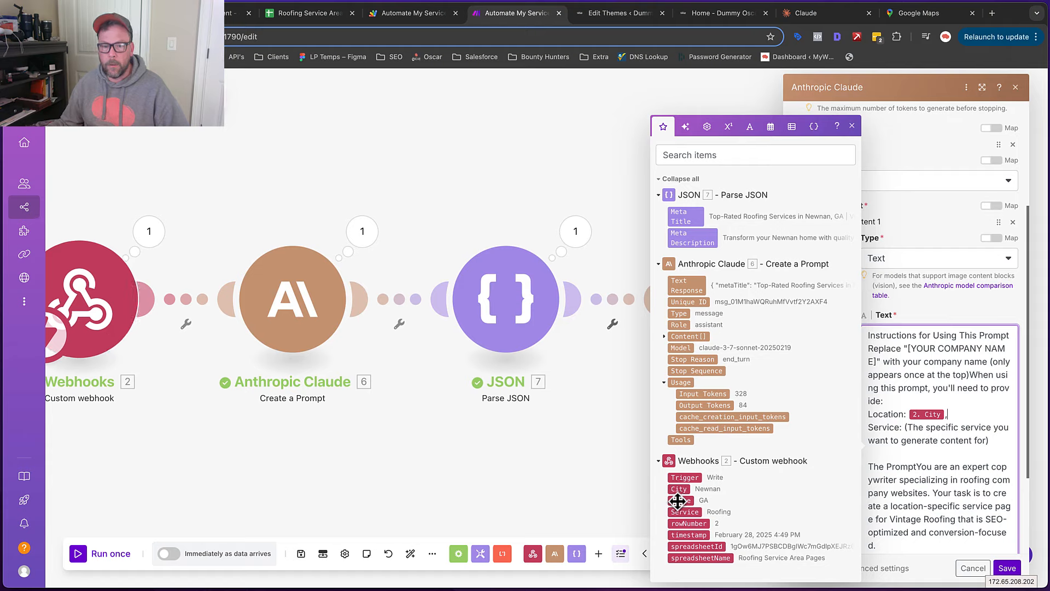
click(681, 500)
Map the webhook Service after Service, replace [YOUR COMPANY NAME] with Vintage Roofing, and save
drag(991, 441, 906, 432)
key(BackSpace)
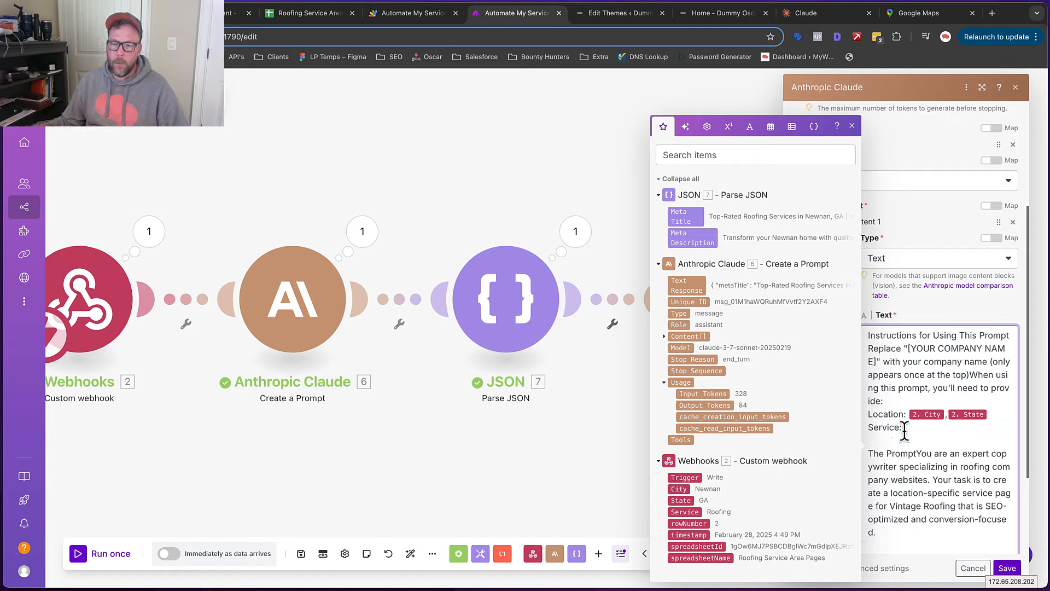
click(685, 511)
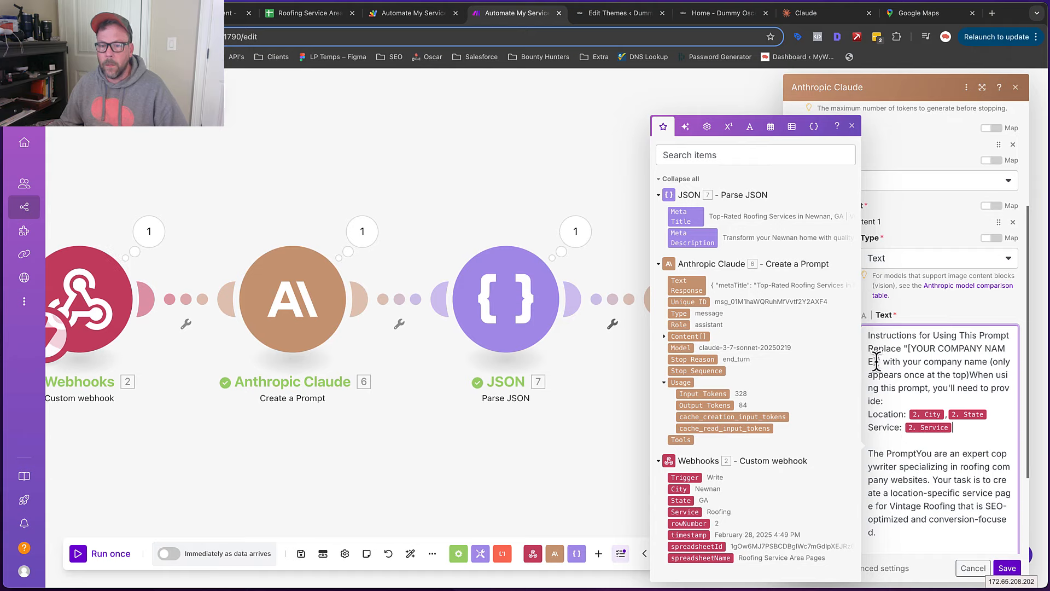
drag(884, 353, 900, 350)
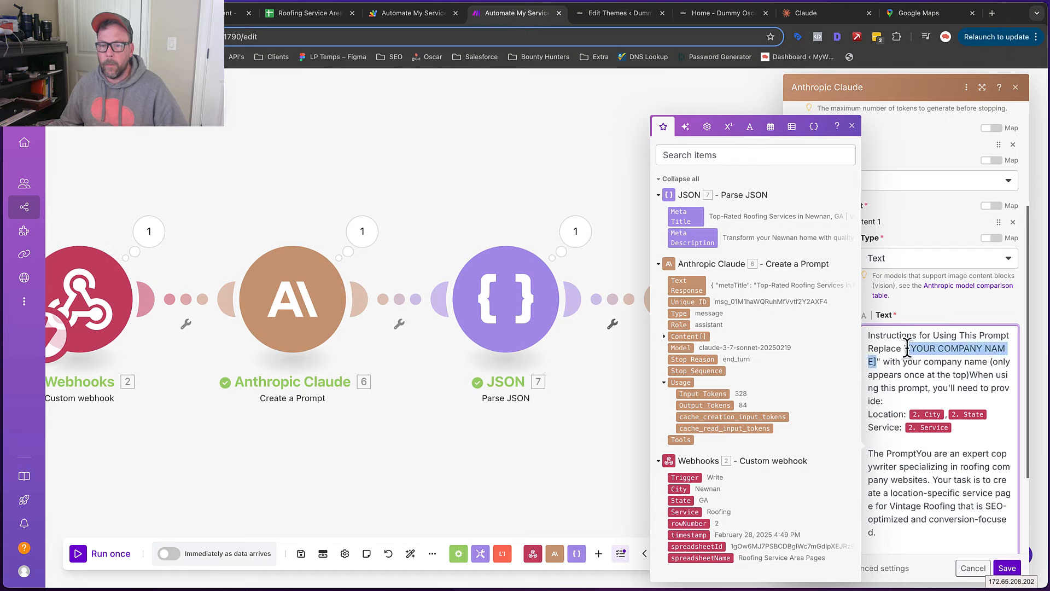
text(Vintage Roofing)
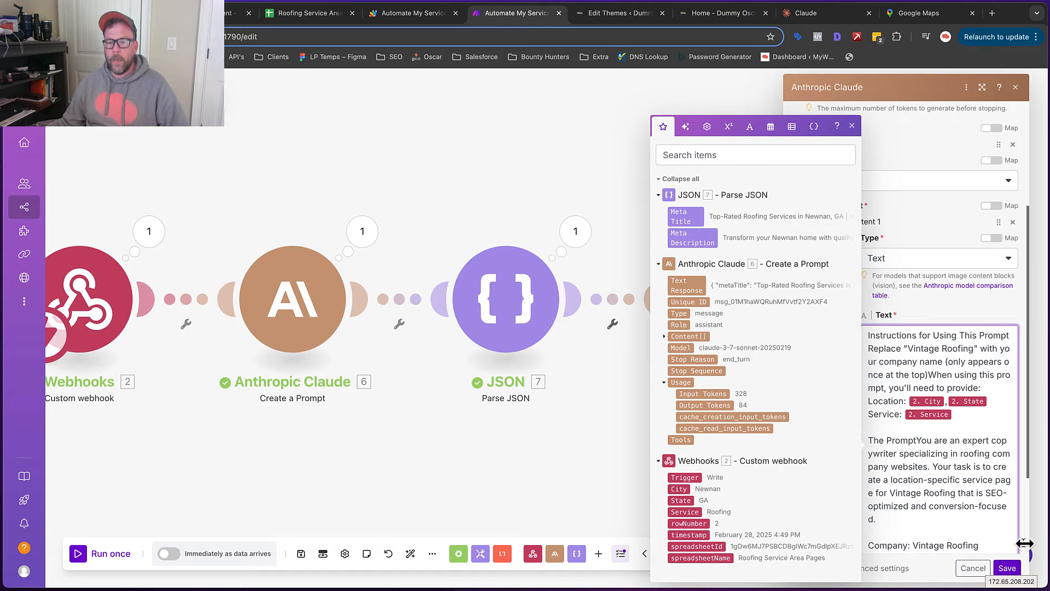
click(1006, 570)
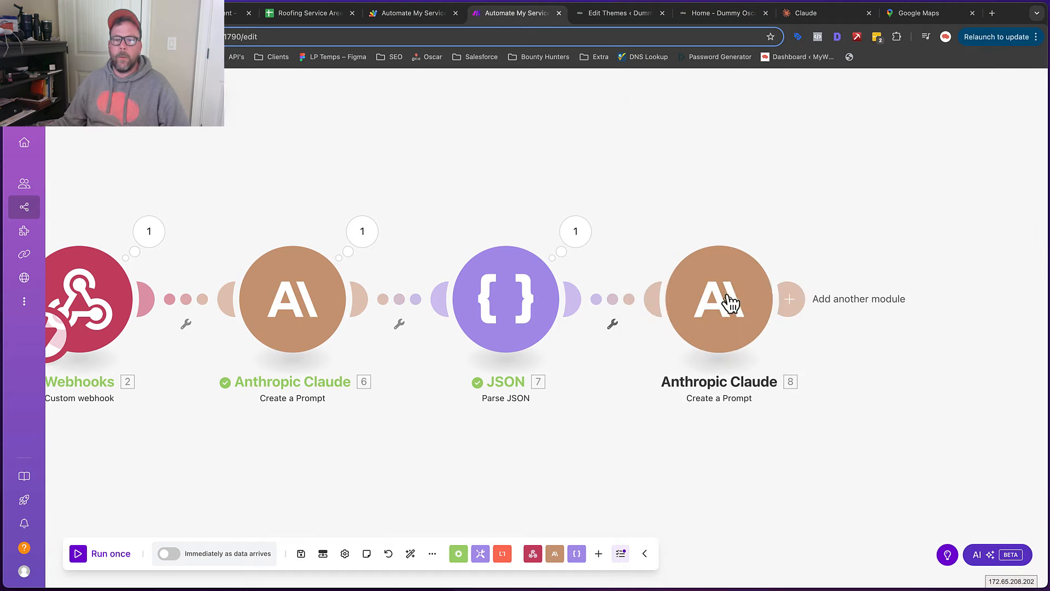
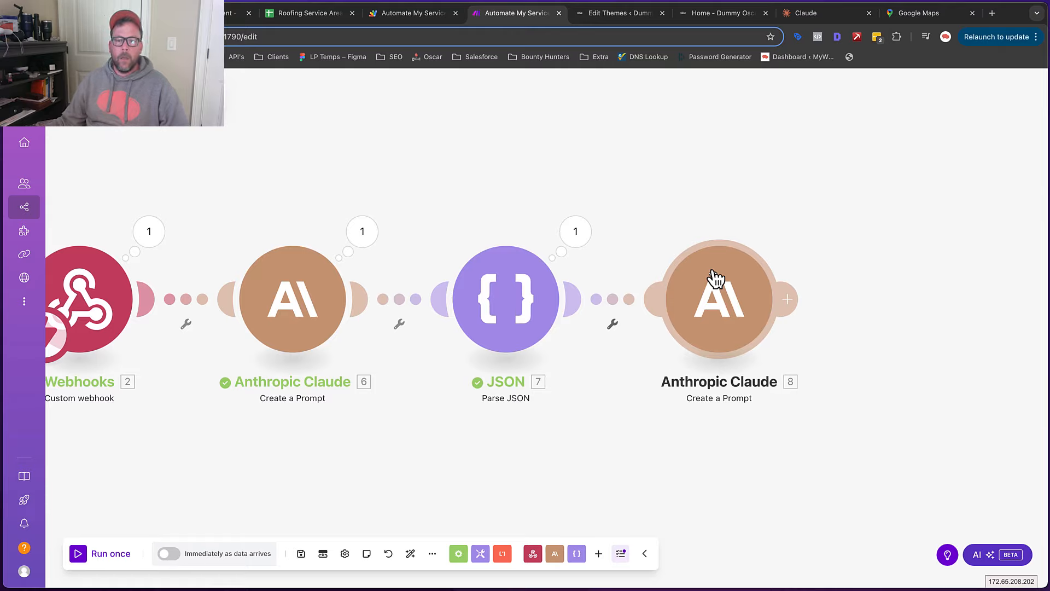
Add a module after the JSON step, pick WordPress as its app and browse its actions
click(790, 302)
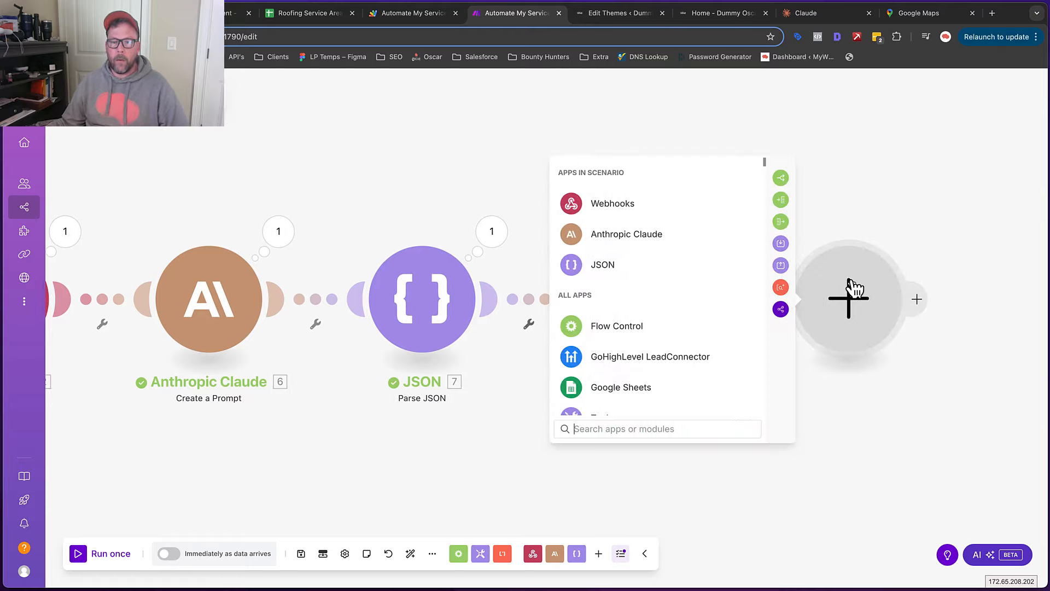
text(wordpres)
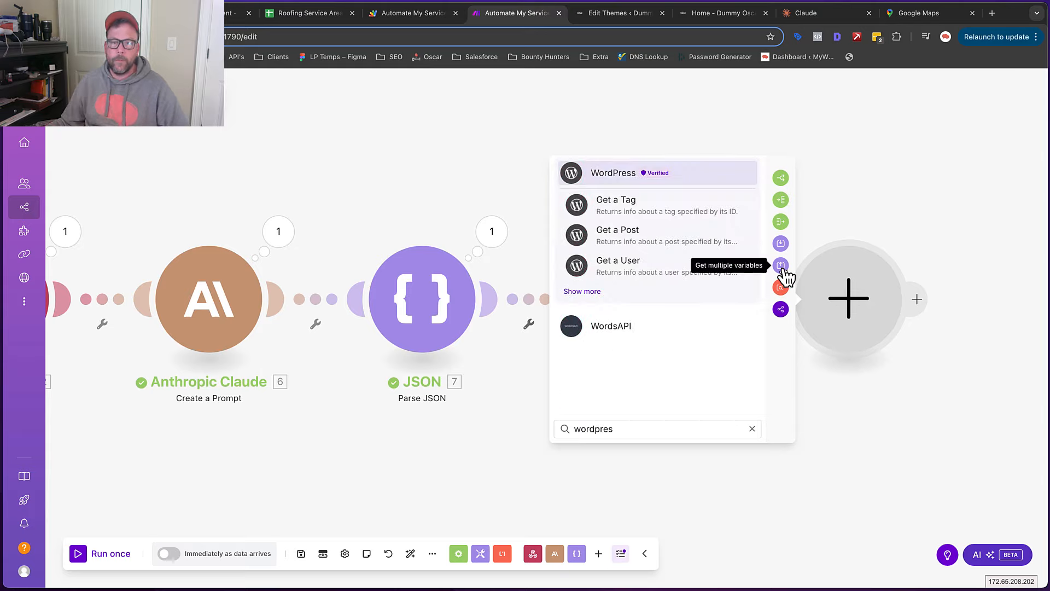
click(611, 175)
scroll(678, 274, down, 10)
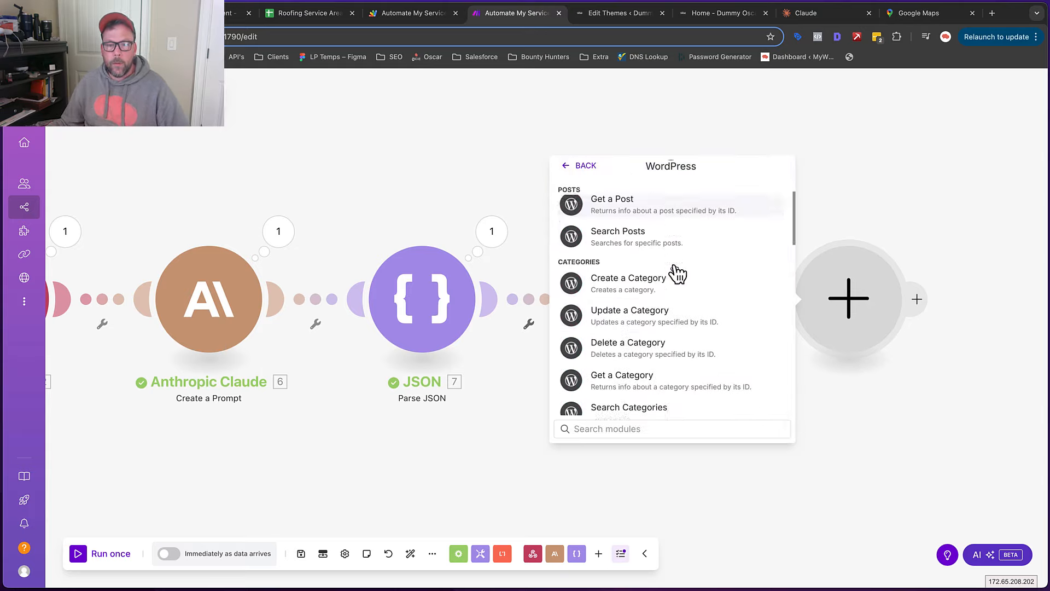
scroll(681, 271, down, 10)
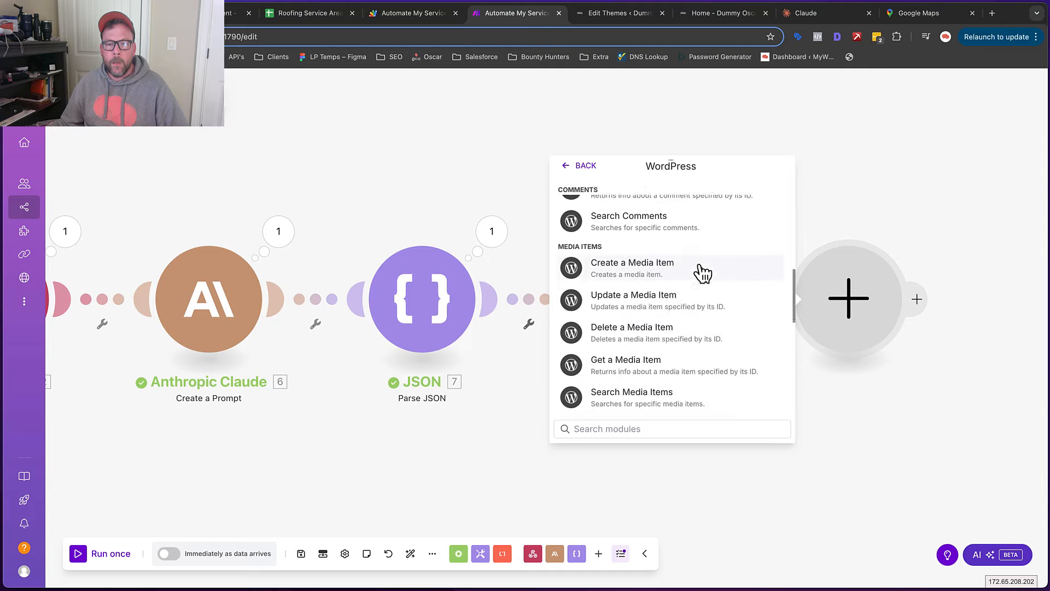
scroll(702, 273, down, 10)
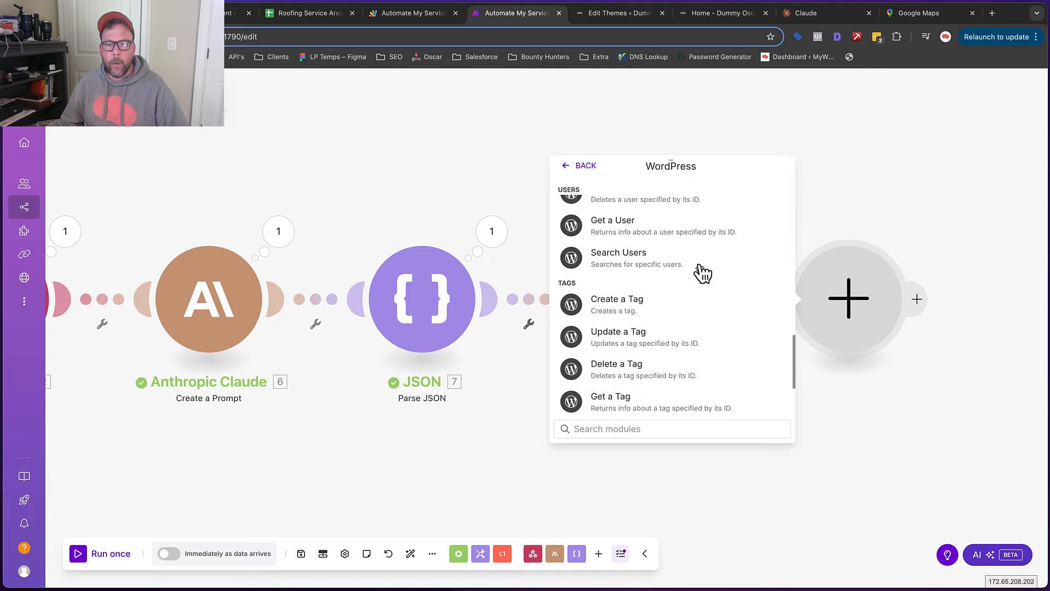
scroll(702, 273, up, 20)
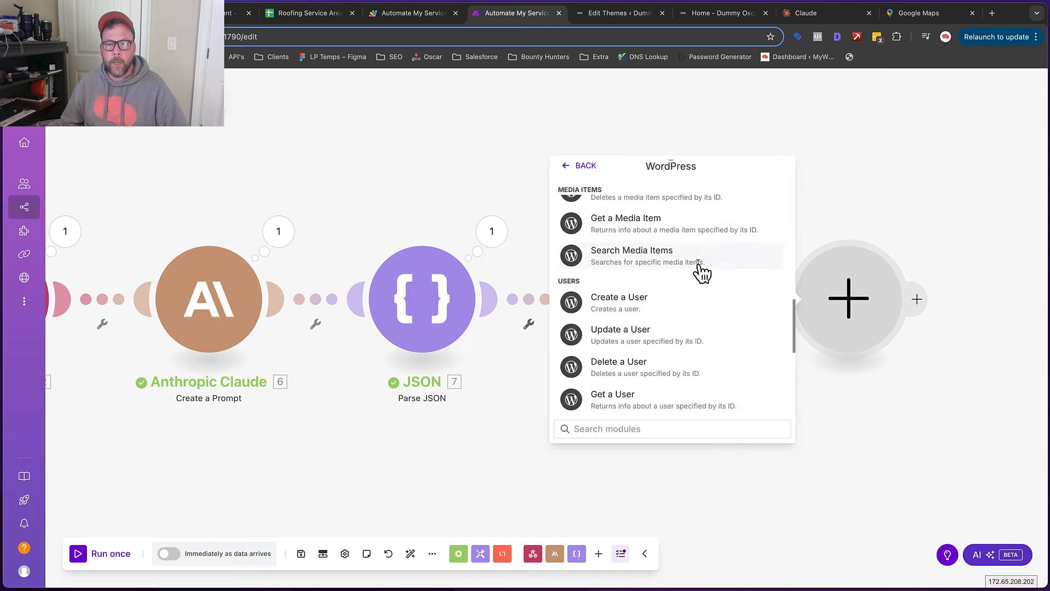
Choose WordPress Create a Post and set its Title to the webhook's Service In City, State
click(634, 269)
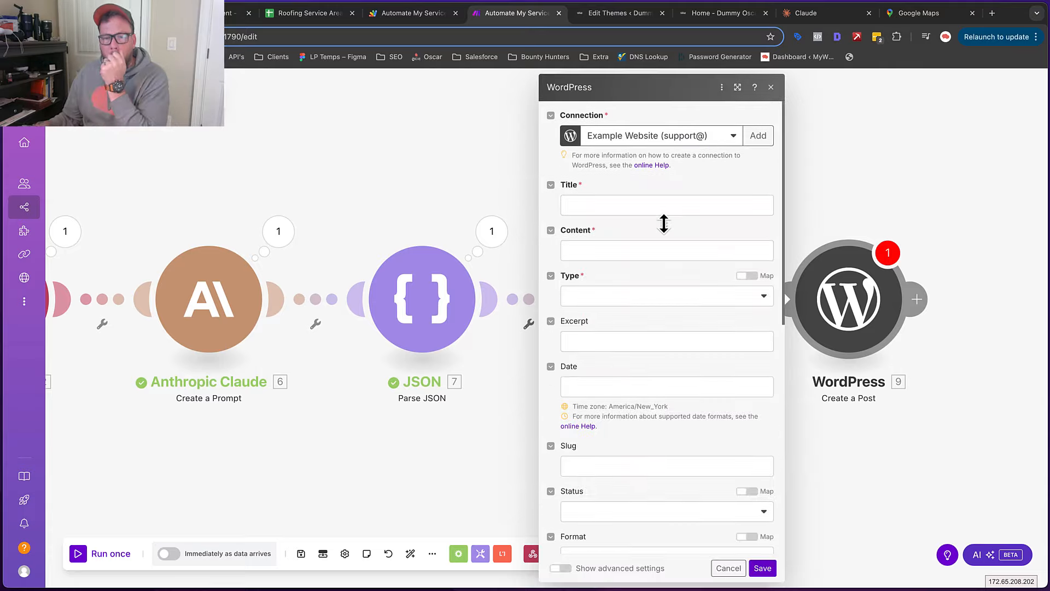
click(607, 205)
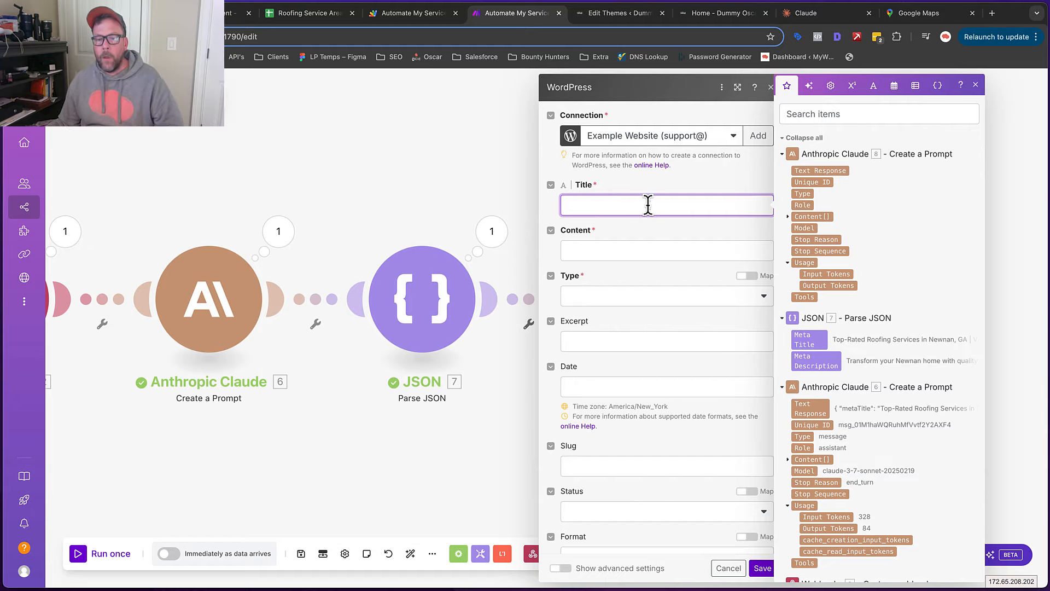
scroll(821, 334, down, 3)
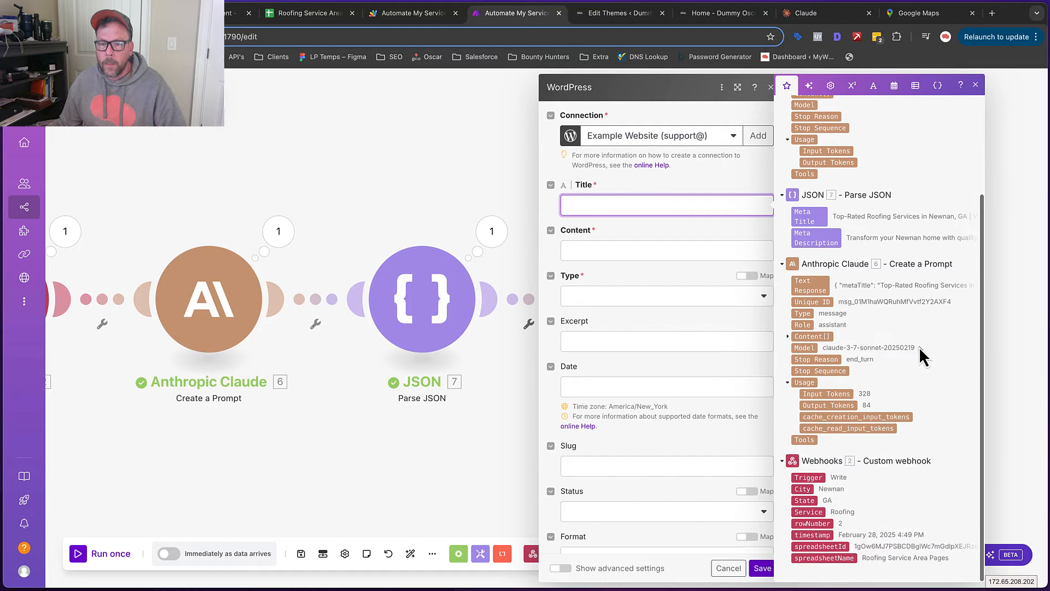
click(814, 512)
text(In)
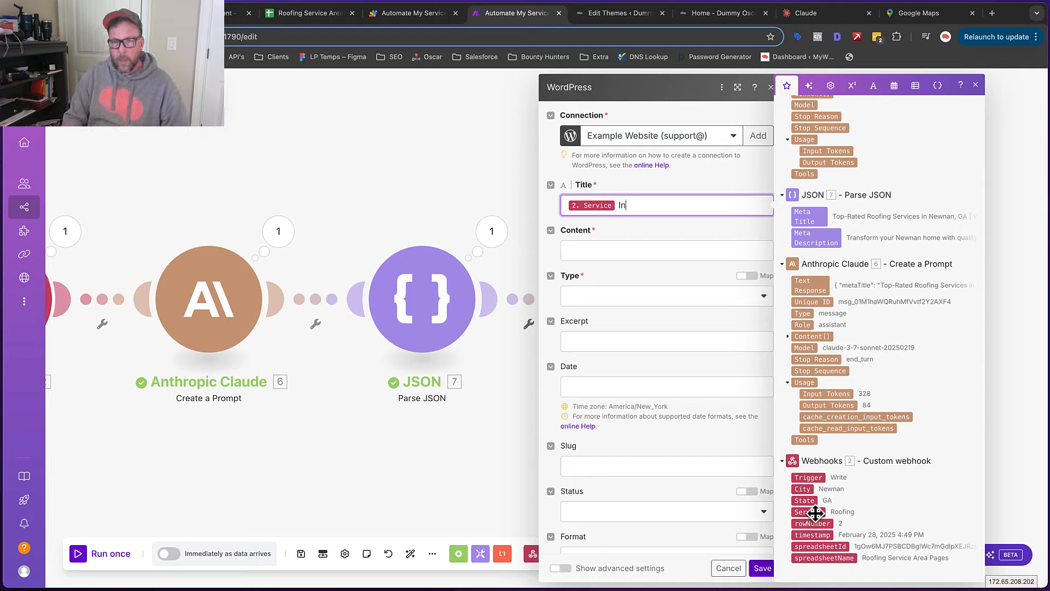
click(801, 488)
text(,)
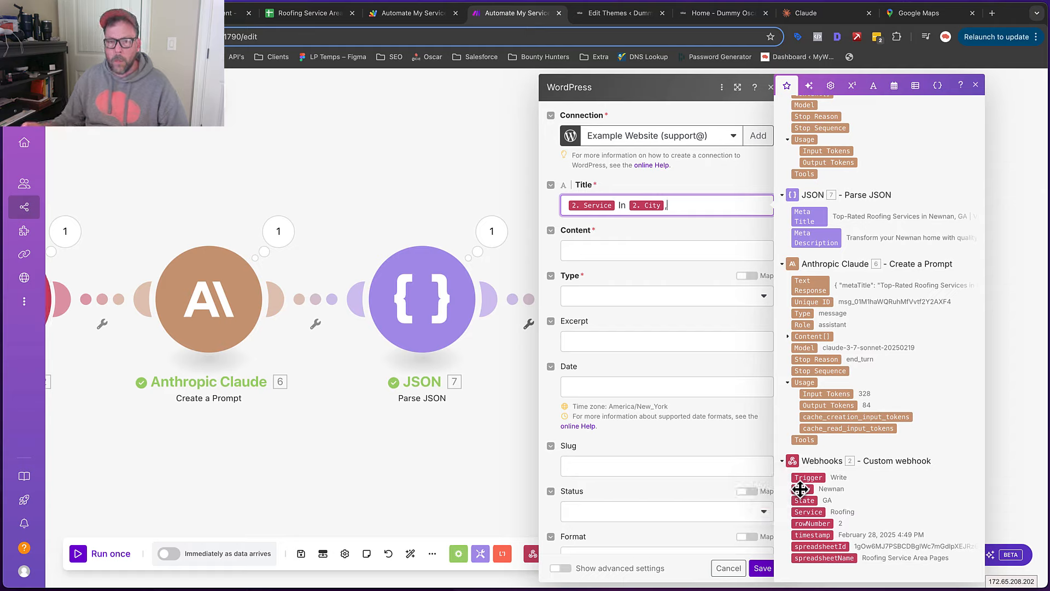
click(805, 500)
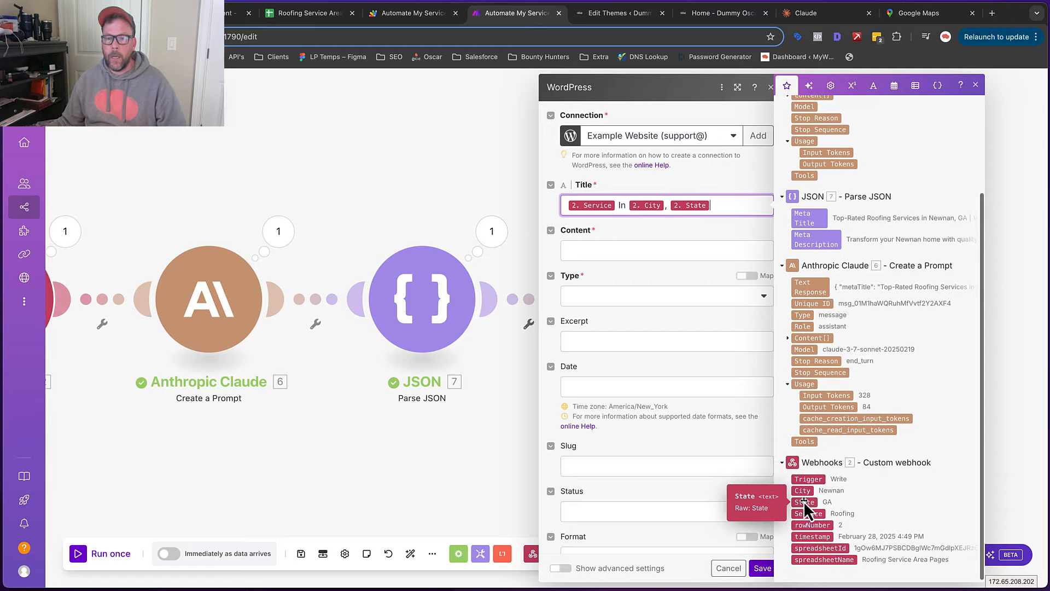
Map Claude's 8. Text Response into the post Content
click(643, 251)
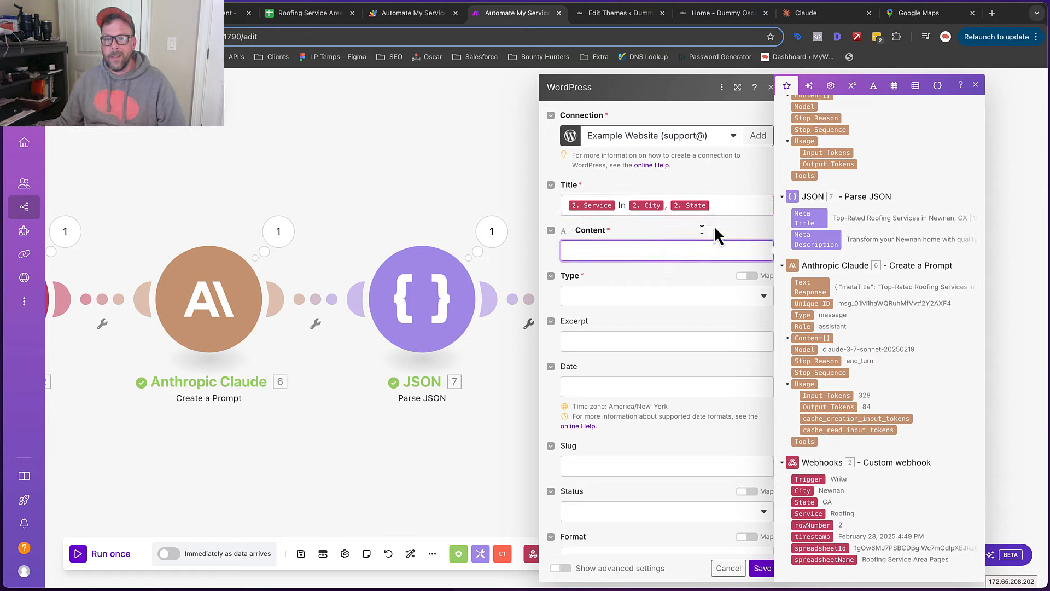
scroll(920, 166, up, 3)
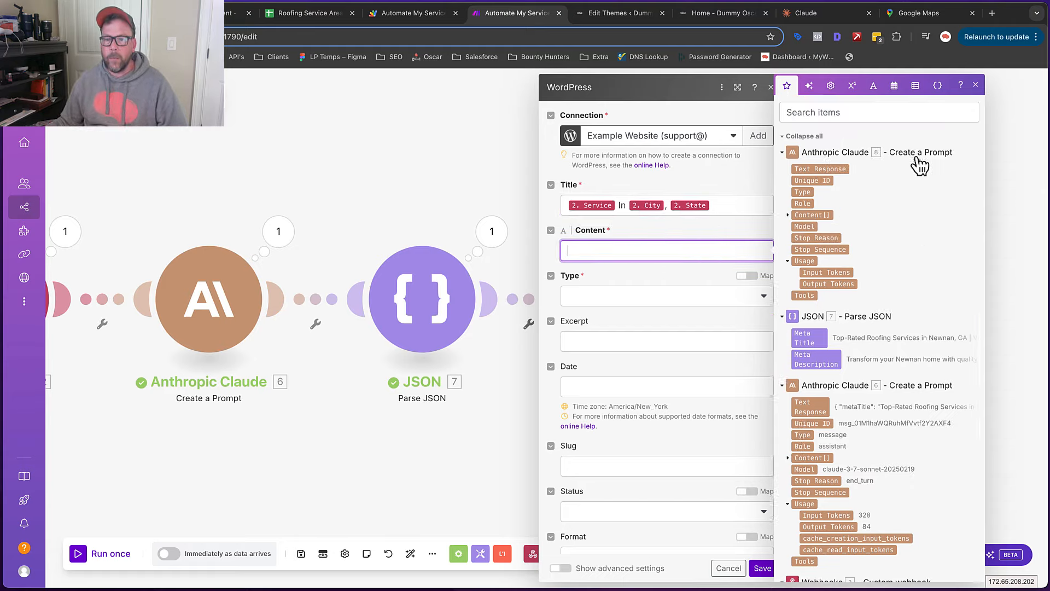
click(833, 171)
click(682, 298)
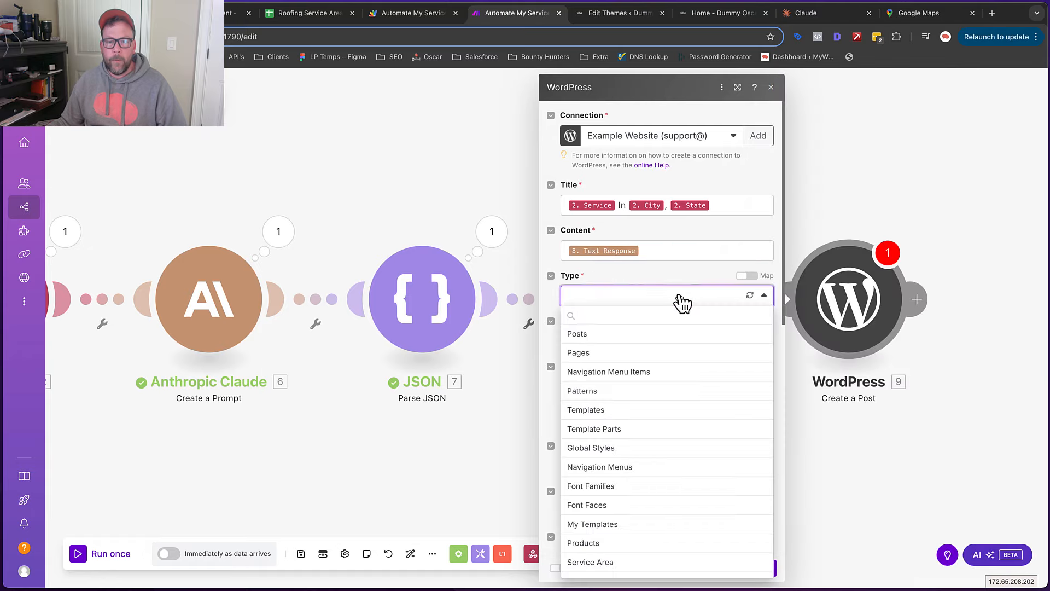
click(601, 562)
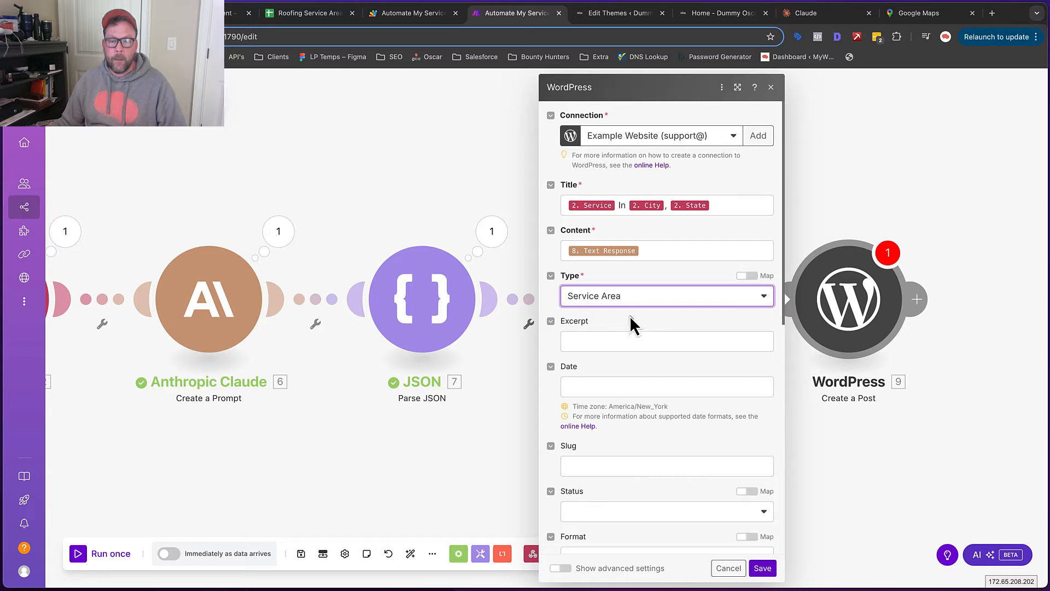
scroll(629, 316, down, 4)
scroll(628, 316, down, 2)
scroll(628, 319, up, 2)
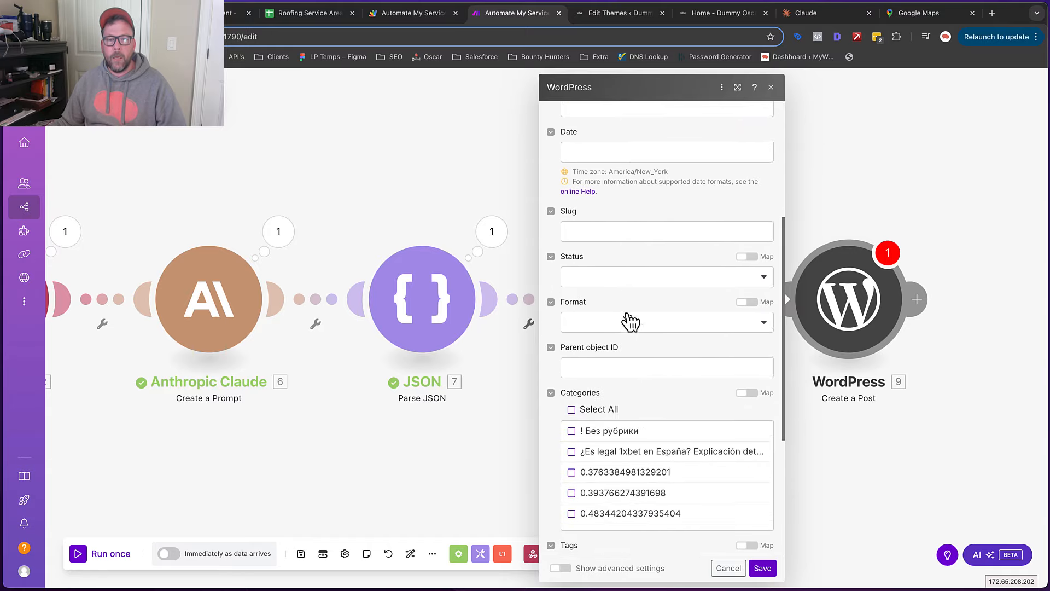
scroll(595, 231, down, 1)
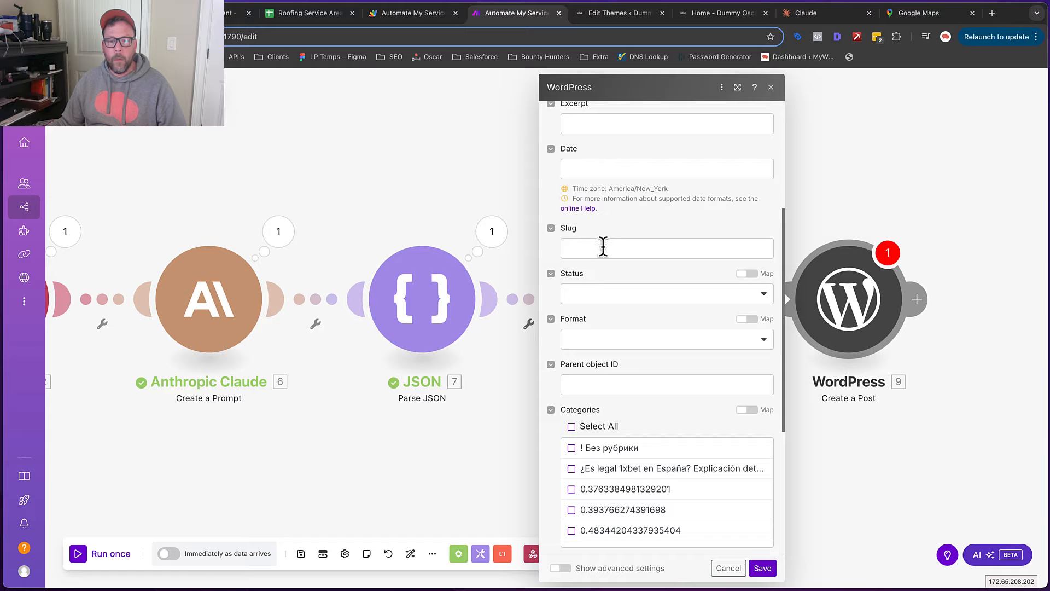
scroll(572, 193, up, 4)
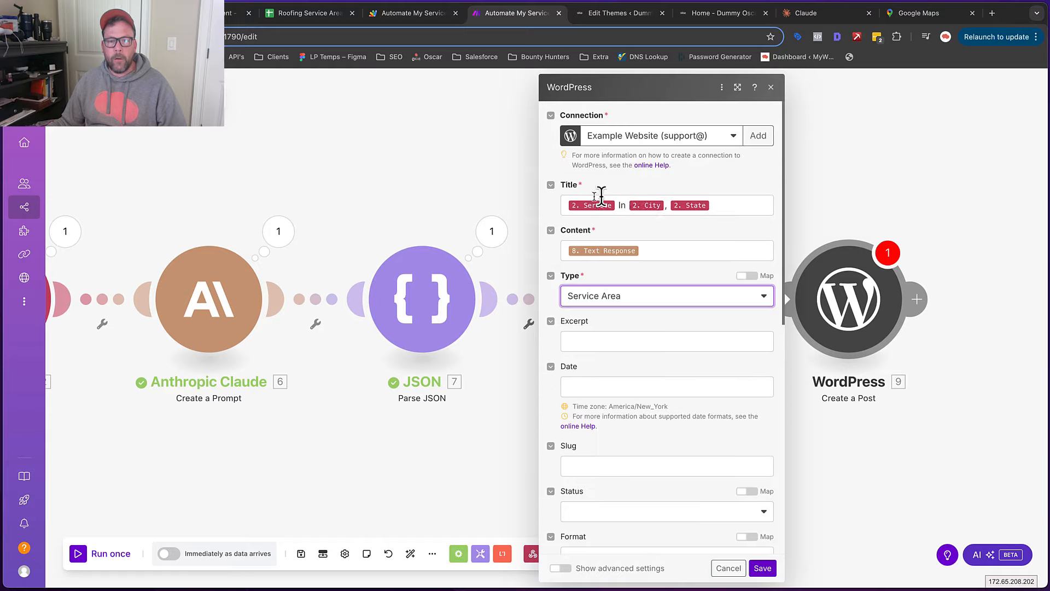
scroll(686, 354, down, 4)
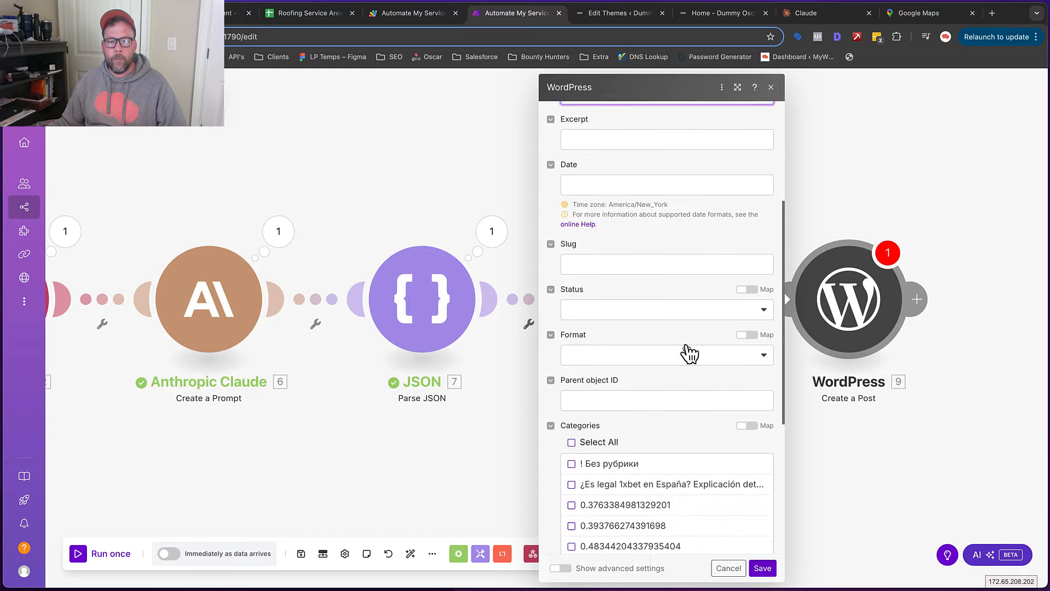
click(763, 309)
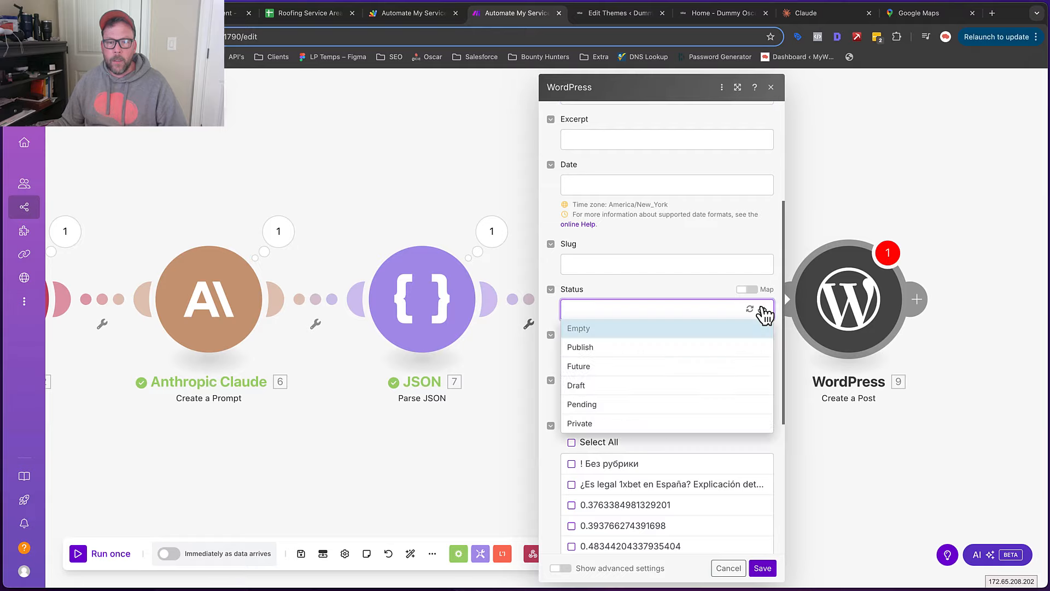
click(622, 348)
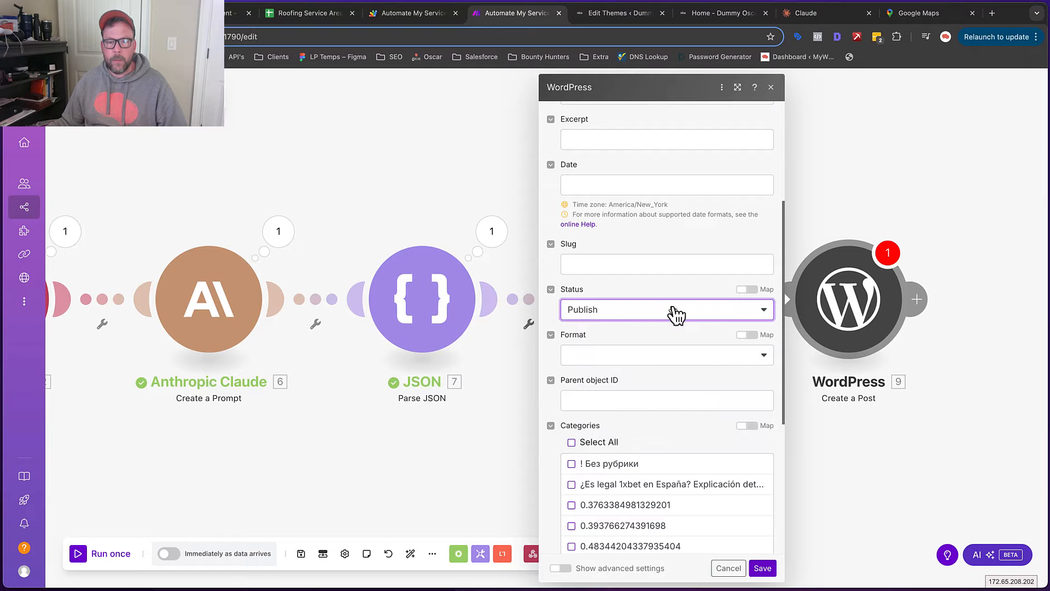
scroll(711, 328, down, 1)
click(755, 301)
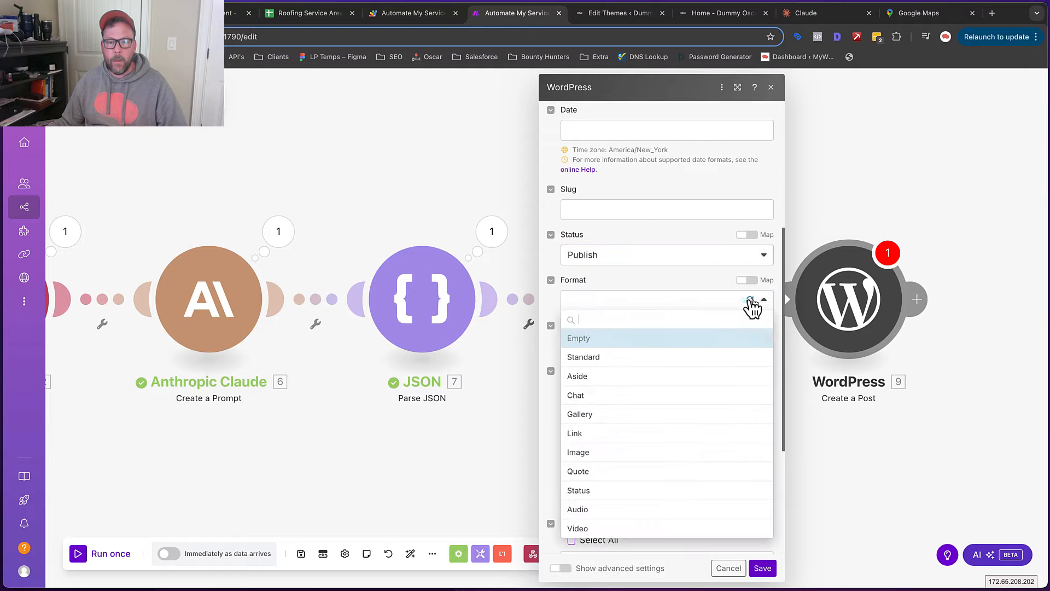
click(644, 279)
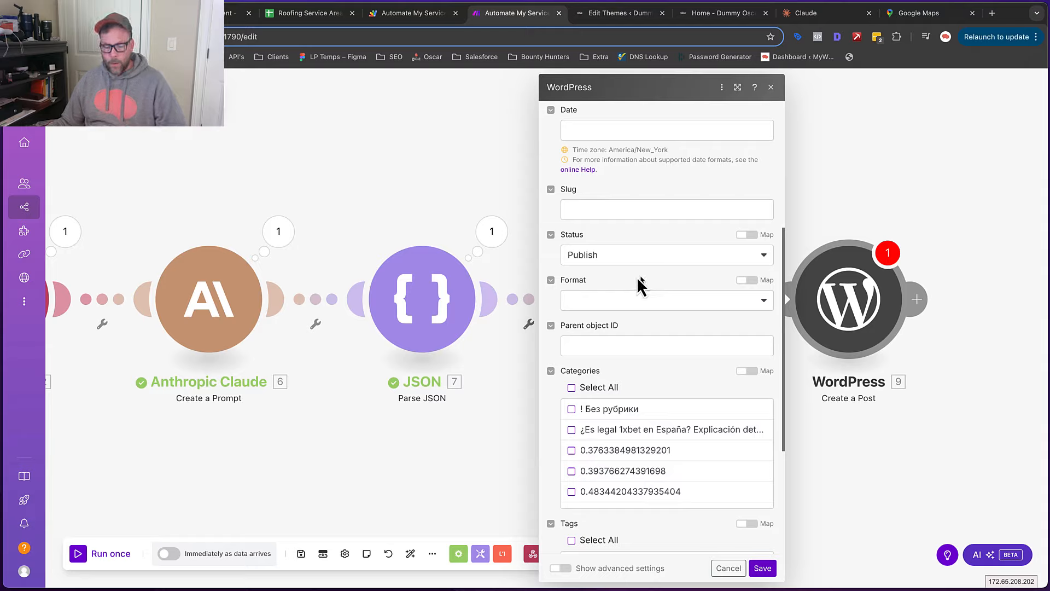
scroll(638, 278, down, 5)
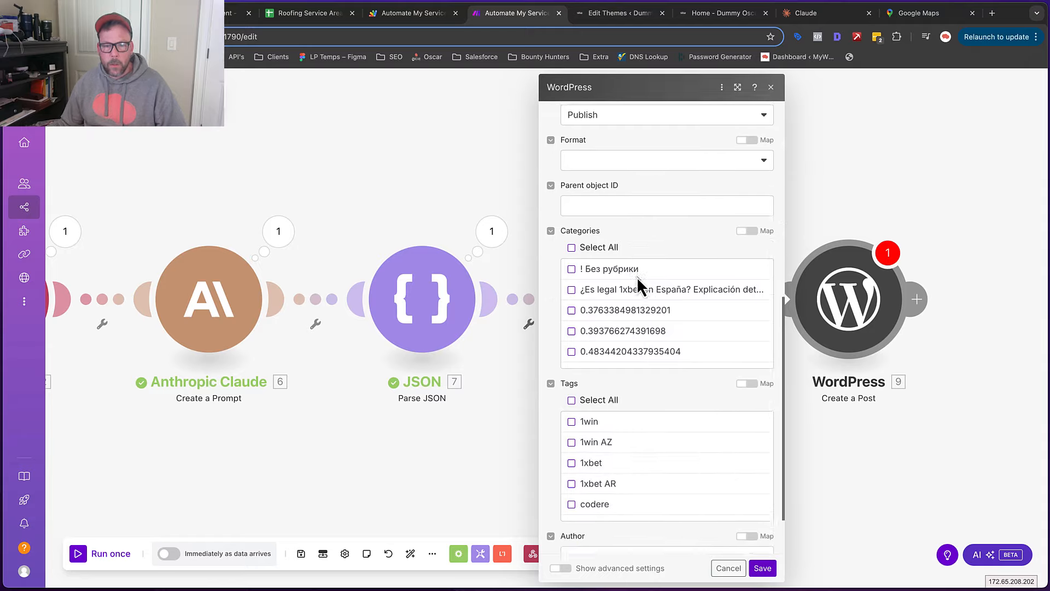
scroll(637, 277, down, 3)
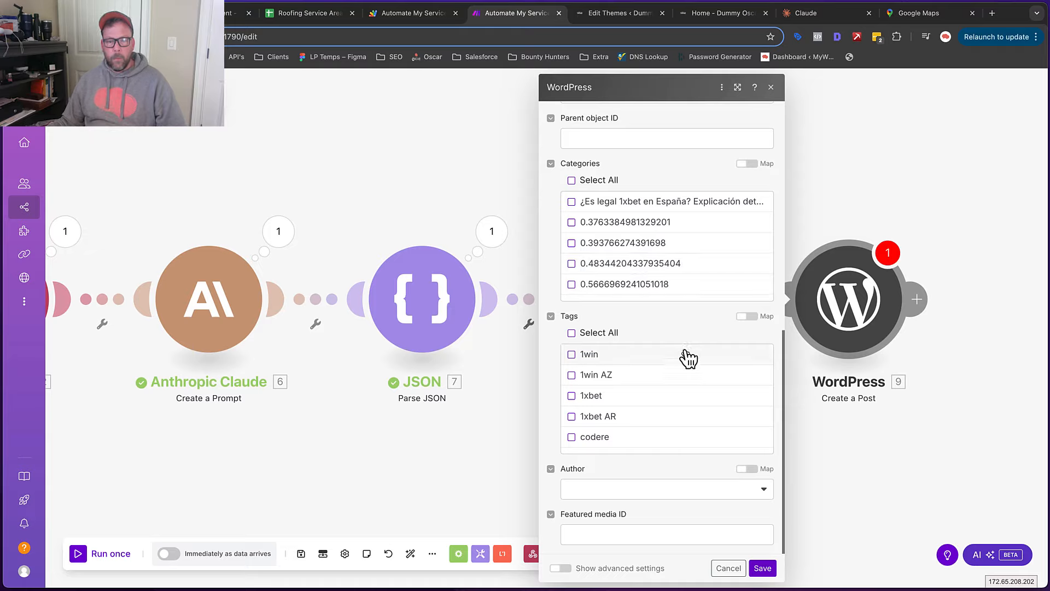
scroll(688, 358, down, 3)
scroll(684, 361, up, 3)
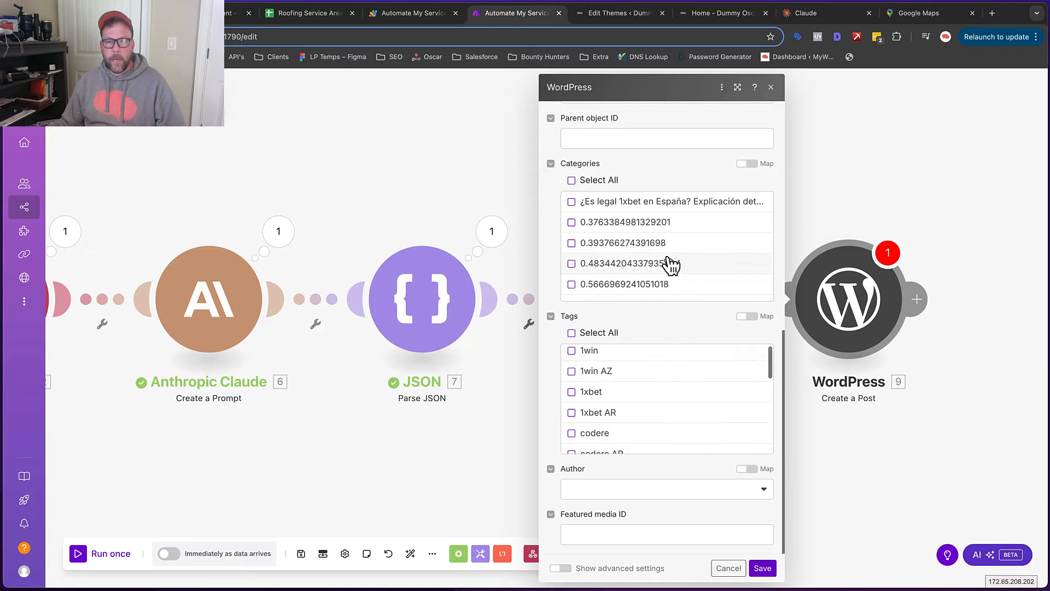
scroll(667, 265, down, 10)
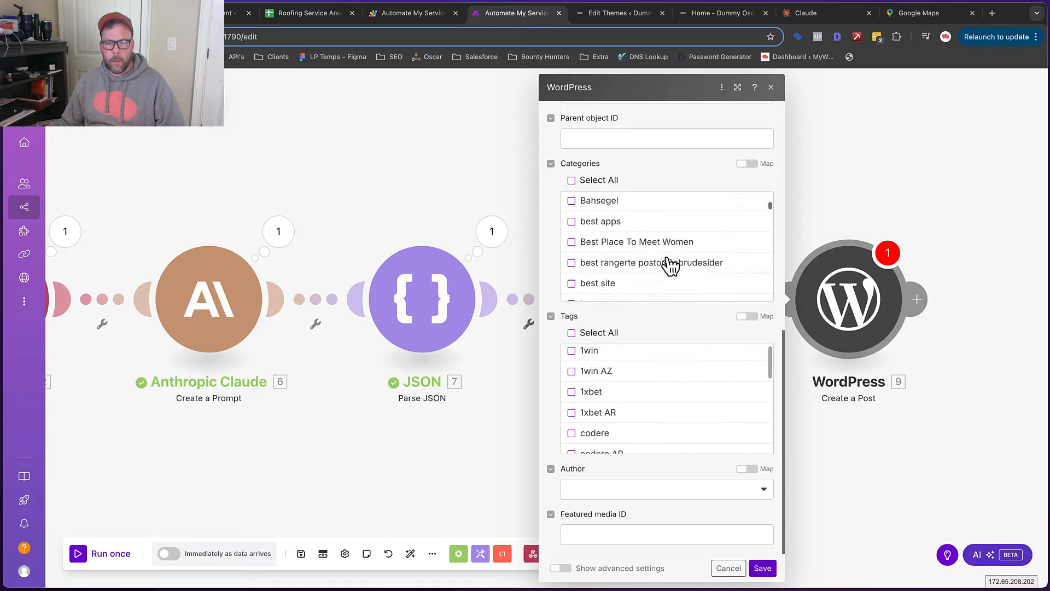
scroll(664, 268, down, 1)
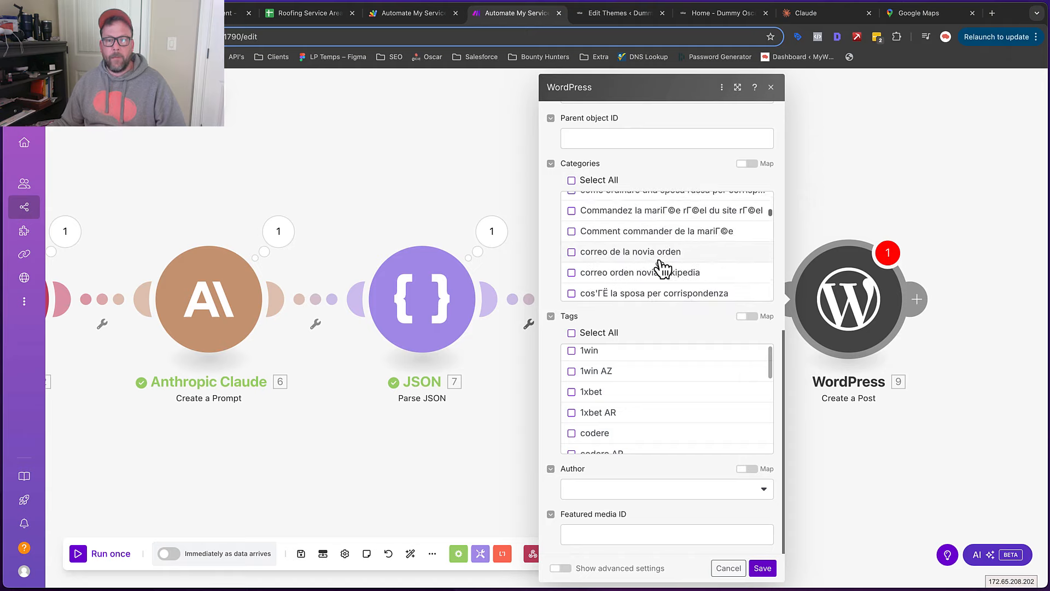
scroll(660, 264, down, 8)
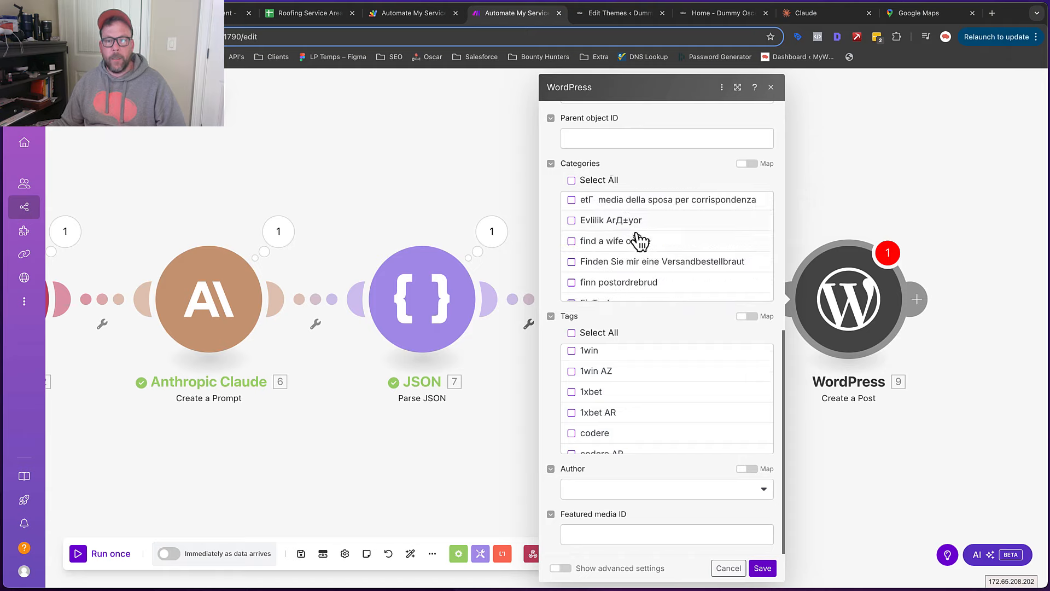
scroll(638, 240, down, 3)
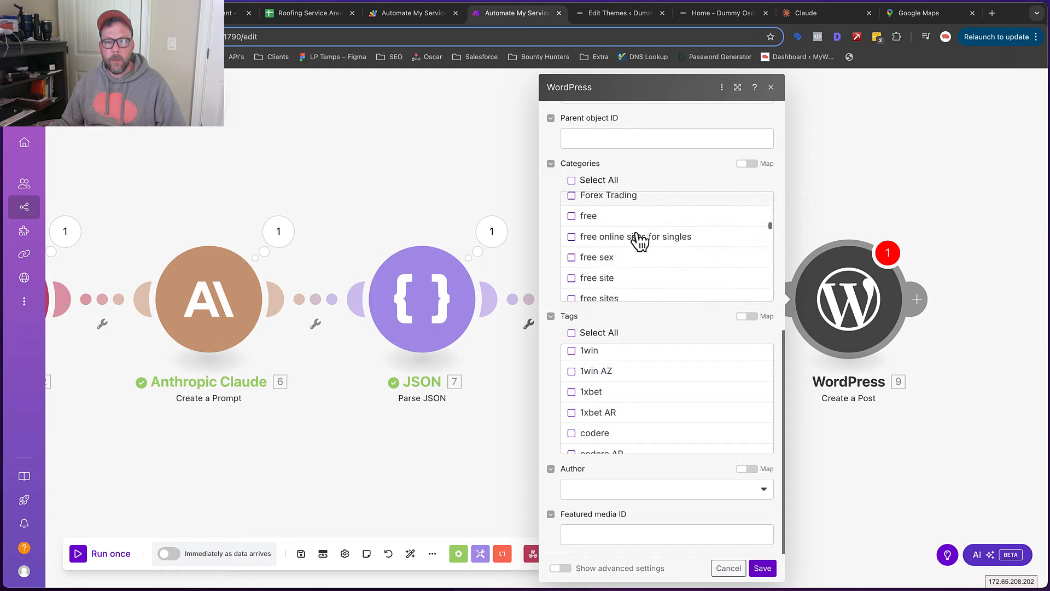
scroll(639, 241, down, 15)
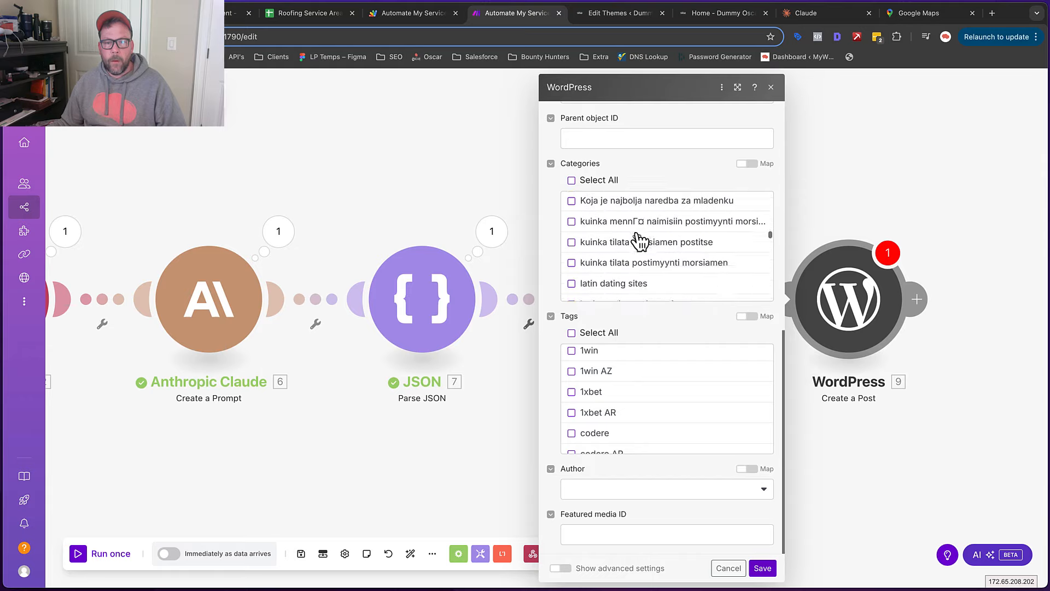
scroll(639, 241, down, 6)
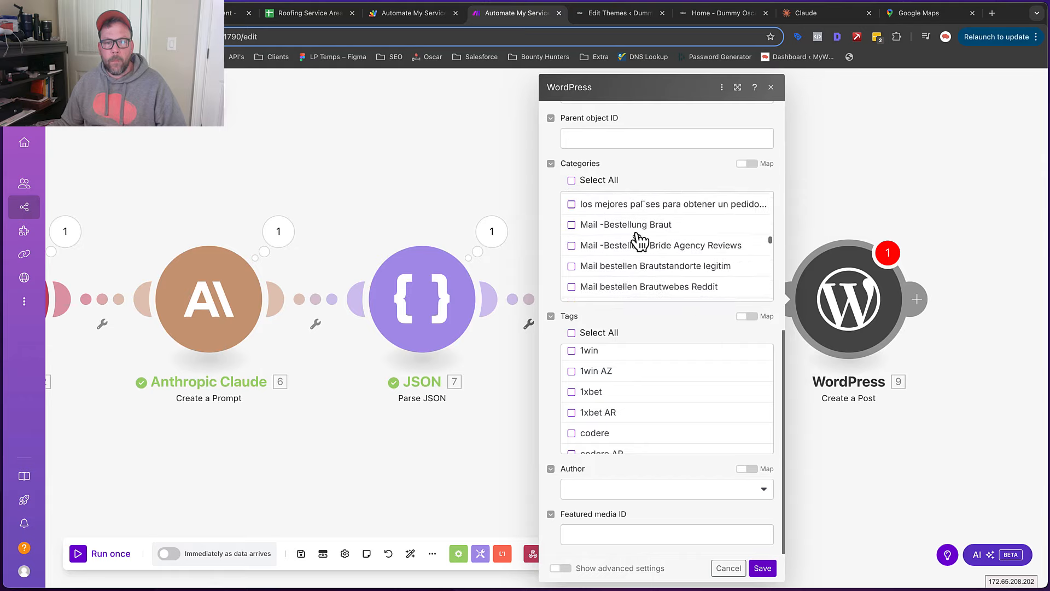
scroll(639, 241, down, 15)
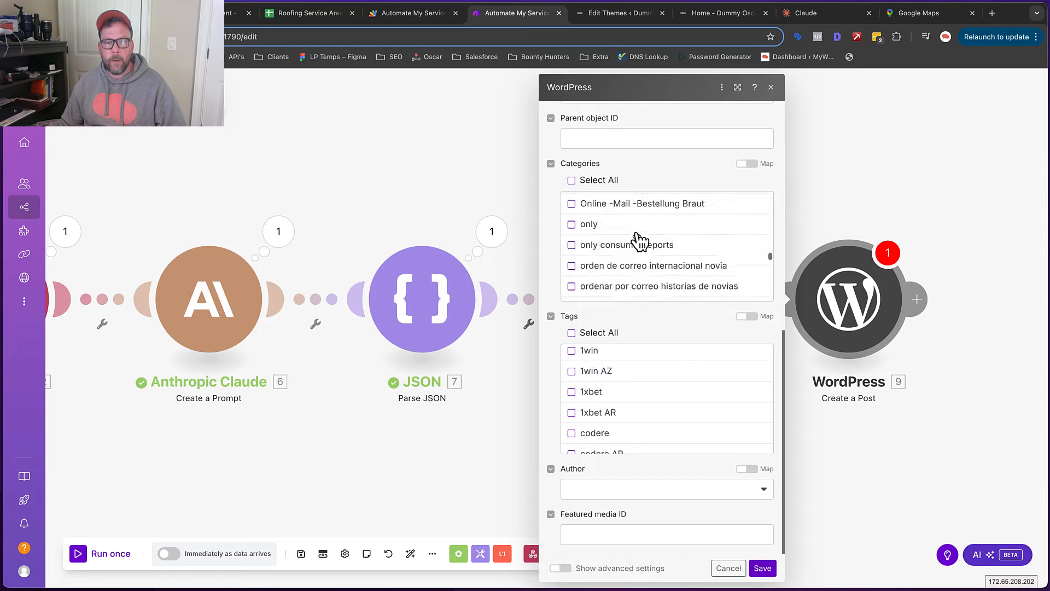
scroll(639, 240, down, 8)
scroll(639, 241, down, 15)
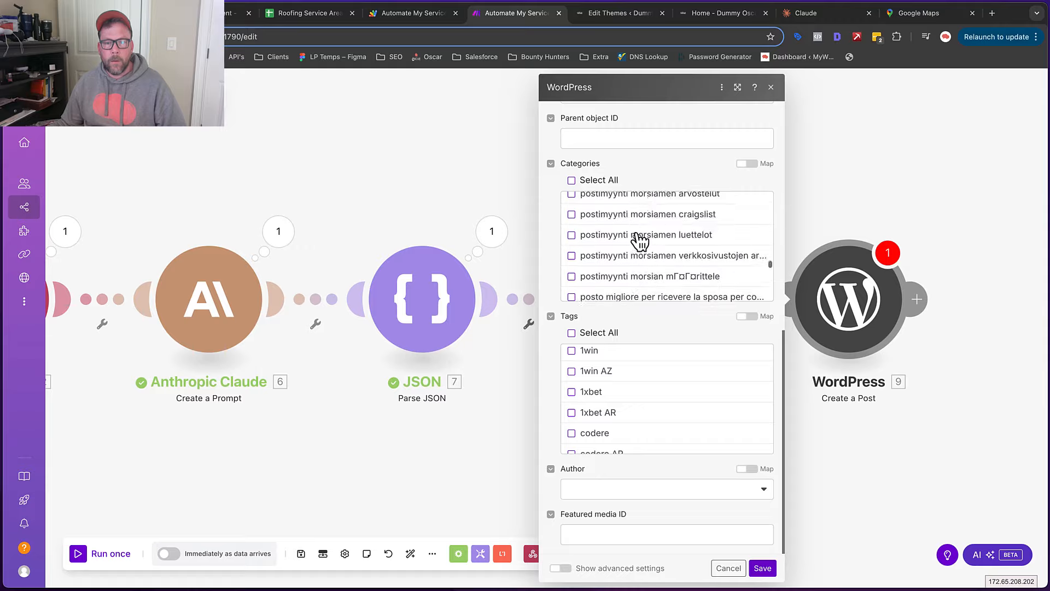
scroll(639, 240, up, 3)
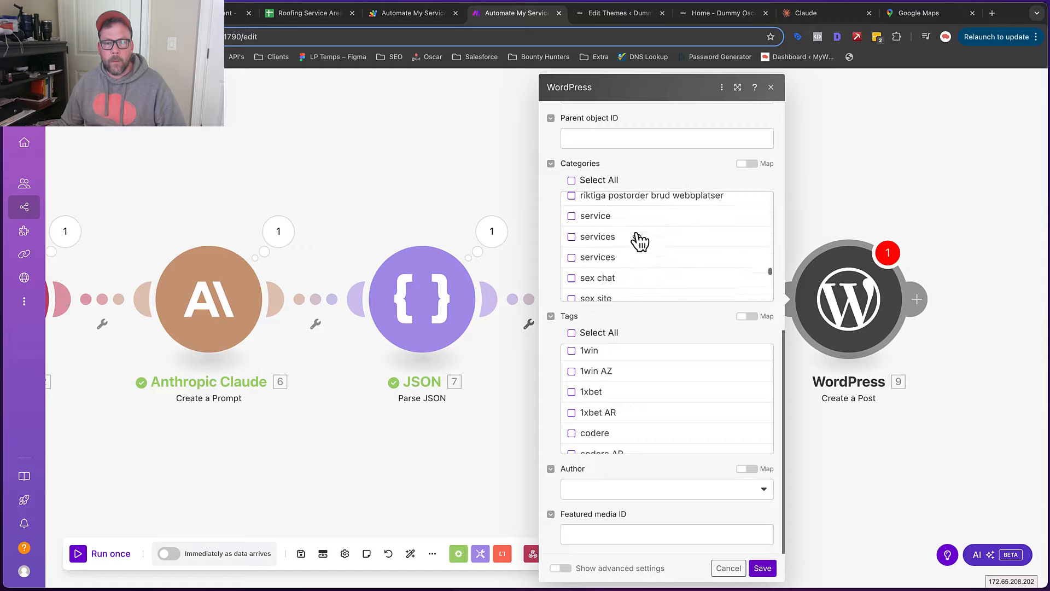
Review the Service Area categories Gutters, Inspection and Roofing in WordPress admin, then return to Make
click(717, 17)
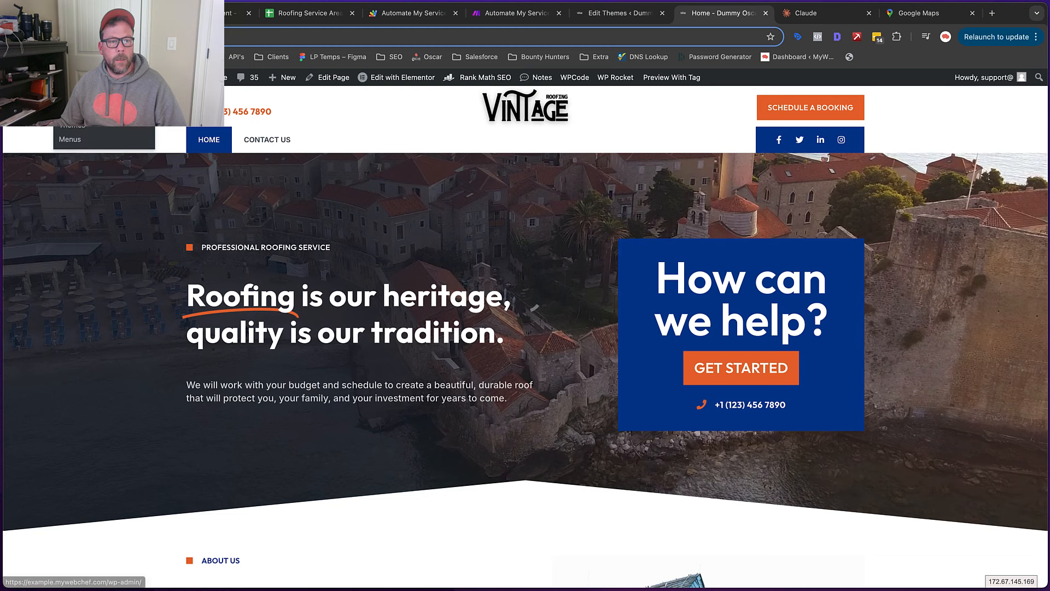
click(76, 82)
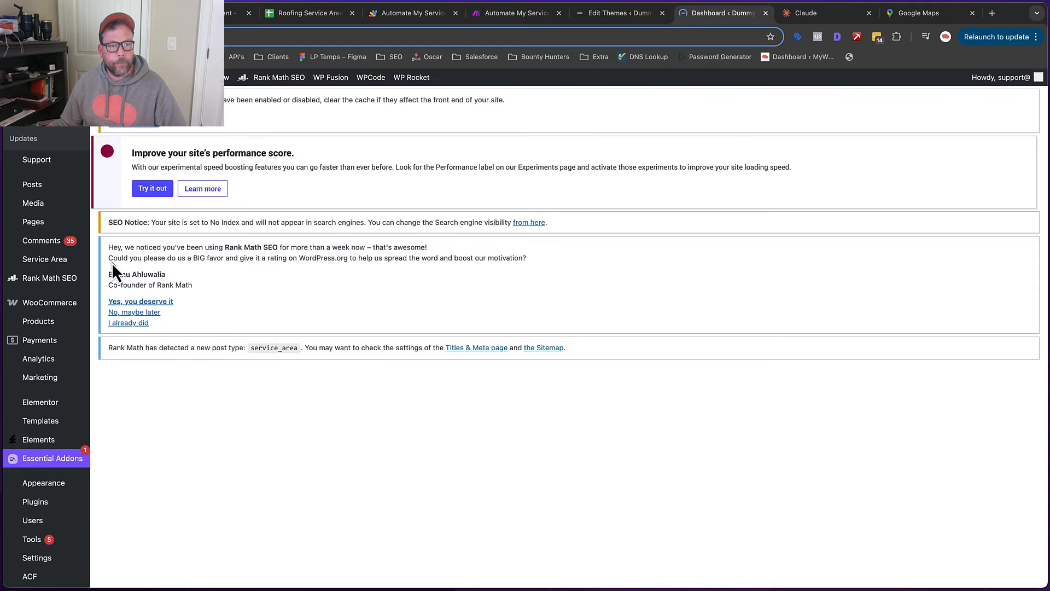
click(44, 261)
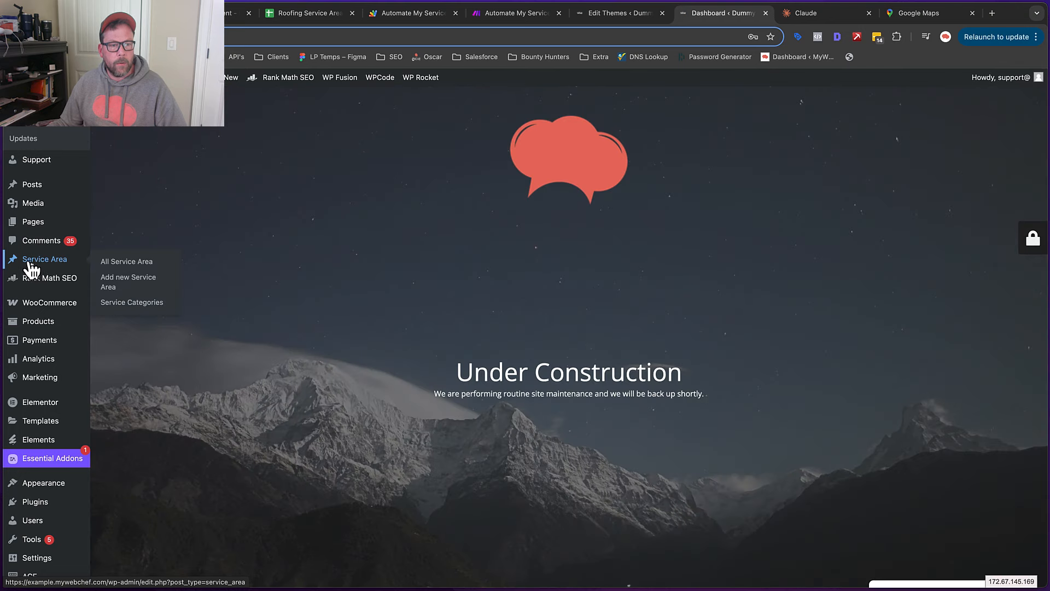
mouse_move(45, 274)
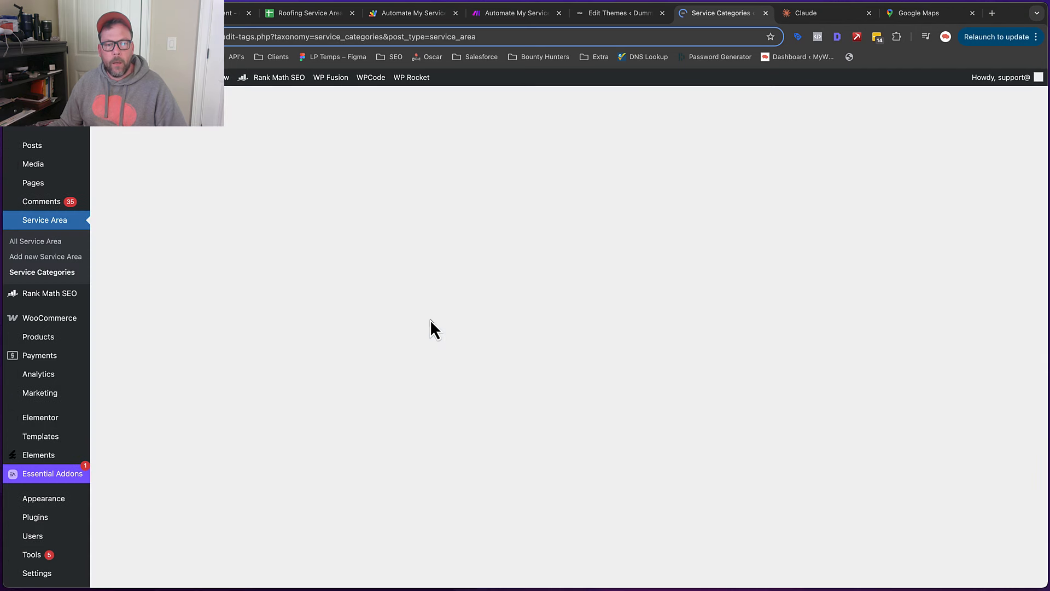
scroll(429, 319, down, 2)
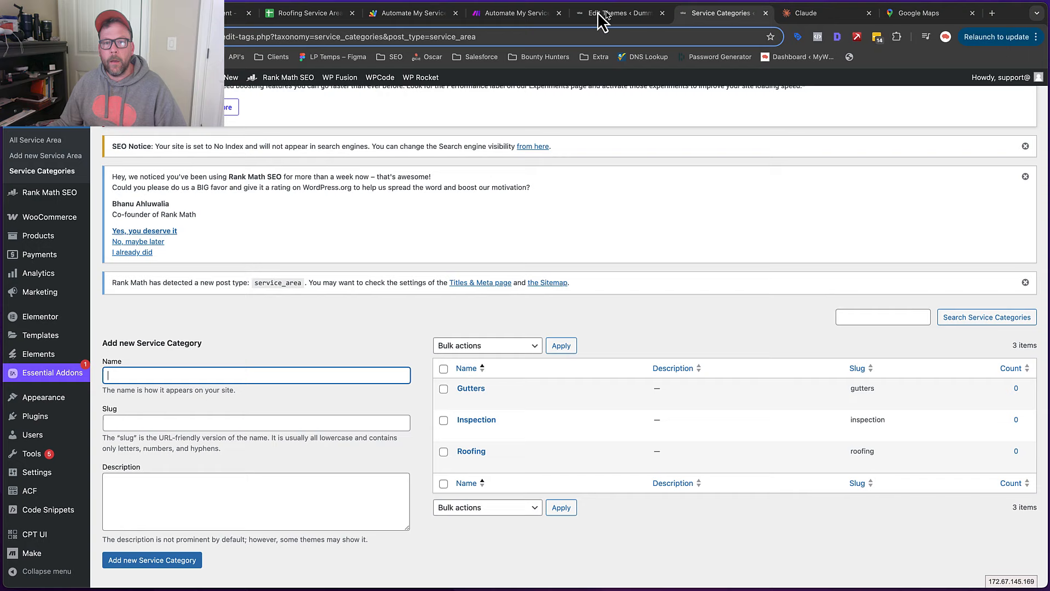
click(528, 10)
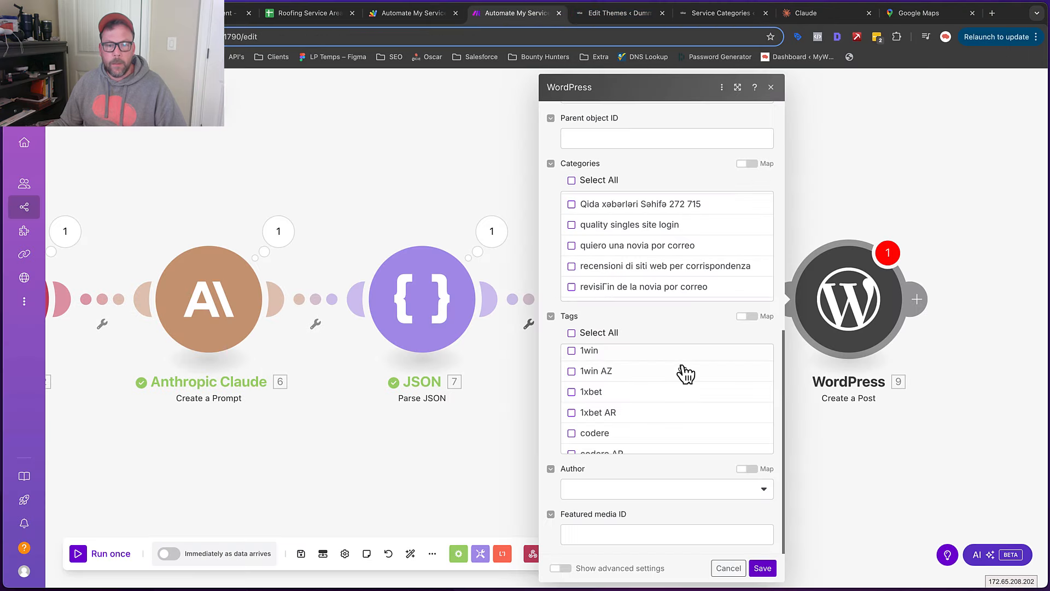
scroll(685, 373, down, 5)
scroll(696, 427, up, 3)
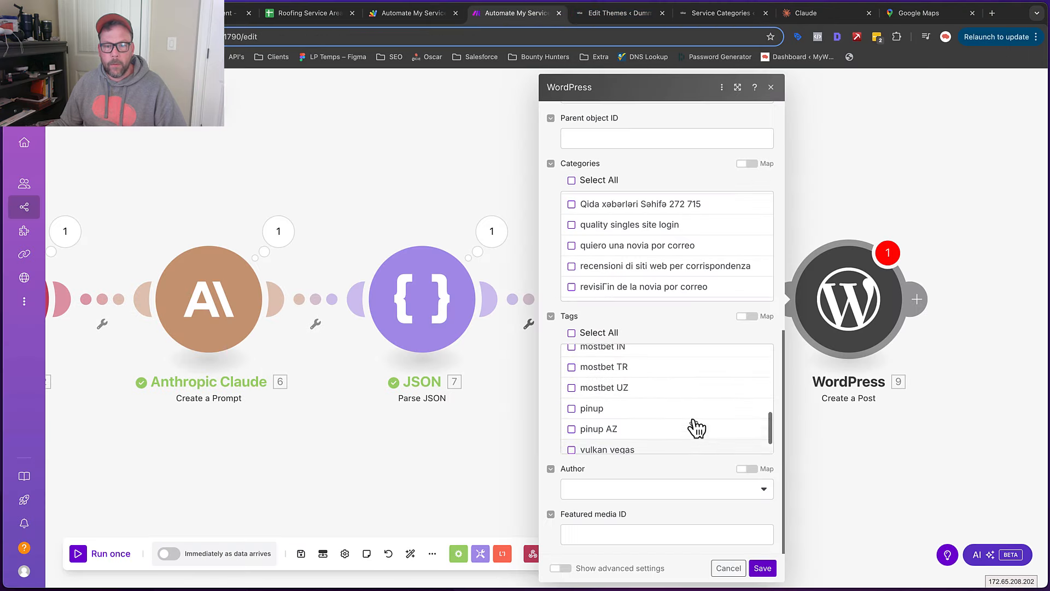
scroll(696, 427, up, 2)
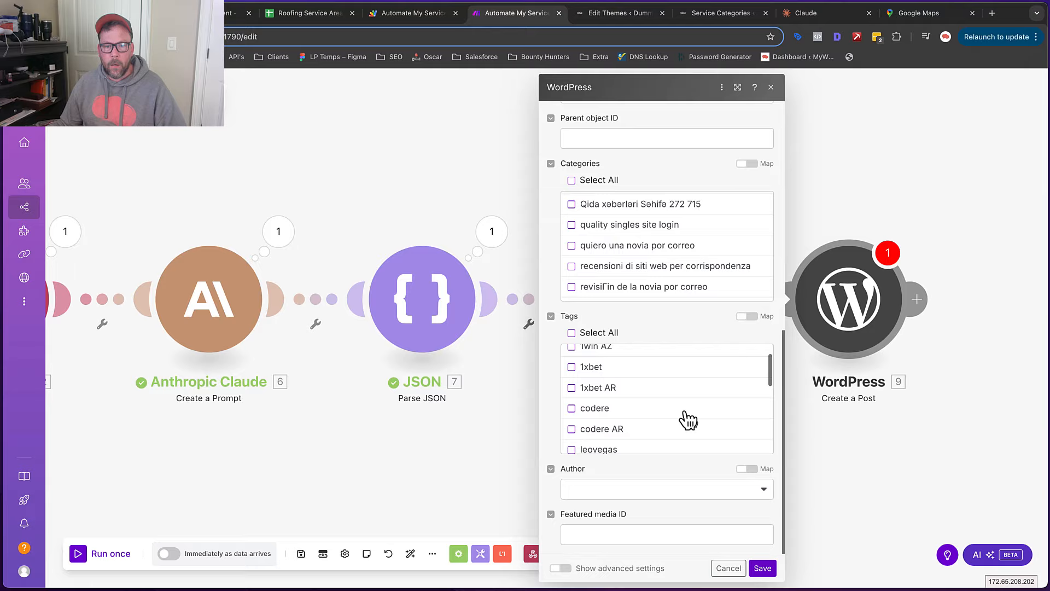
scroll(683, 419, up, 2)
scroll(680, 392, down, 1)
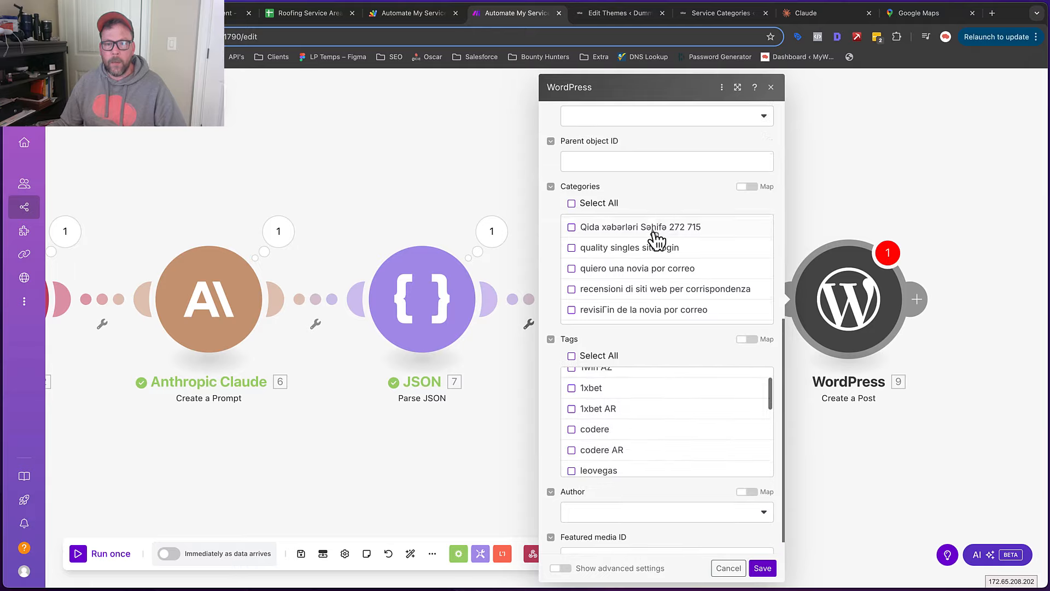
scroll(656, 238, down, 2)
scroll(656, 243, down, 1)
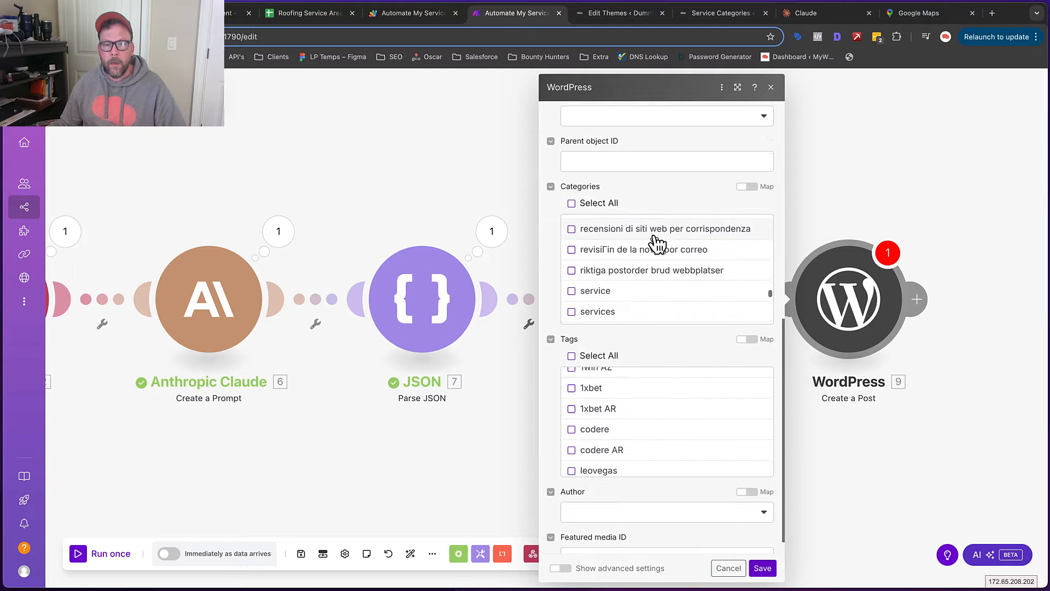
scroll(656, 244, down, 10)
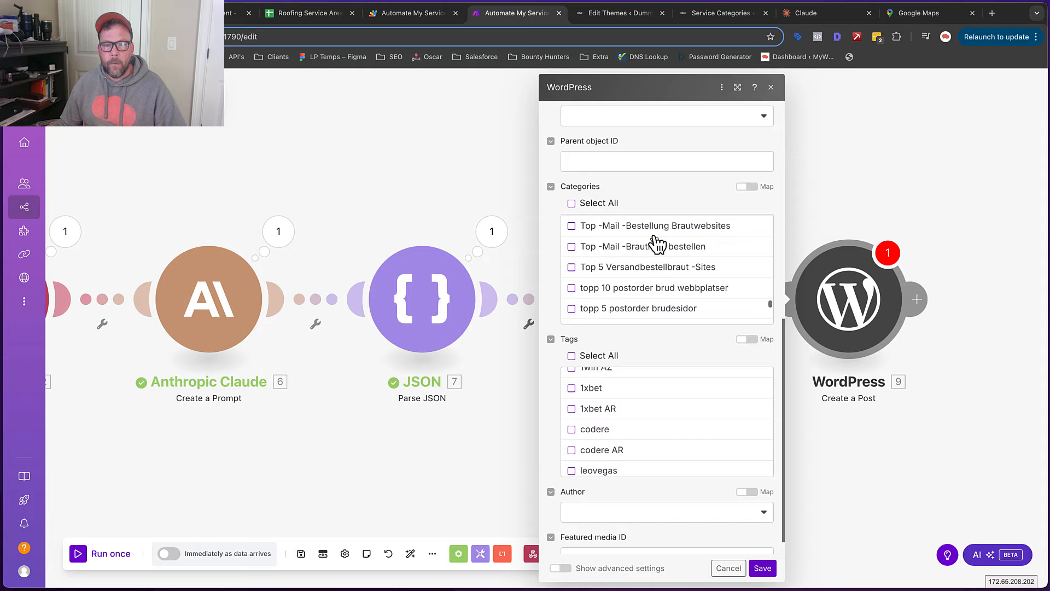
scroll(656, 243, down, 5)
scroll(656, 244, down, 10)
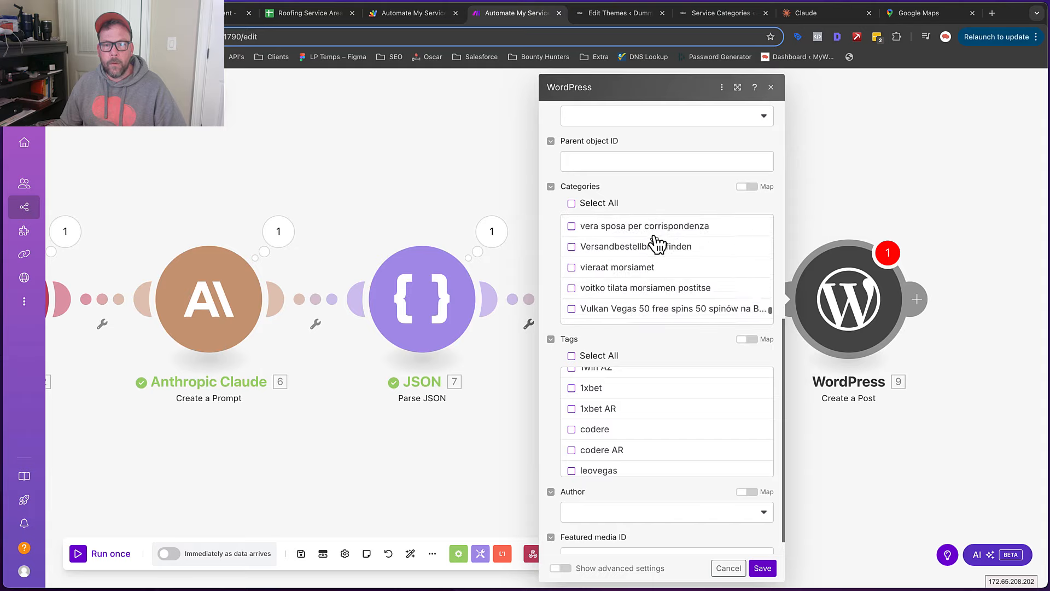
scroll(656, 243, up, 5)
scroll(656, 243, up, 10)
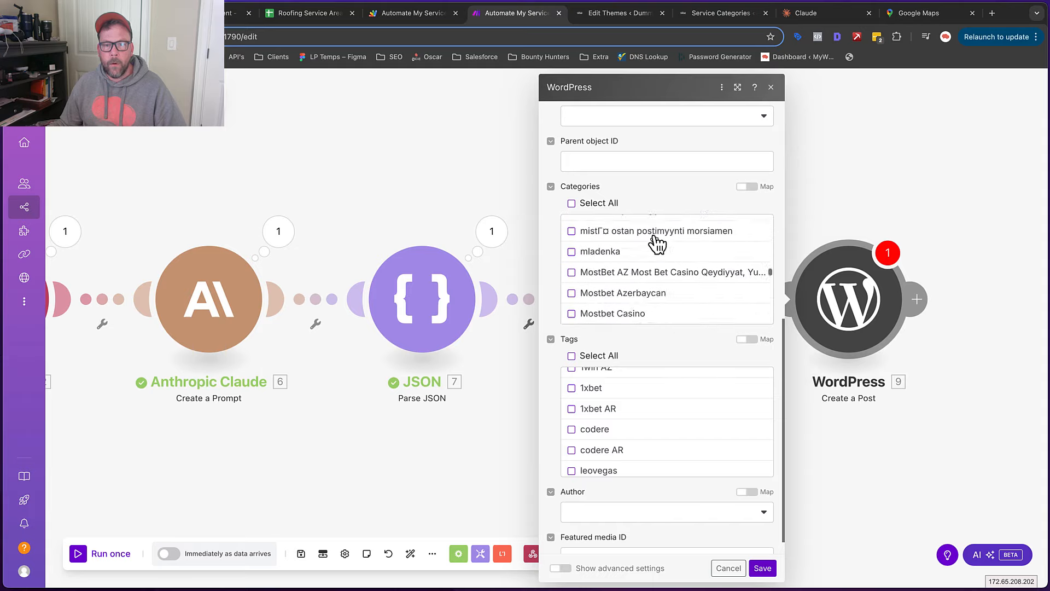
scroll(656, 243, up, 15)
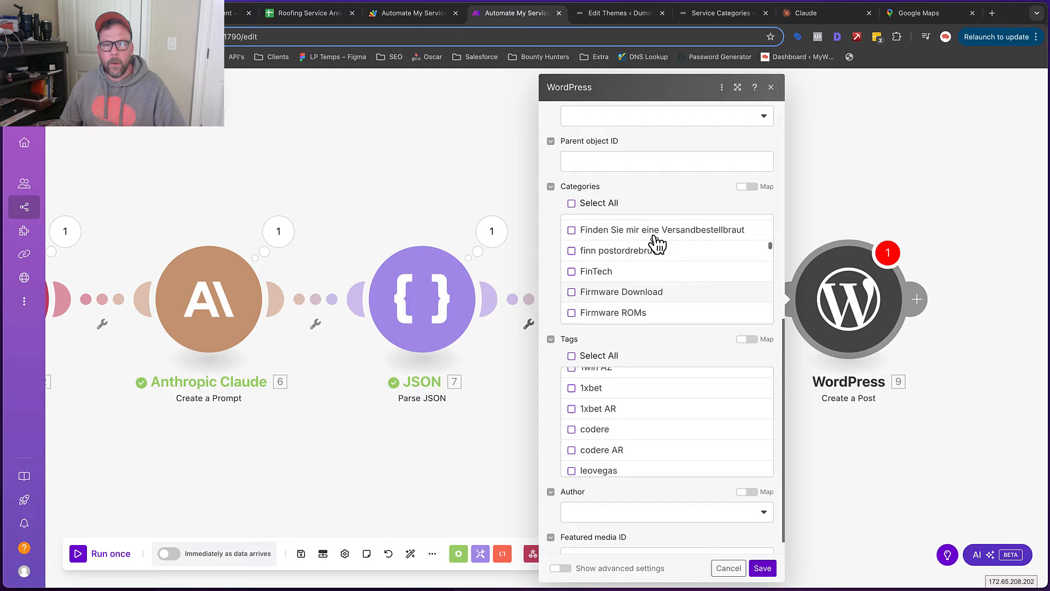
scroll(656, 244, down, 5)
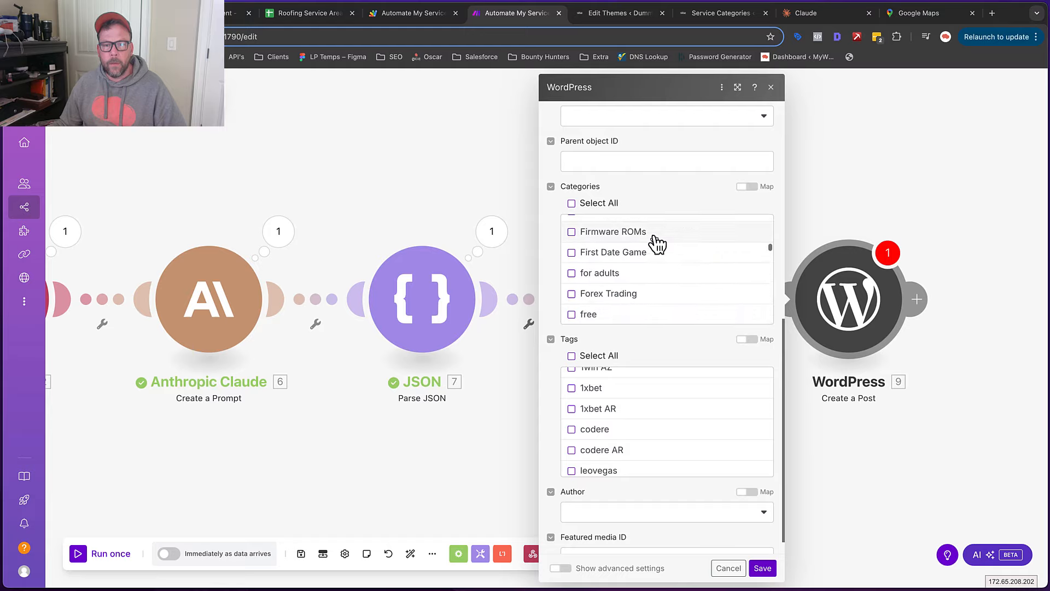
scroll(657, 243, down, 3)
scroll(656, 252, up, 2)
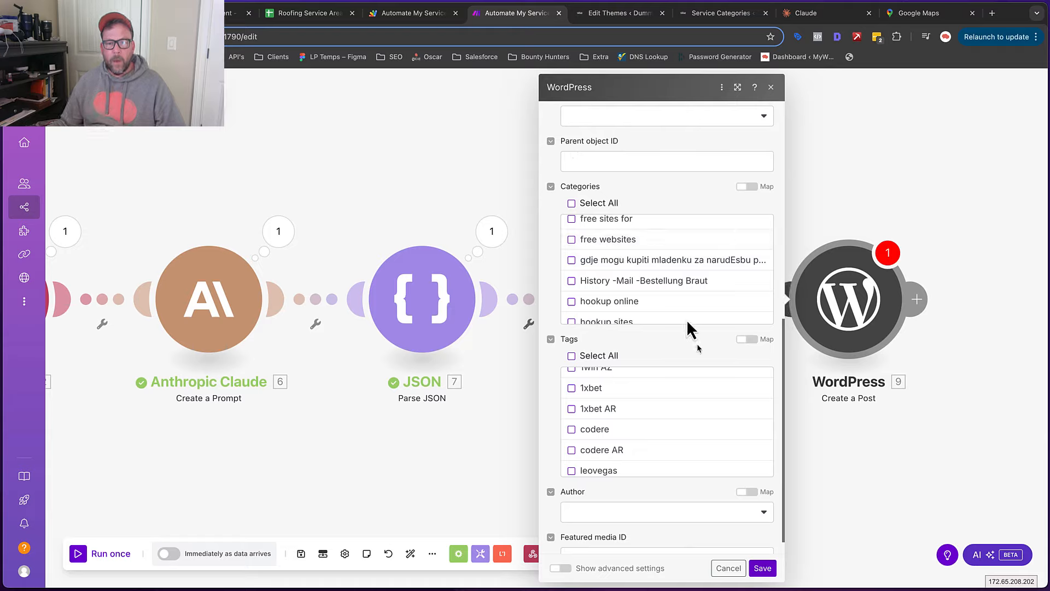
Enable advanced settings and add an empty Item 1 under Metadata (custom fields)
click(561, 567)
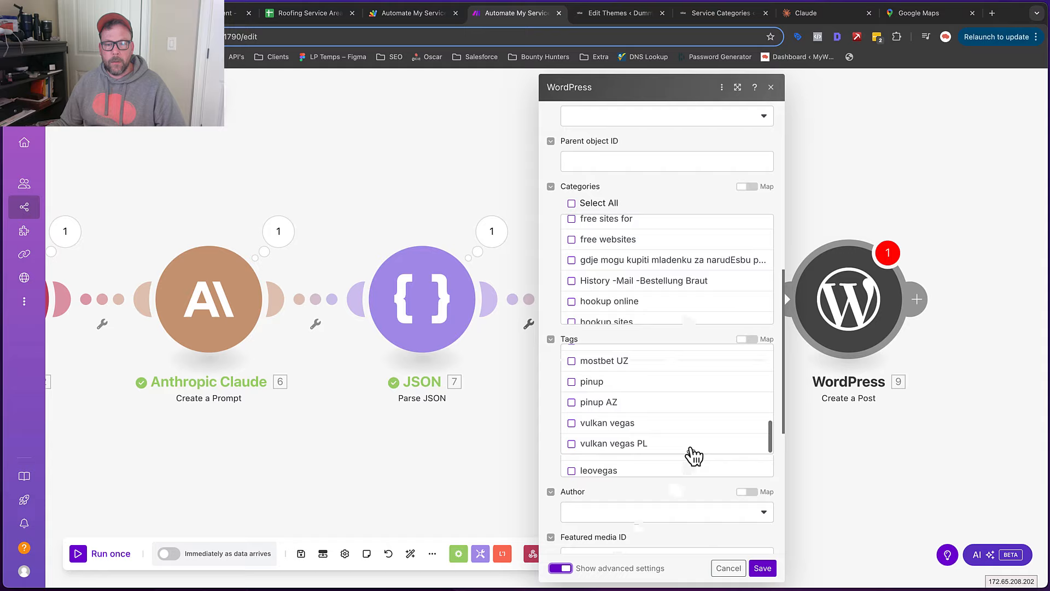
scroll(692, 477, down, 5)
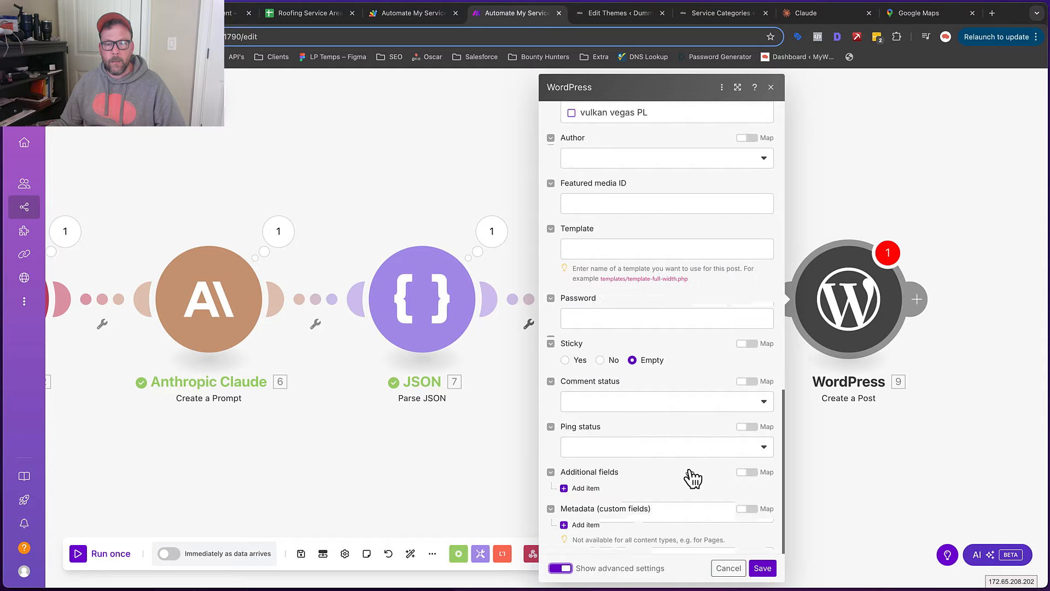
click(583, 525)
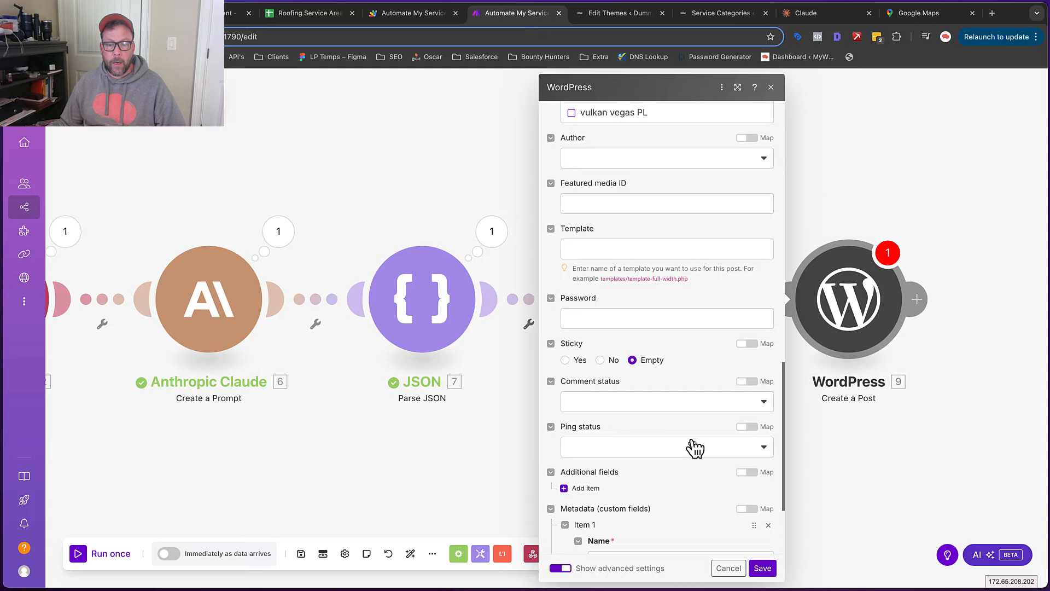
scroll(696, 437, down, 3)
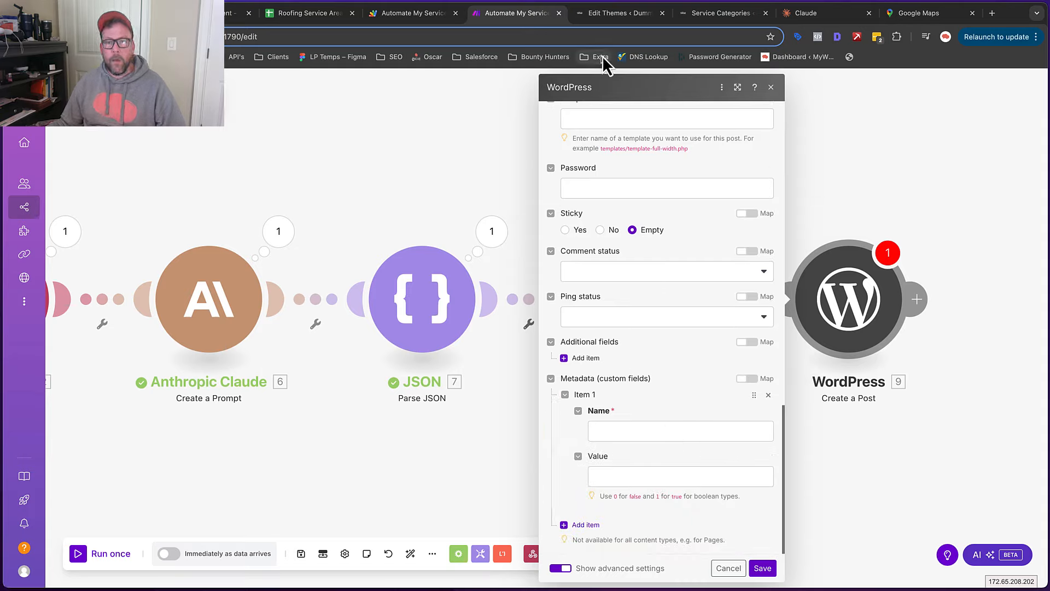
Copy the service_city field name from the ACF service area field group and go back to Make
click(705, 13)
mouse_move(43, 495)
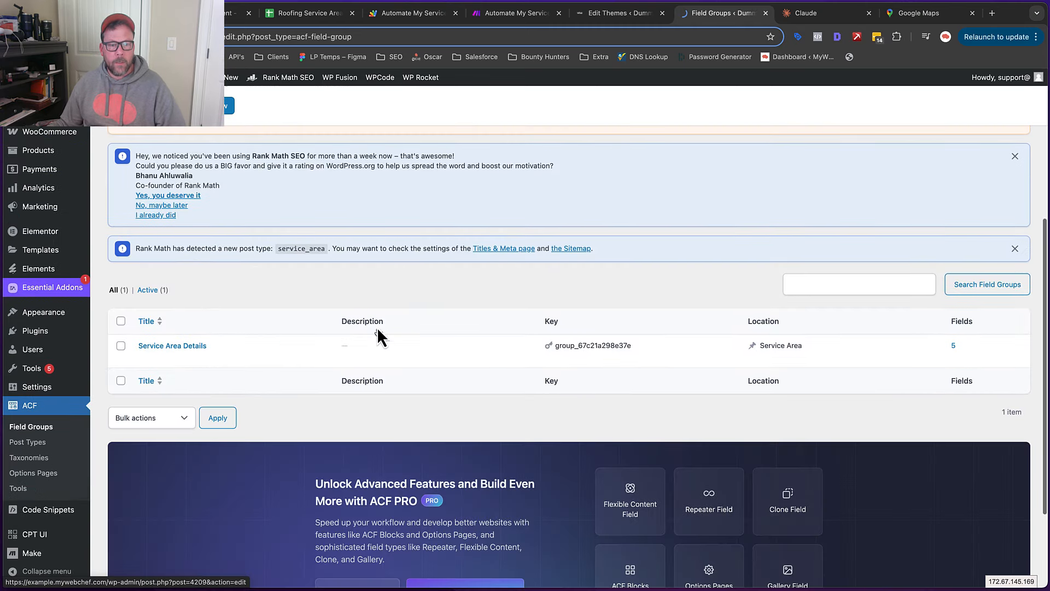
mouse_move(146, 358)
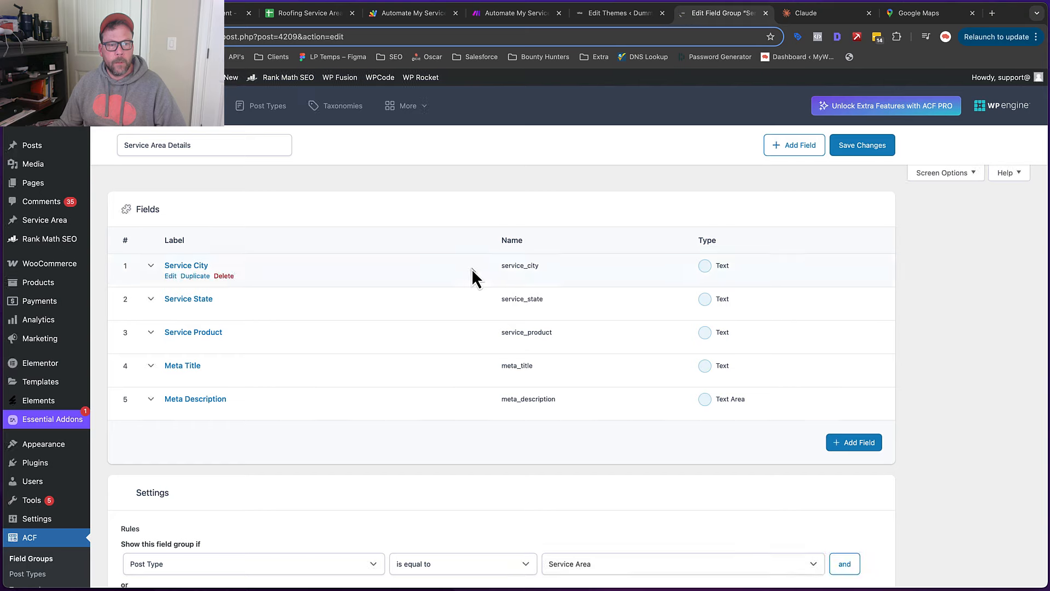
scroll(528, 273, down, 6)
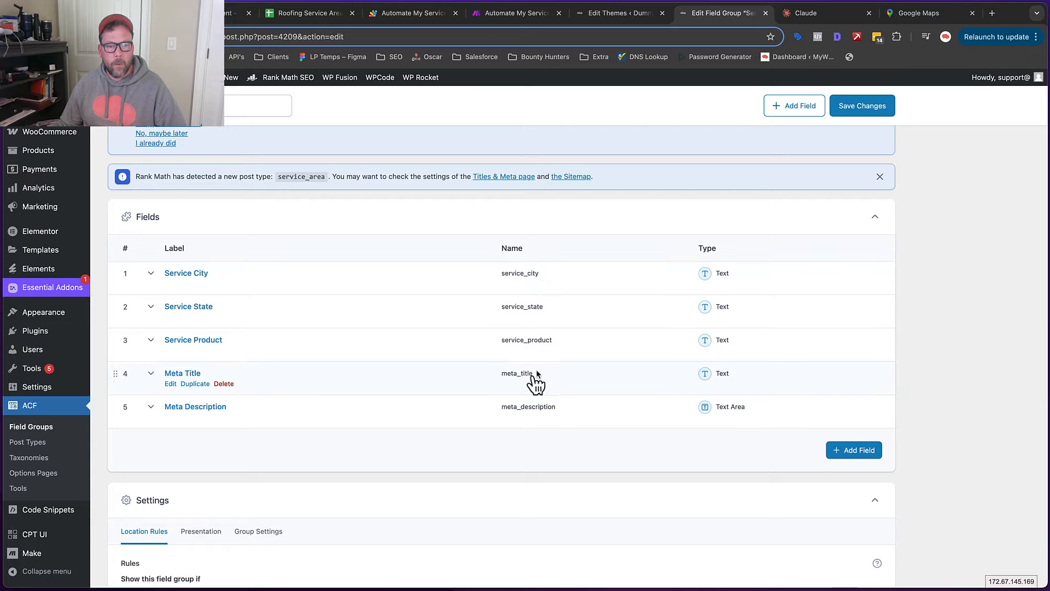
click(543, 274)
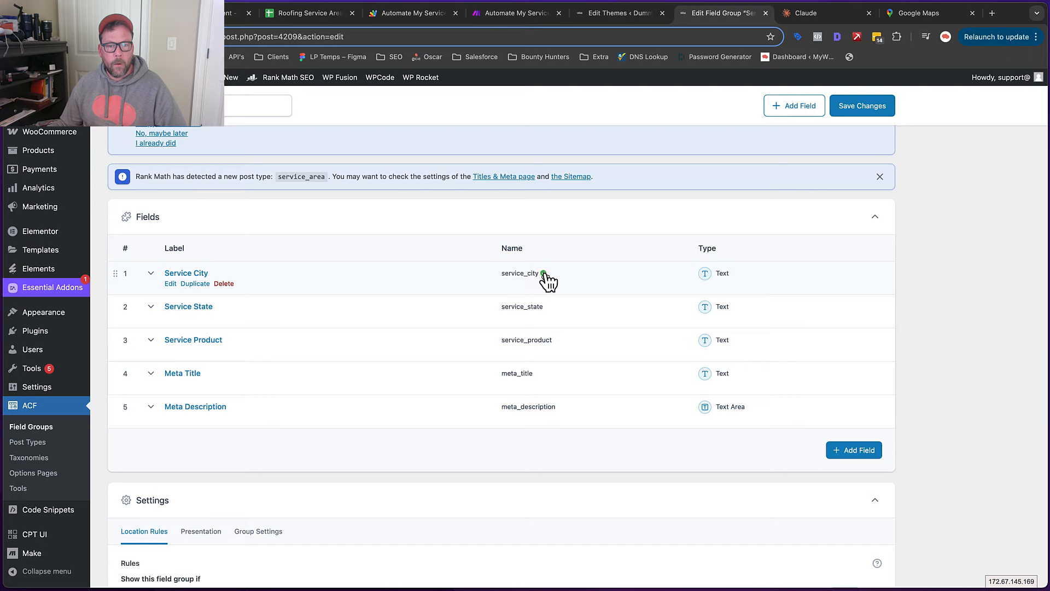
click(521, 21)
Set the first custom field to service_city, mapped to the webhook's City
click(610, 431)
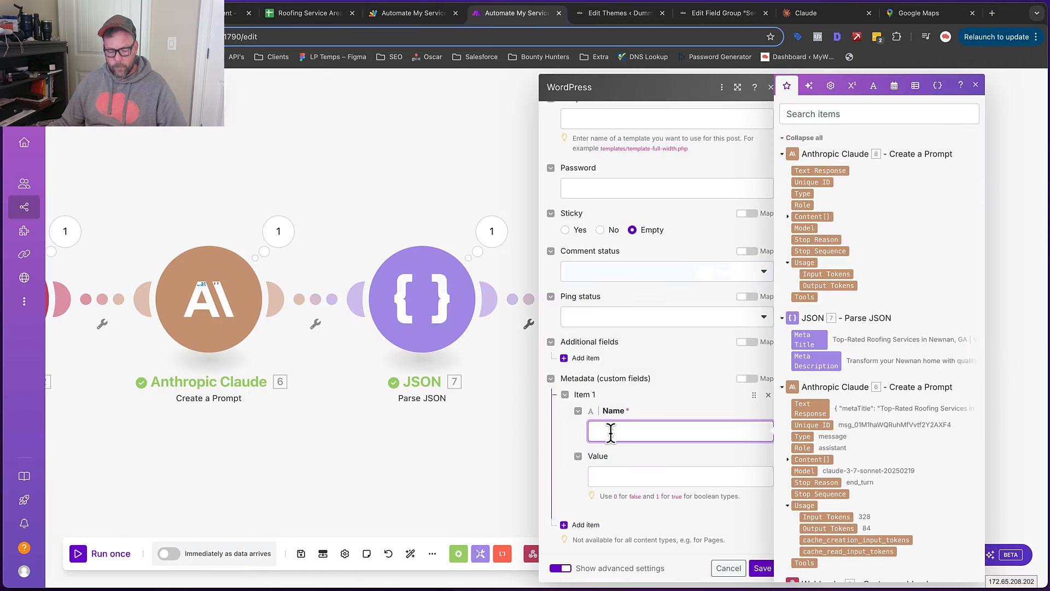
key(super+v)
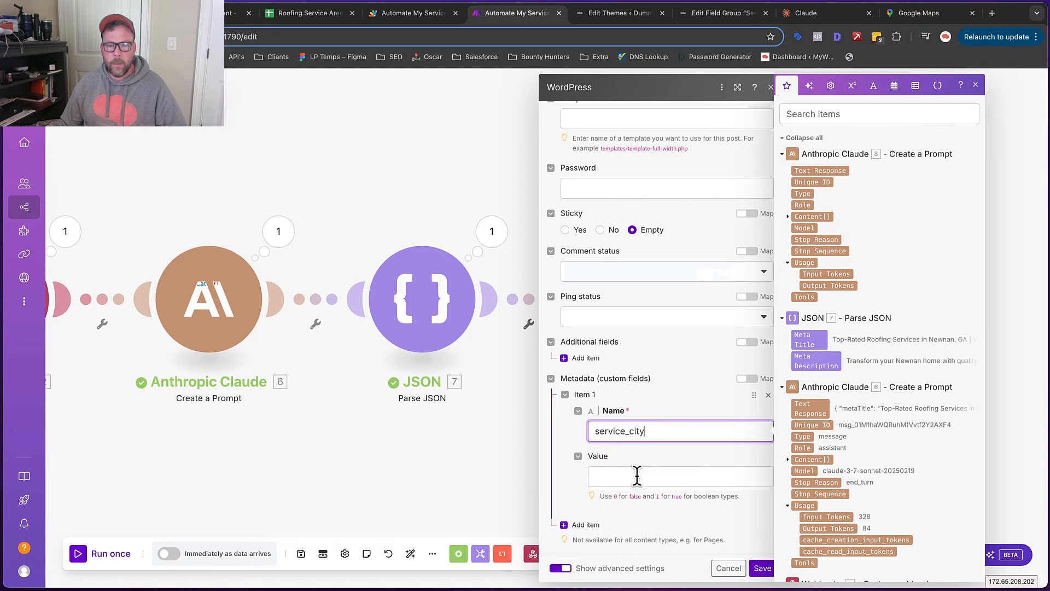
click(633, 476)
scroll(843, 452, down, 3)
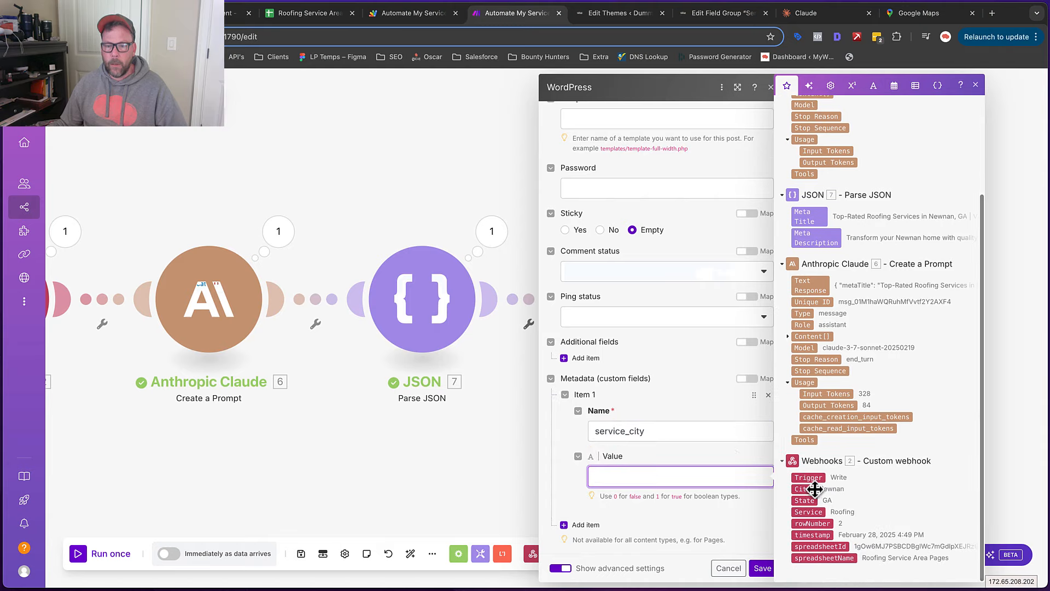
click(803, 489)
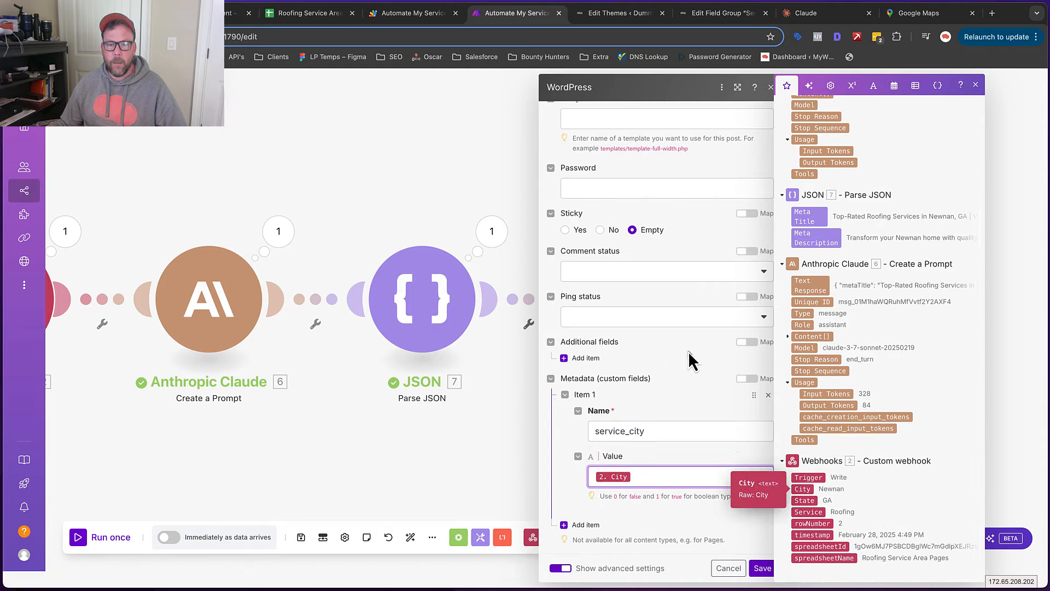
Add a second custom field, service_state, mapped to the webhook's State
click(579, 523)
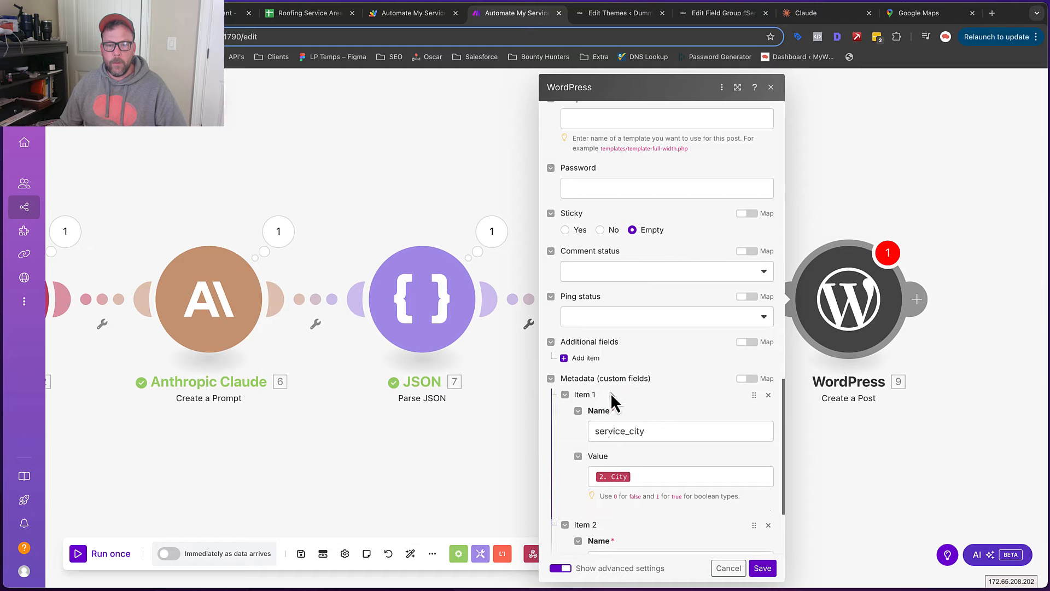
scroll(612, 382, down, 3)
click(590, 16)
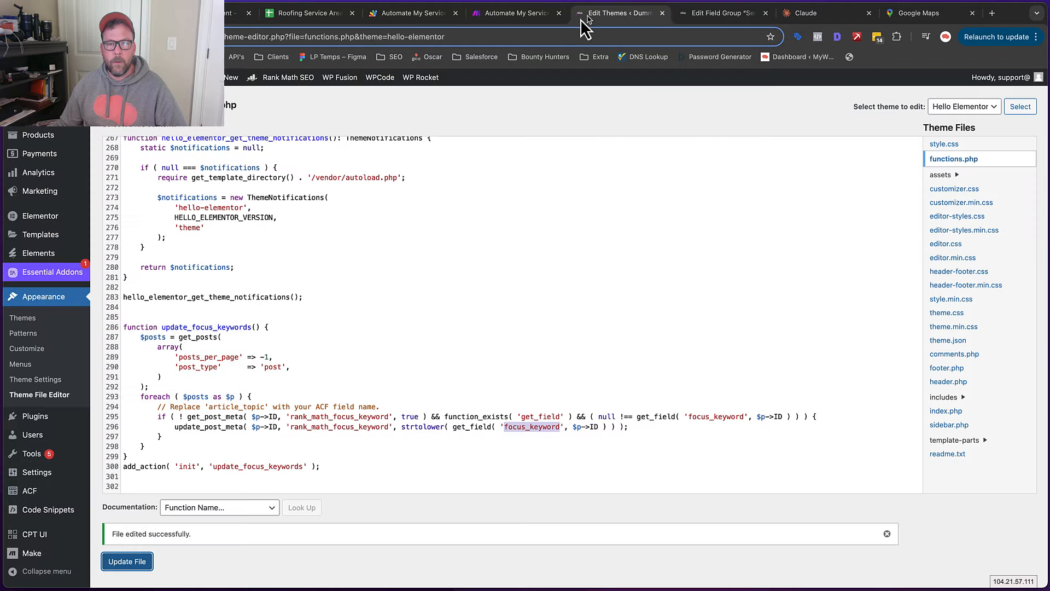
click(710, 16)
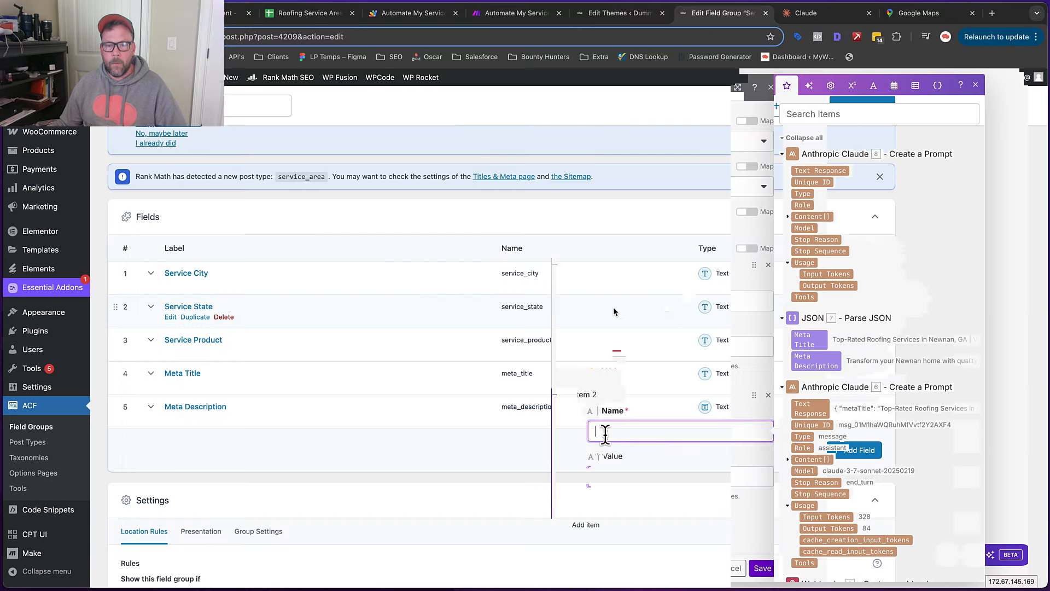
key(ctrl+v)
click(608, 477)
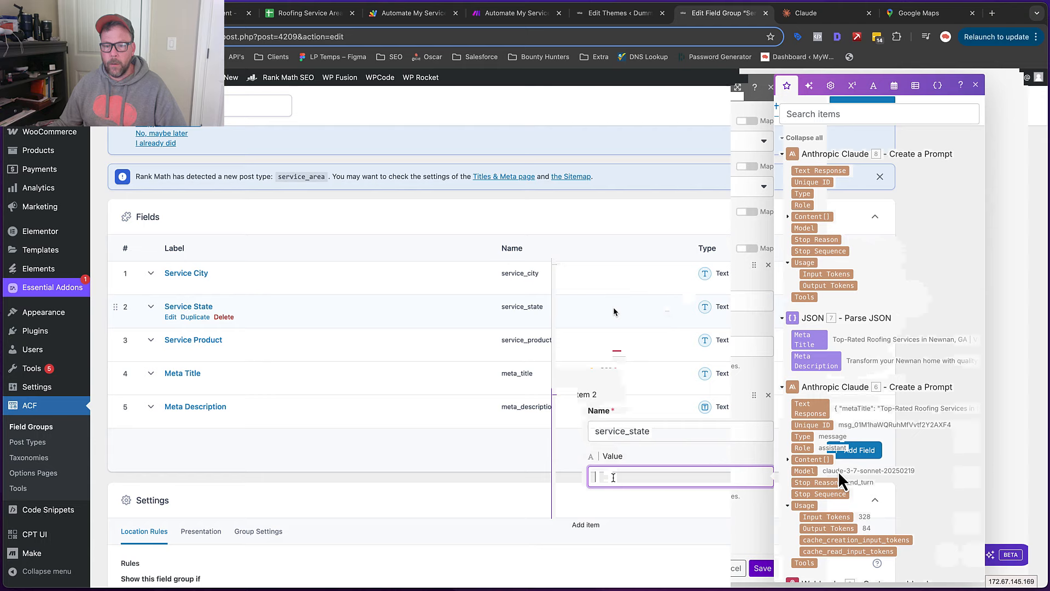
scroll(812, 499, down, 3)
click(804, 500)
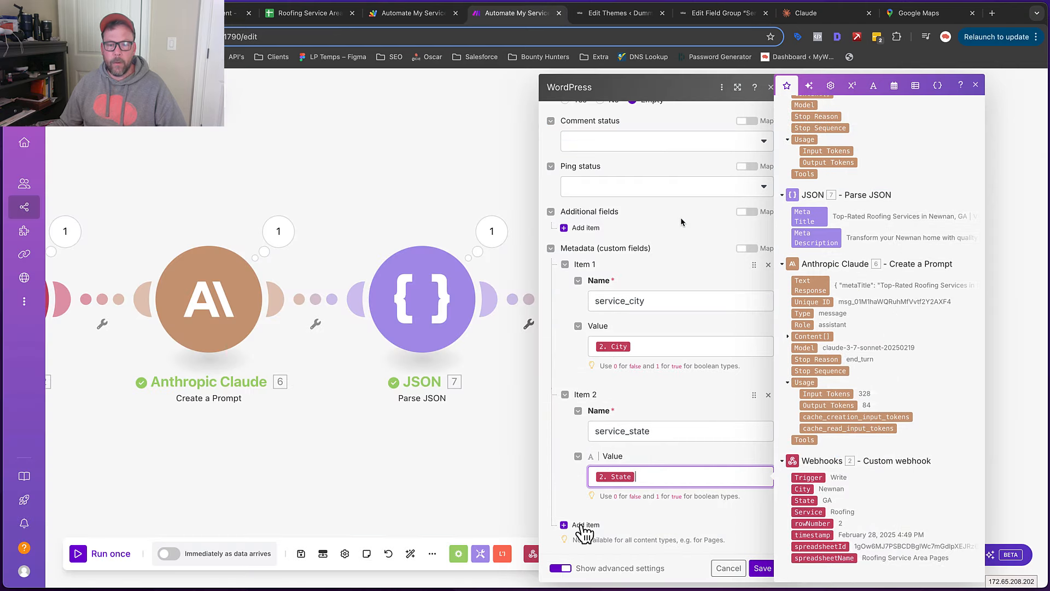
Add a third custom field, service_product, mapped to the webhook's Service
click(581, 526)
scroll(622, 271, down, 3)
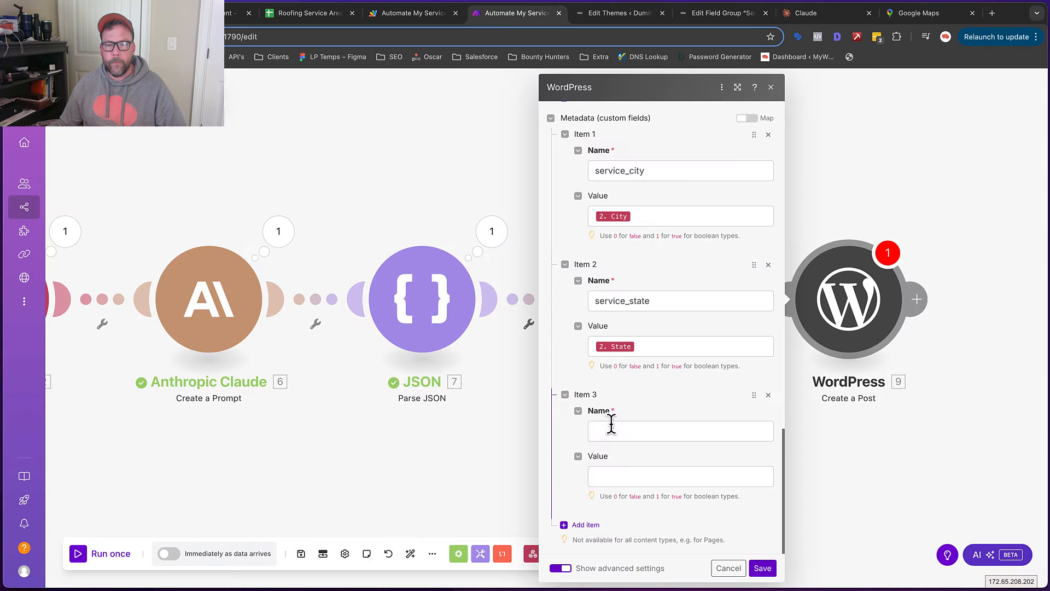
click(618, 476)
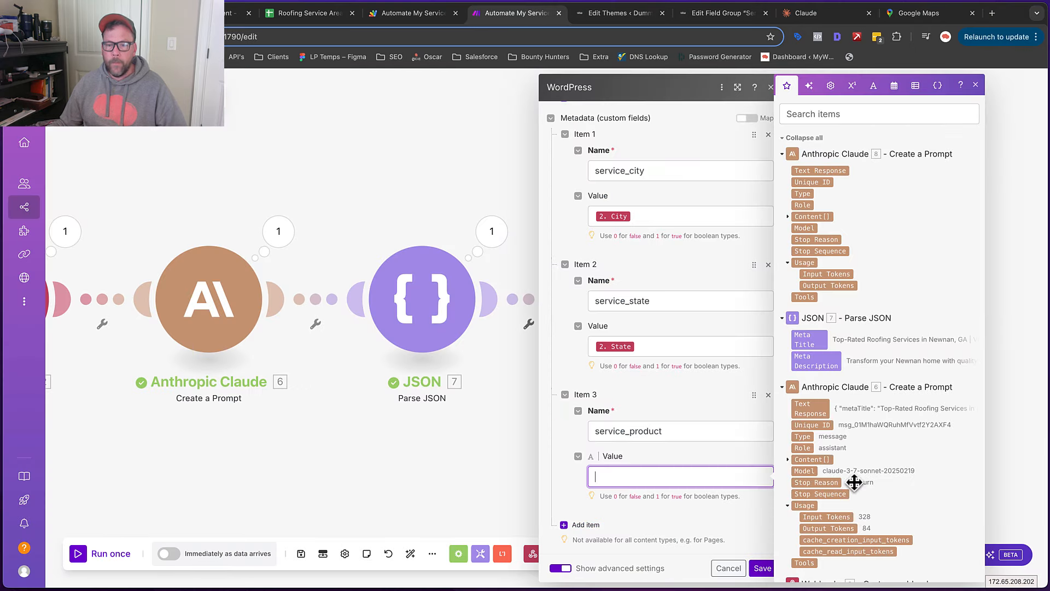
scroll(850, 479, down, 3)
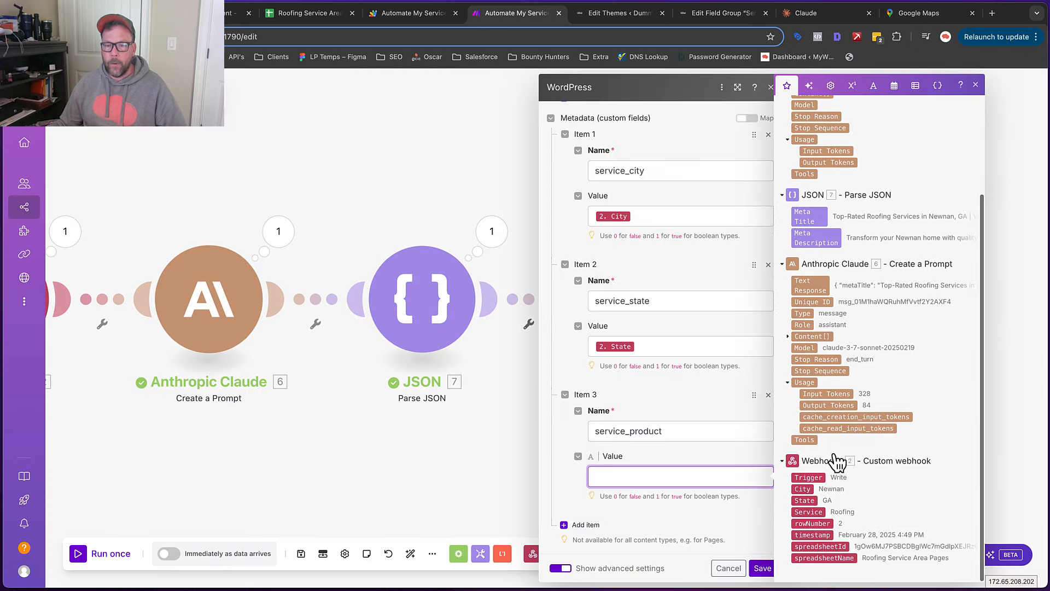
click(809, 512)
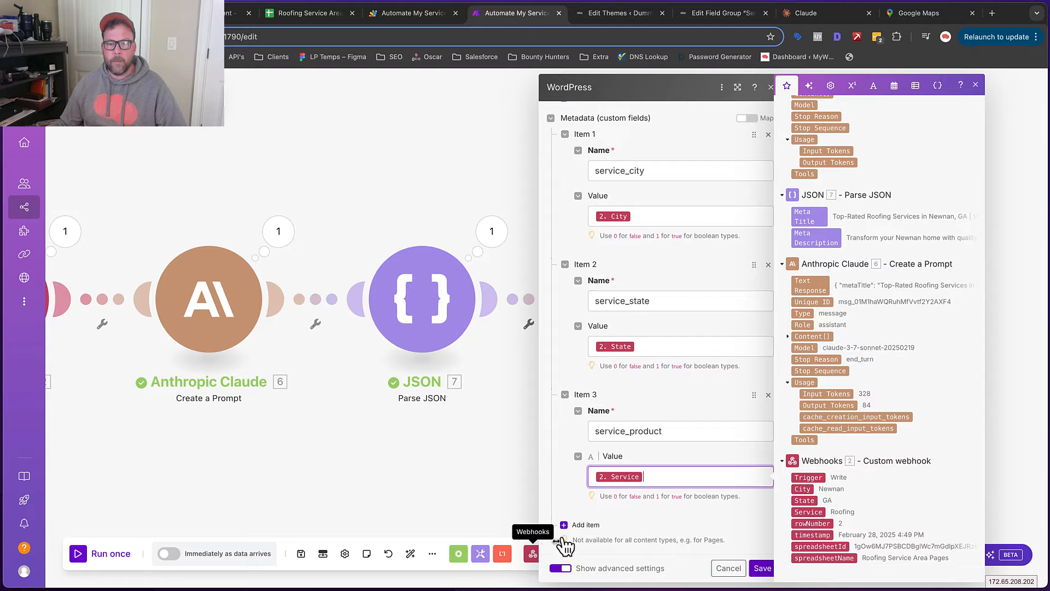
Look up the next field name on the ACF field group page and begin the fourth entry's name
click(714, 17)
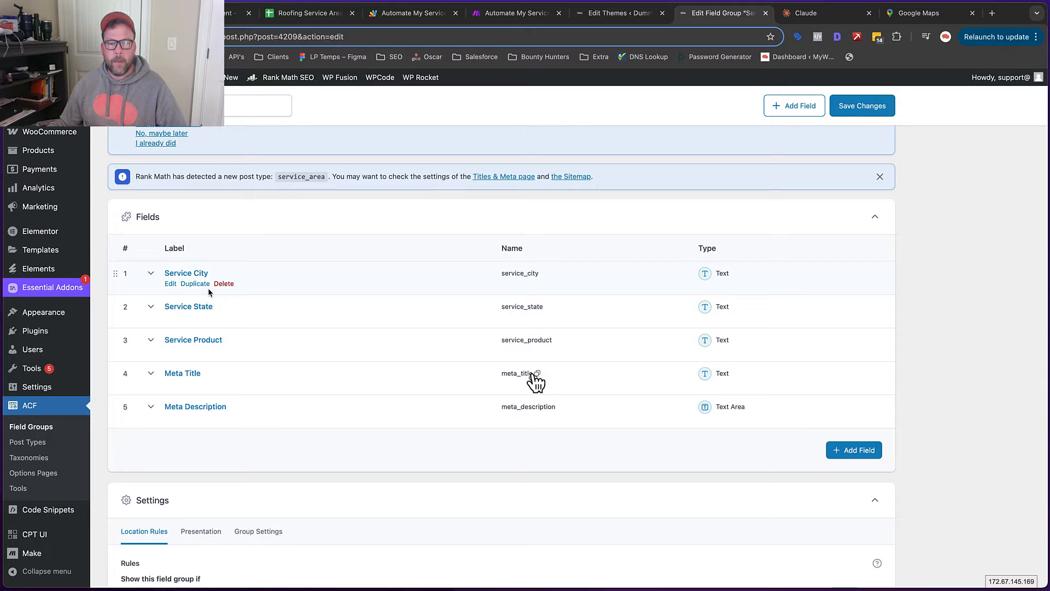
click(516, 13)
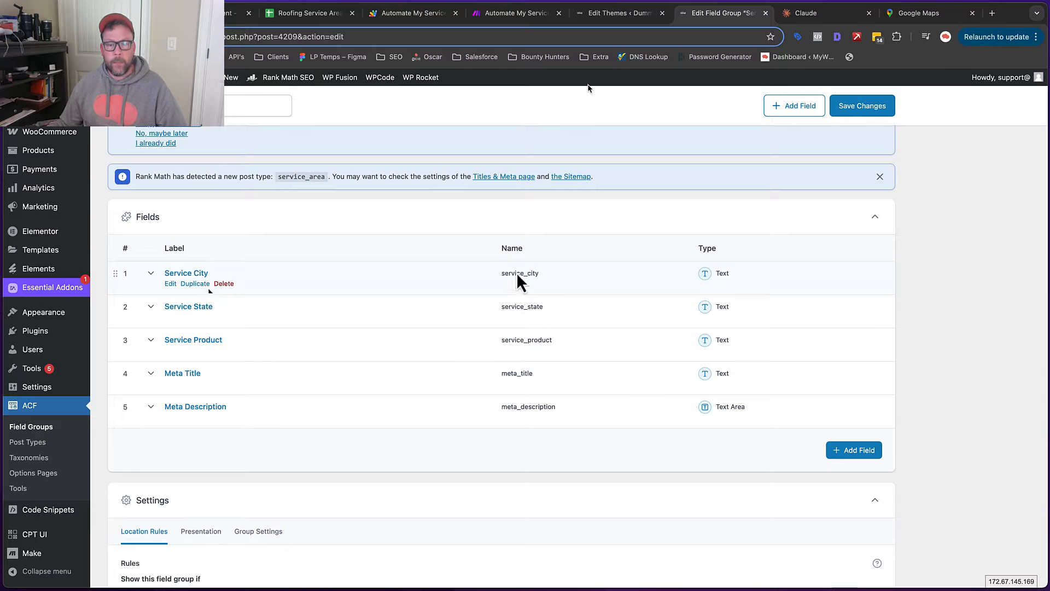
click(615, 425)
Set the fourth custom field to meta_title, mapped to the parsed Meta Title
key(super+v)
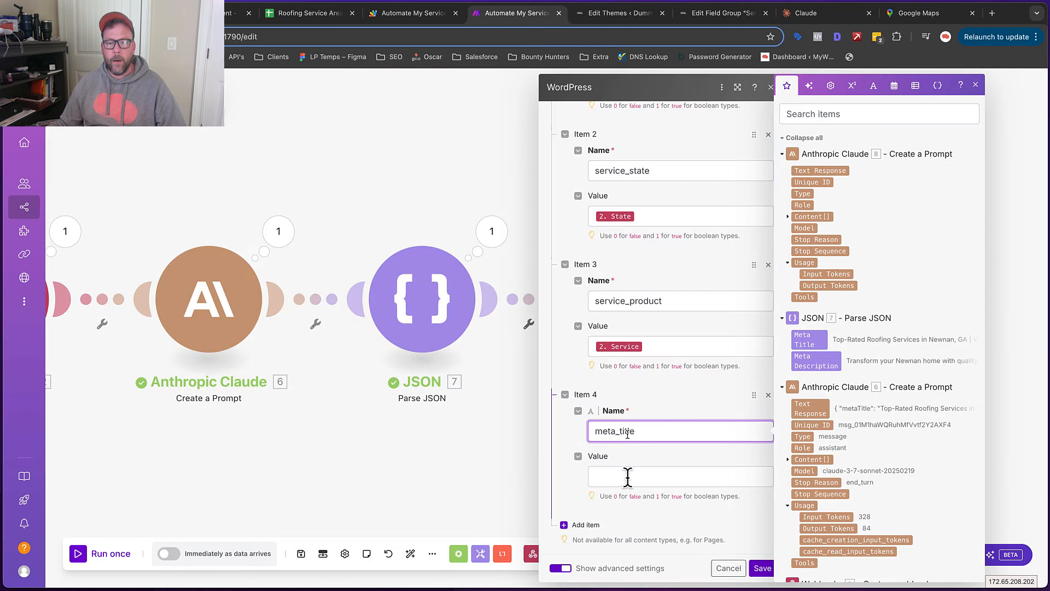
click(627, 477)
scroll(872, 403, down, 1)
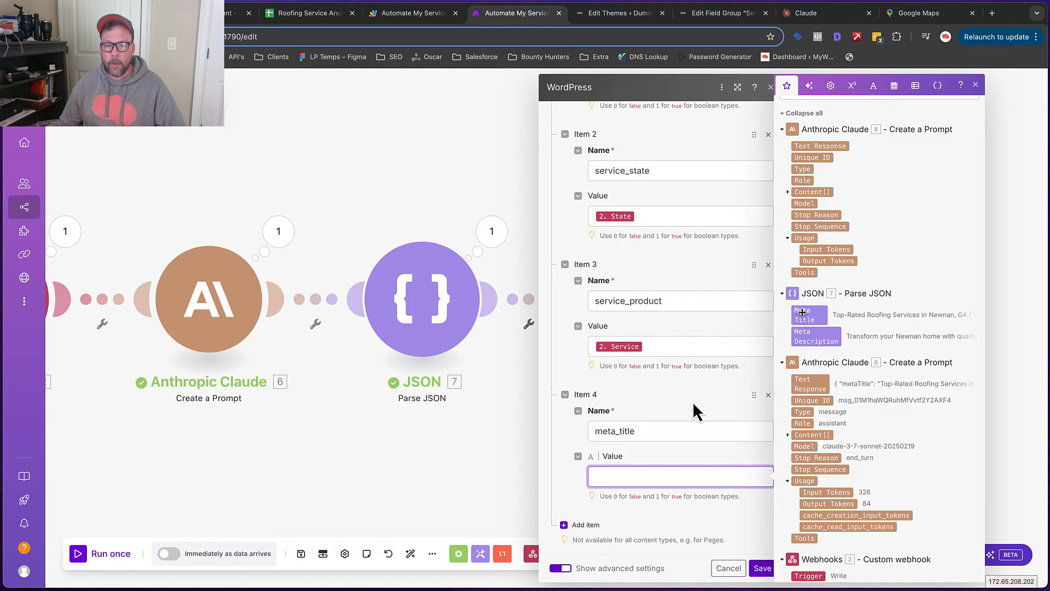
click(802, 313)
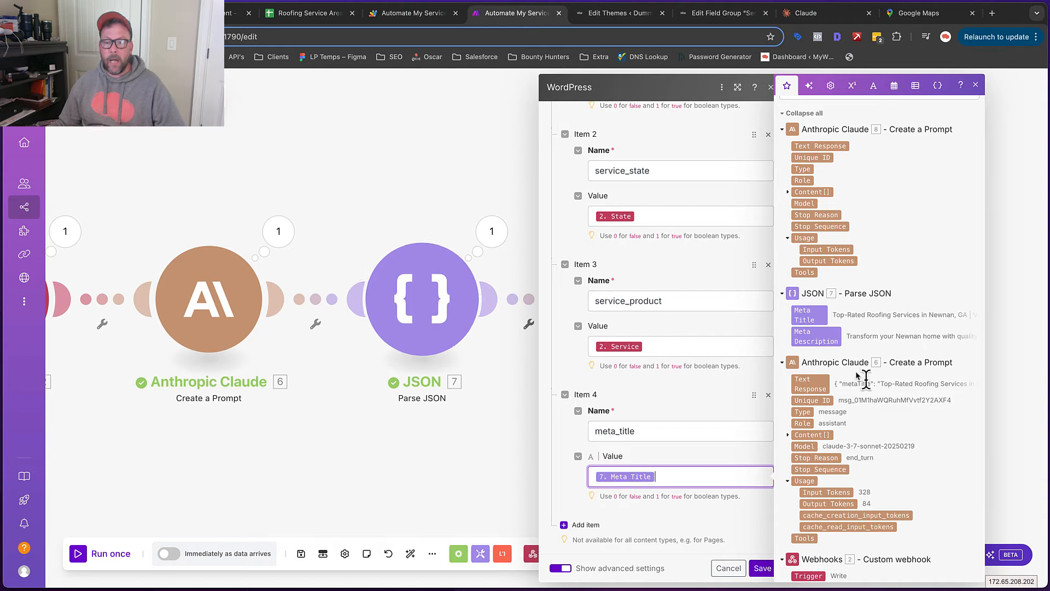
Add a fifth custom field, meta_description, mapped to the parsed Meta Description
click(585, 525)
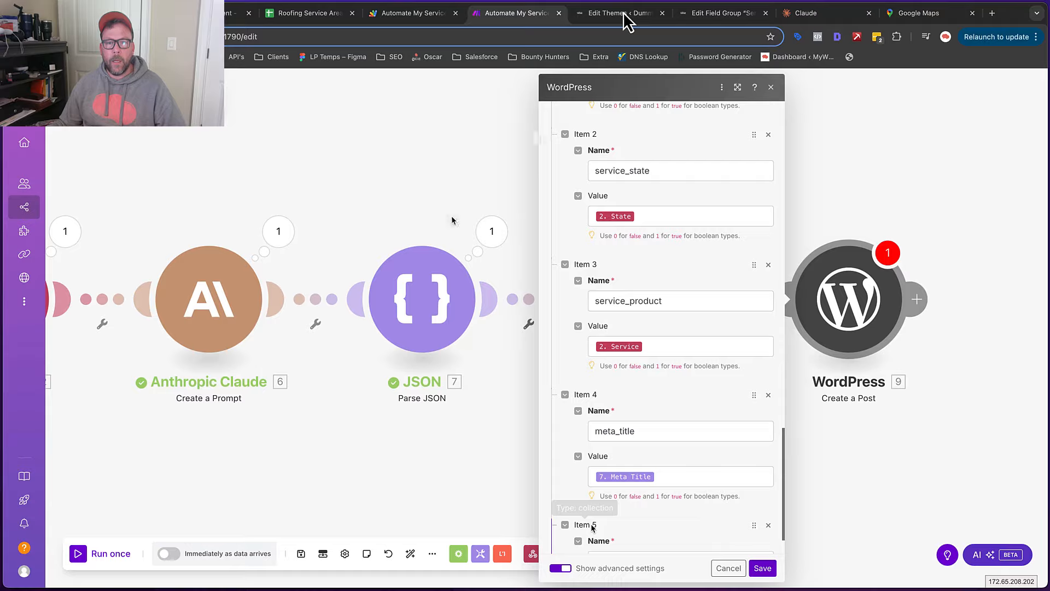
click(707, 15)
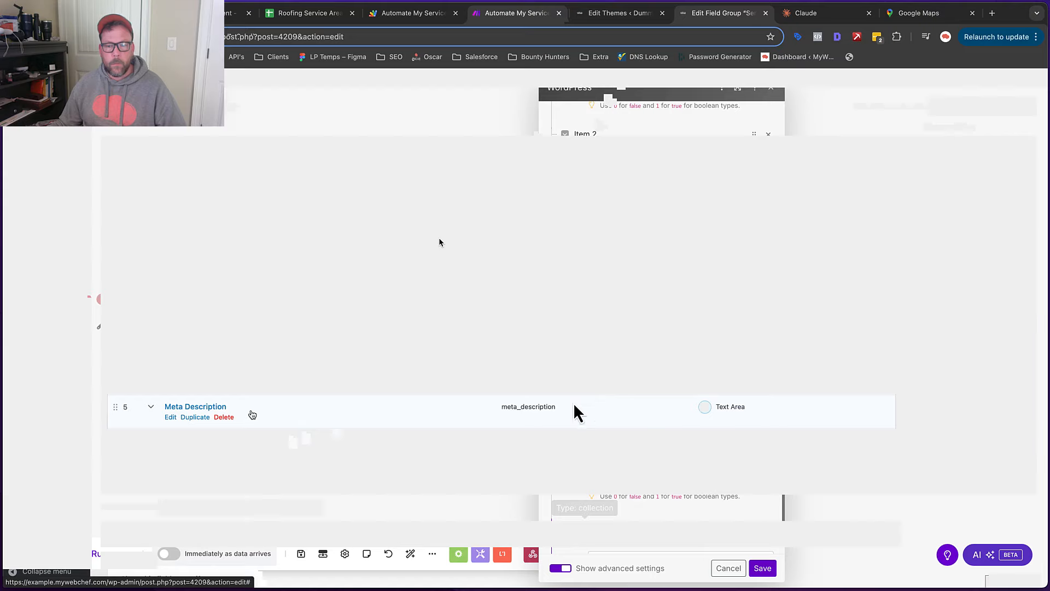
click(509, 14)
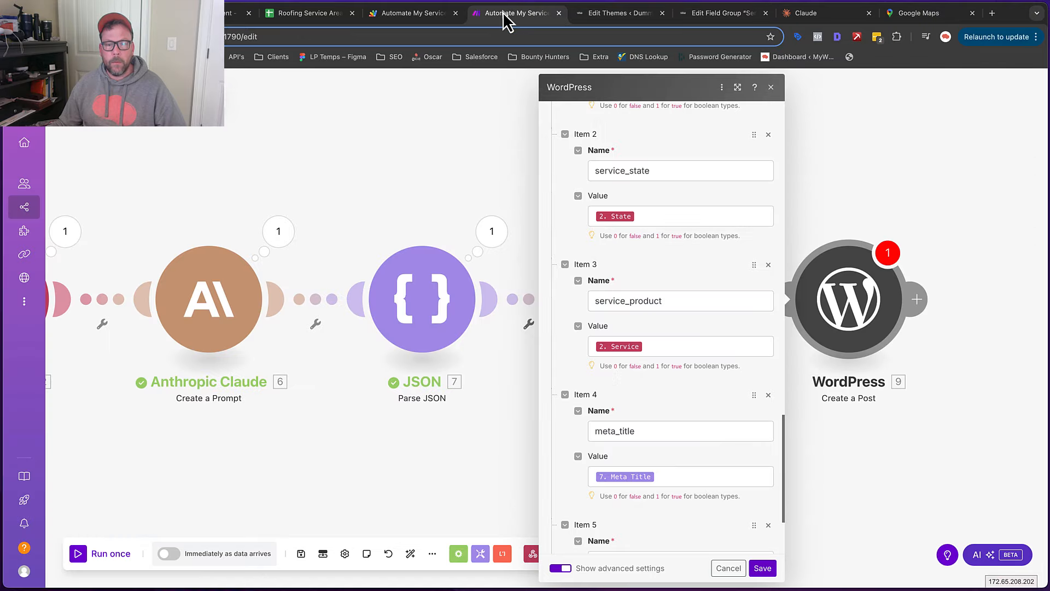
scroll(647, 430, down, 3)
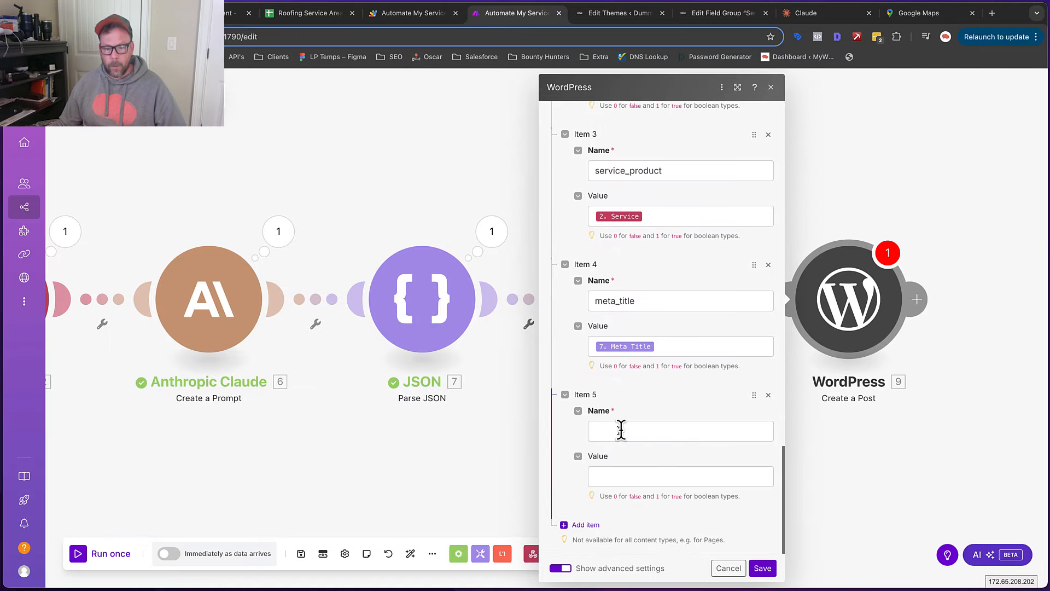
click(619, 477)
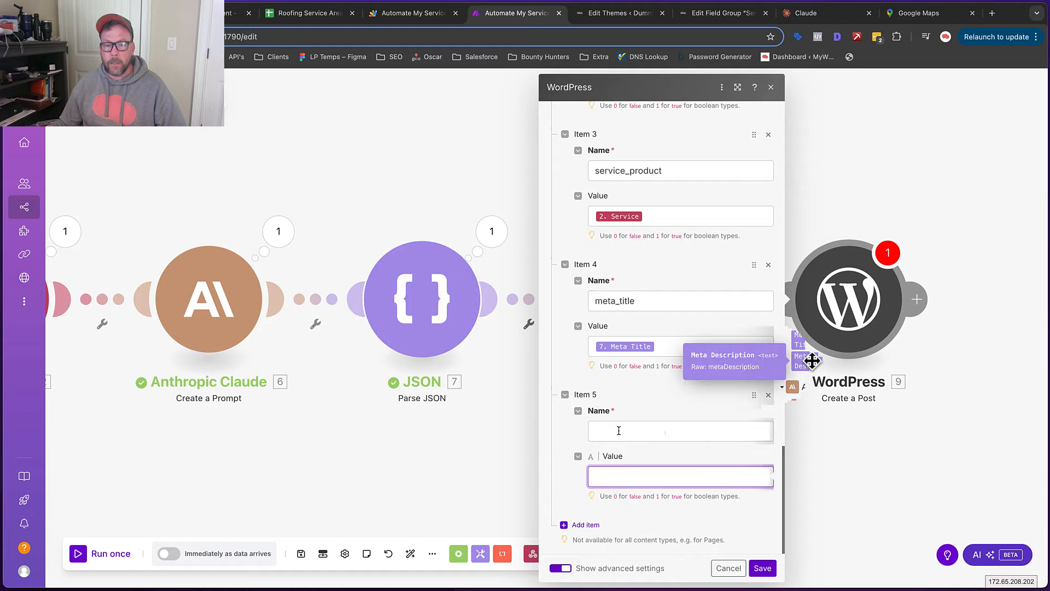
drag(812, 361, 634, 476)
click(621, 431)
text(meta_description)
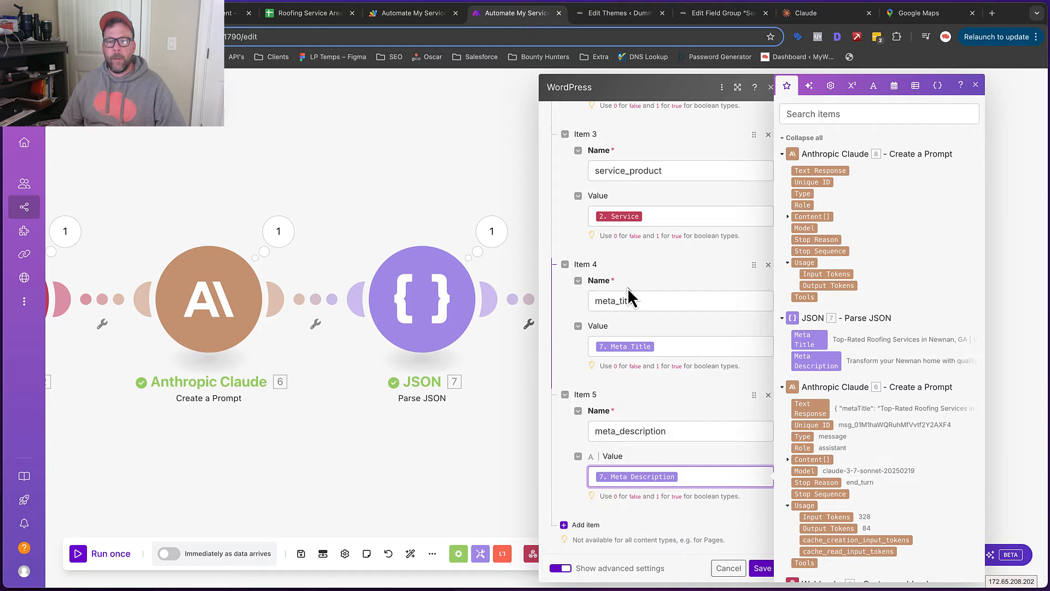
Add a sixth custom field and look up the focus_keyword name in the theme file
click(588, 524)
scroll(656, 421, down, 2)
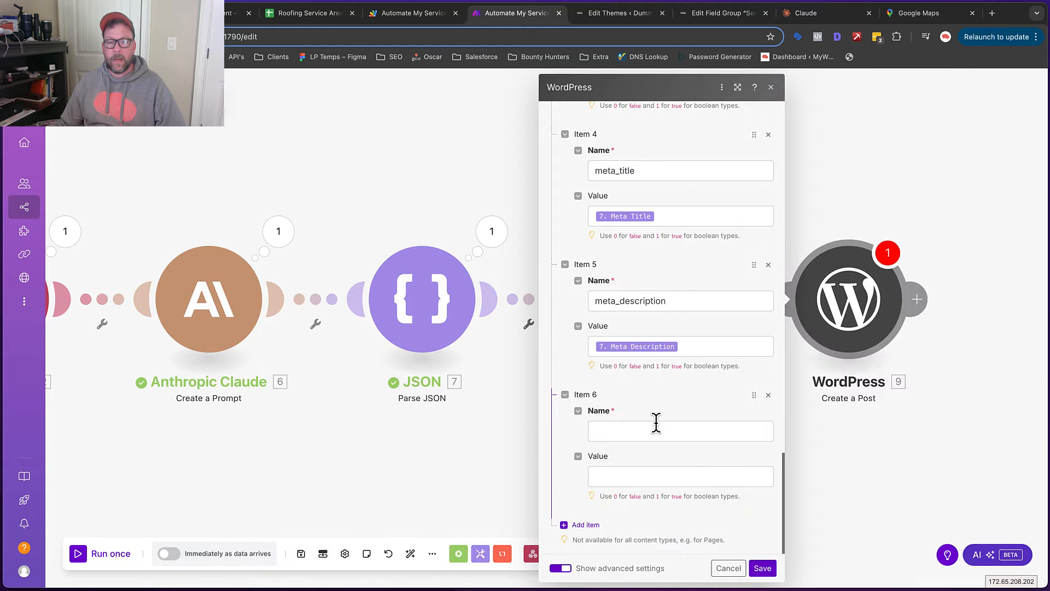
click(616, 18)
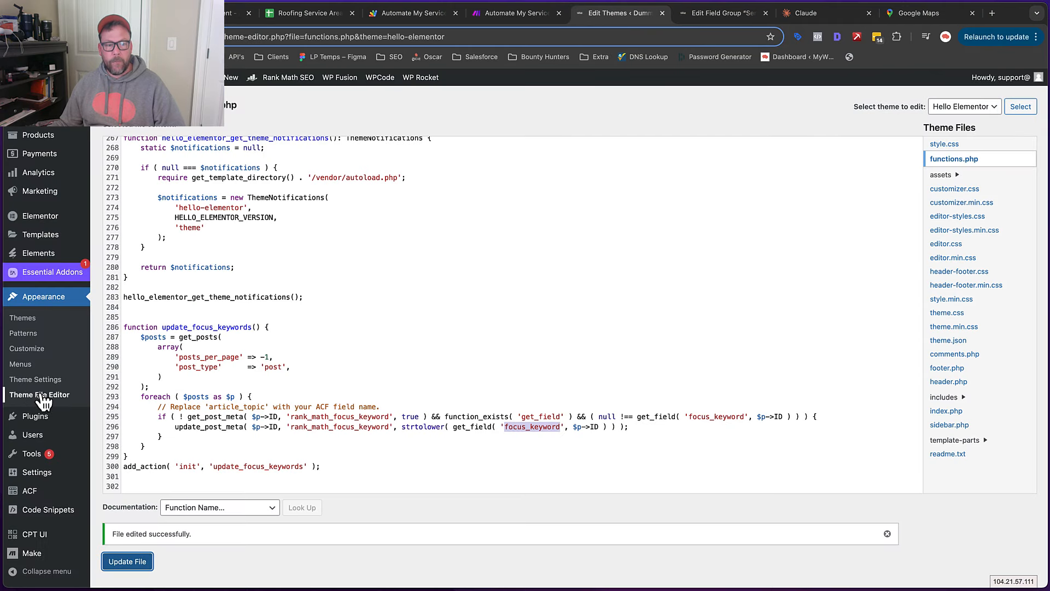
click(557, 429)
drag(558, 430, 511, 429)
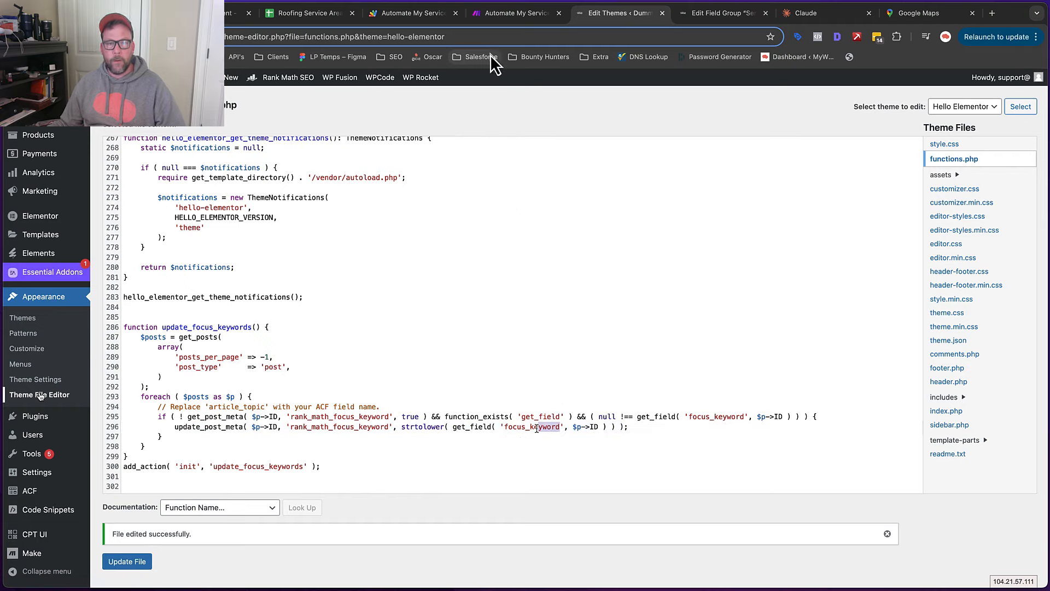
click(704, 19)
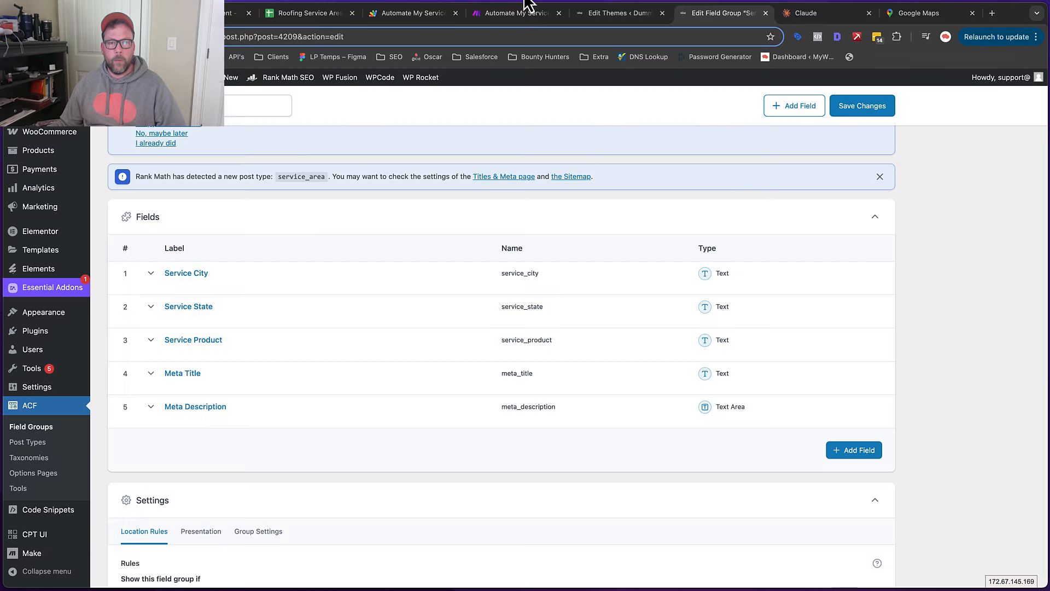
click(511, 14)
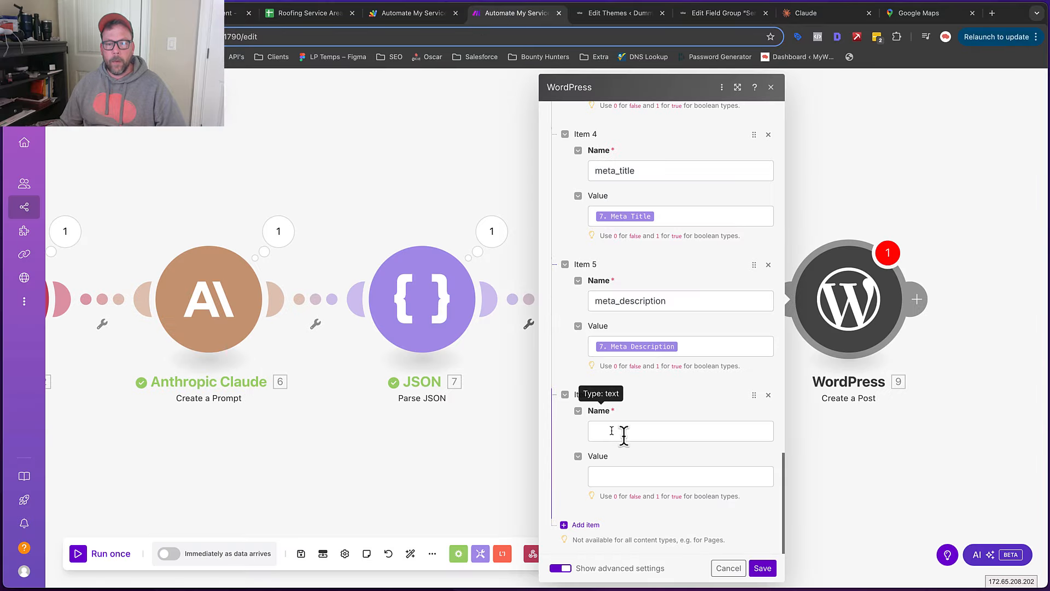
Map focus_keyword to the webhook's Service In City, State and confirm the post settings
click(621, 474)
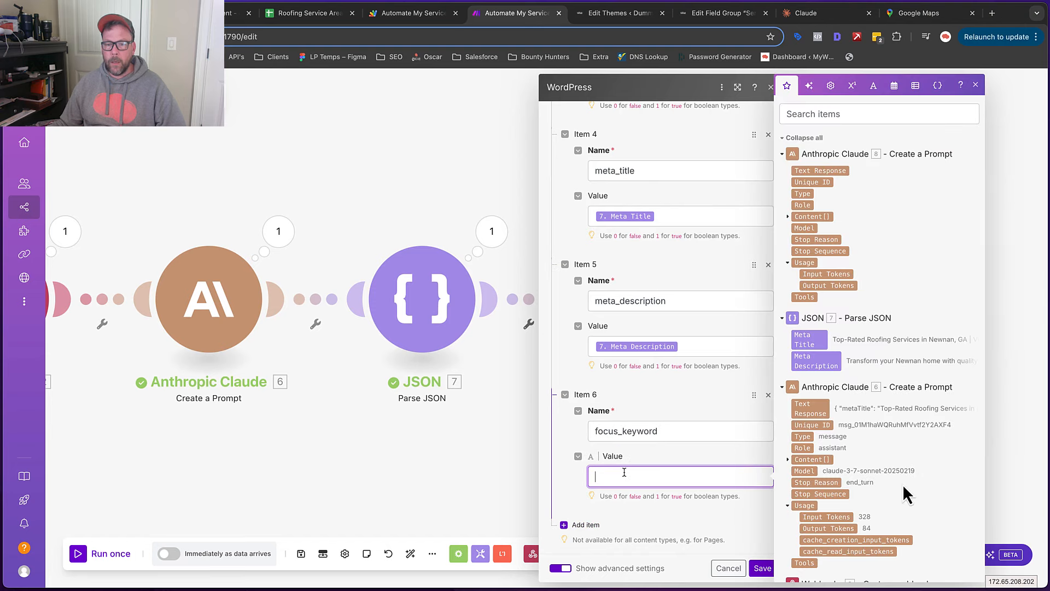
scroll(900, 492, down, 3)
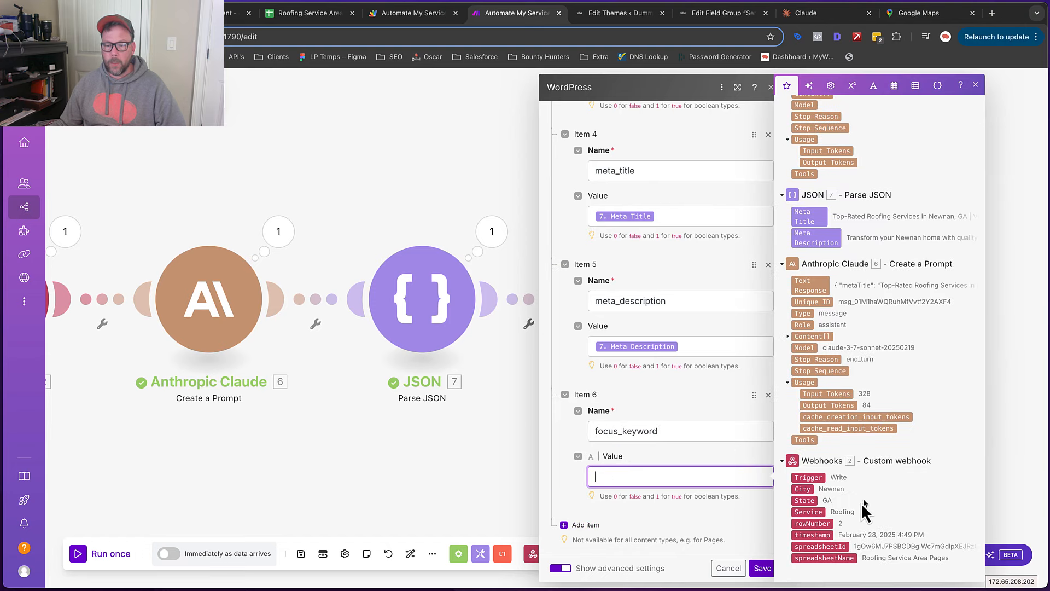
click(810, 512)
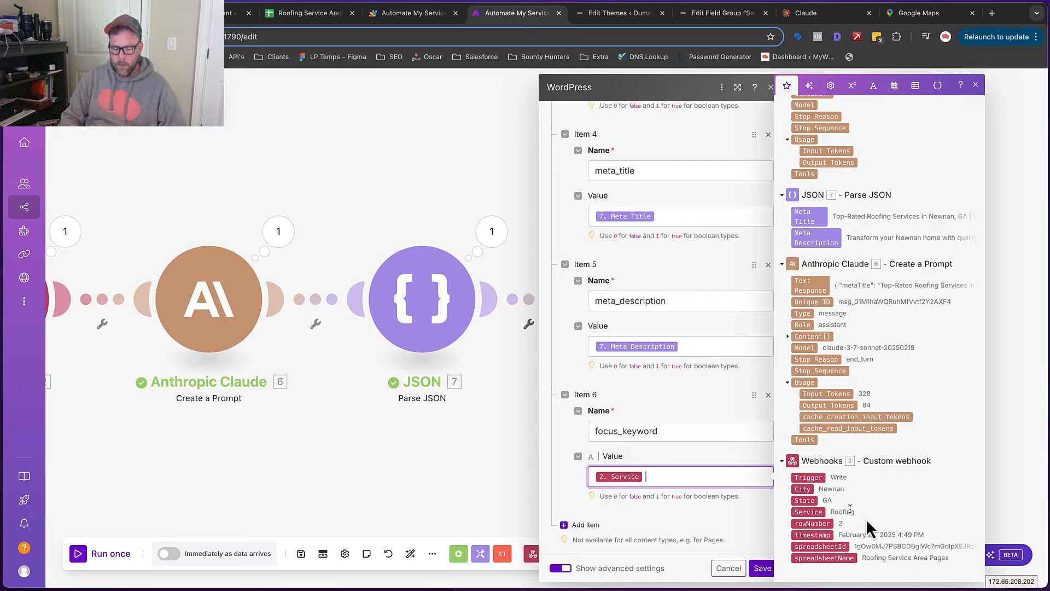
text(i)
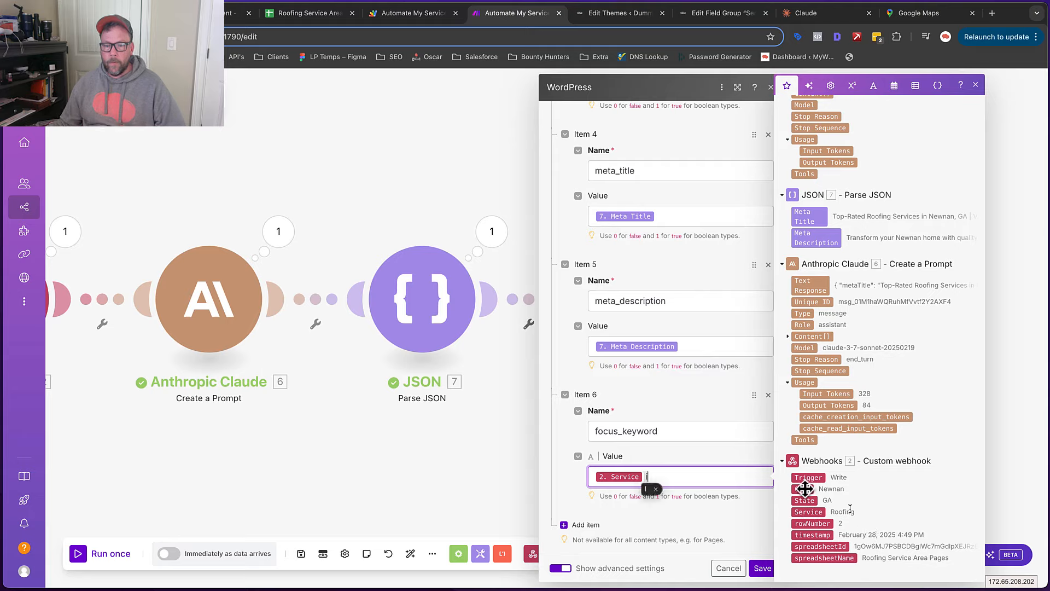
text(n)
click(805, 488)
text(,)
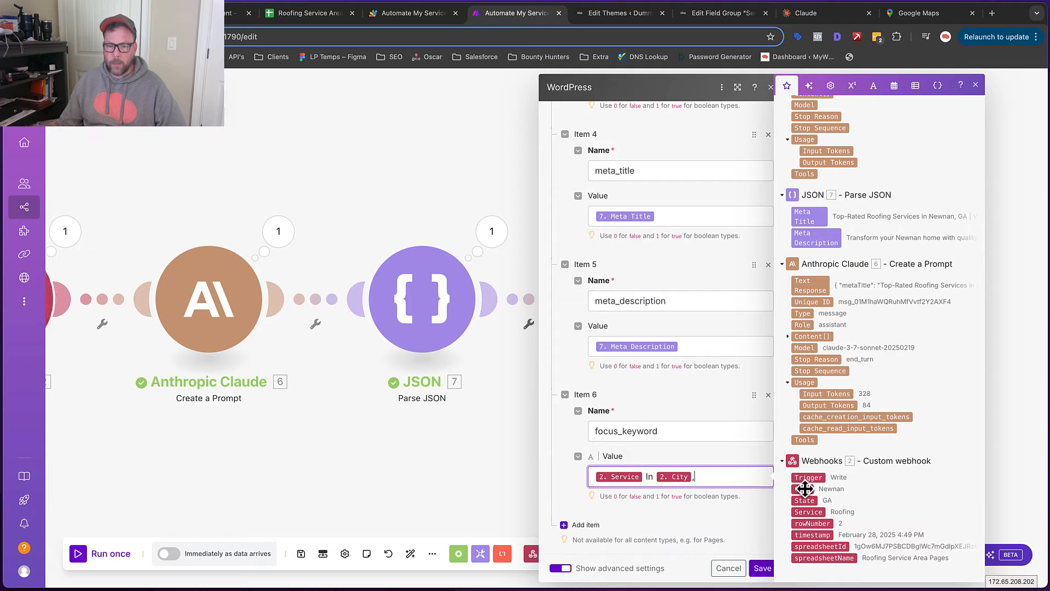
click(801, 500)
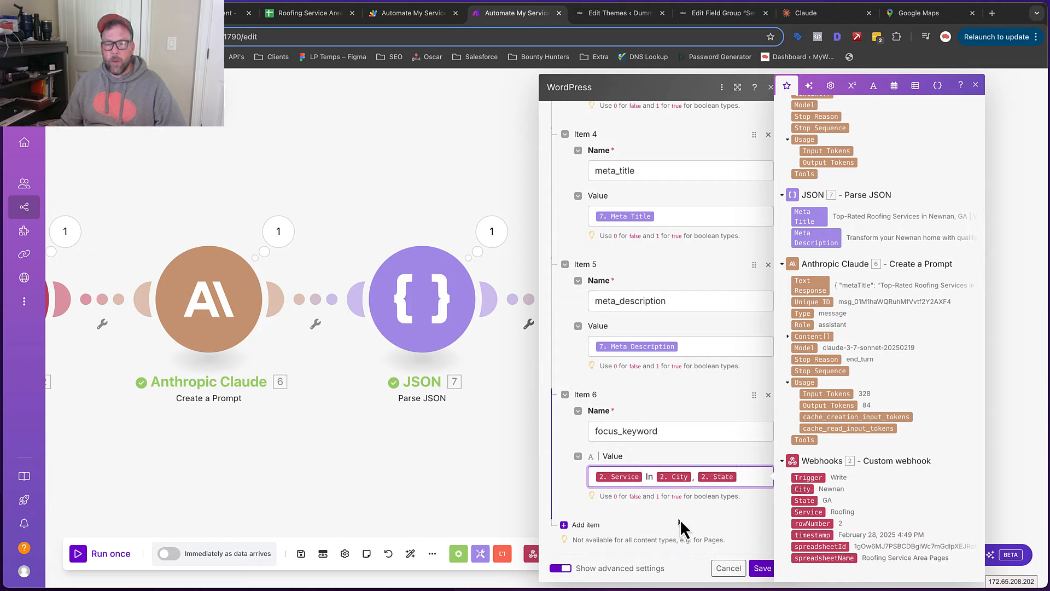
click(761, 567)
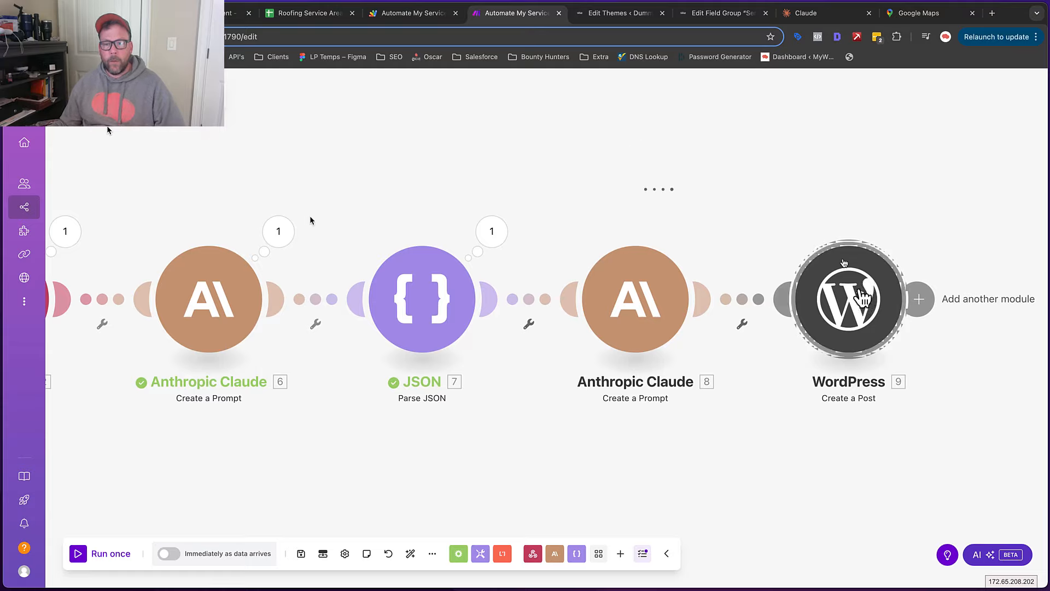
Verify the post Content uses 8. Text Response, close the module, and save the scenario
click(860, 298)
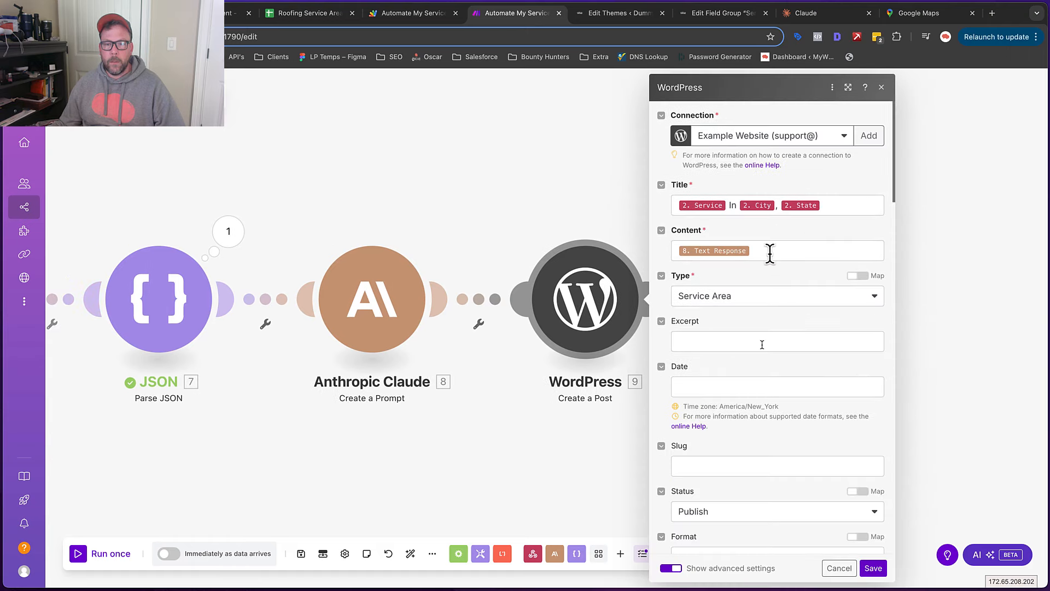
click(769, 251)
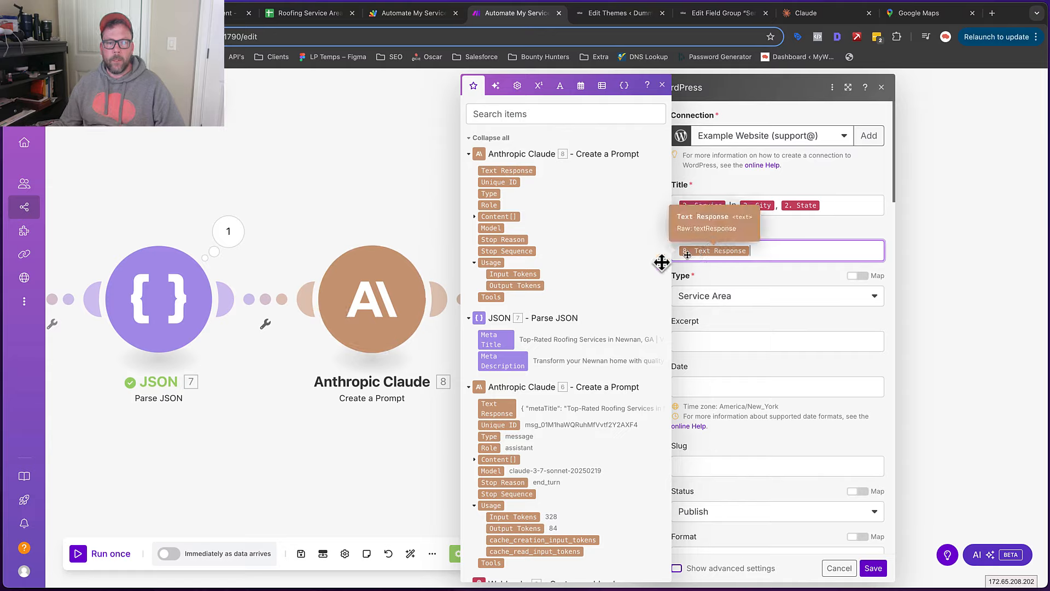
click(381, 131)
scroll(643, 153, left, 4)
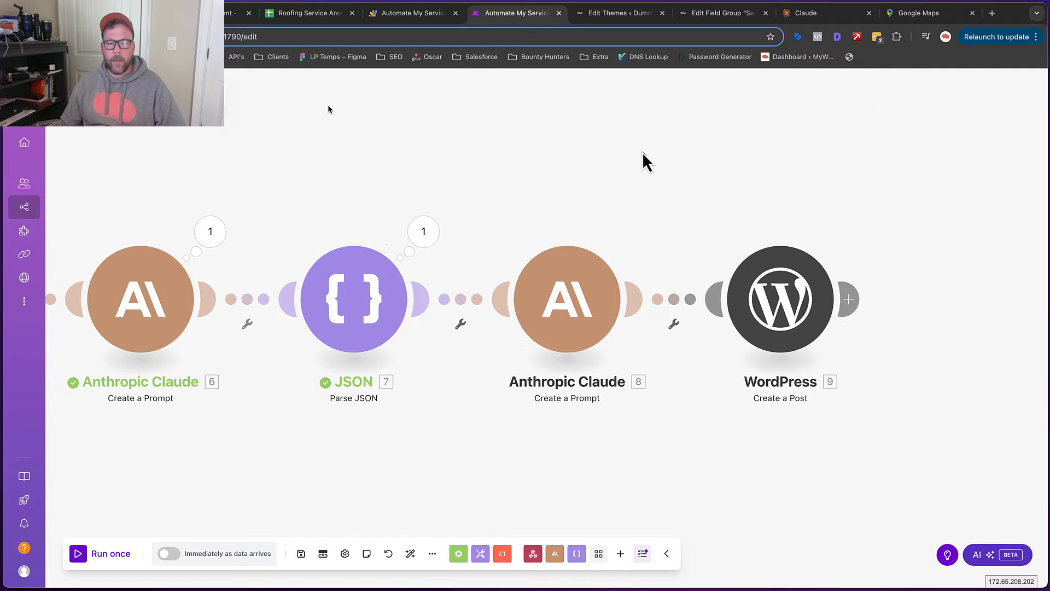
scroll(644, 160, left, 2)
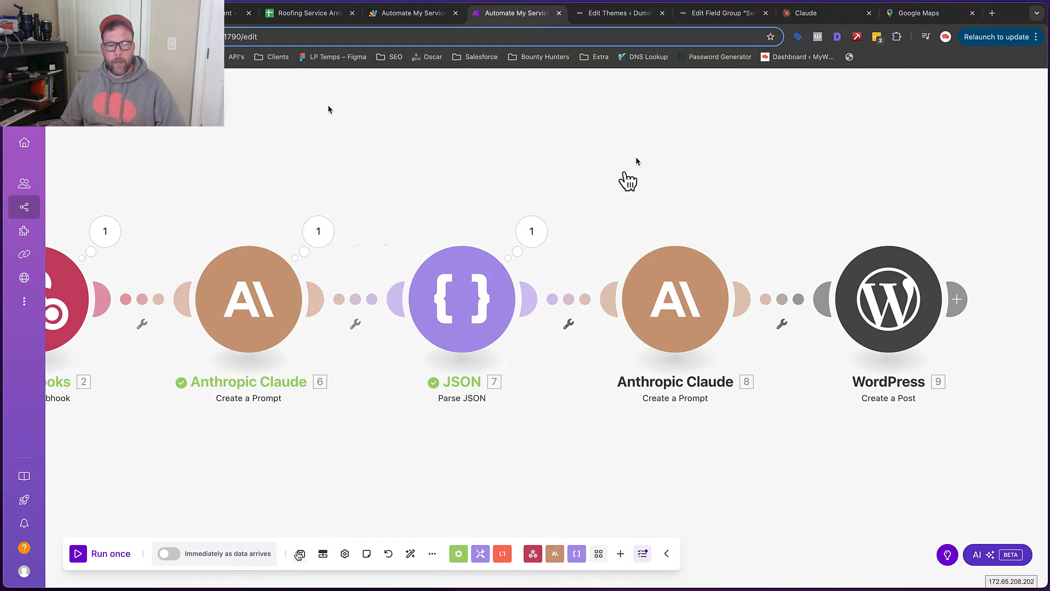
click(299, 554)
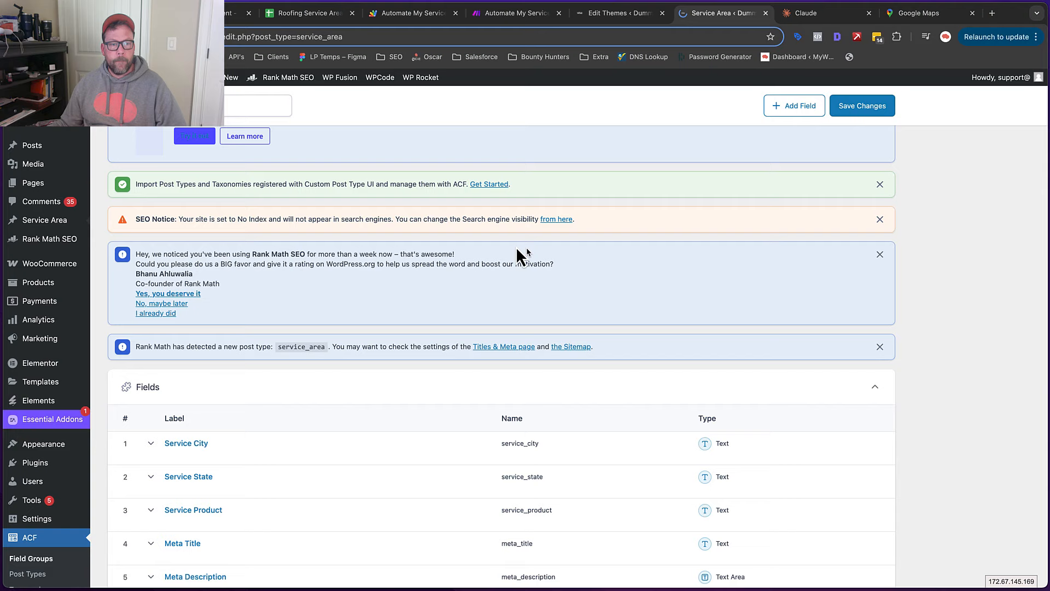
Dismiss the Rank Math notice on the empty Service Area list and go to the Roofing Service Area Pages sheet
scroll(441, 303, down, 3)
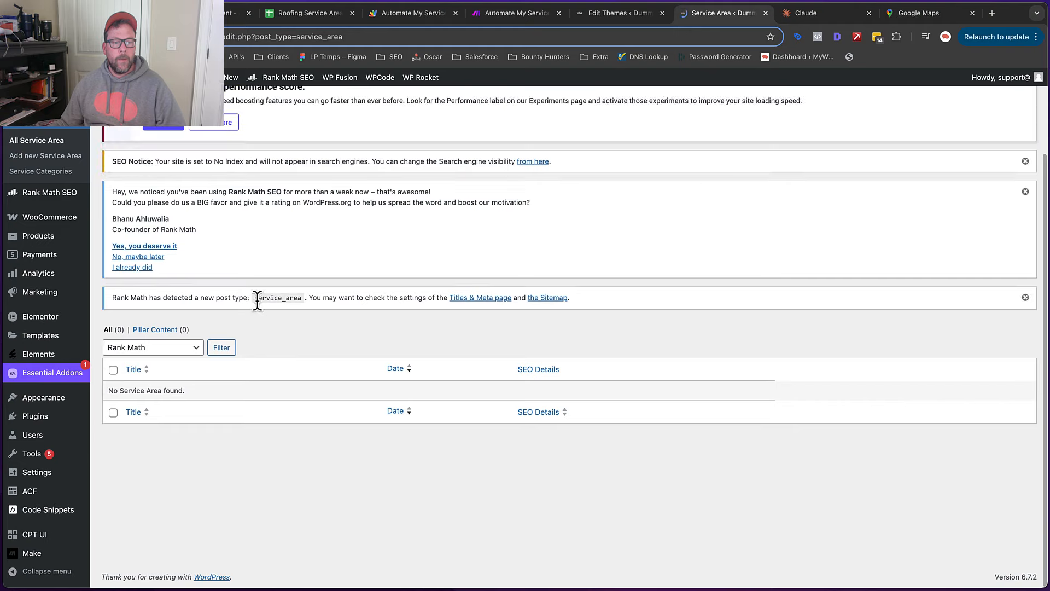
click(123, 268)
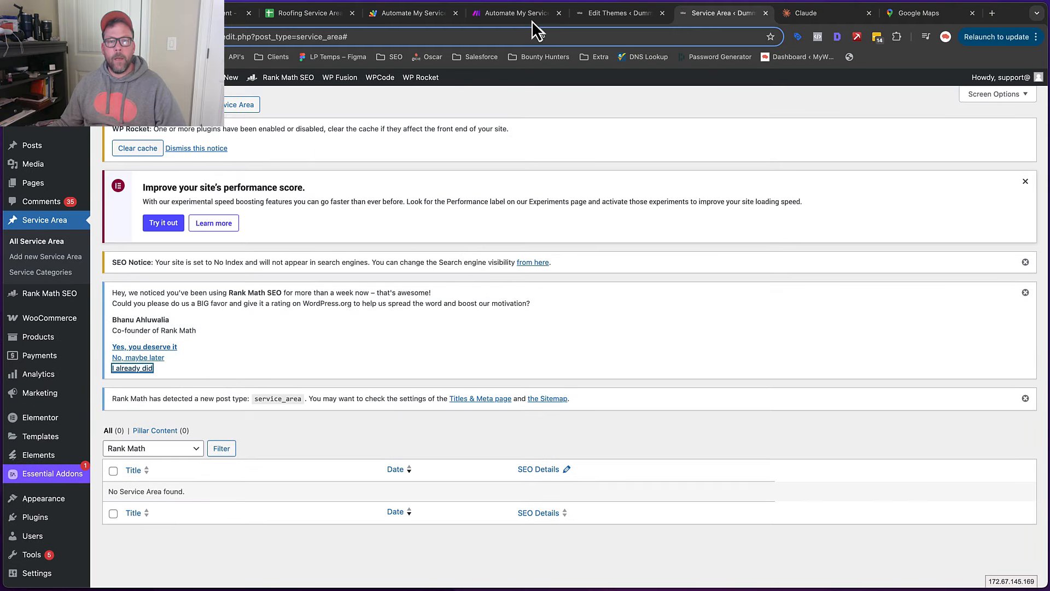
click(301, 14)
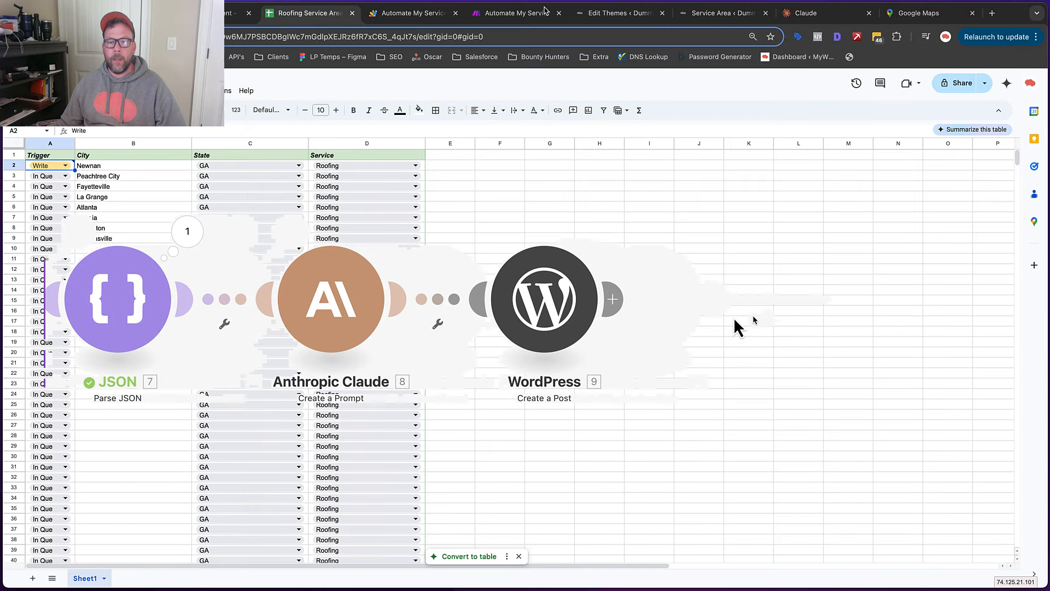
Add a new module after the WordPress Create a Post step in Make
click(615, 300)
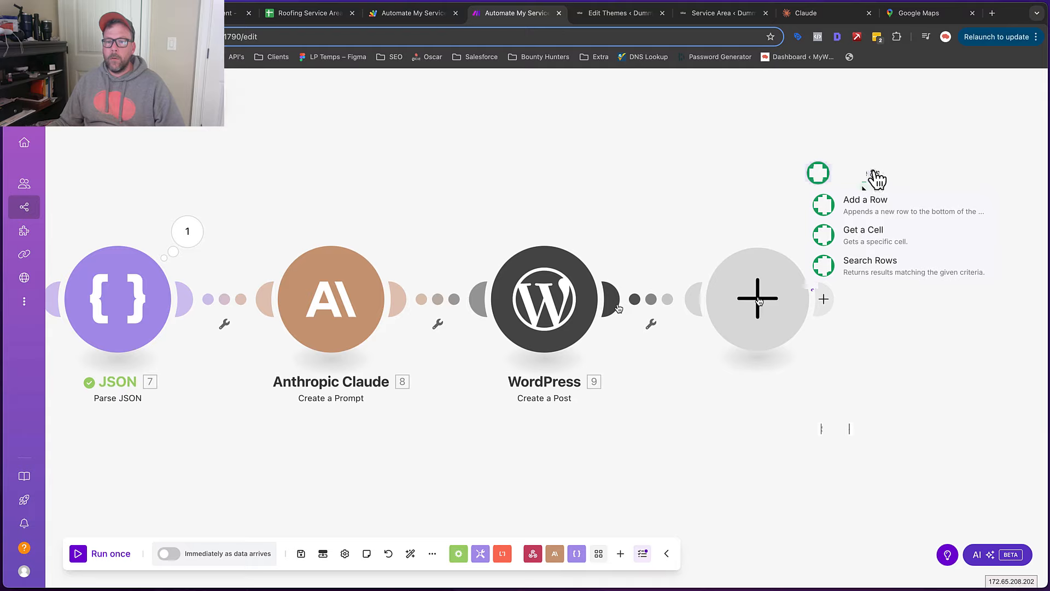
Add a Google Sheets Update a Cell module targeting Roofing Service Area Pages, Sheet1
click(874, 174)
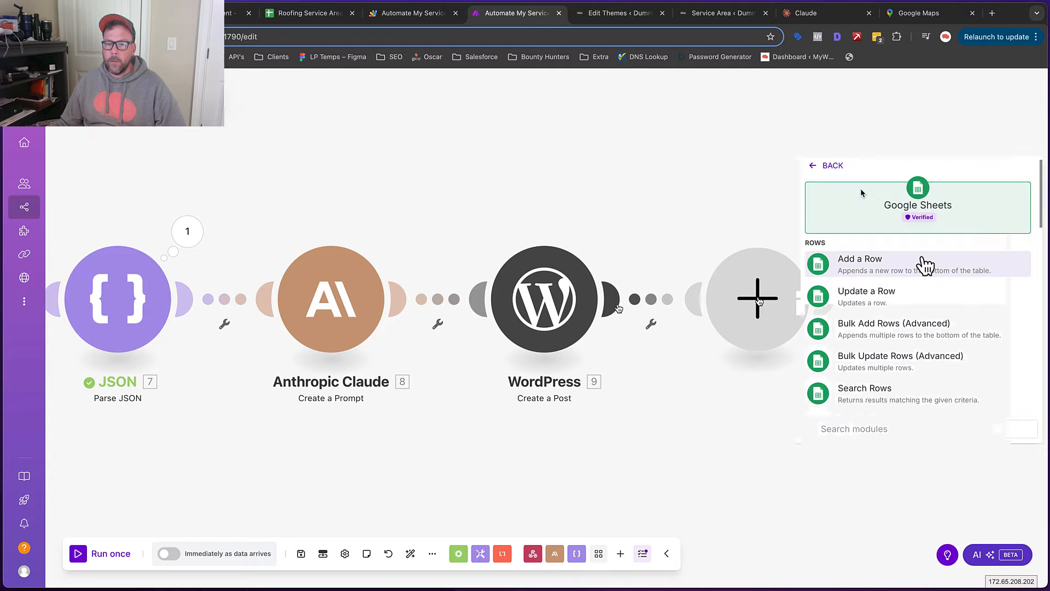
scroll(924, 265, down, 6)
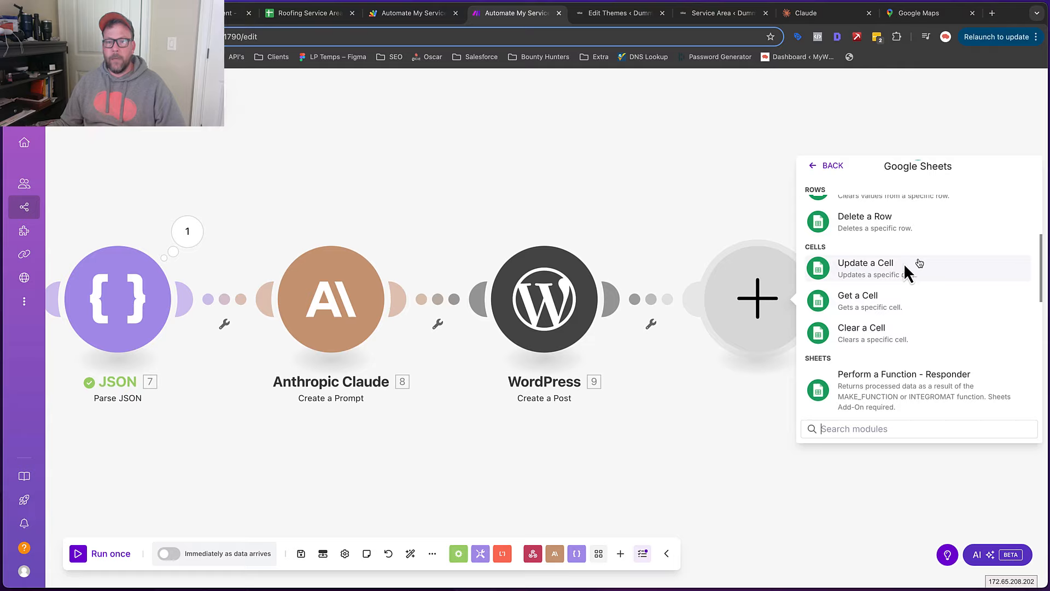
click(903, 264)
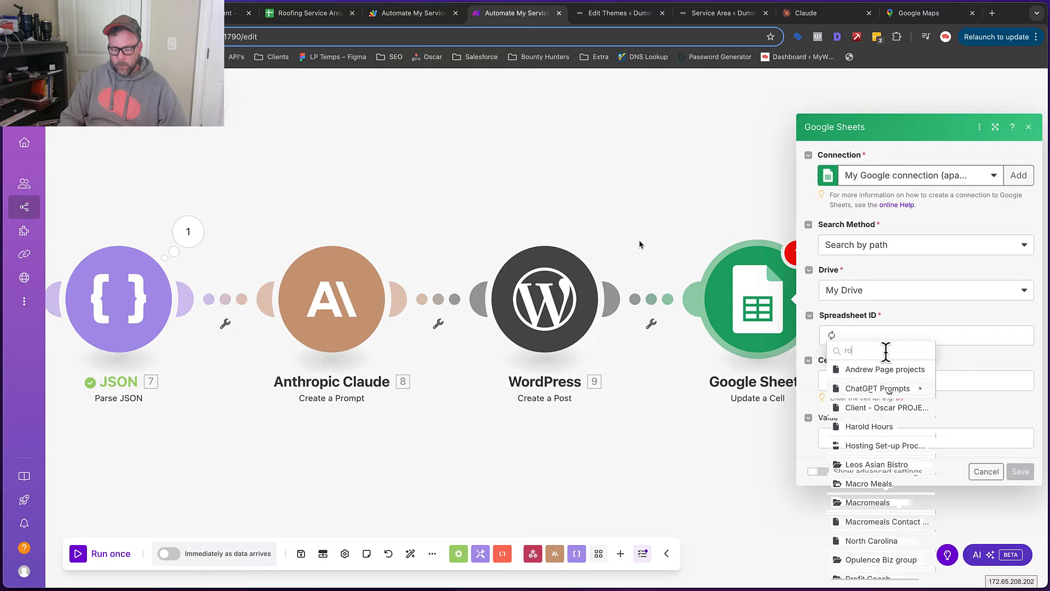
text(roofing)
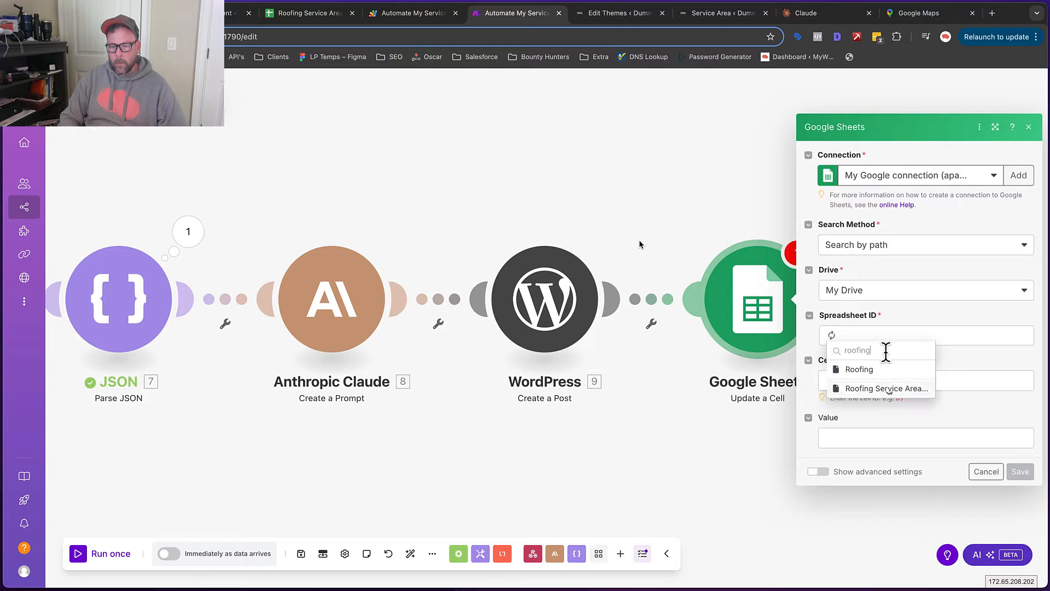
click(887, 390)
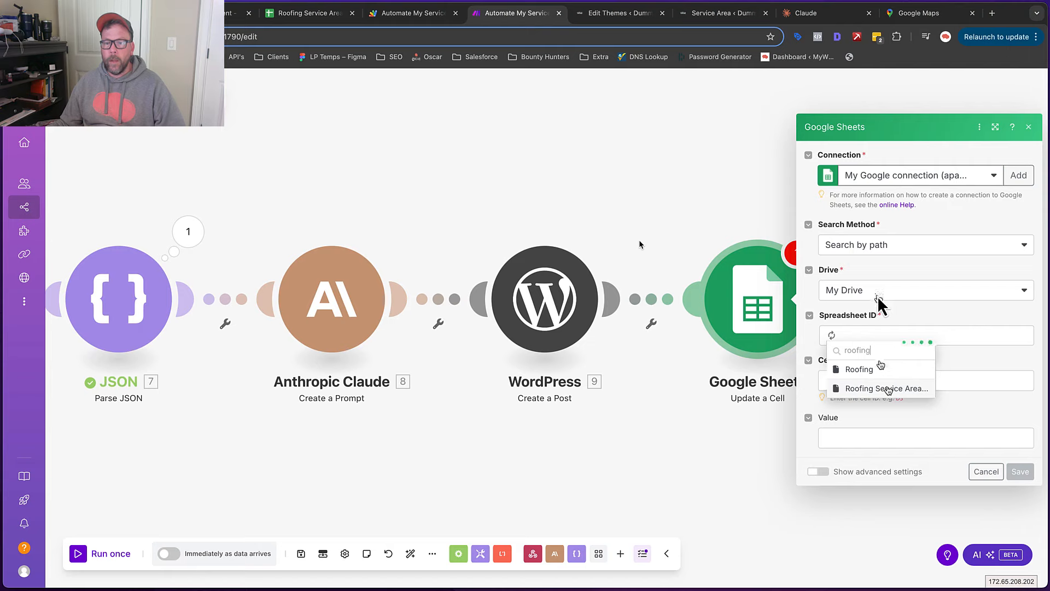
click(878, 364)
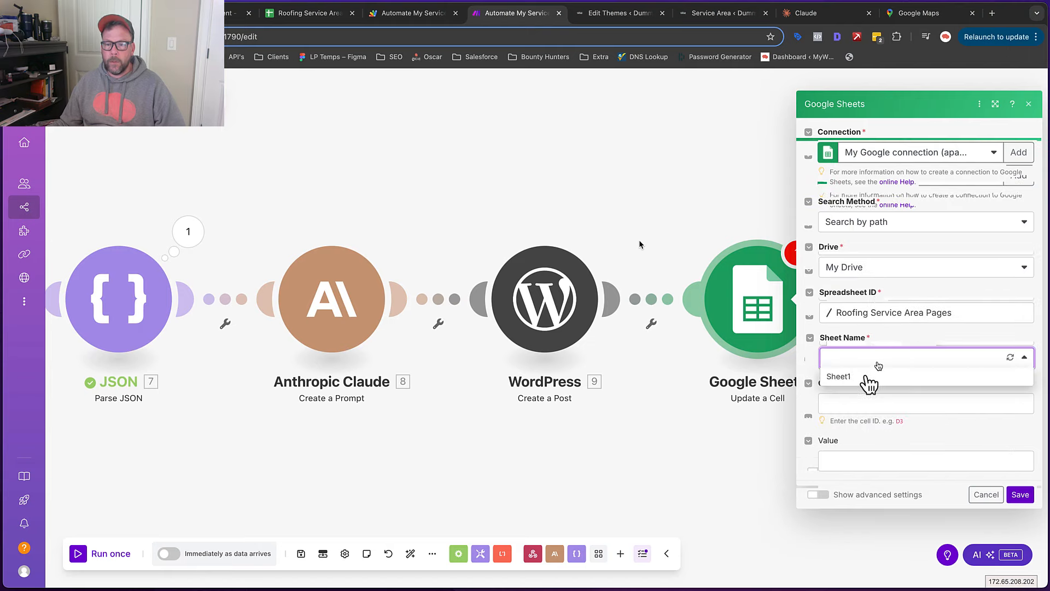
click(872, 376)
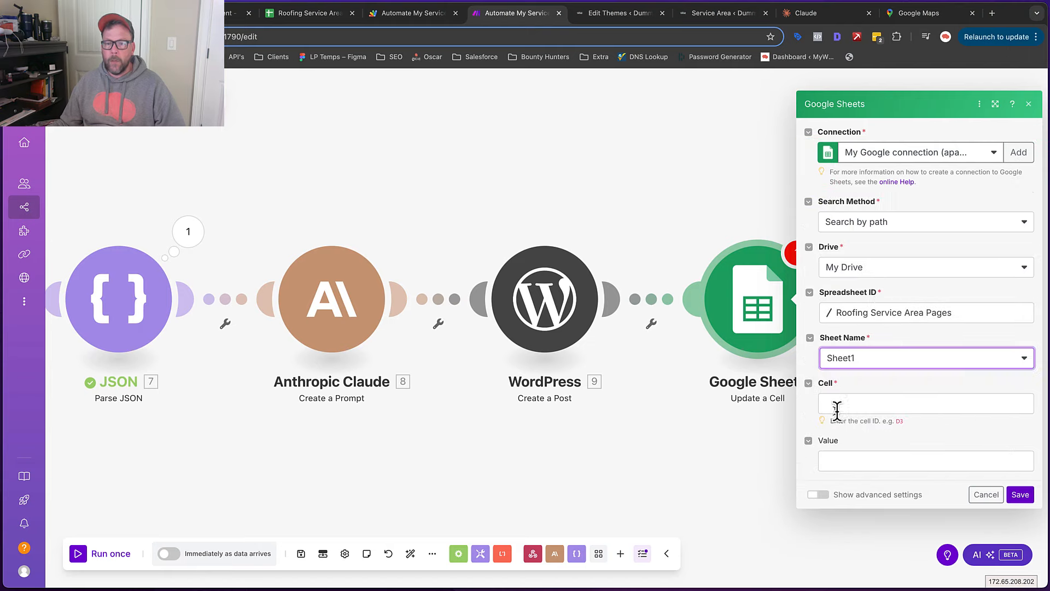
Set the cell to A plus the webhook's rowNumber, fill in the value, and save
click(844, 404)
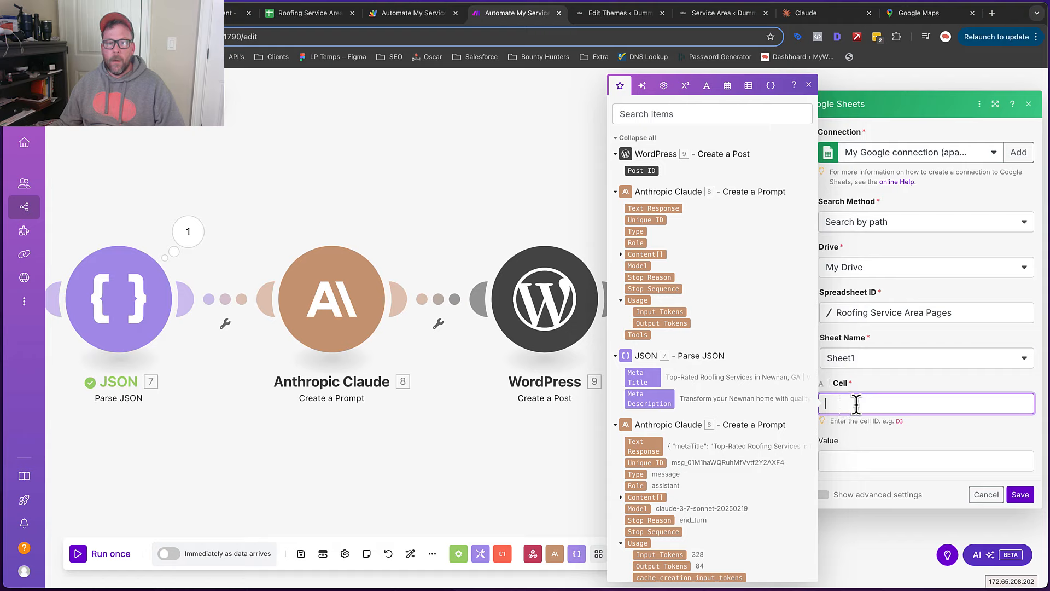
scroll(694, 296, down, 3)
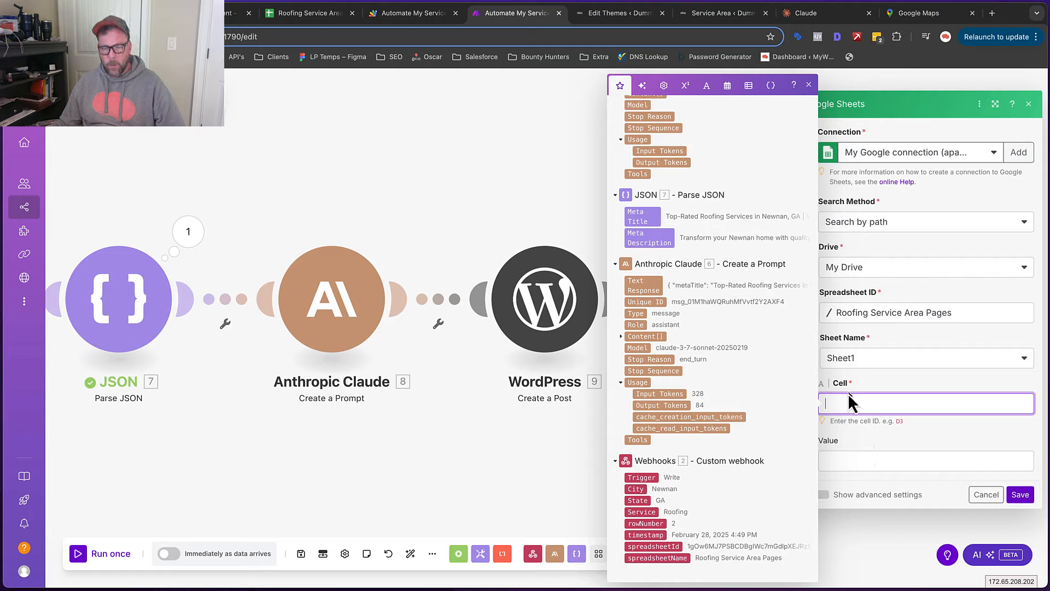
text(A)
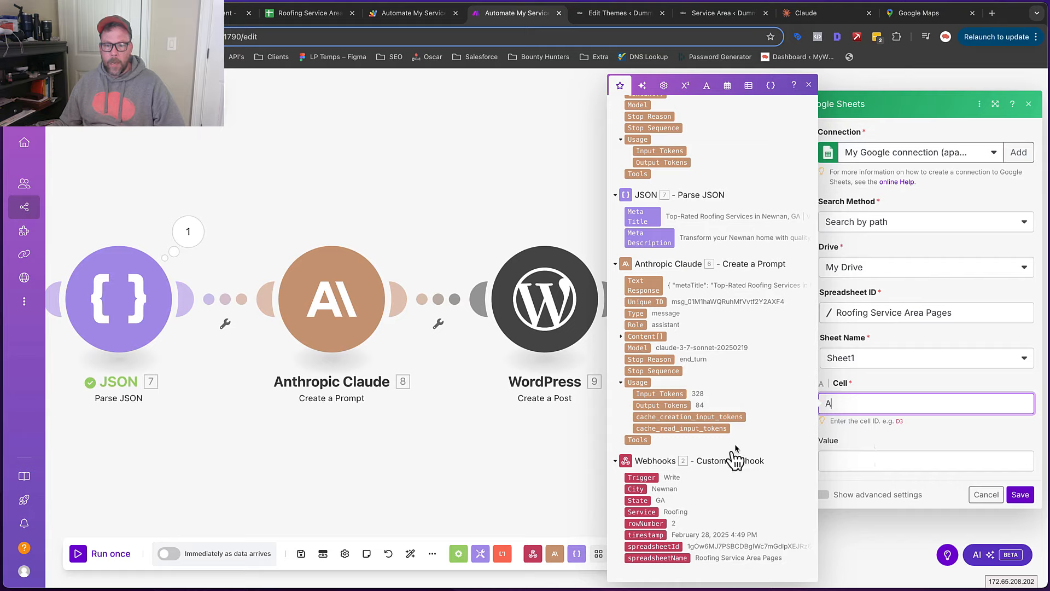
click(646, 523)
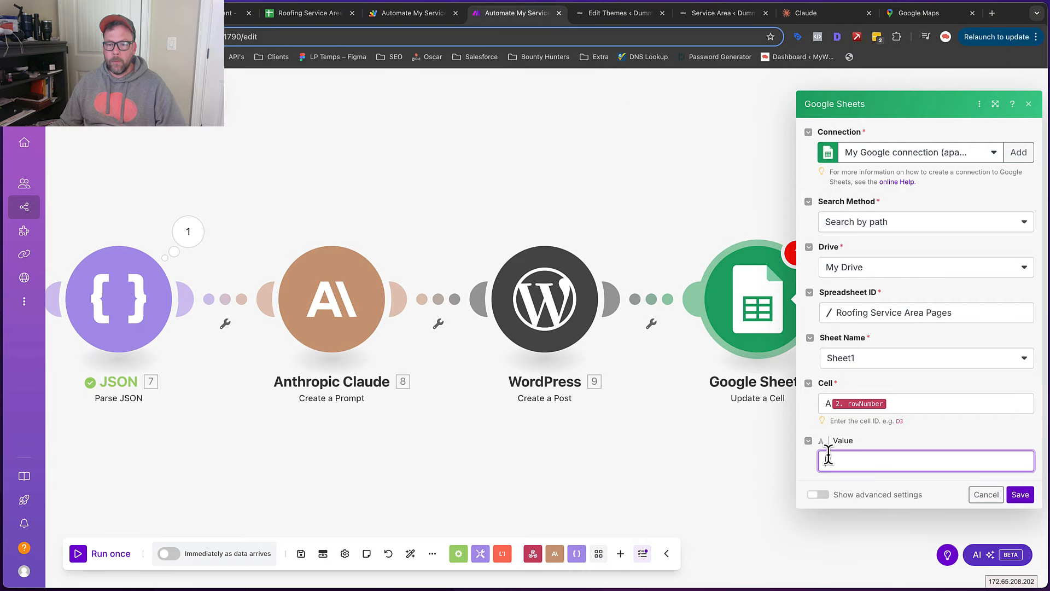
click(828, 458)
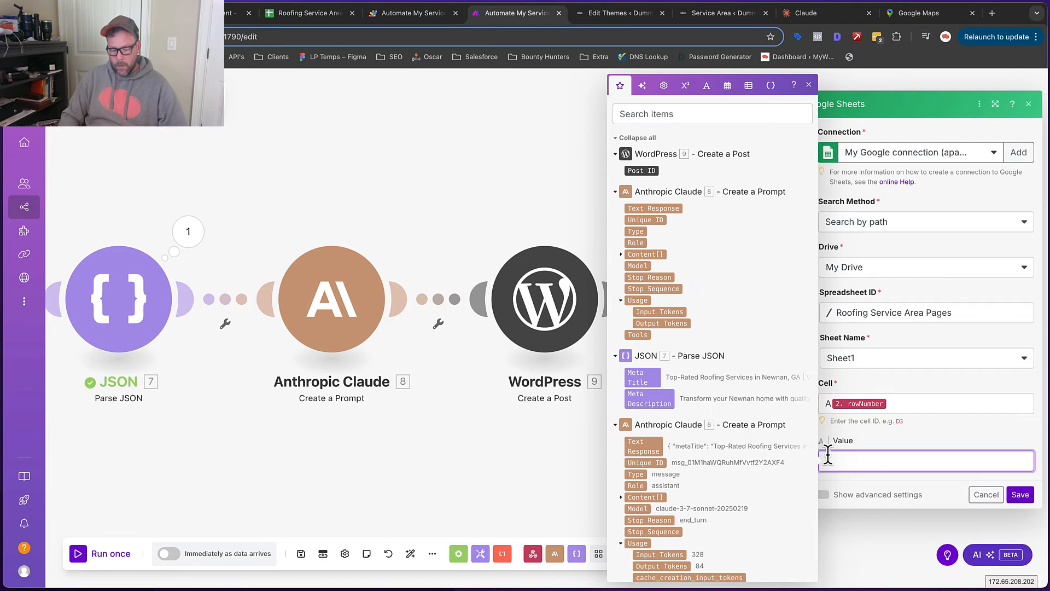
text(ierw)
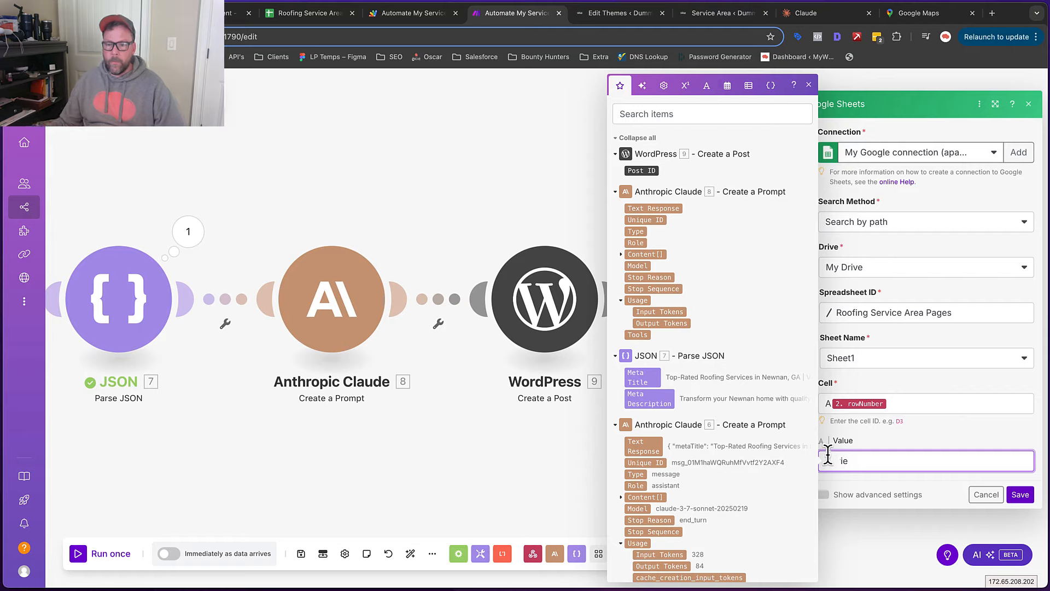
click(1020, 494)
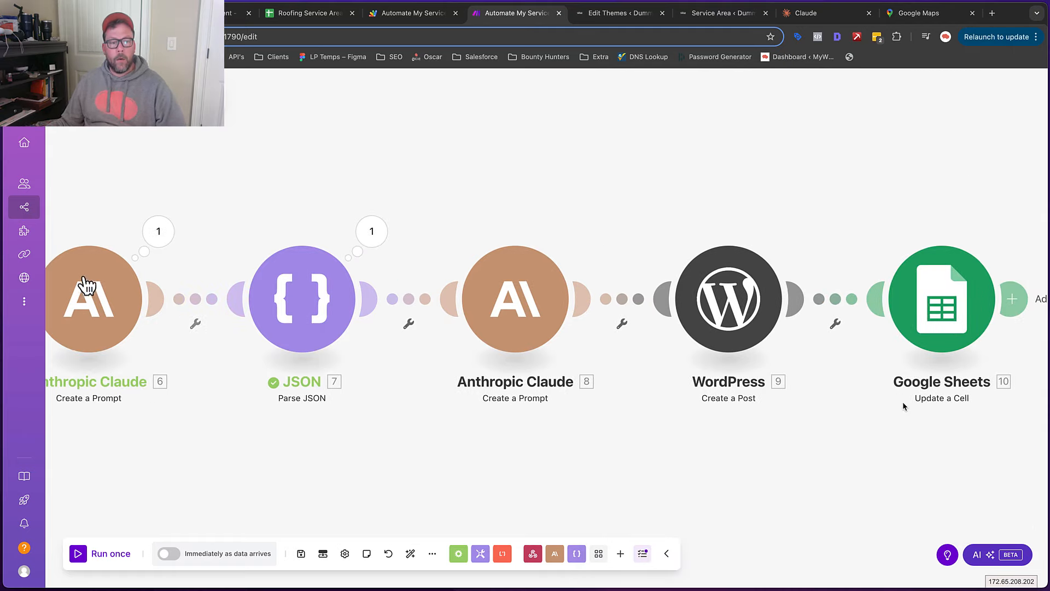
Turn the scenario on and delete the old data waiting in the webhook queue
click(303, 553)
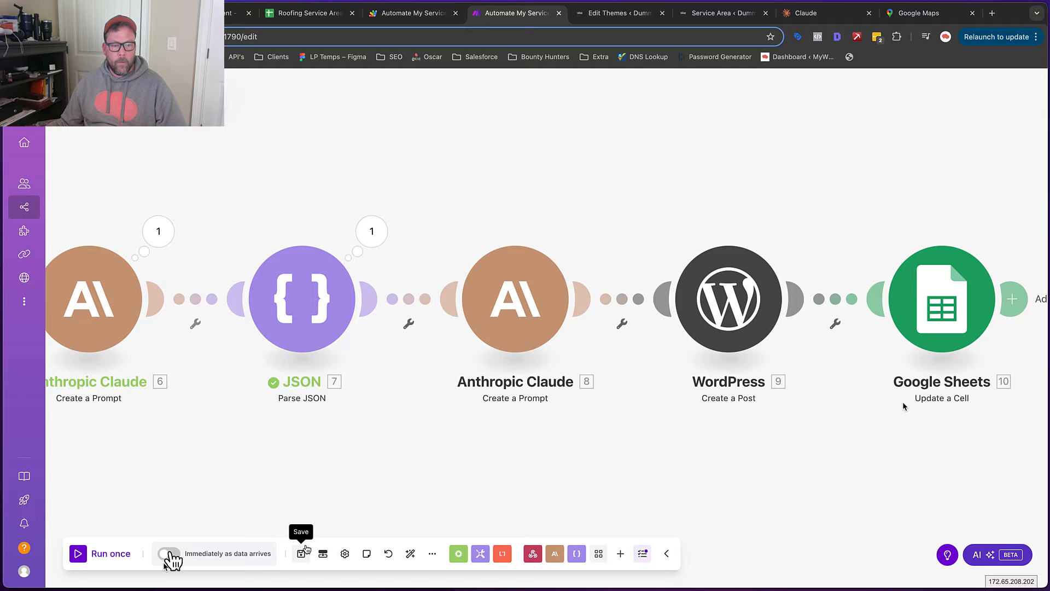
scroll(126, 393, left, 5)
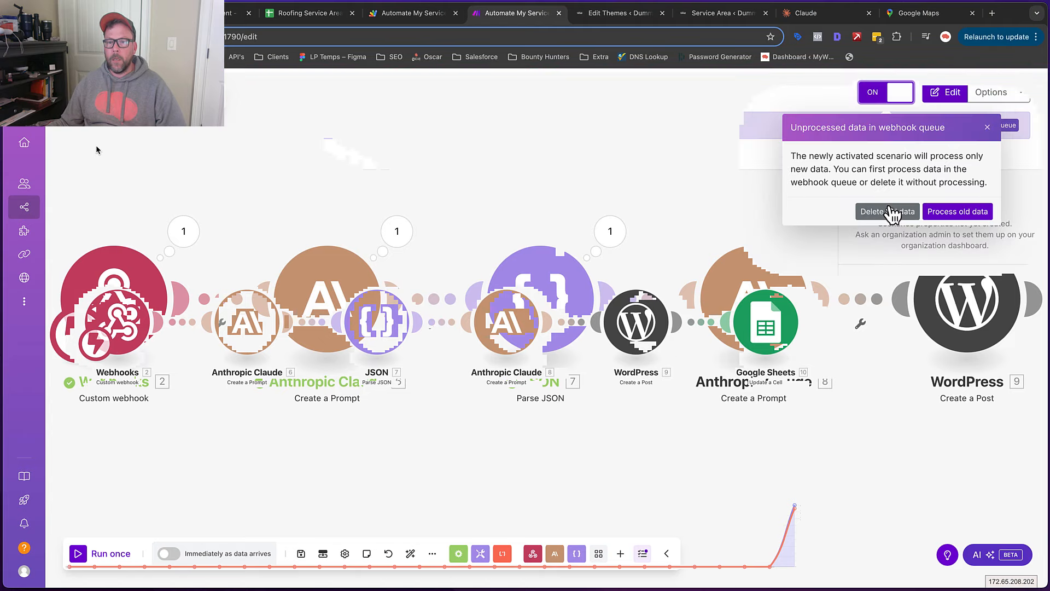
click(883, 209)
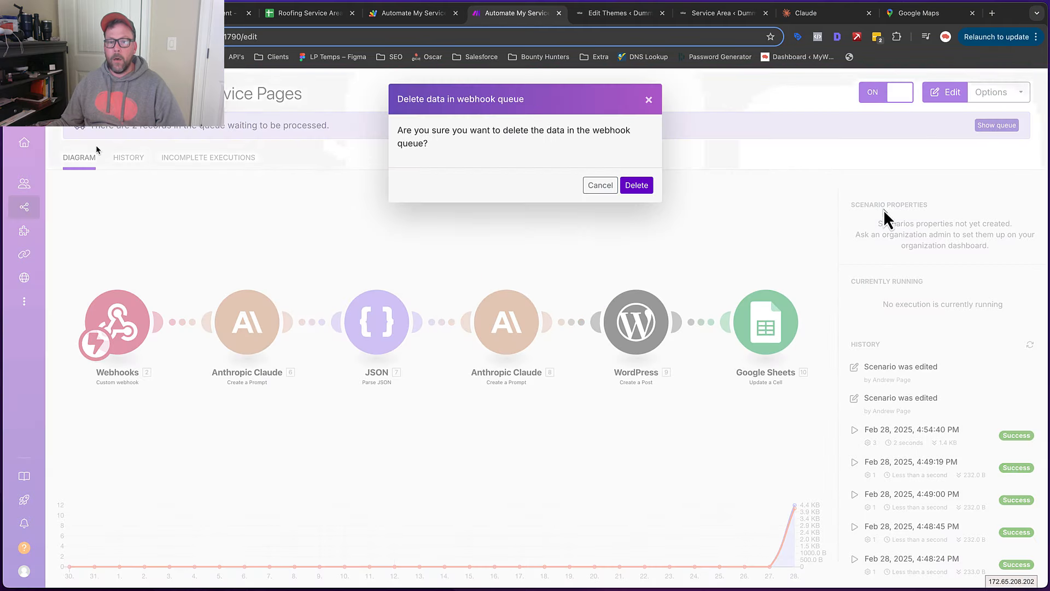
click(635, 186)
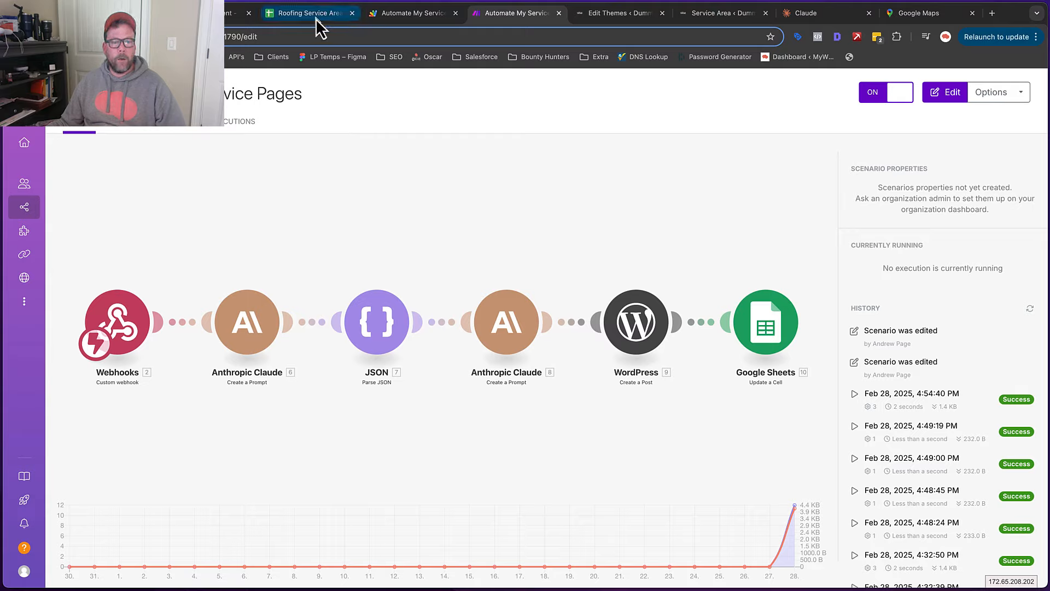
In the Roofing Service Area sheet, change Newnan's A2 trigger status away from In Que
click(65, 165)
click(58, 184)
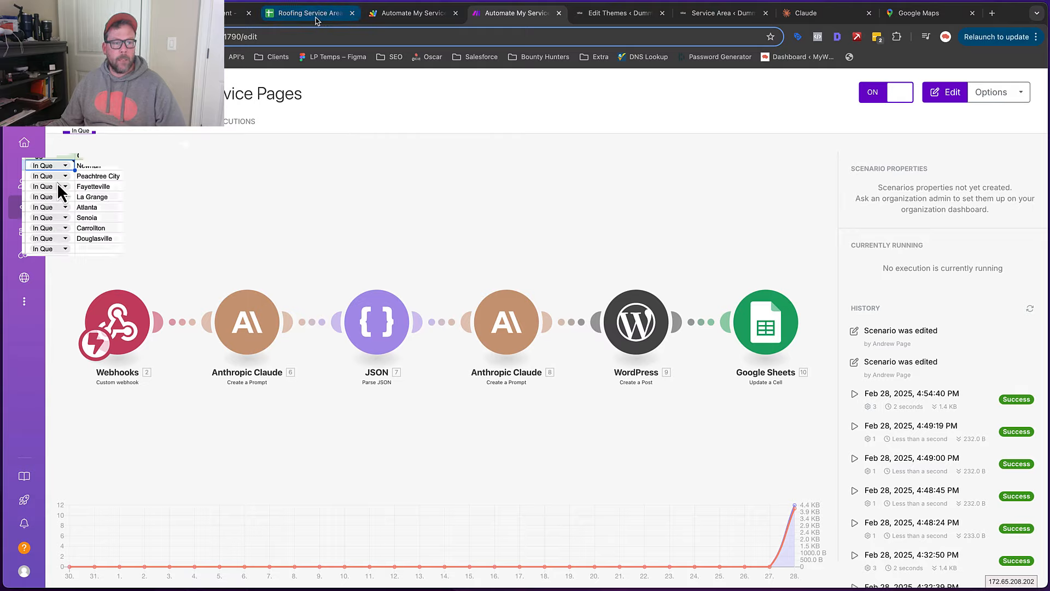
click(681, 232)
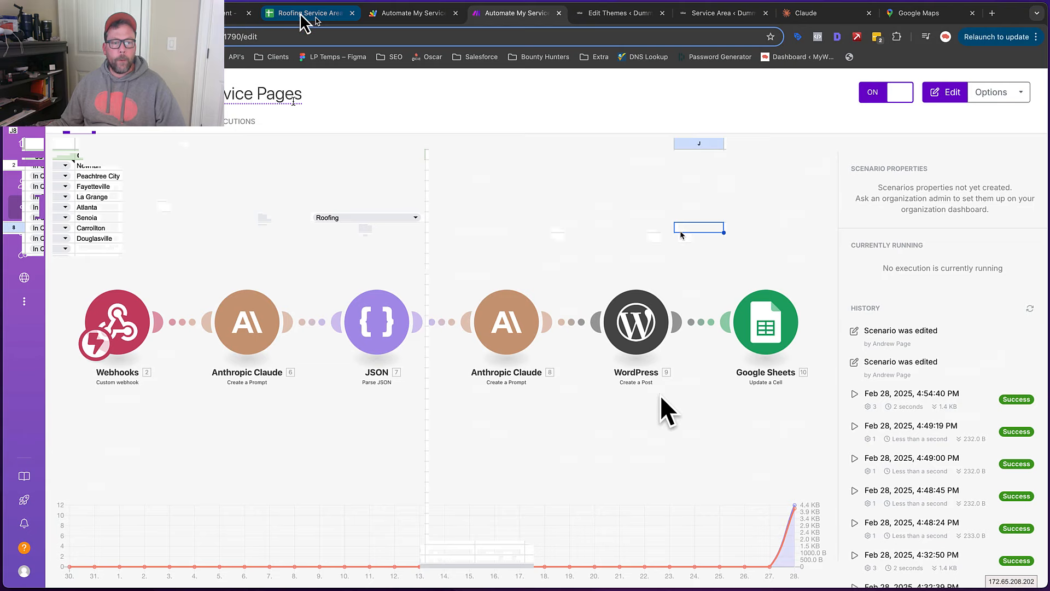
click(301, 13)
click(525, 14)
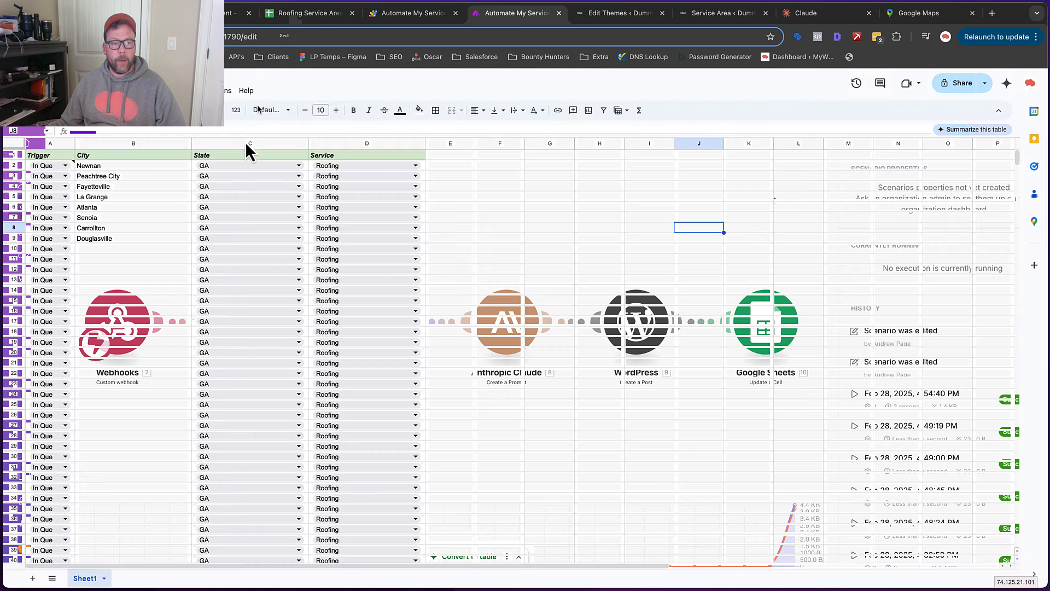
click(65, 165)
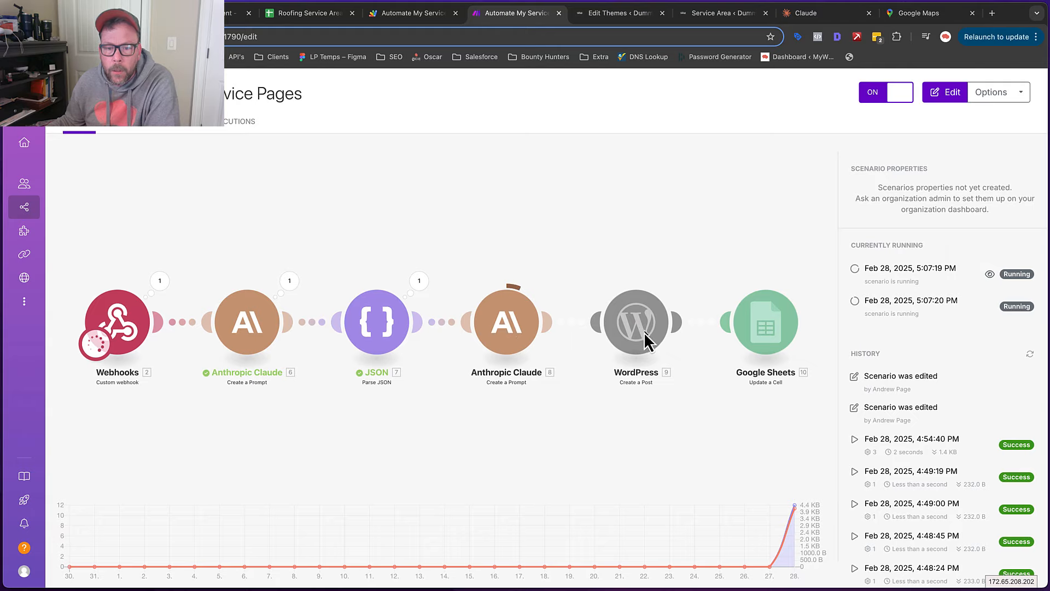
Confirm Newnan's A2 status reads Review, then reopen the Make scenario editor to see the run
click(307, 16)
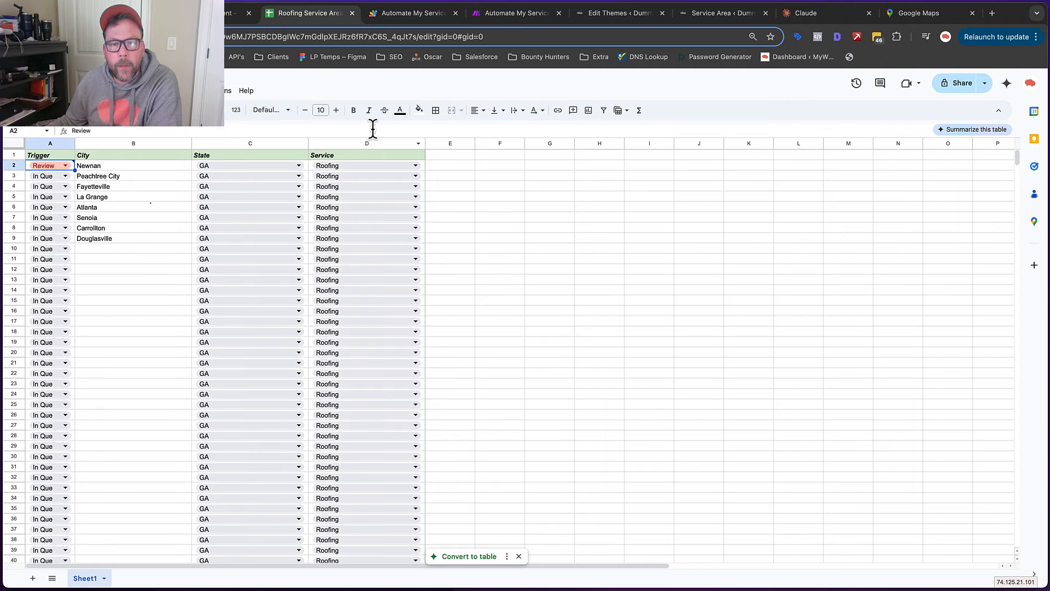
click(508, 14)
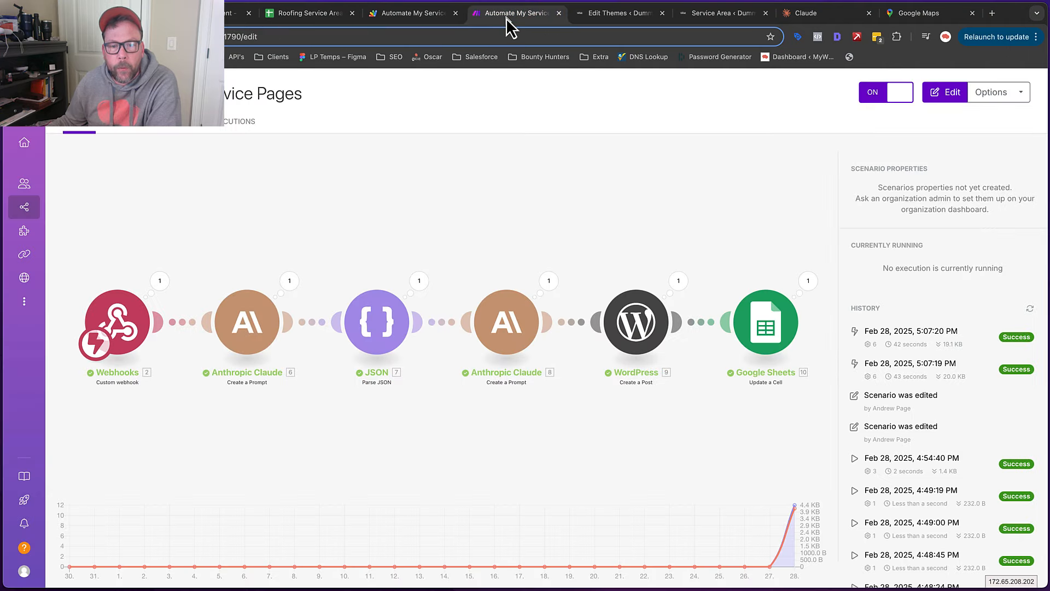
click(549, 284)
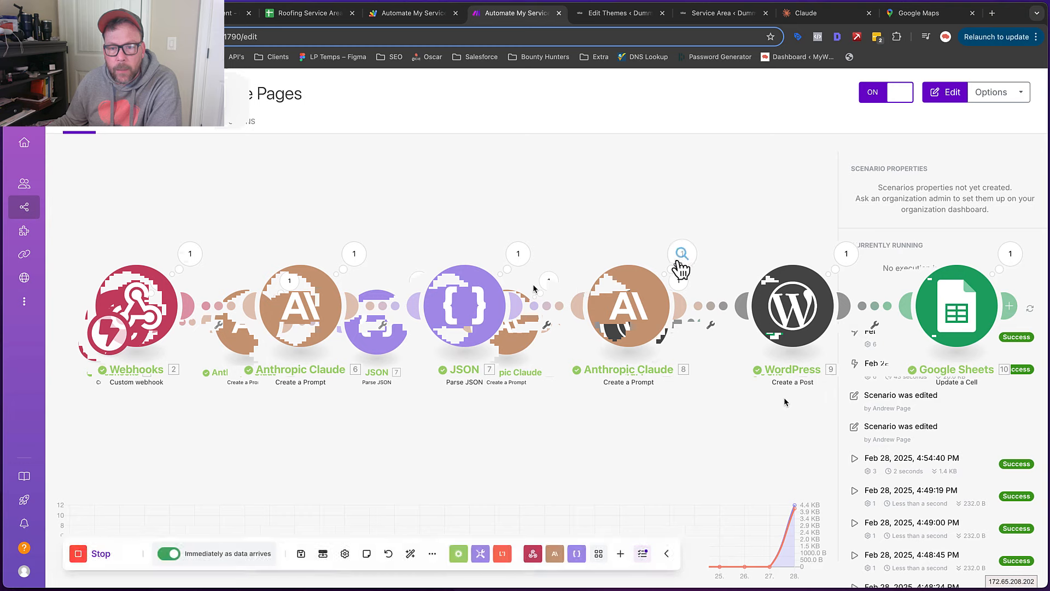
Expand the Anthropic Claude 8 output's Content and Text and scroll through the Newnan roofing copy
click(681, 257)
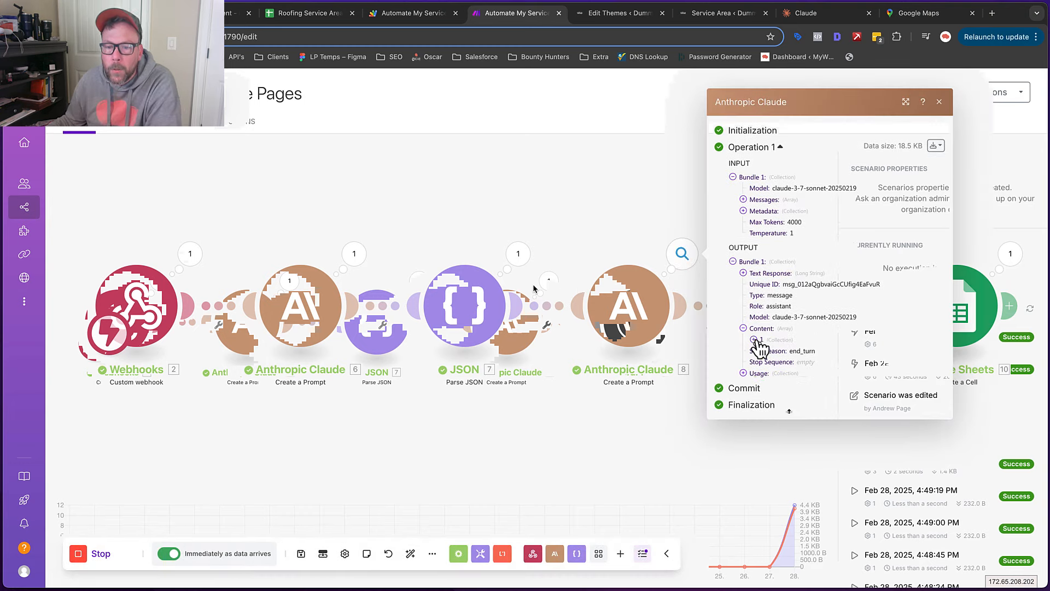
click(743, 334)
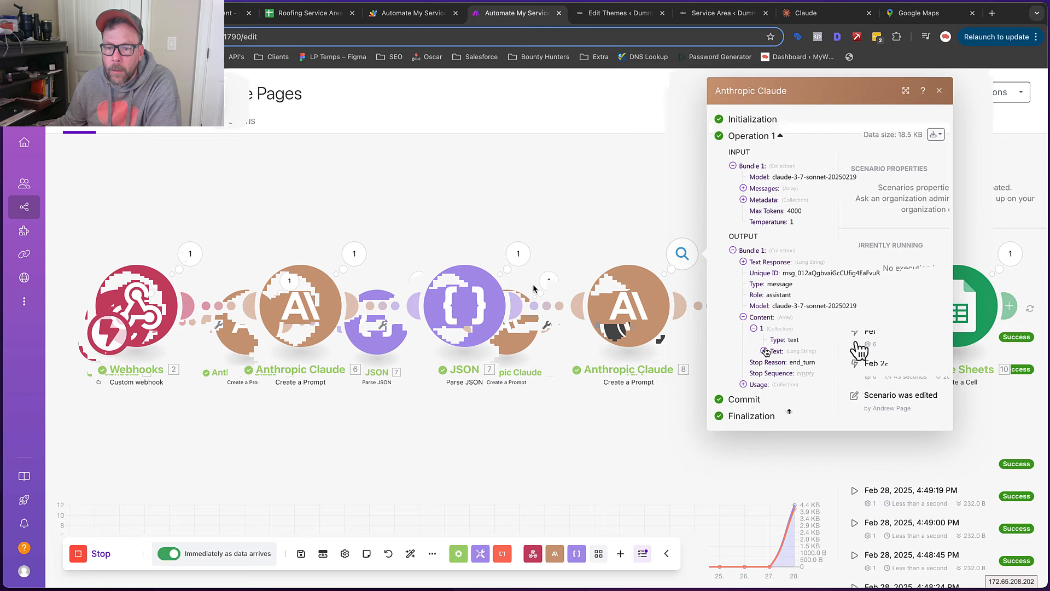
click(765, 351)
scroll(854, 340, down, 5)
scroll(854, 340, down, 15)
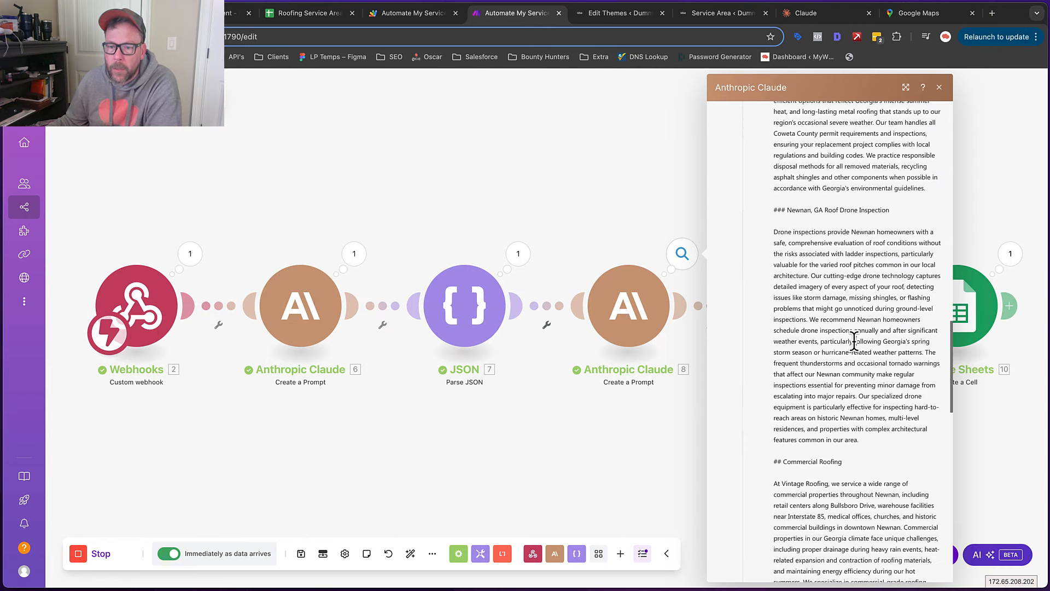
scroll(854, 340, down, 10)
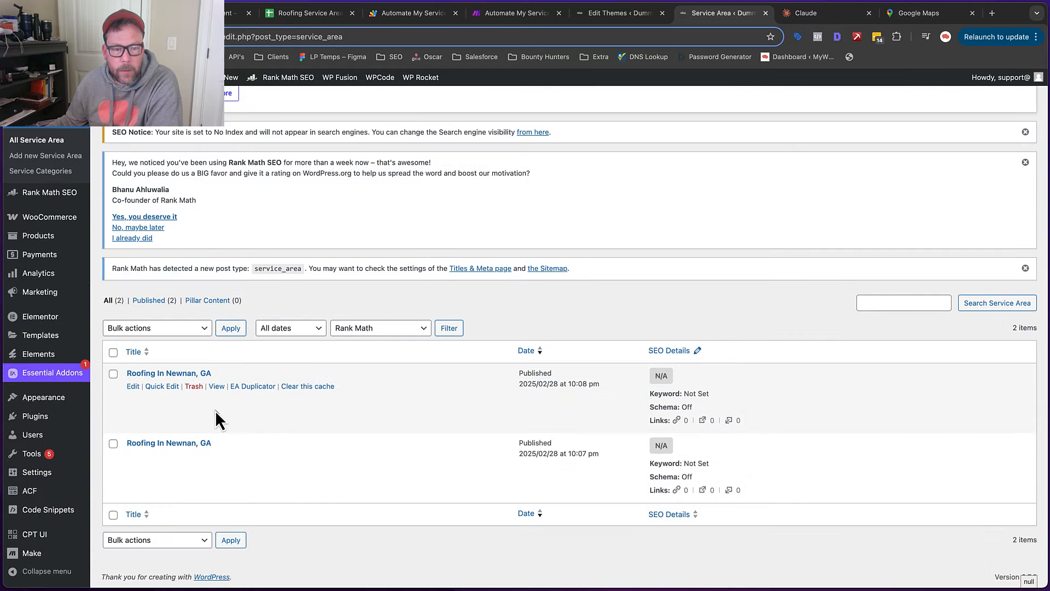
Trash the newer Roofing In Newnan, GA duplicate and view the remaining post's live page
click(171, 386)
click(170, 478)
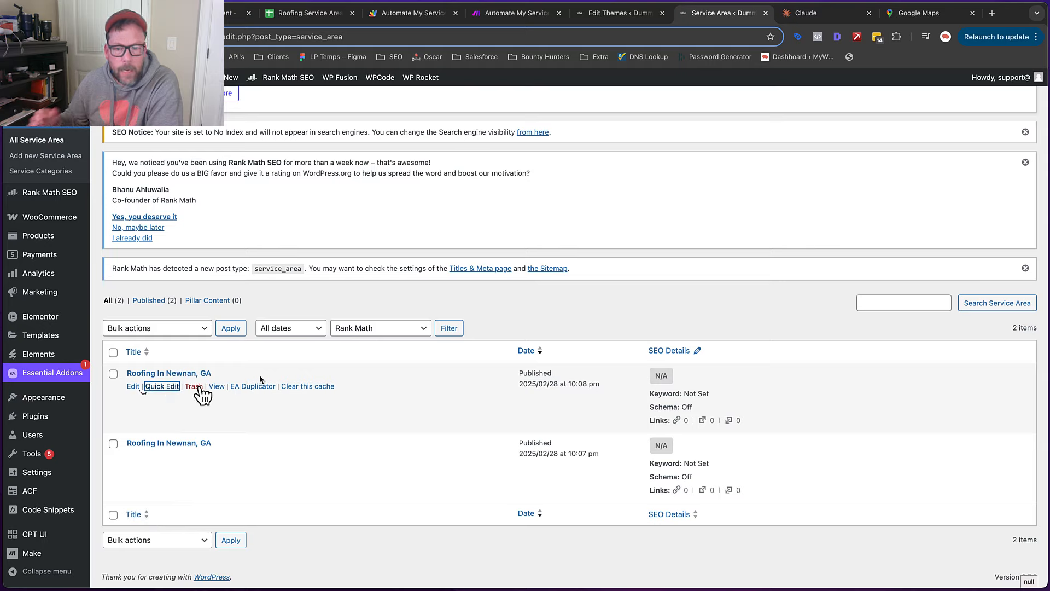
click(199, 386)
click(202, 386)
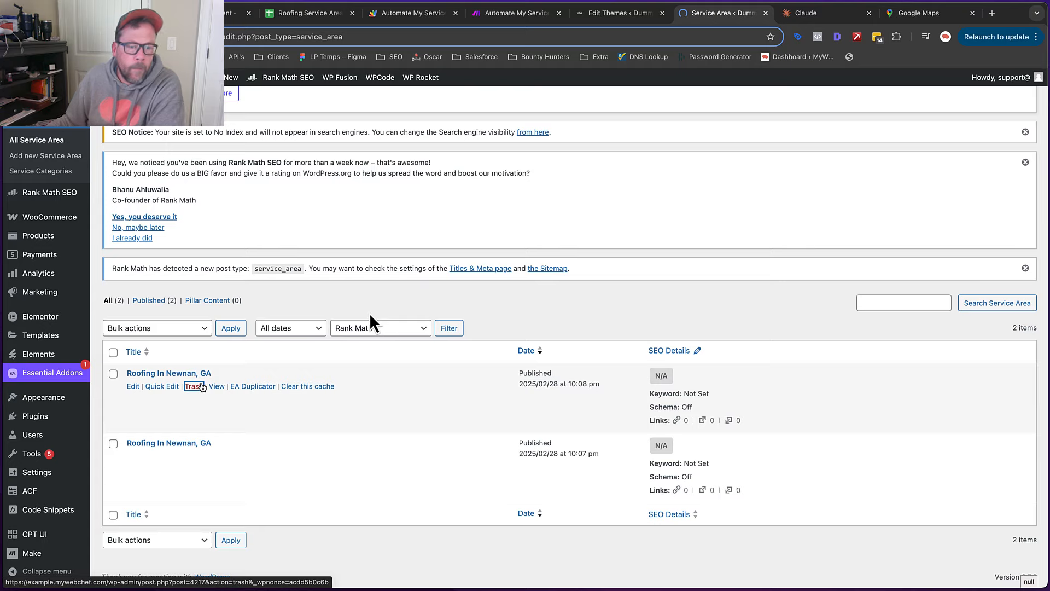
scroll(369, 313, down, 3)
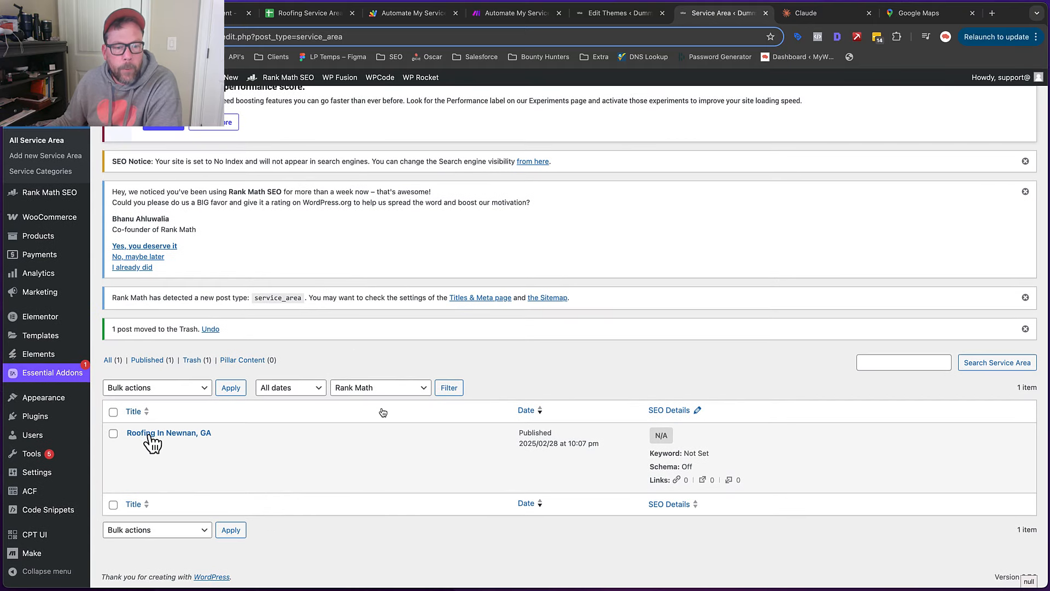
click(216, 446)
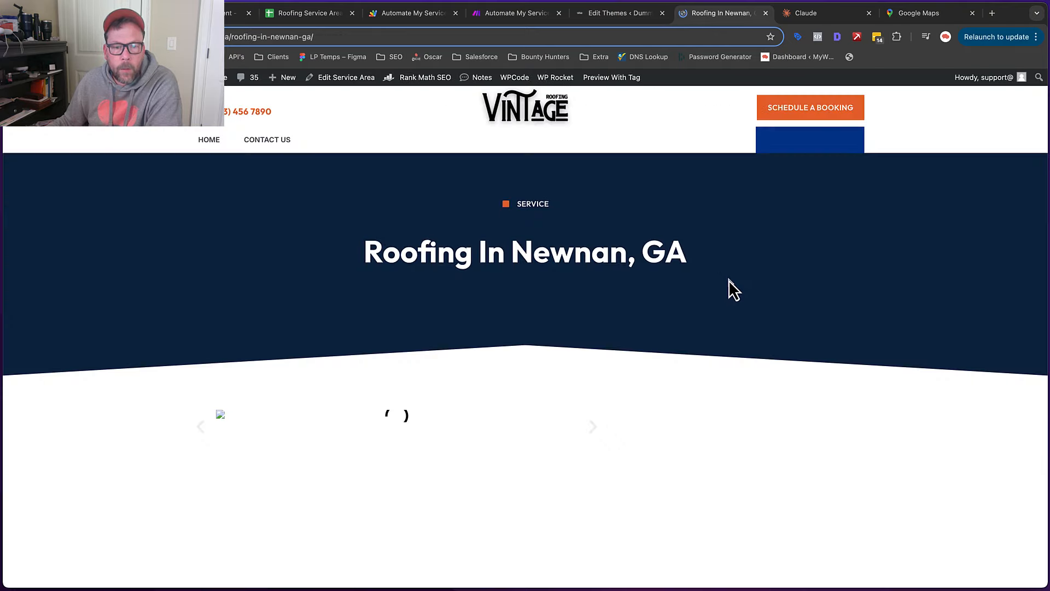
Scroll the live Newnan page, highlighting the raw # and ## markdown heading marks
scroll(547, 237, down, 5)
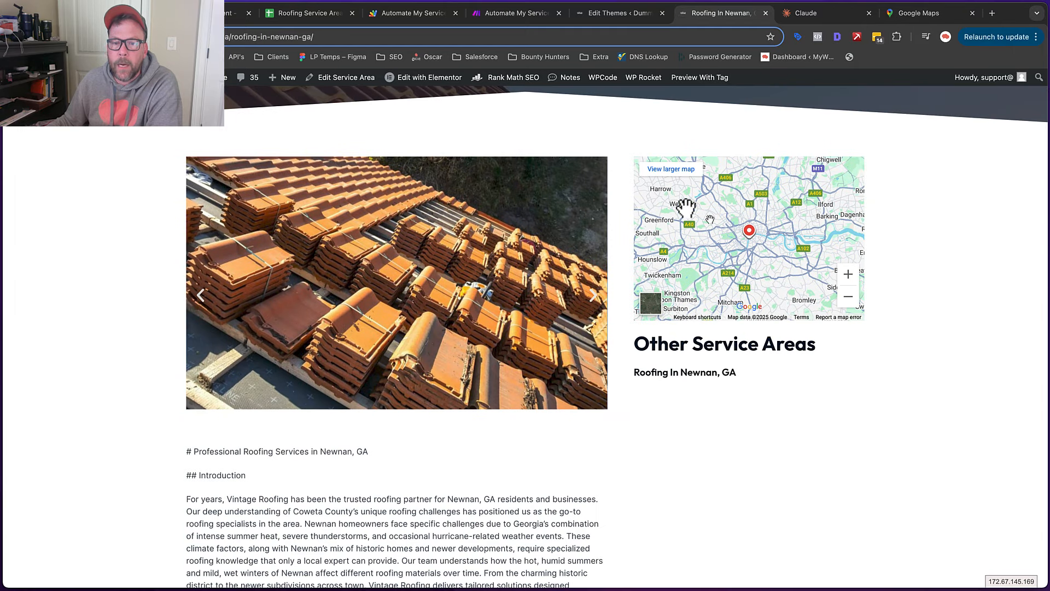
scroll(508, 211, down, 5)
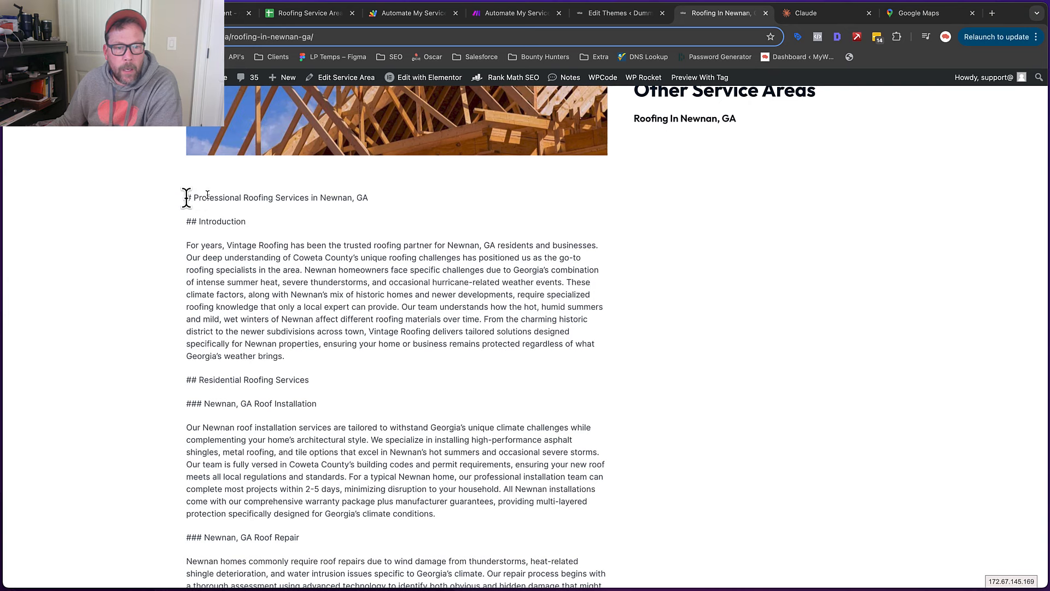
scroll(192, 194, down, 1)
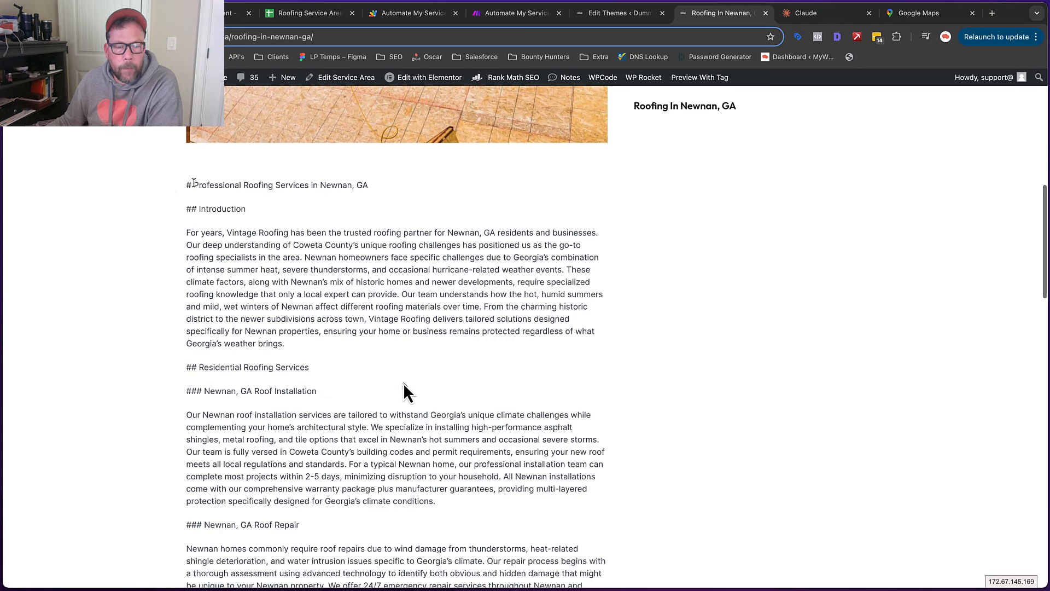
drag(185, 185, 194, 185)
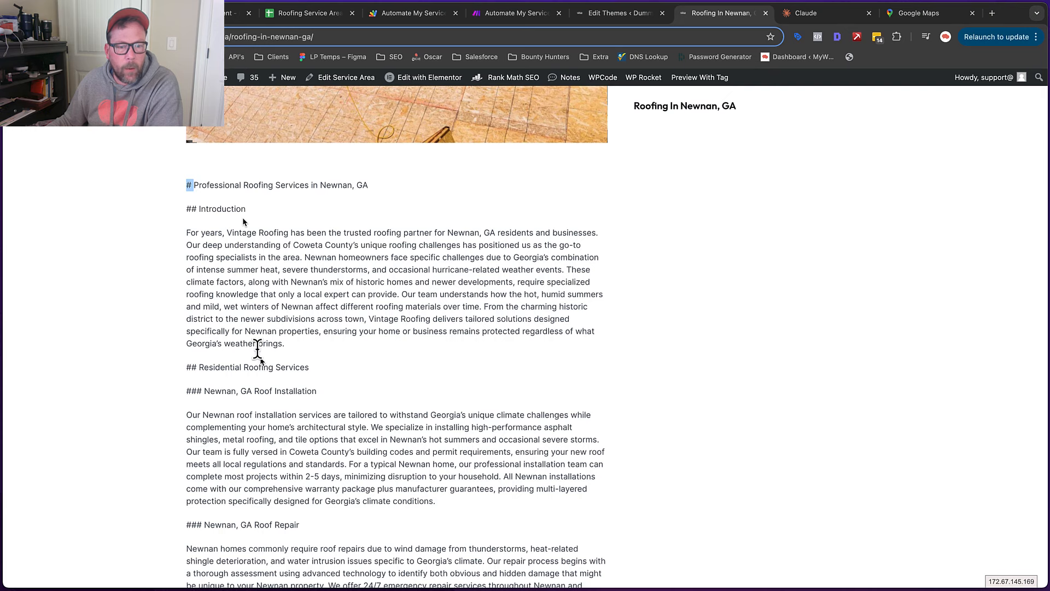
scroll(257, 349, down, 20)
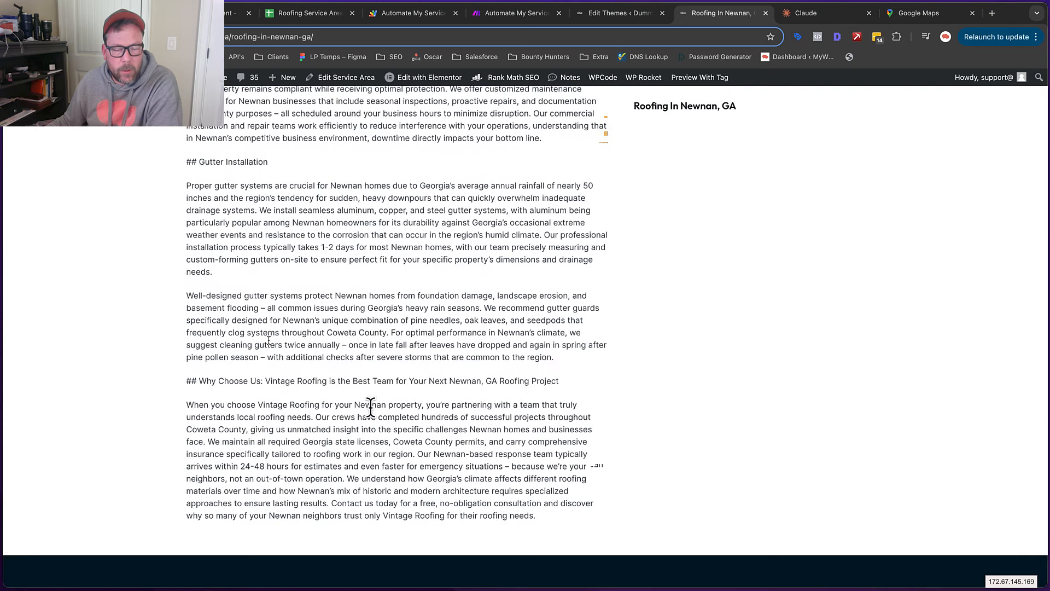
scroll(369, 407, up, 3)
scroll(371, 408, down, 5)
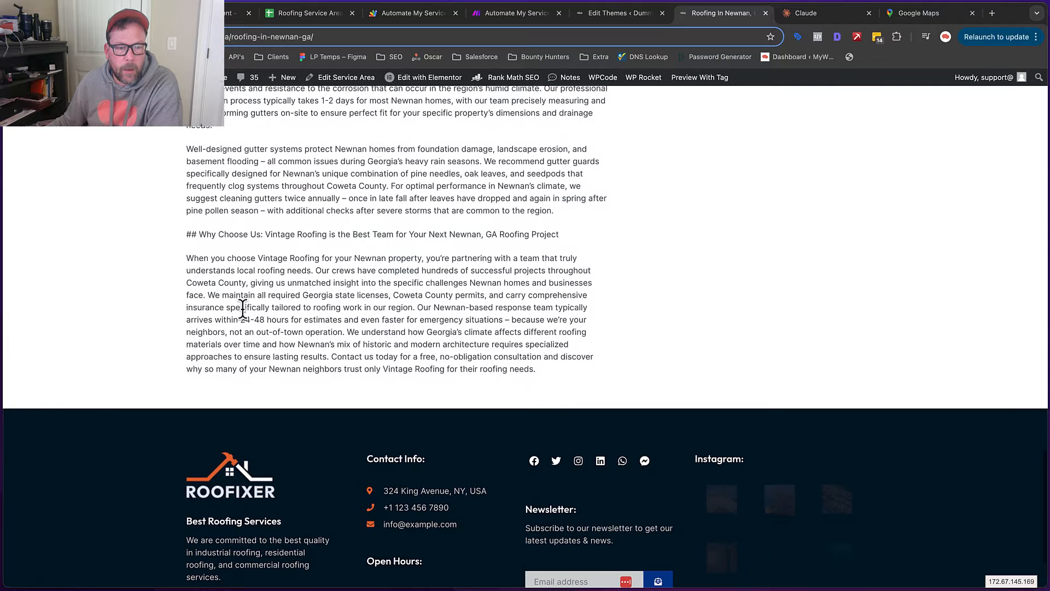
double_click(185, 233)
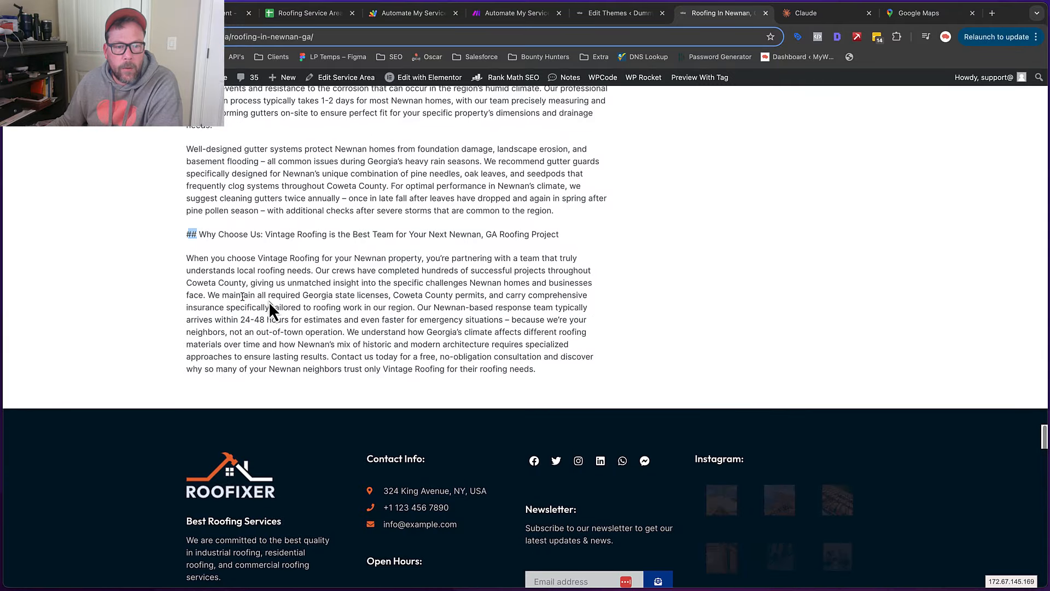
Recheck the Roofing In Newnan, GA title and bring up the Edit with Elementor options
scroll(281, 306, up, 2)
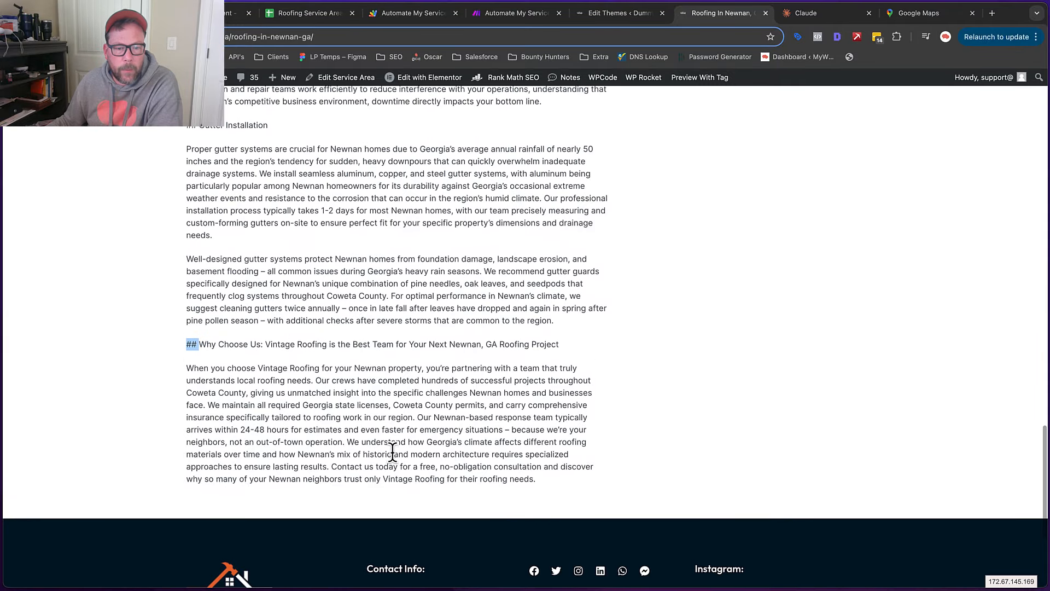
scroll(396, 452, up, 20)
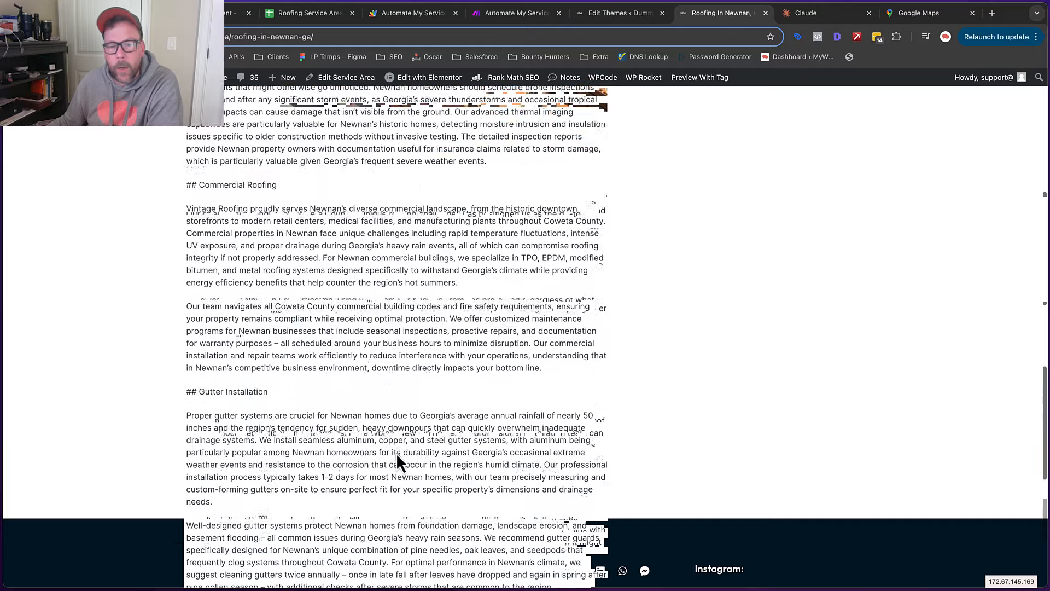
scroll(397, 456, up, 3)
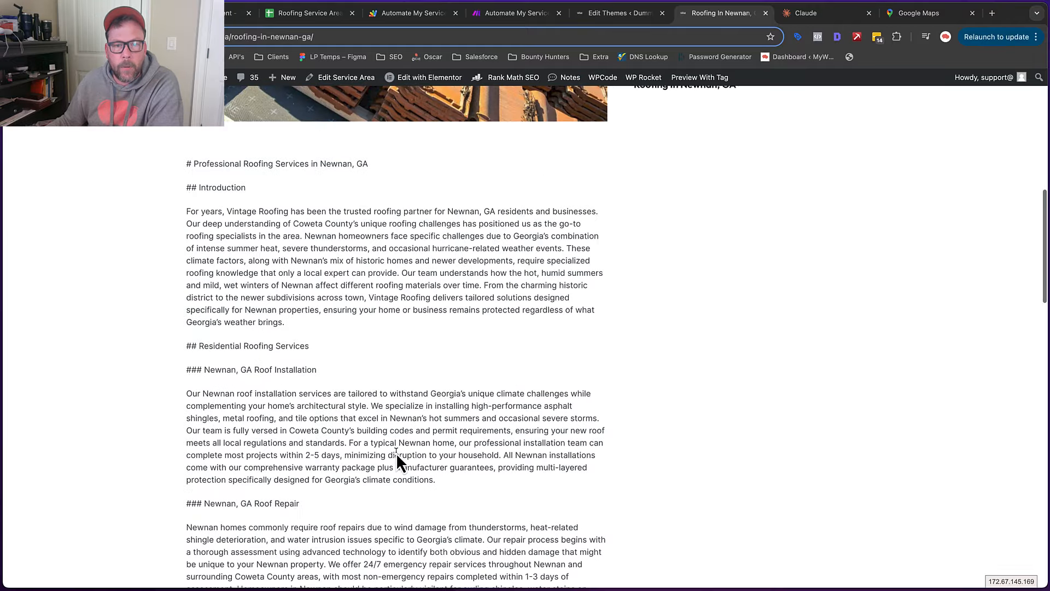
scroll(370, 265, up, 7)
drag(366, 254, 693, 254)
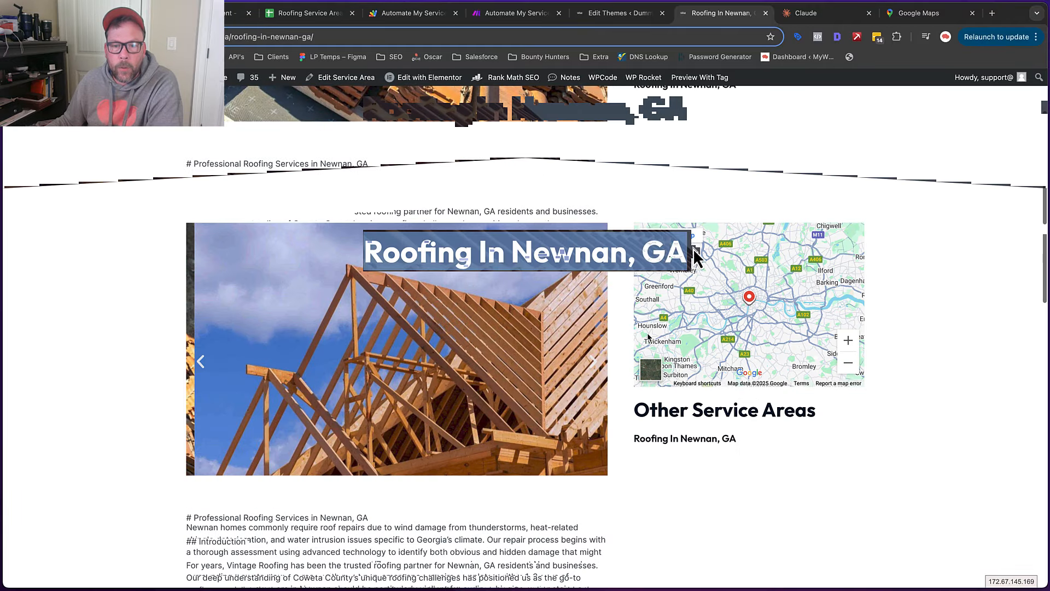
click(646, 252)
scroll(647, 334, down, 1)
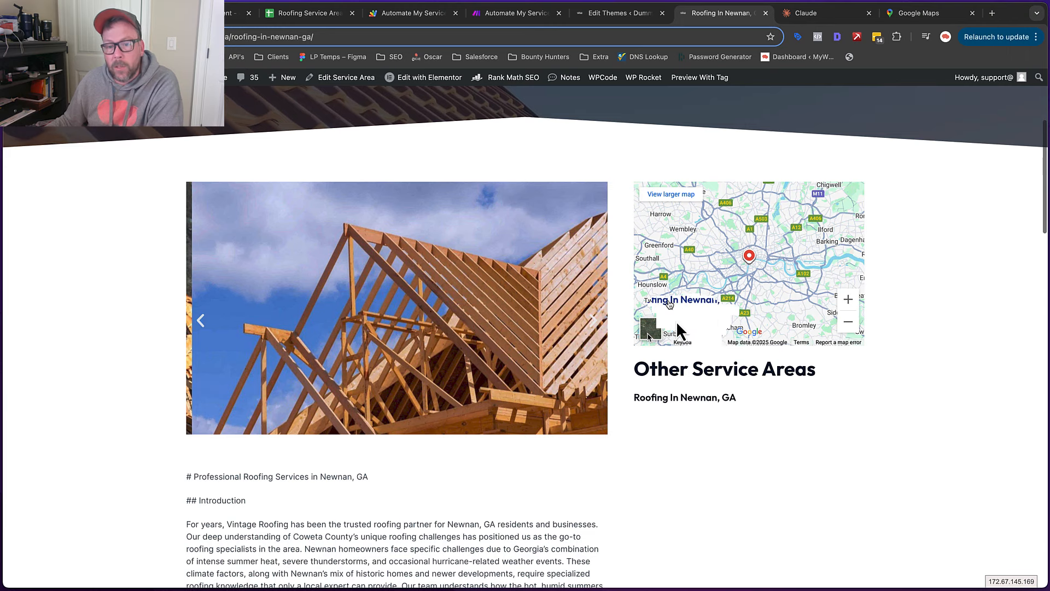
scroll(683, 325, down, 2)
scroll(730, 435, up, 2)
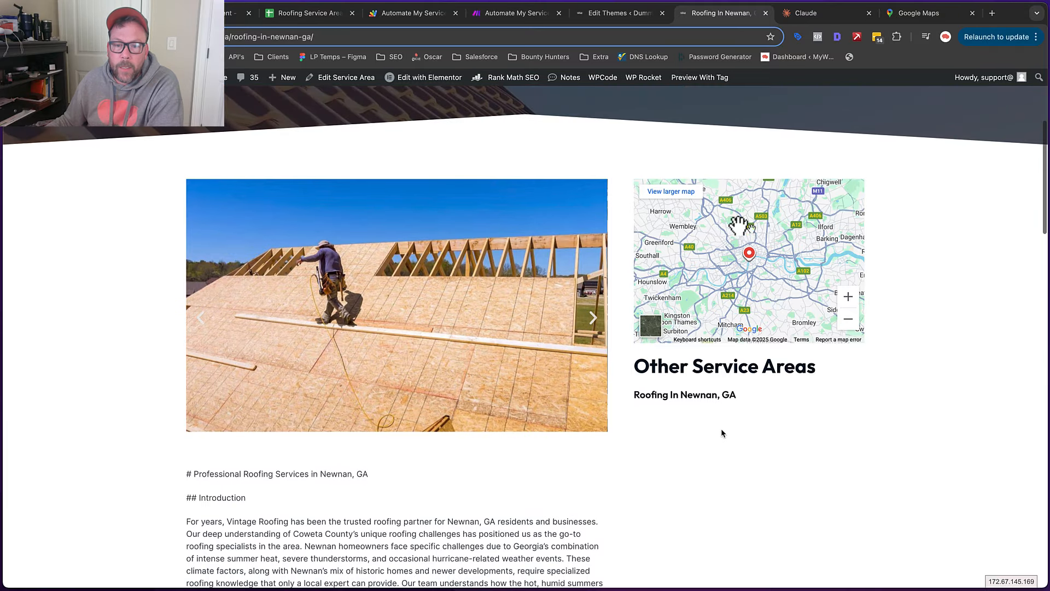
mouse_move(424, 83)
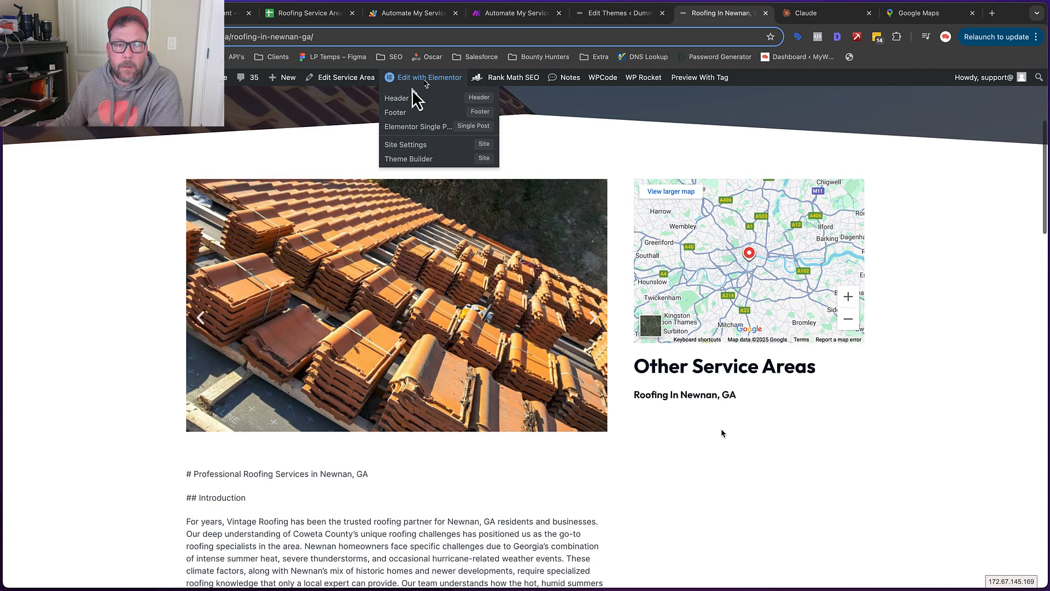
In the Elementor Single Post template, set the Google Maps location to a dynamic ACF Field
click(417, 129)
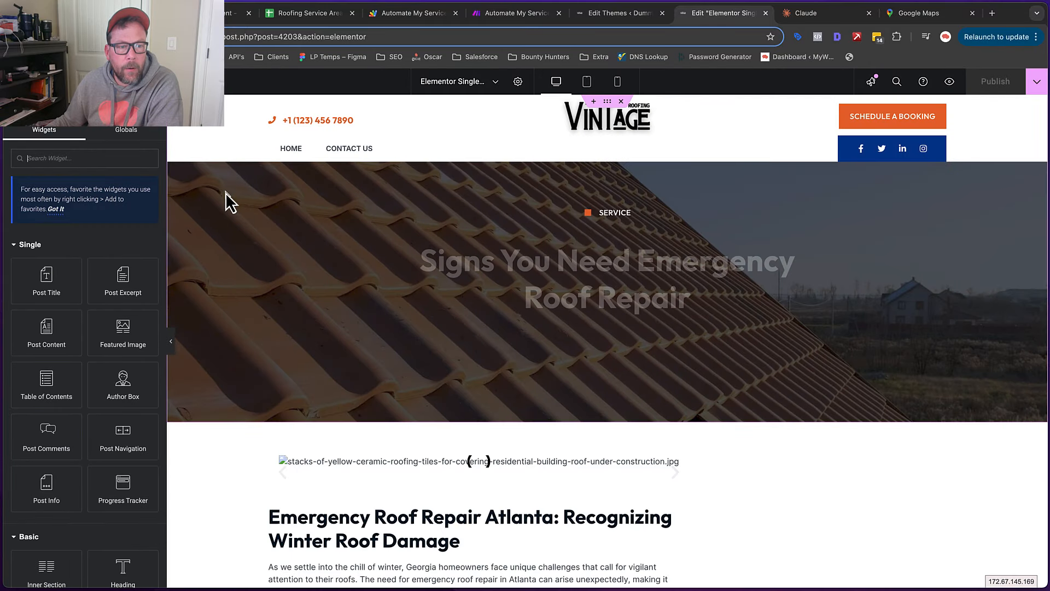
scroll(942, 382, down, 2)
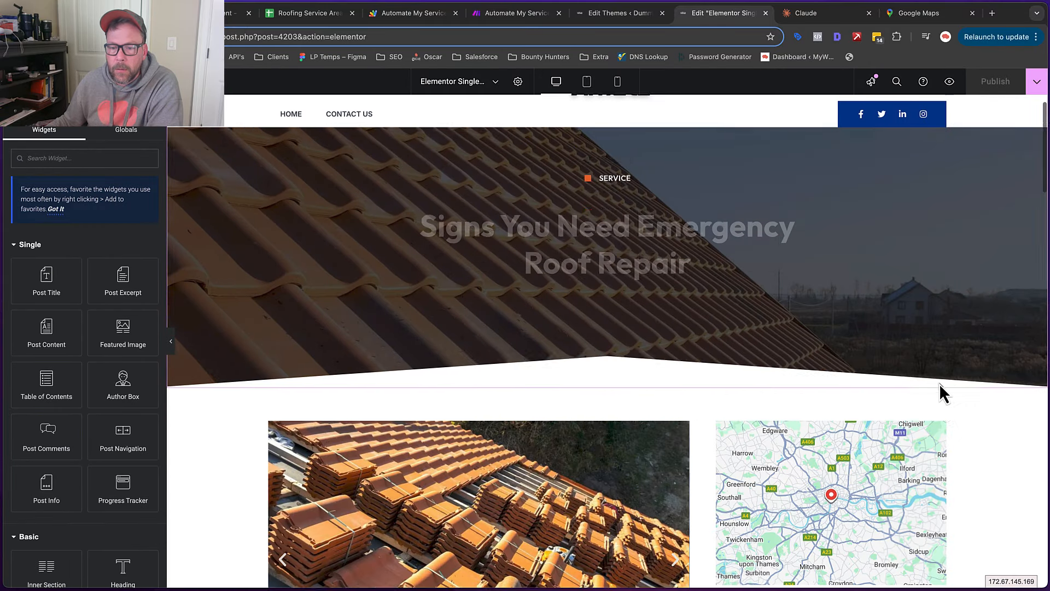
click(939, 412)
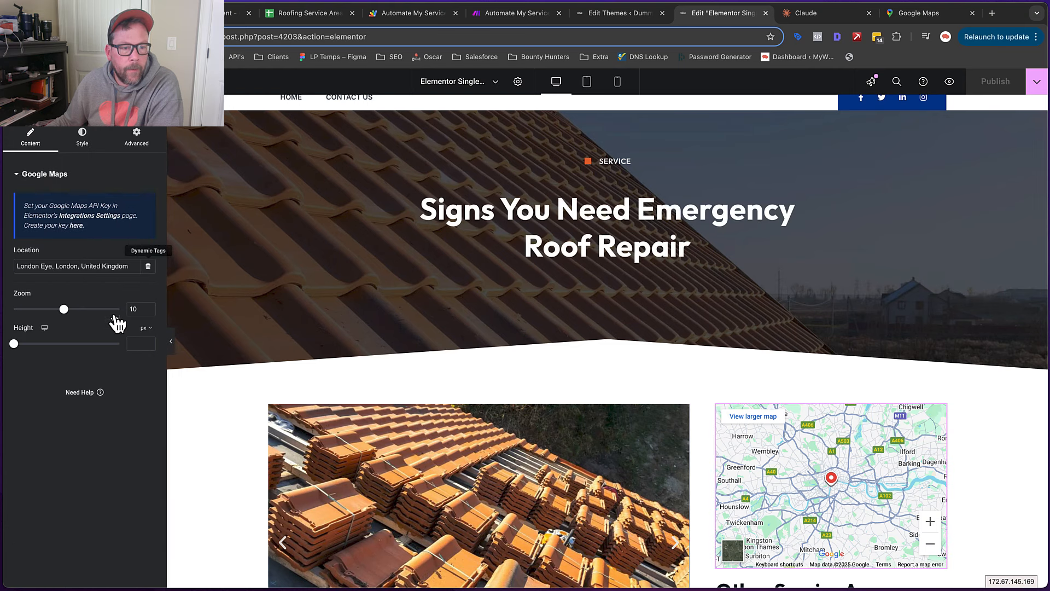
click(149, 267)
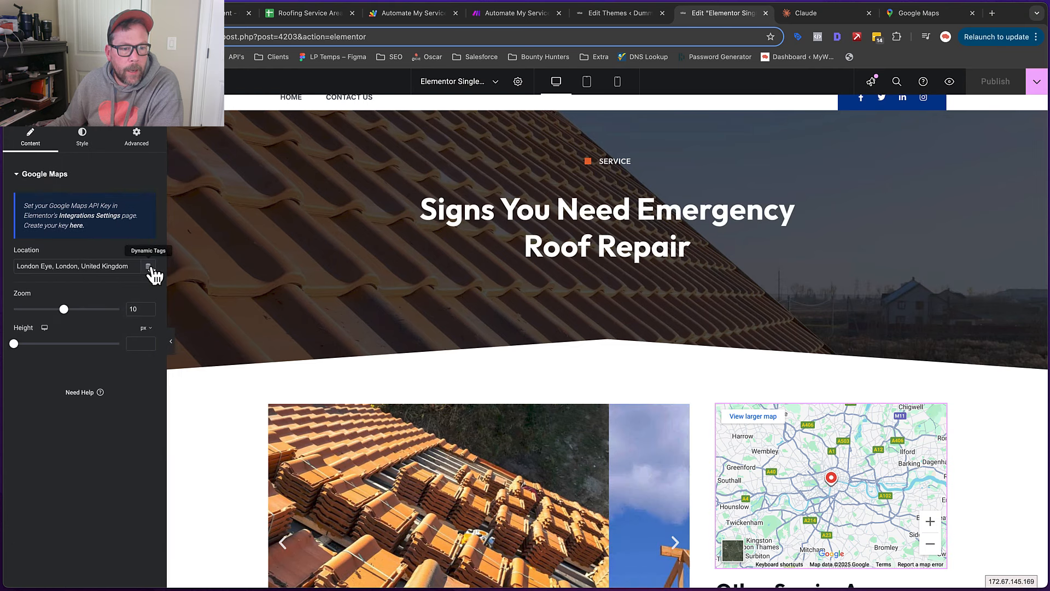
click(68, 406)
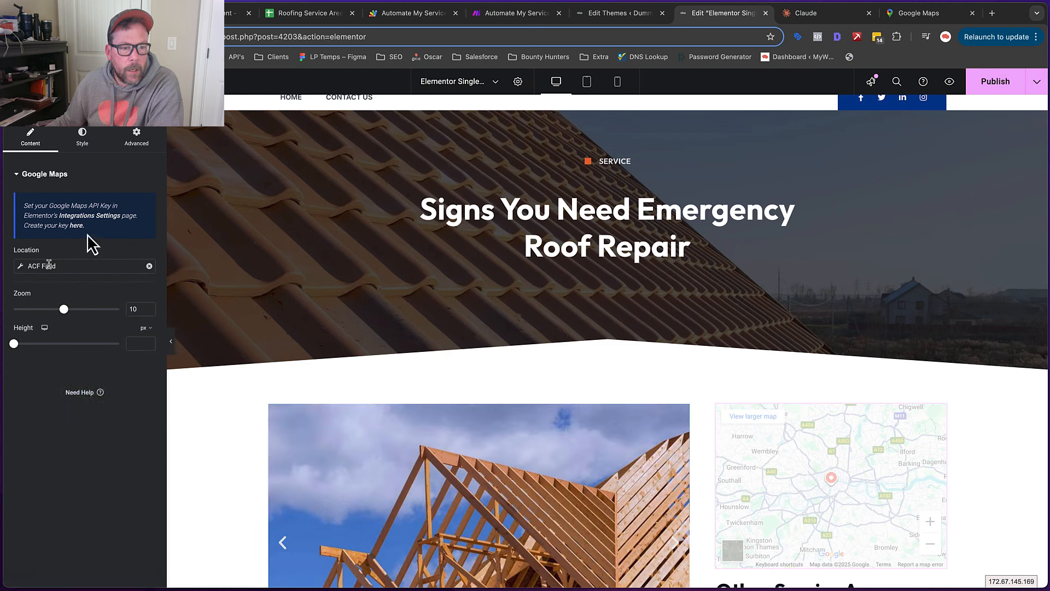
Browse the ACF field key choices for the map location, then go to the Make scenario
click(128, 319)
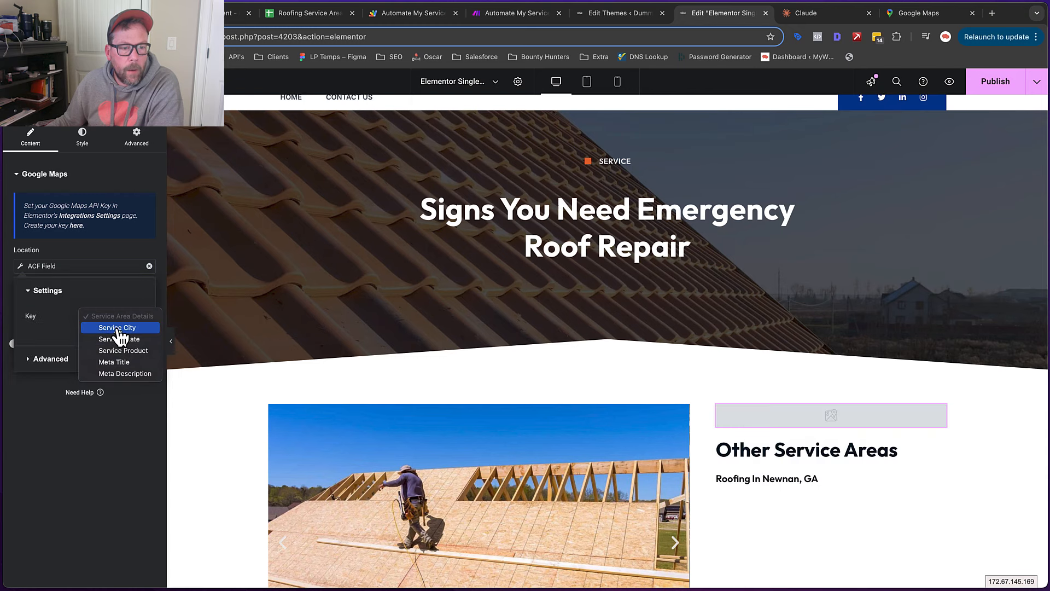
click(58, 361)
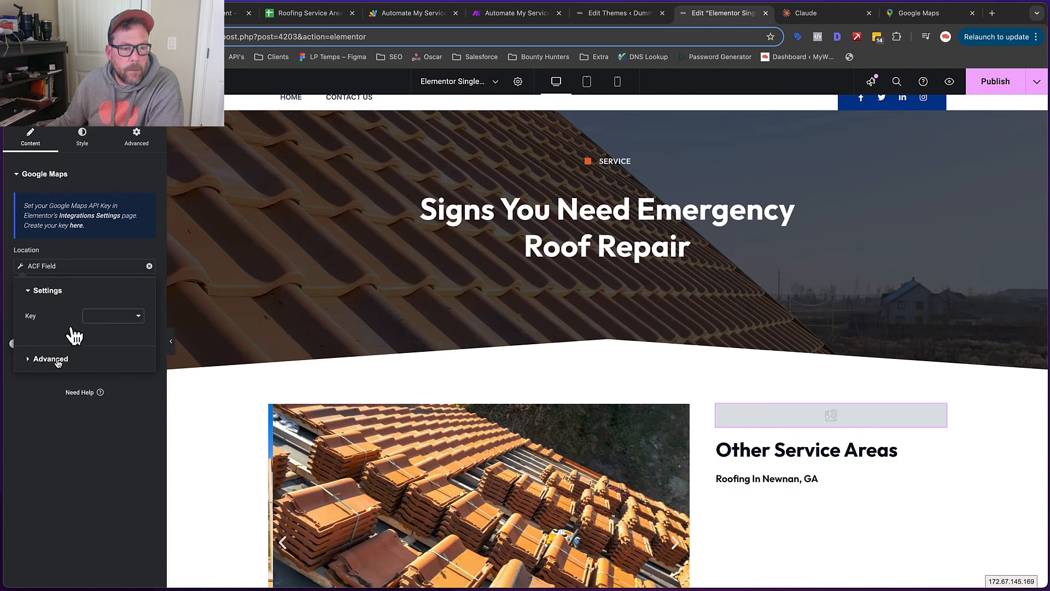
click(102, 340)
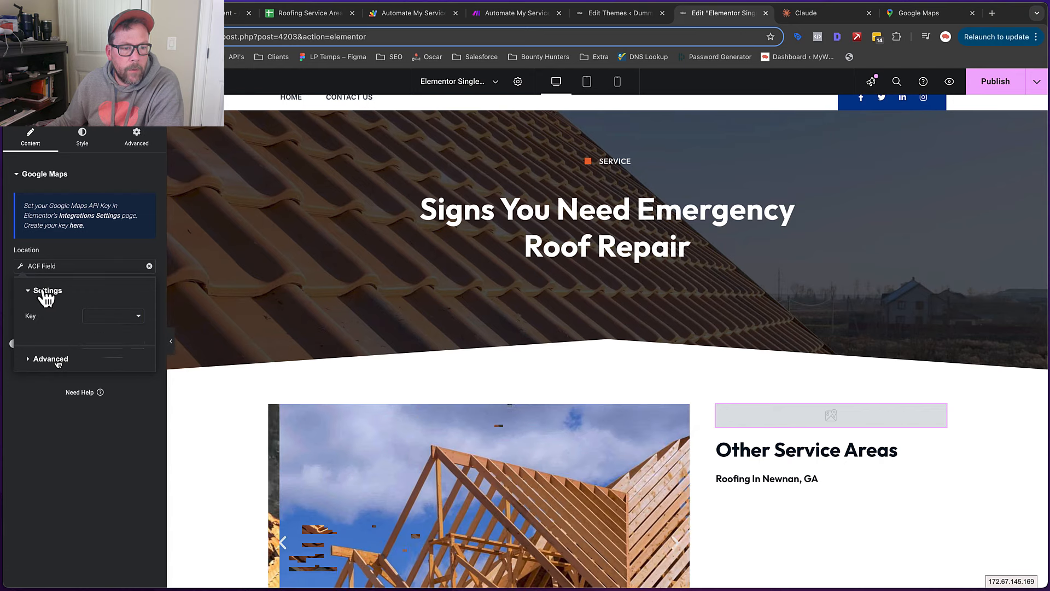
click(109, 316)
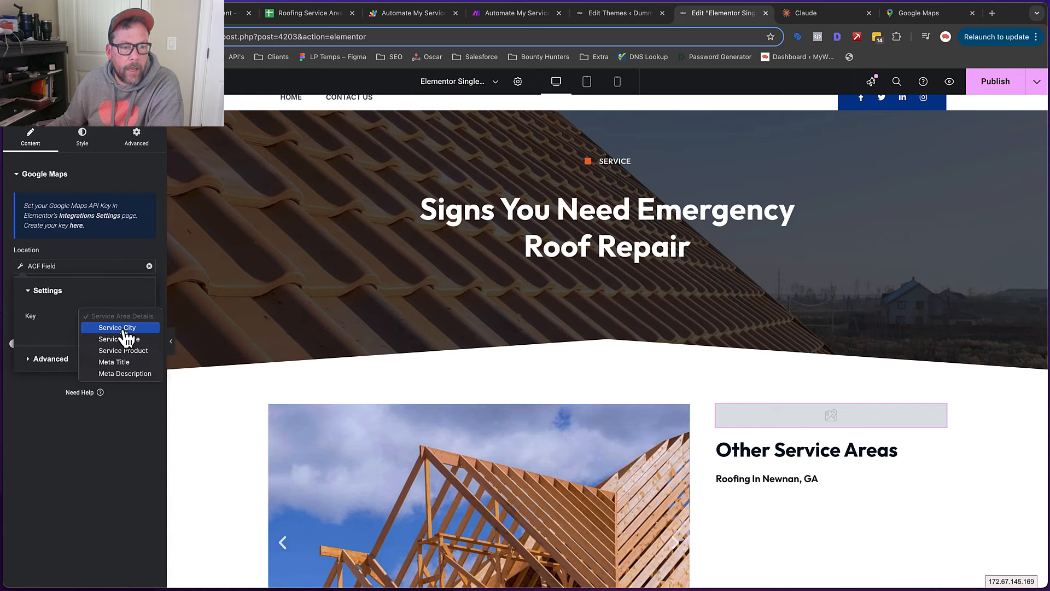
click(517, 19)
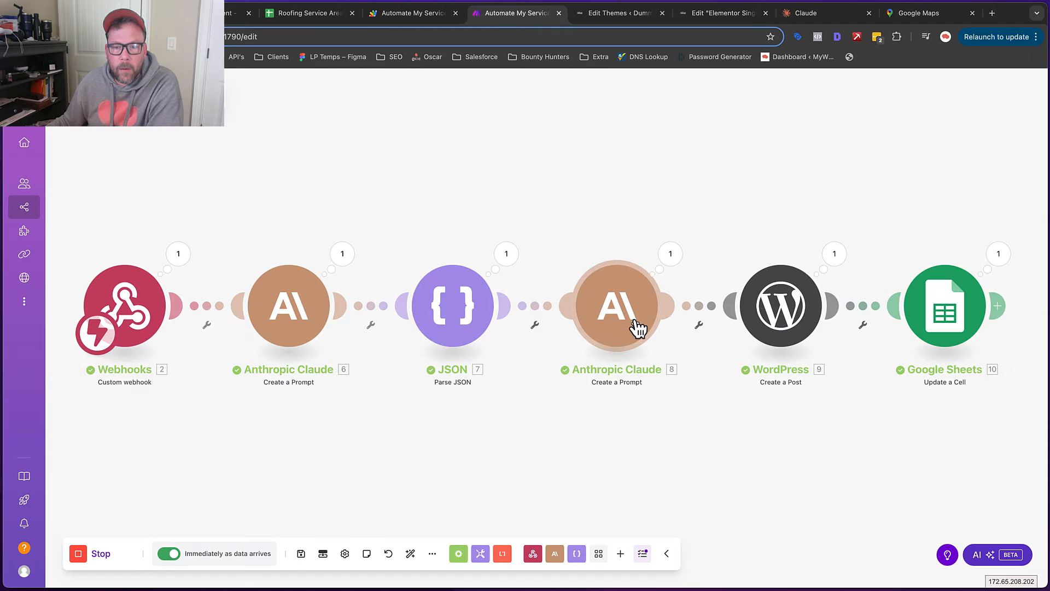
Make the WordPress module's service_city Metadata Item 1 read City, comma, State, and save
click(770, 315)
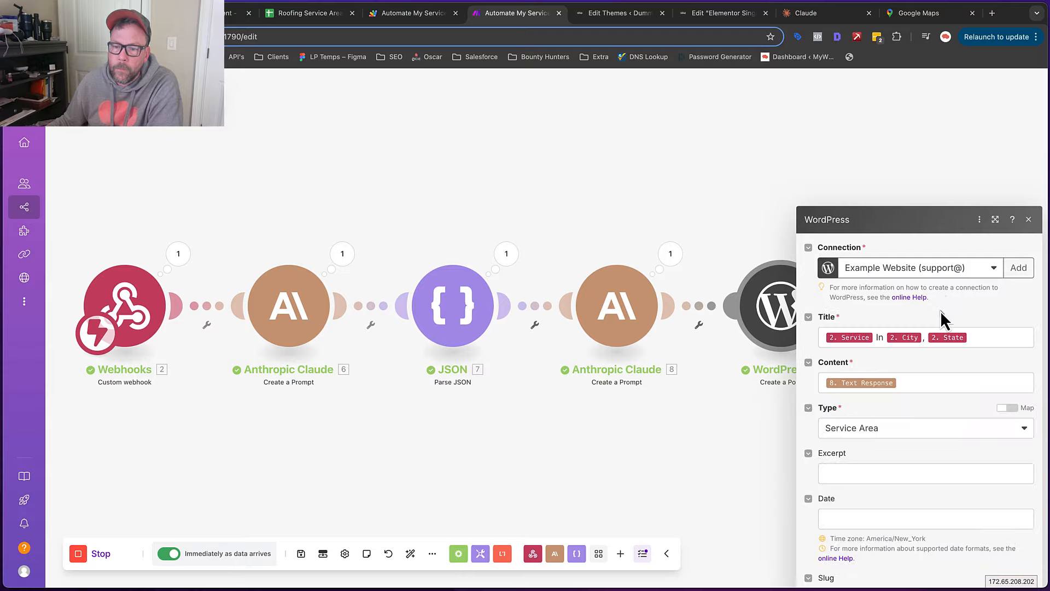
scroll(940, 310, down, 15)
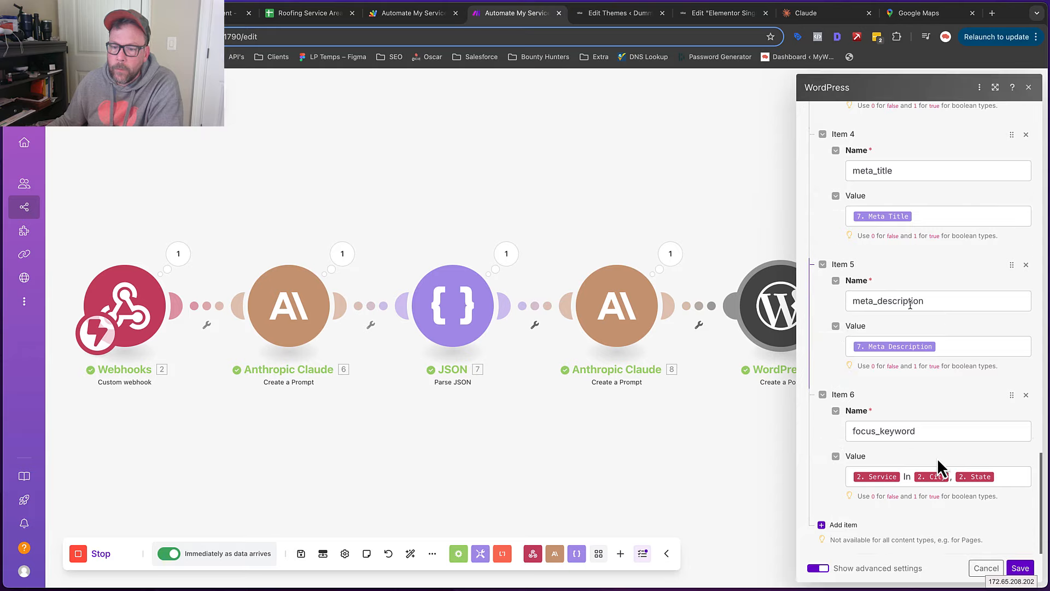
scroll(912, 423, up, 10)
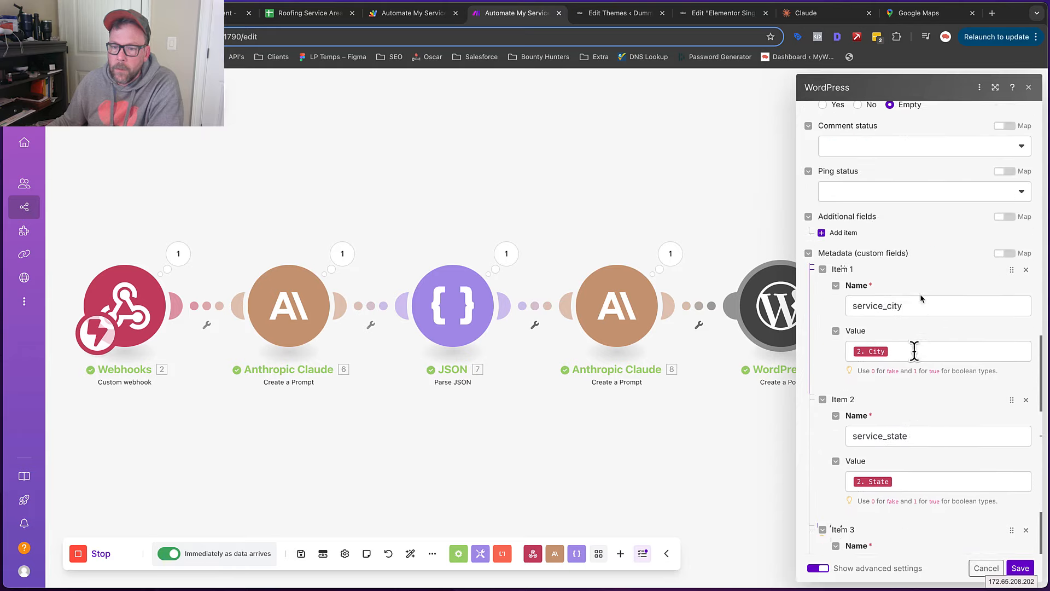
click(913, 351)
text(,)
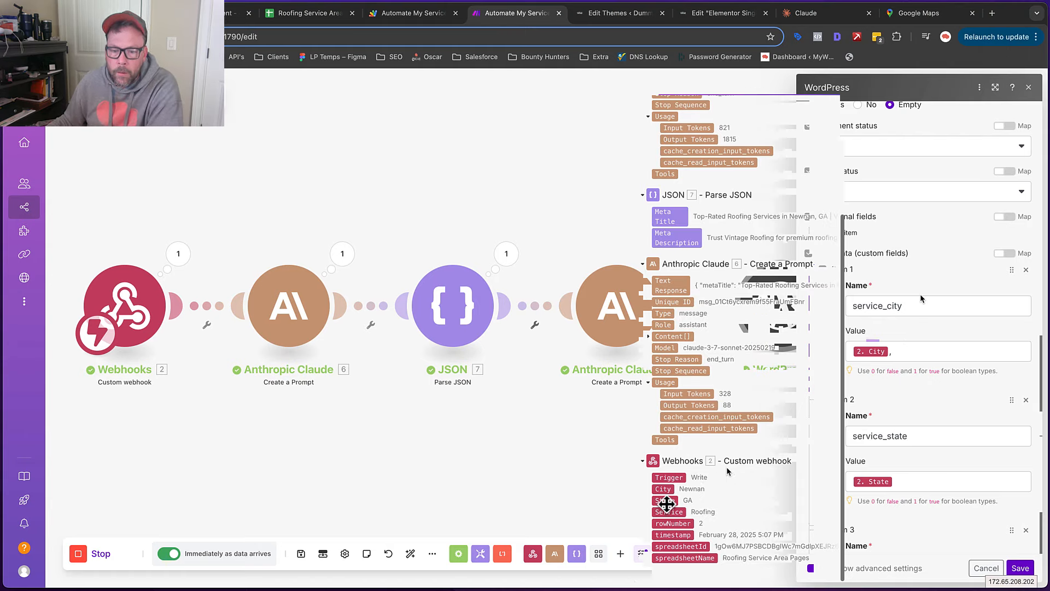
click(666, 503)
click(1019, 568)
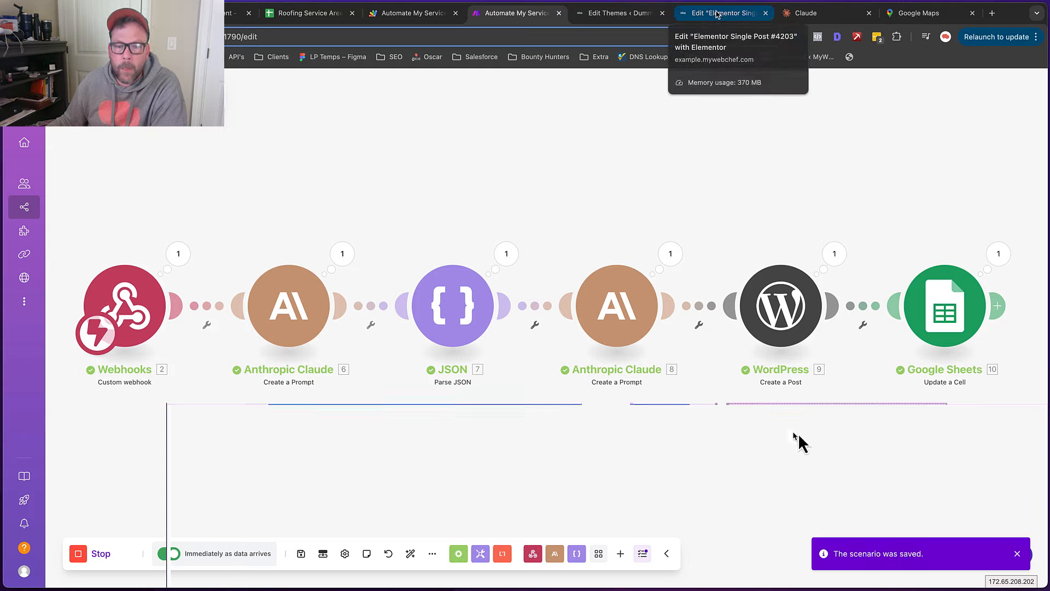
Set the Google Maps widget's ACF Field key to Service City
click(797, 432)
click(120, 323)
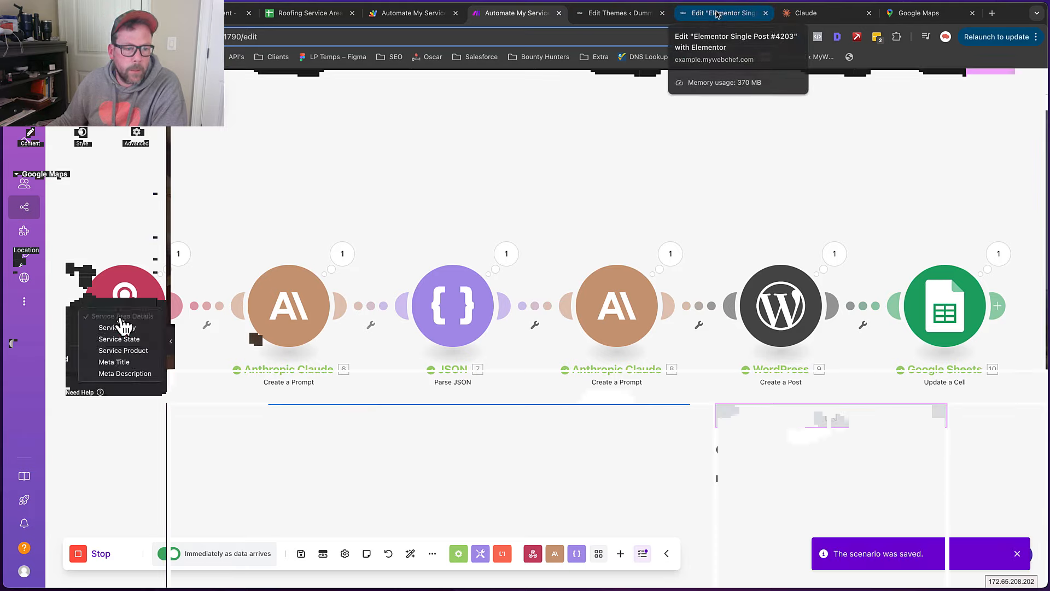
click(118, 328)
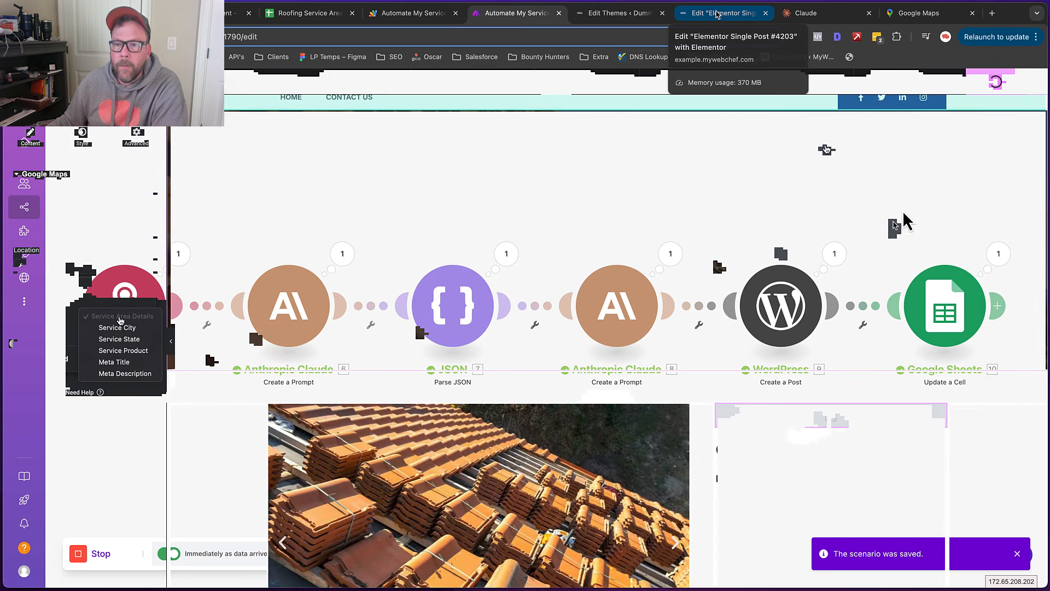
Publish the Single Post template and exit Elementor to WordPress
click(995, 88)
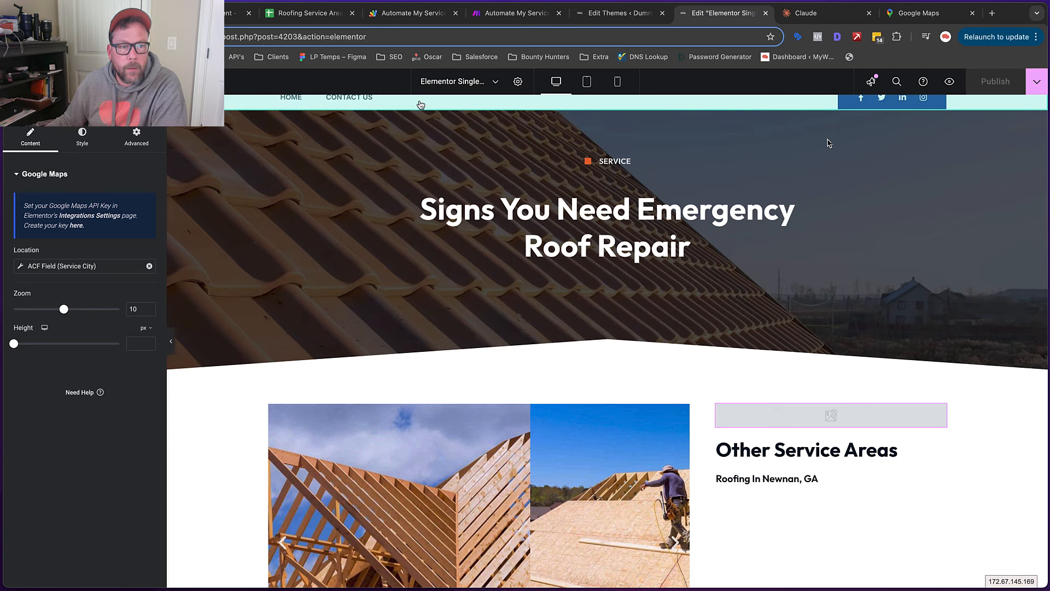
click(18, 82)
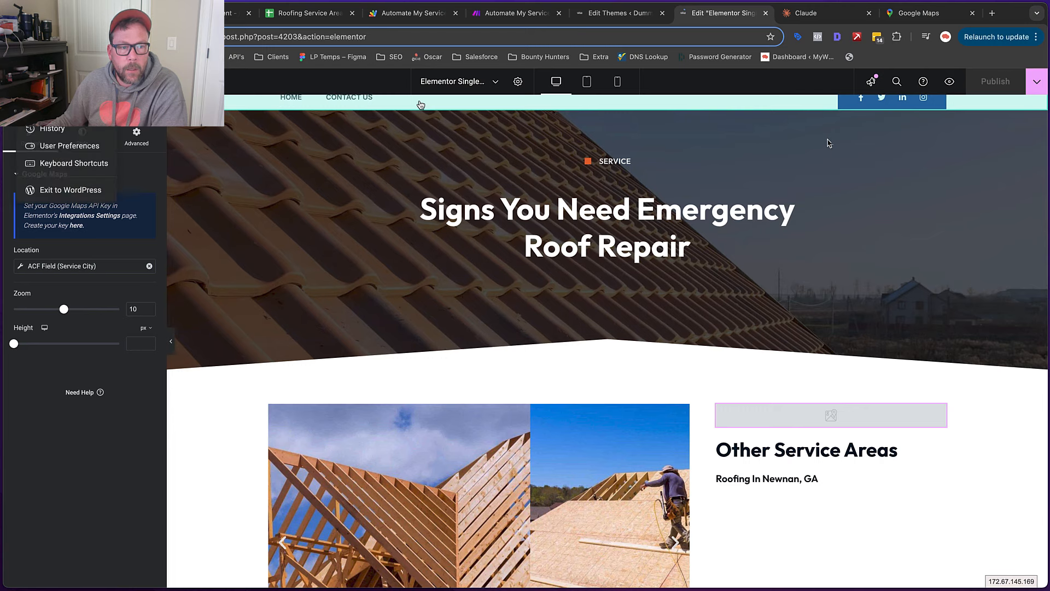
click(63, 192)
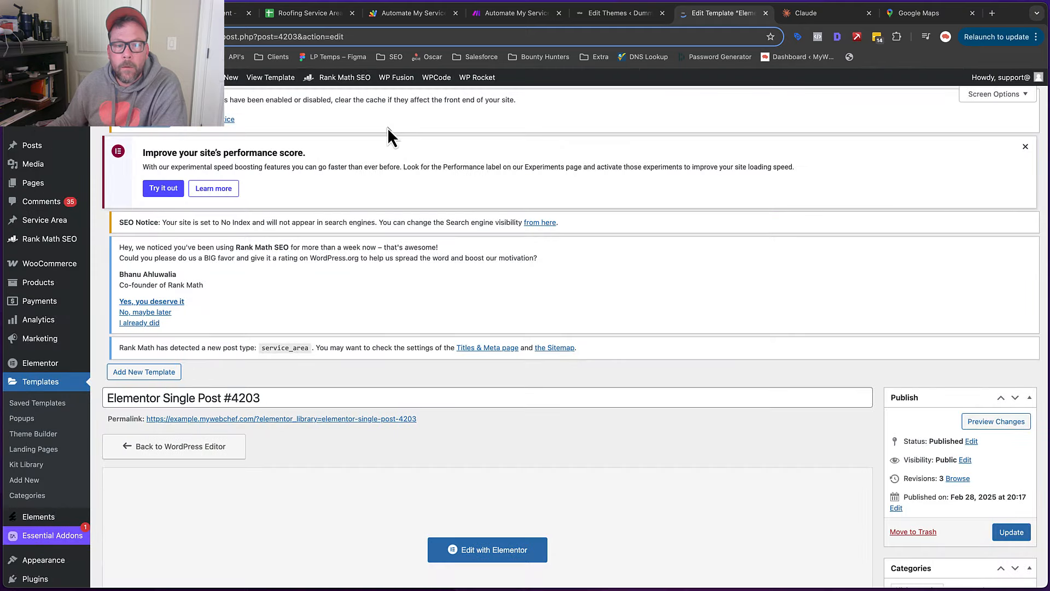
Open the second Anthropic Claude module and scroll to the end of its prompt text
click(520, 13)
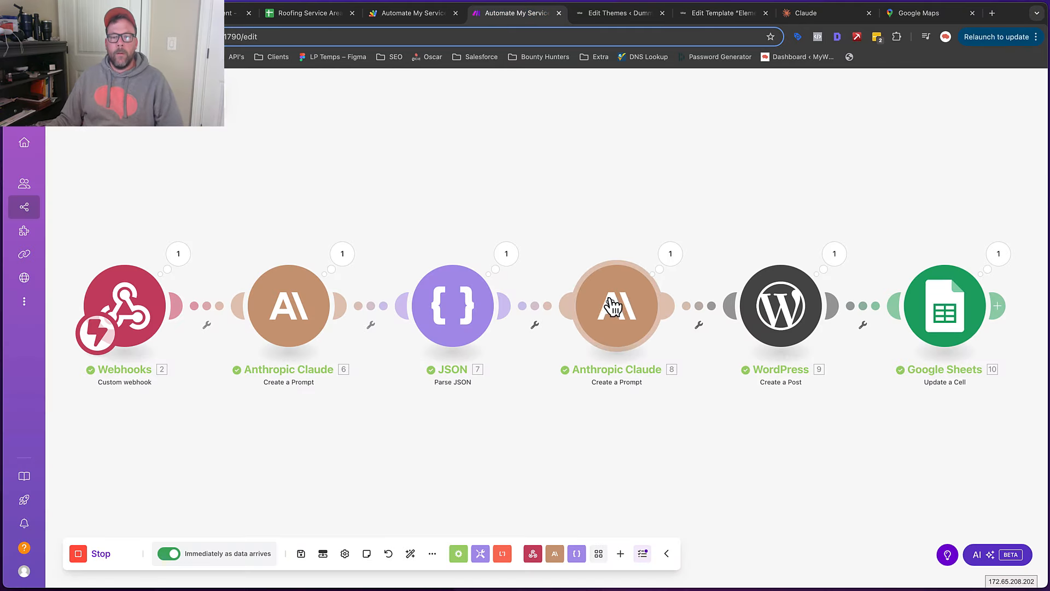
click(617, 305)
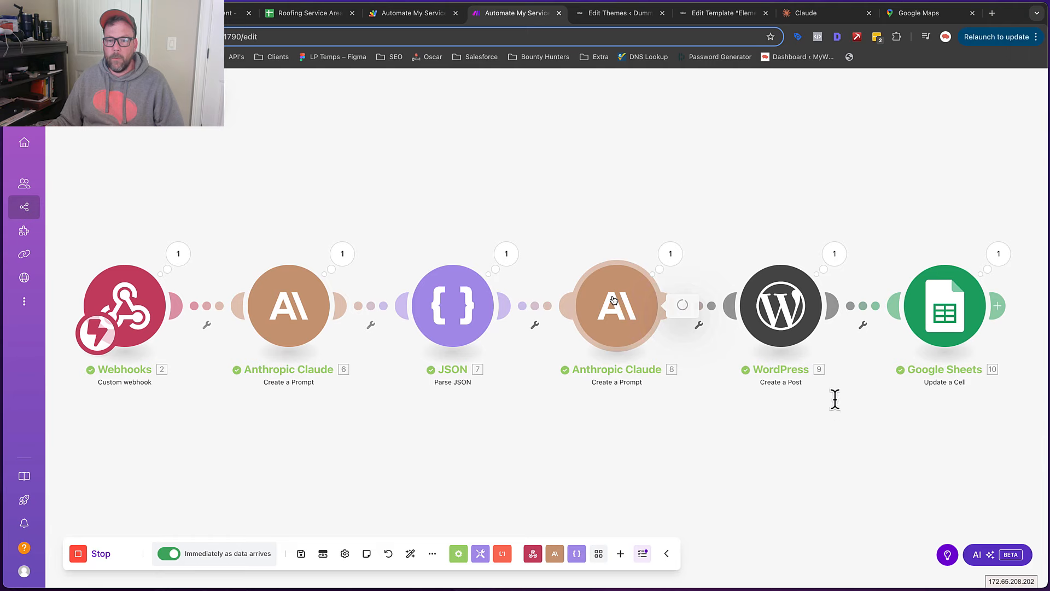
scroll(825, 317, down, 12)
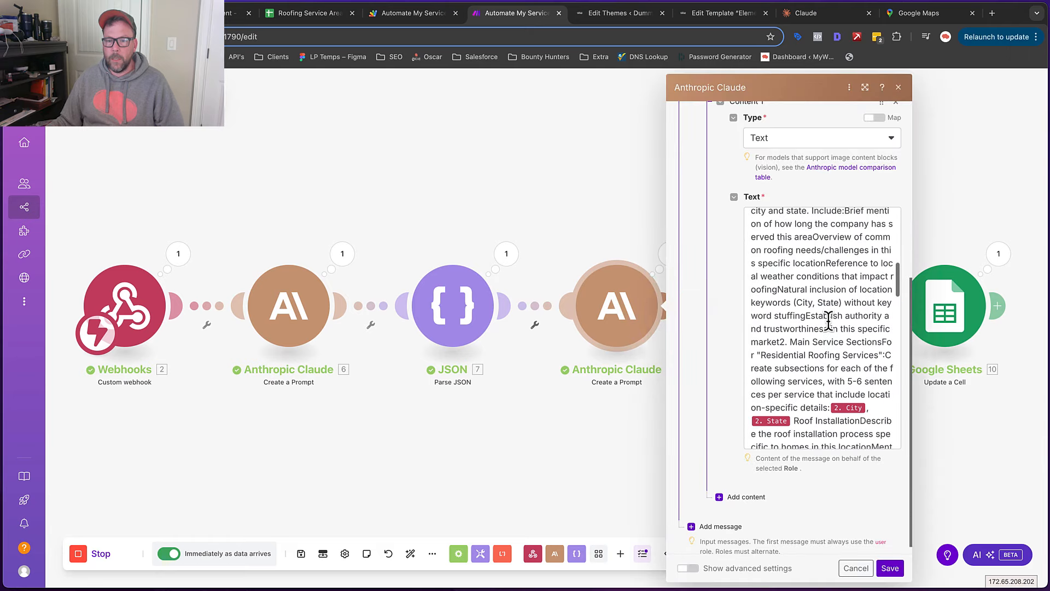
scroll(829, 321, up, 10)
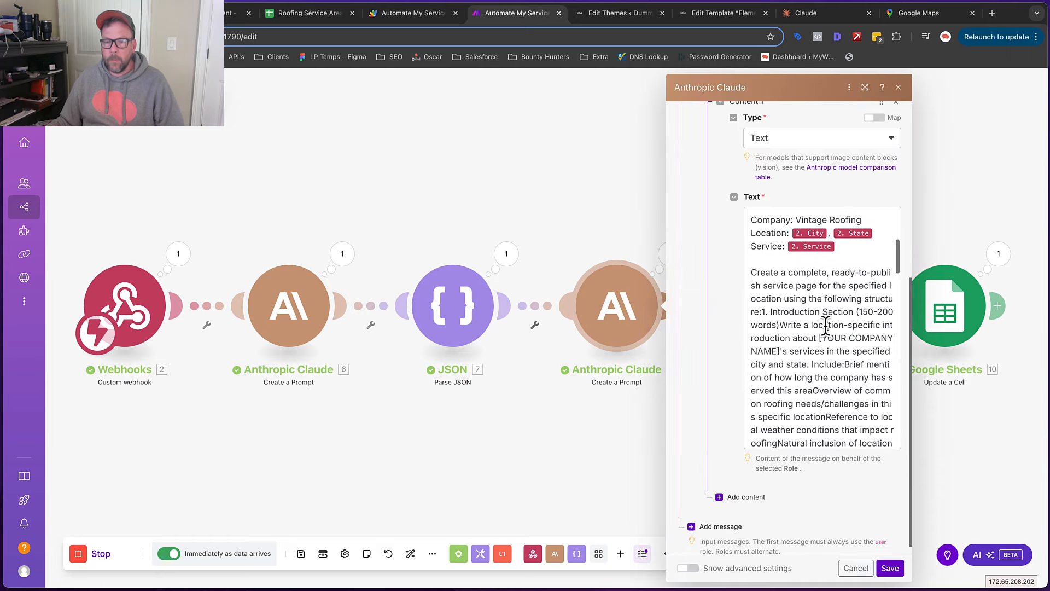
scroll(826, 327, down, 3)
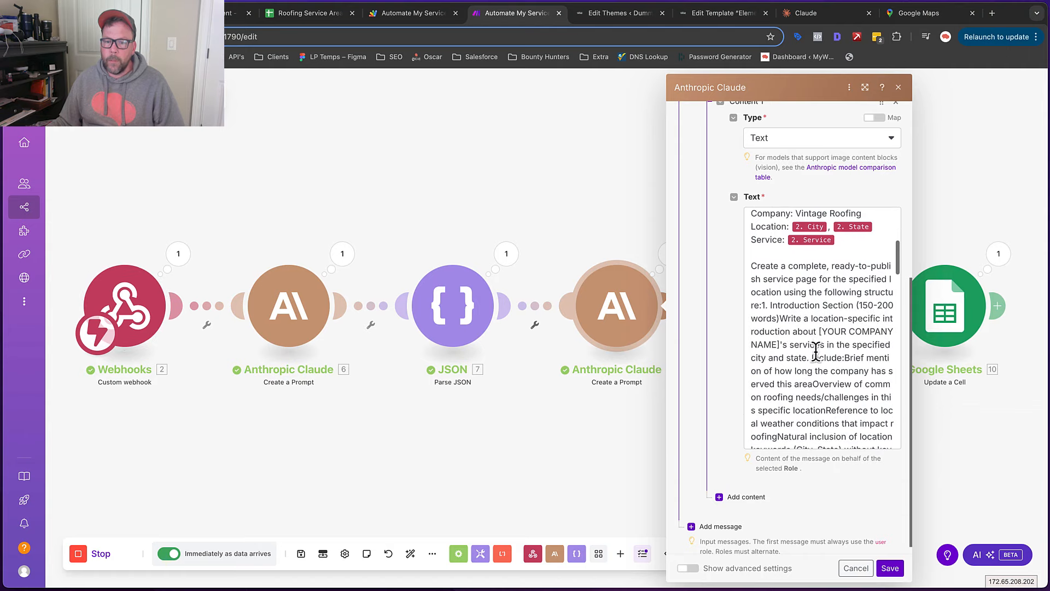
scroll(818, 350, down, 15)
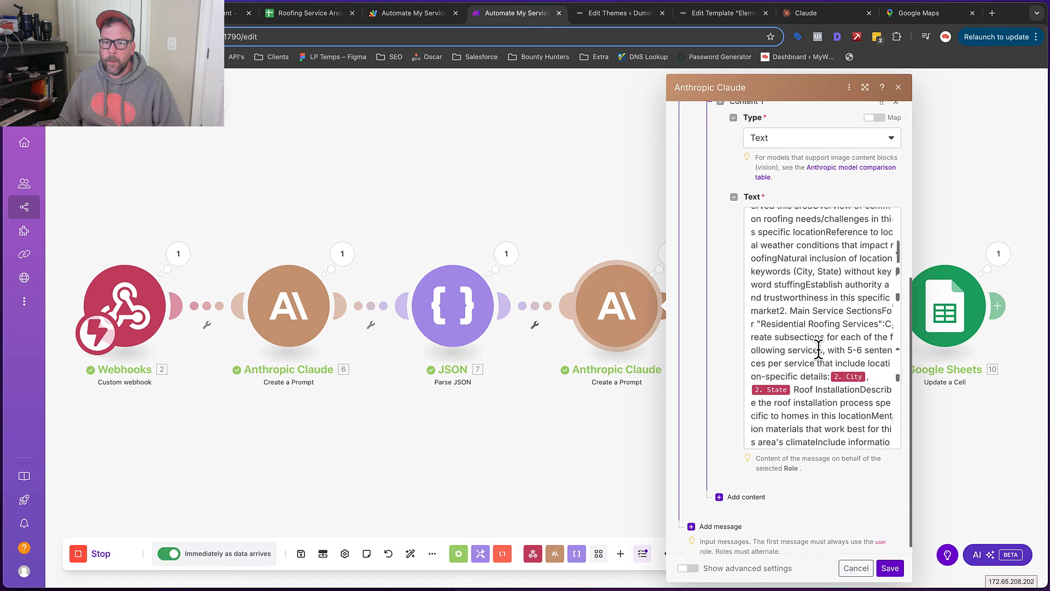
scroll(818, 349, down, 8)
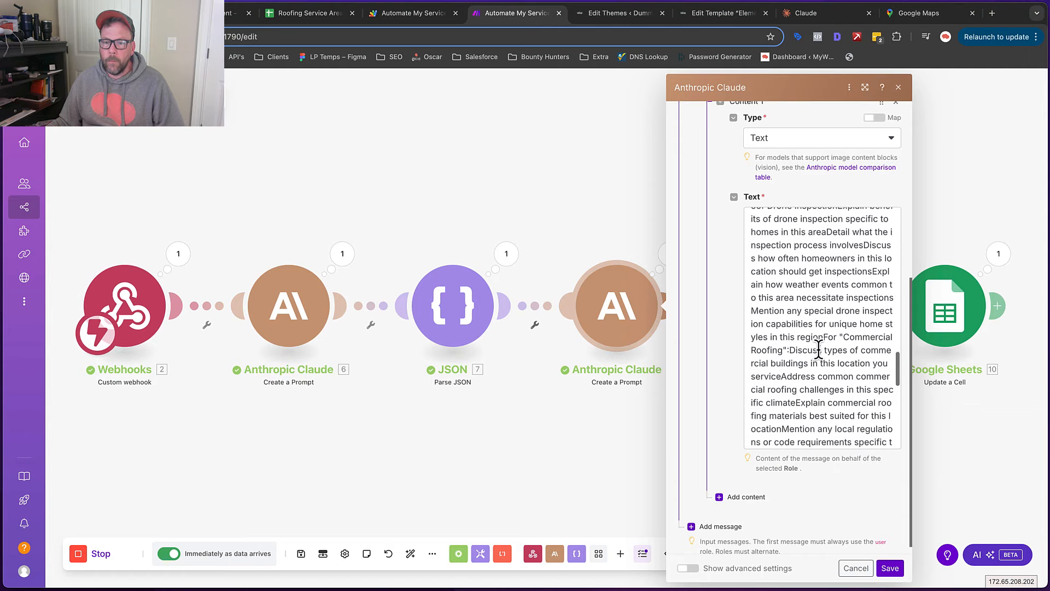
click(889, 440)
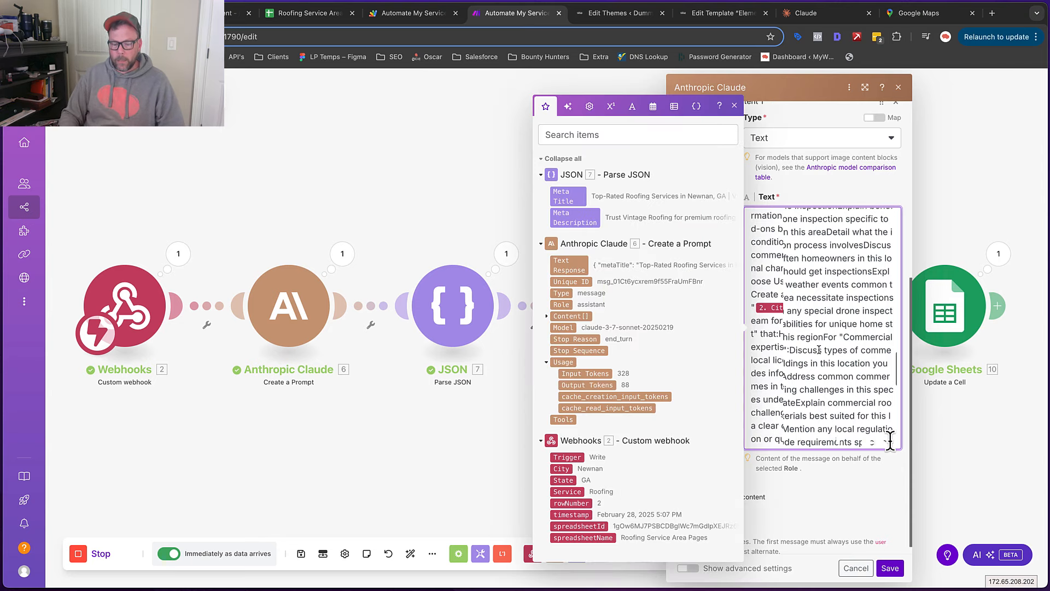
Append a prompt line requiring HTML content with H2, H3, H4 headings and paragraph tags
key(Return)
key(Return)
text(Be sure to )
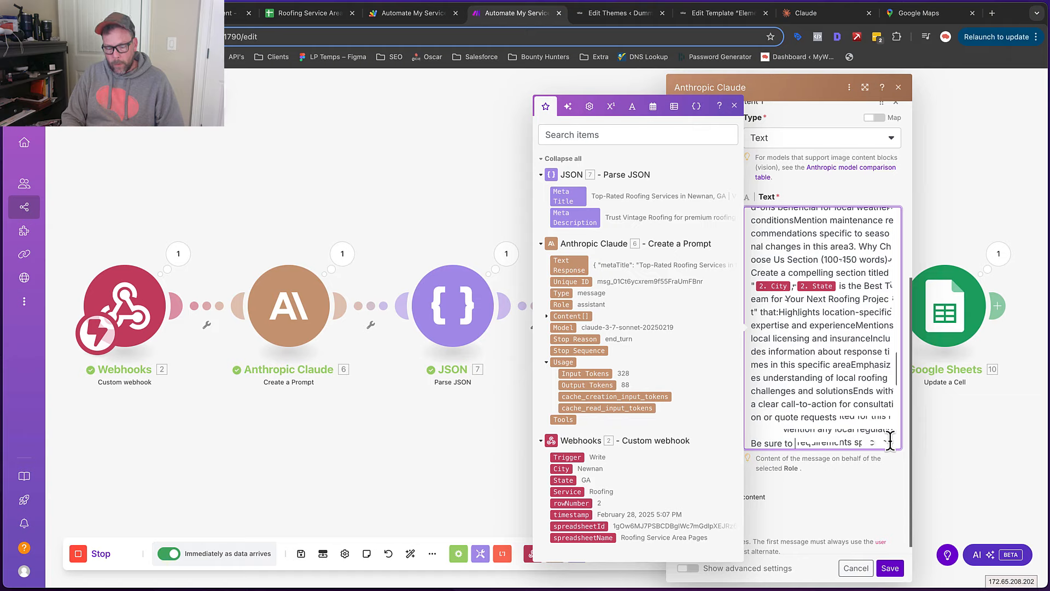
text(ad)
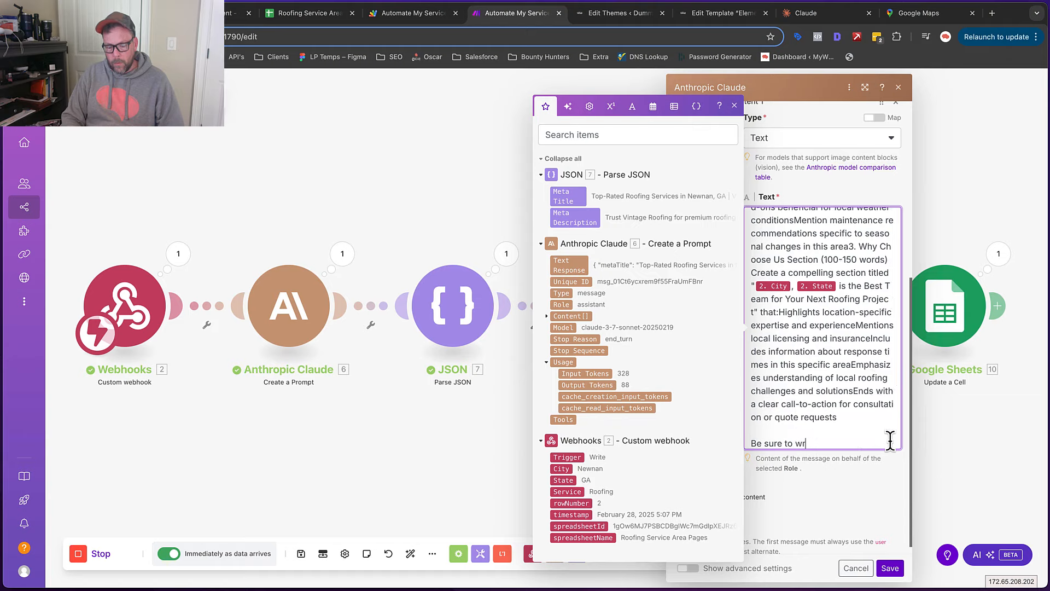
text(tie the)
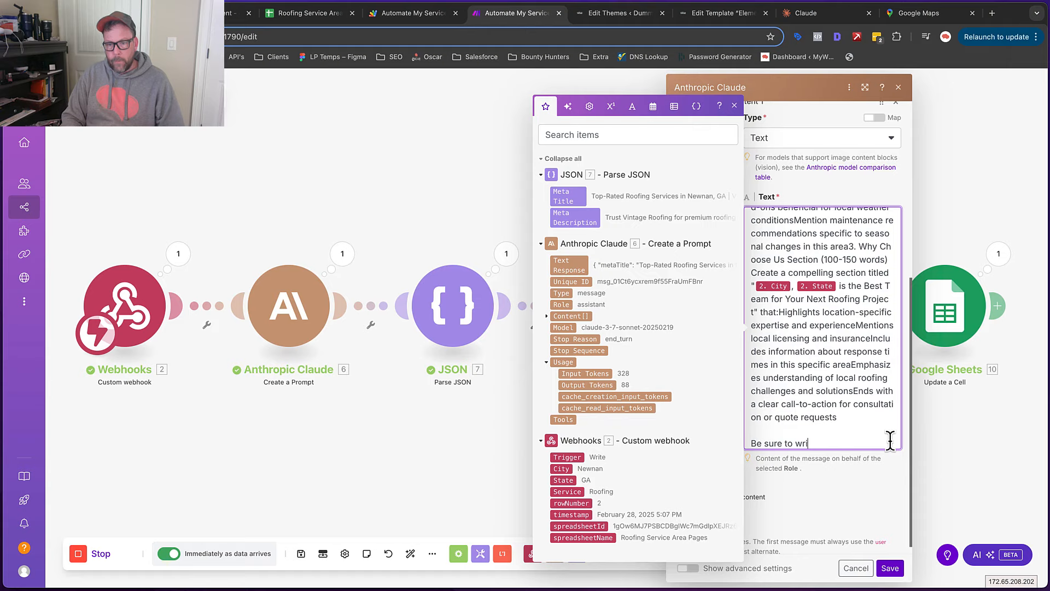
text(te the contnt)
key(BackSpace)
text(ent In)
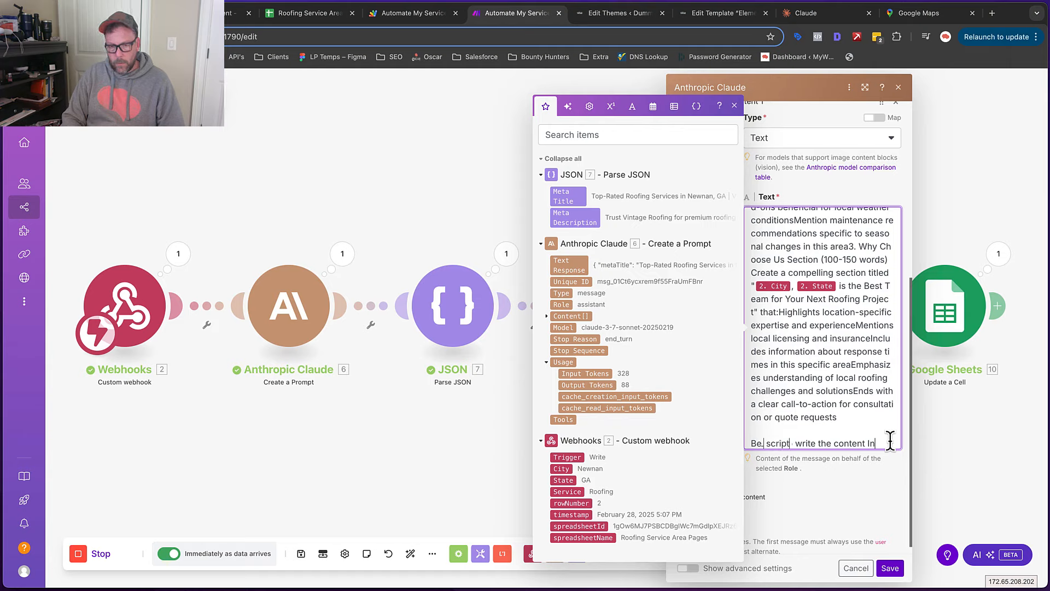
text(HTML s)
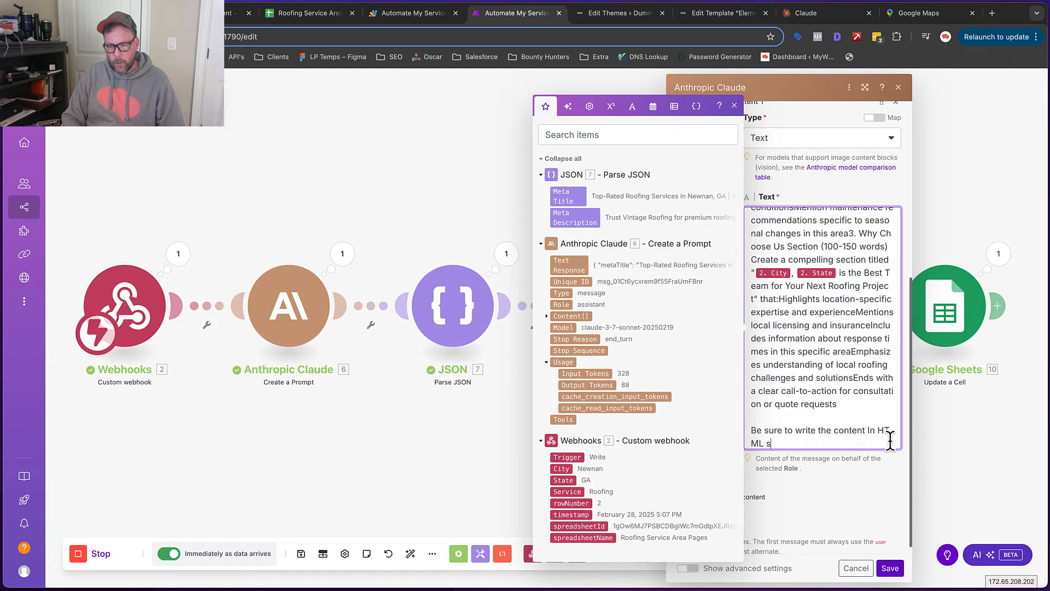
key(BackSpace)
text(code)
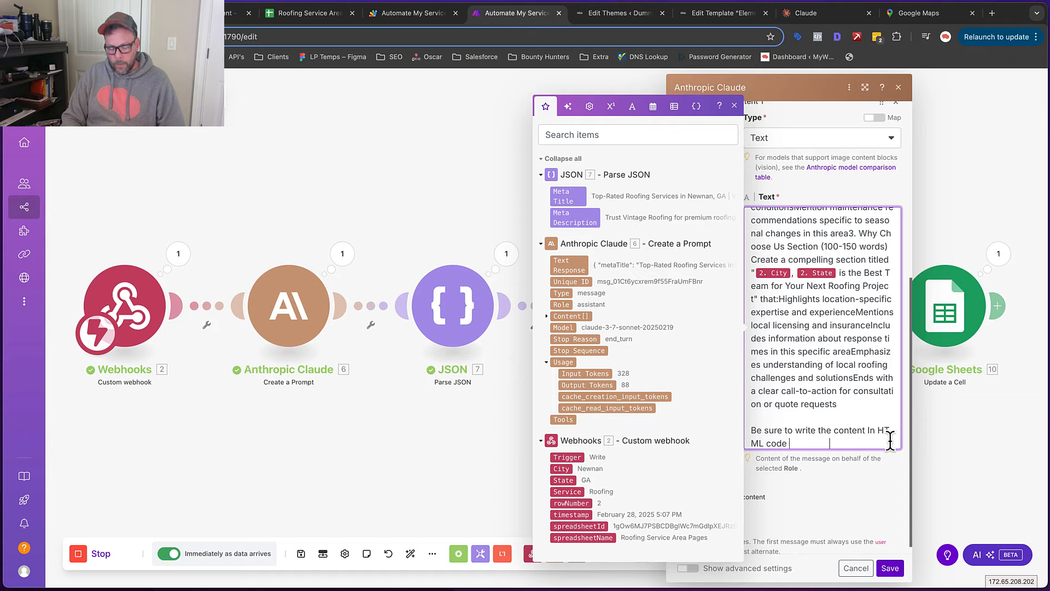
text(Including H2, h3)
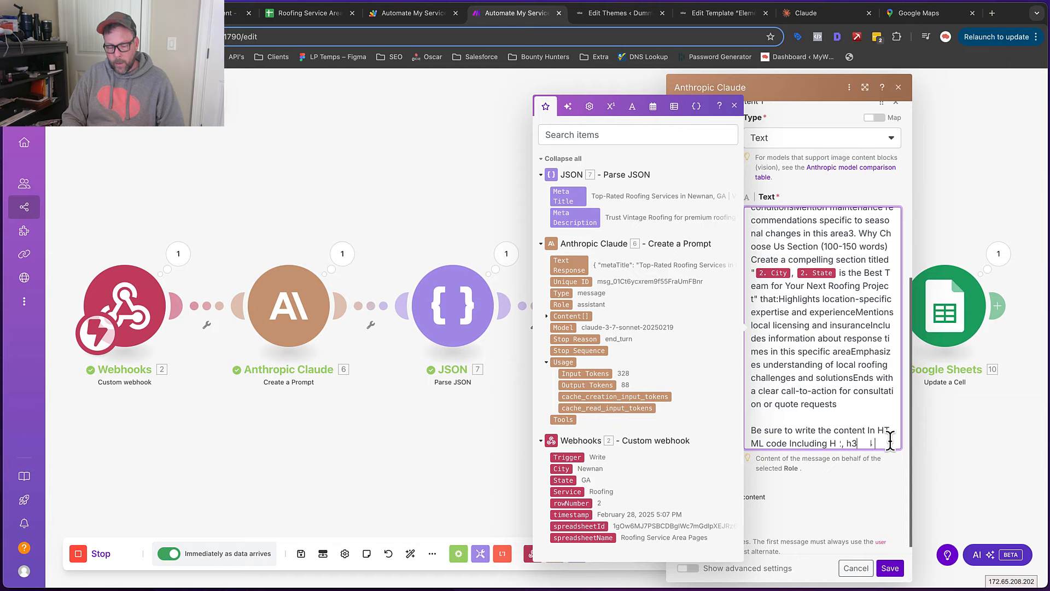
text(for appropriate)
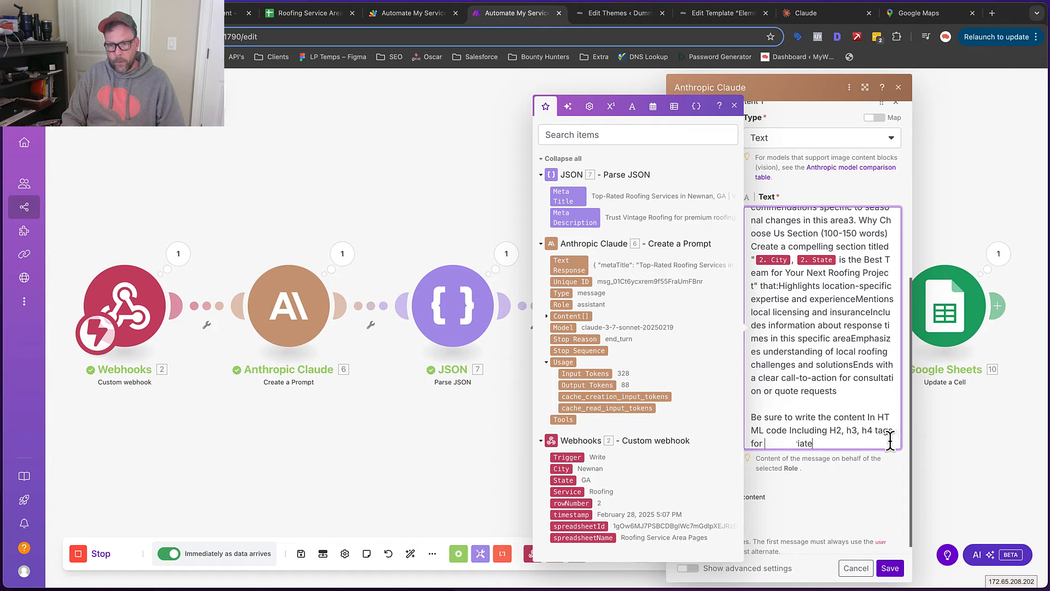
text( titles and s)
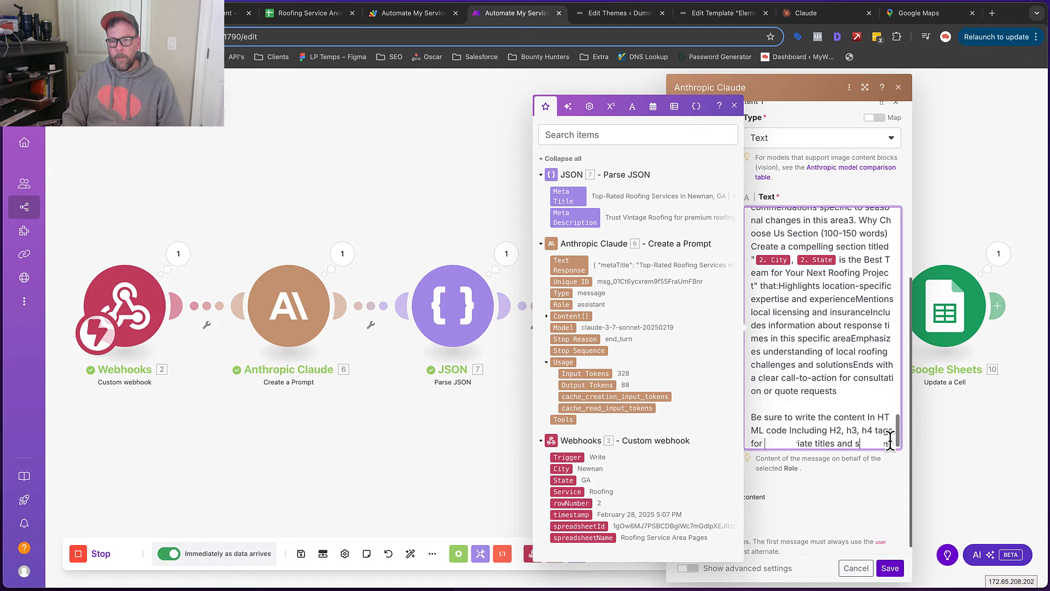
text(ubtitles as wel)
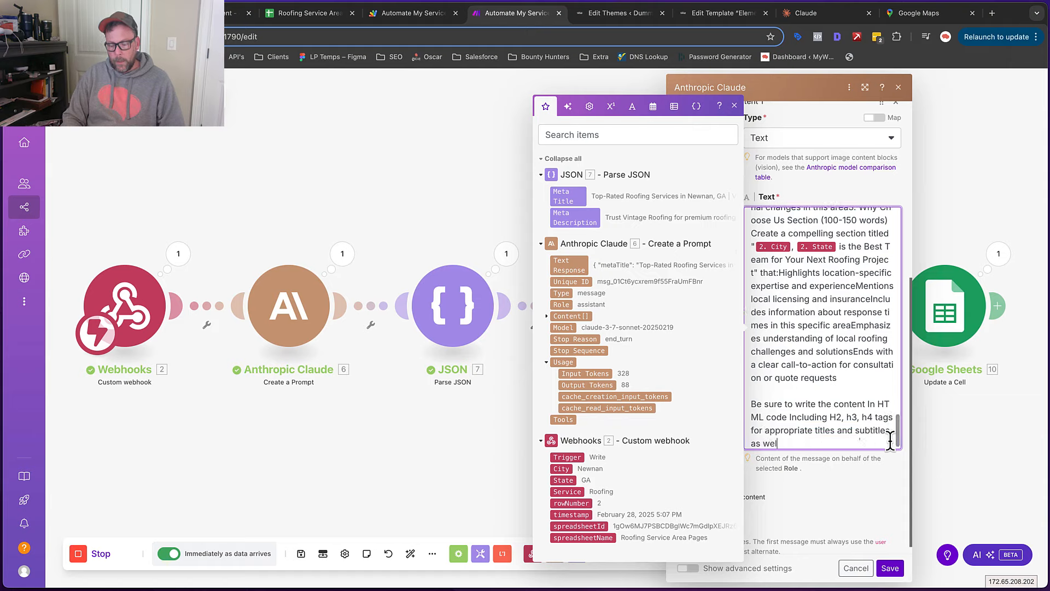
text(l as paragram)
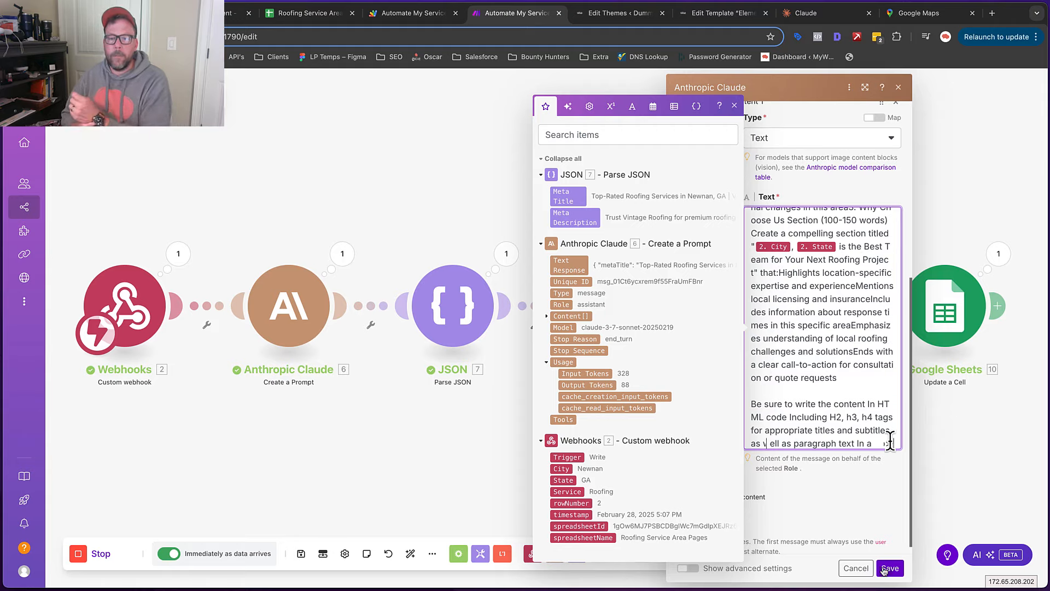
scroll(890, 440, down, 1)
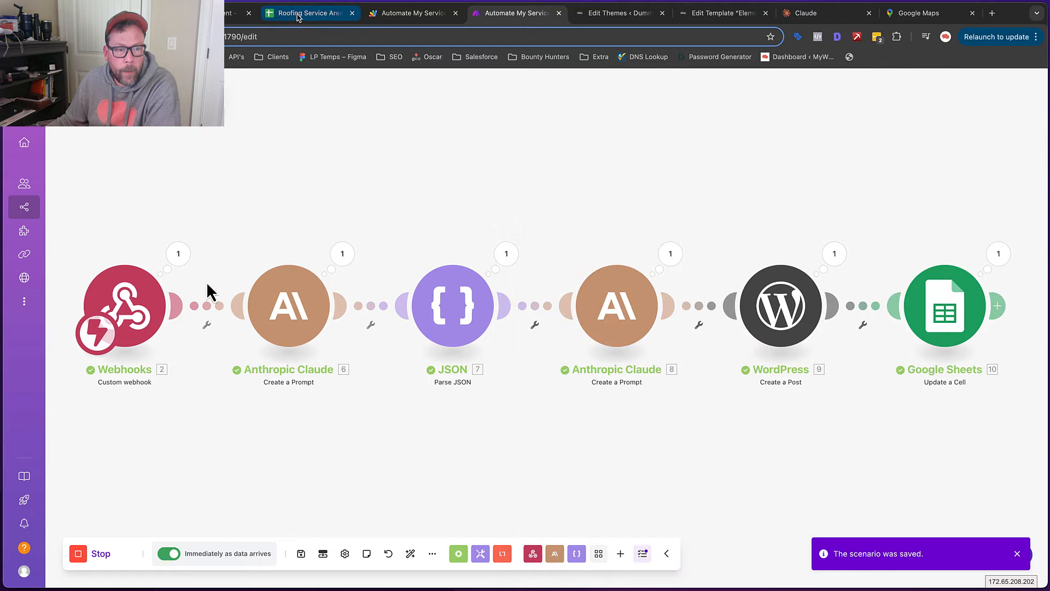
Set Peachtree City's Trigger to Write and refresh the Make scenario's run history
click(66, 175)
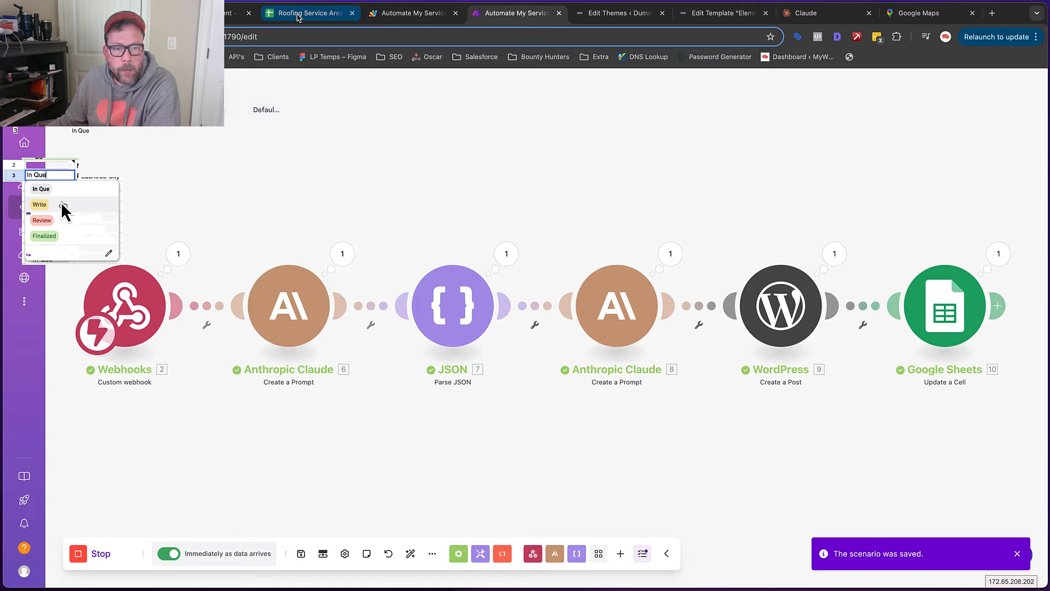
click(61, 203)
click(502, 14)
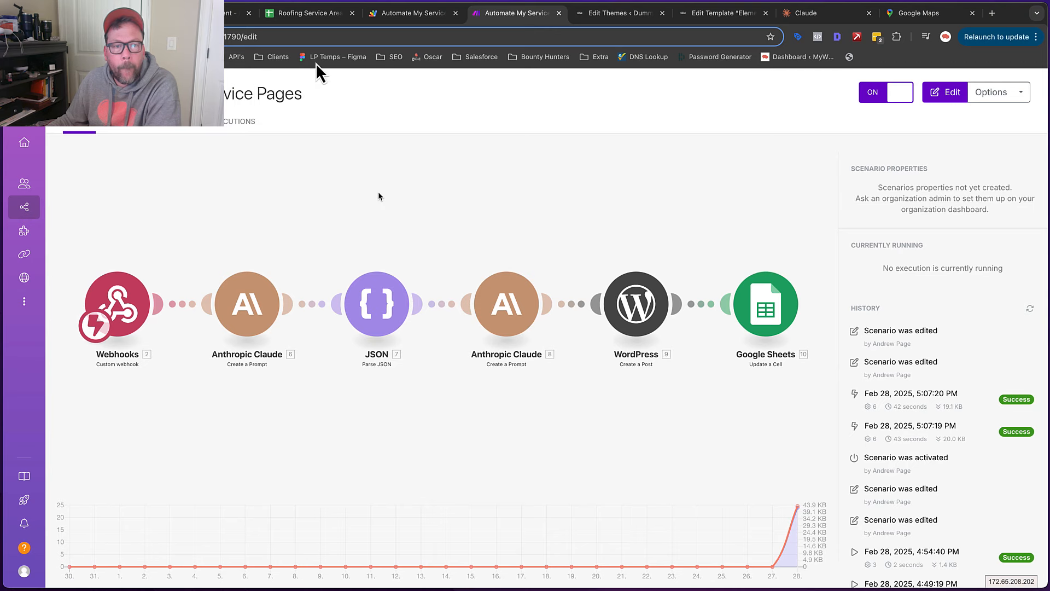
click(305, 15)
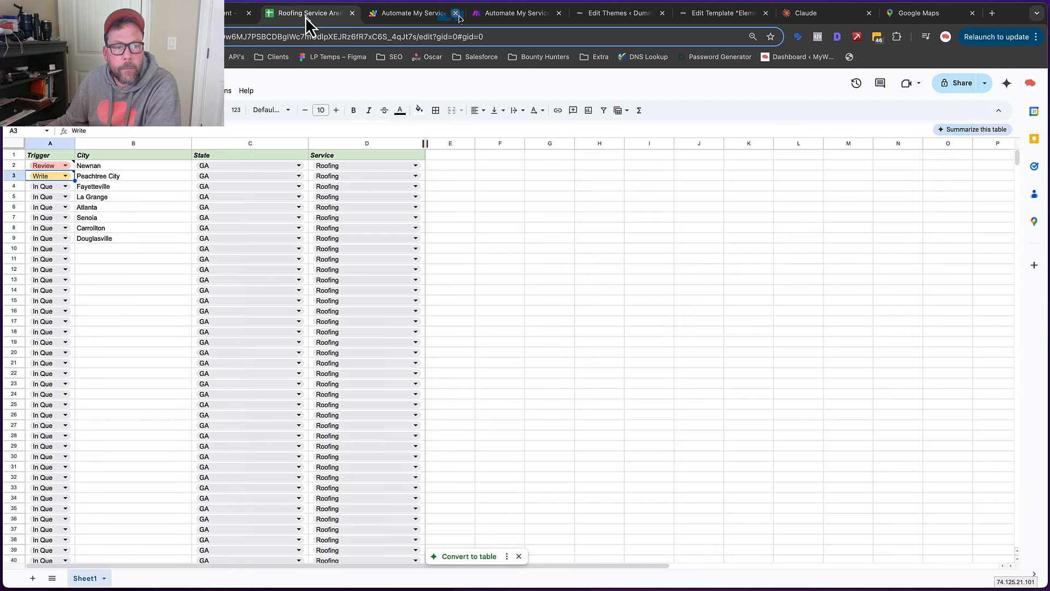
click(503, 17)
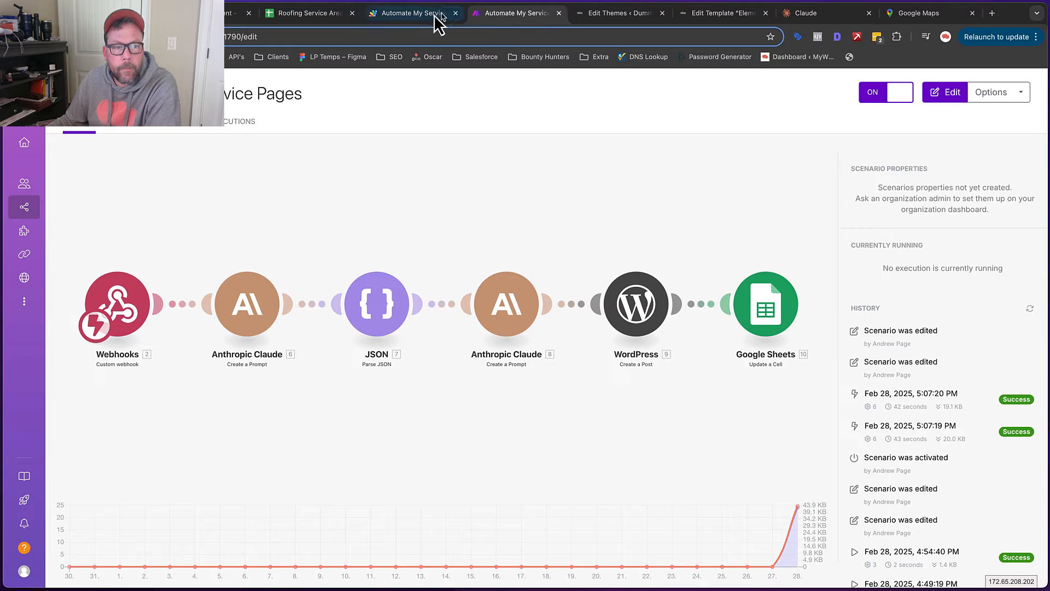
click(1034, 311)
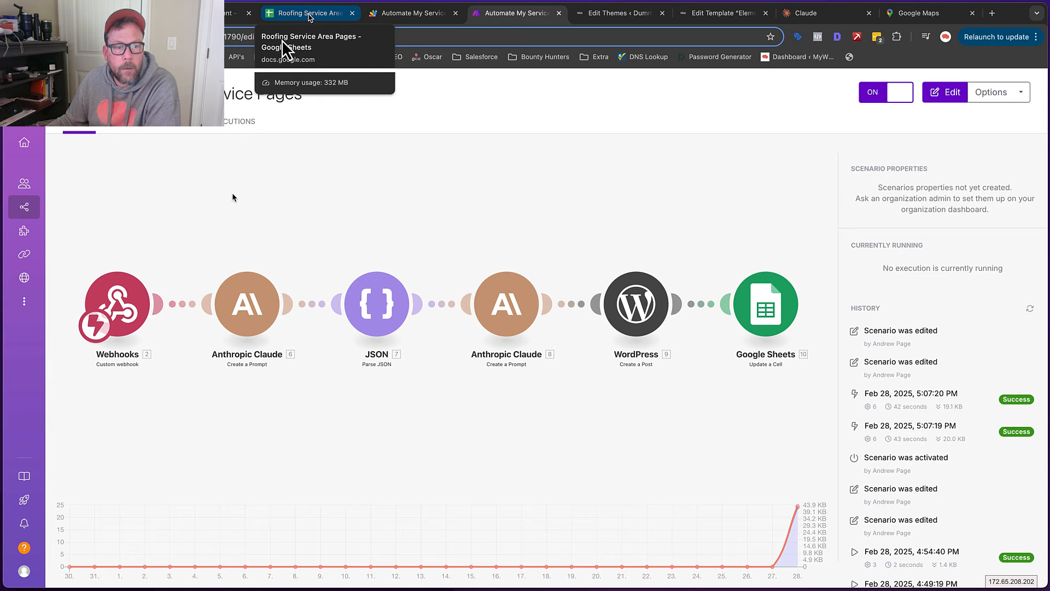
Set cell A3 to Write again and open the scenario in the Make editor
click(309, 14)
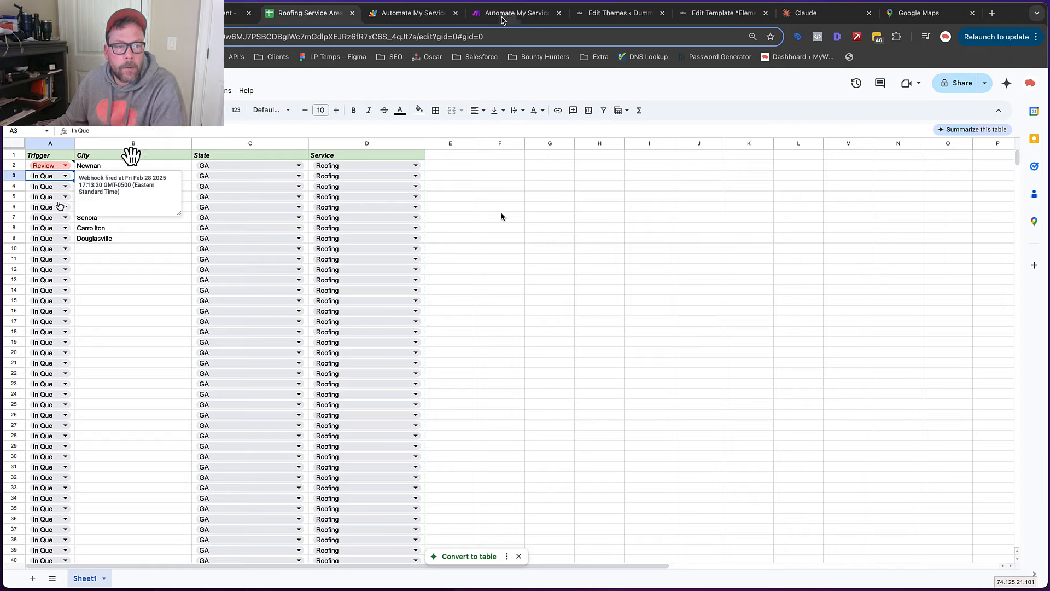
click(65, 176)
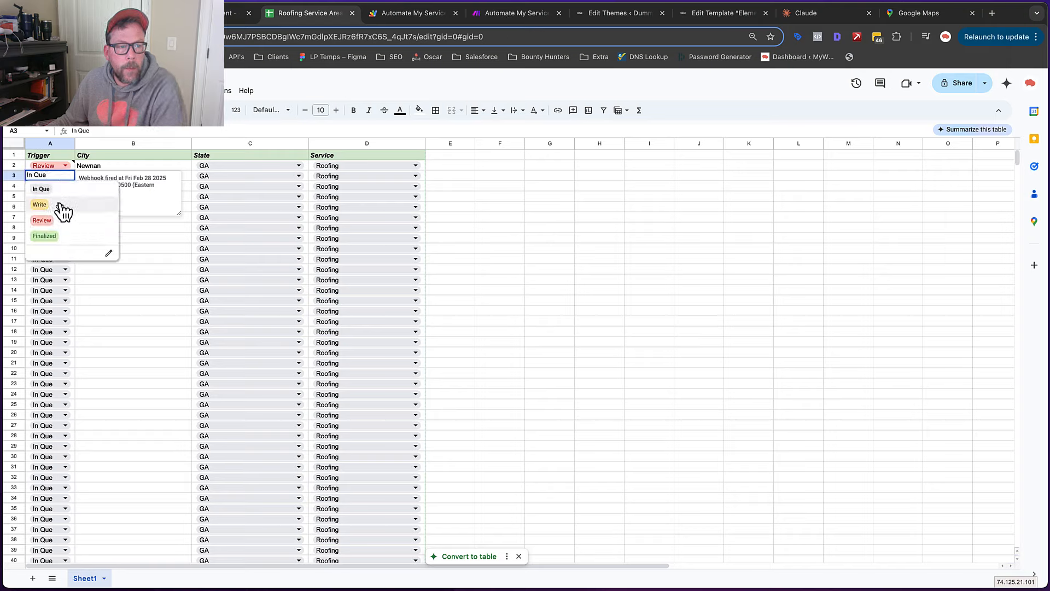
click(60, 205)
click(514, 13)
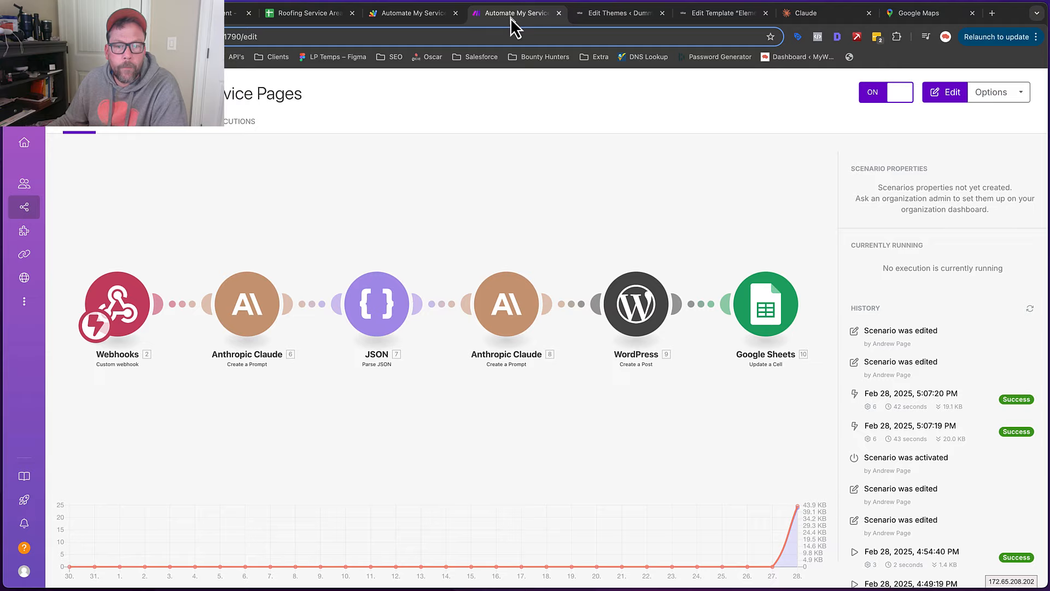
click(117, 313)
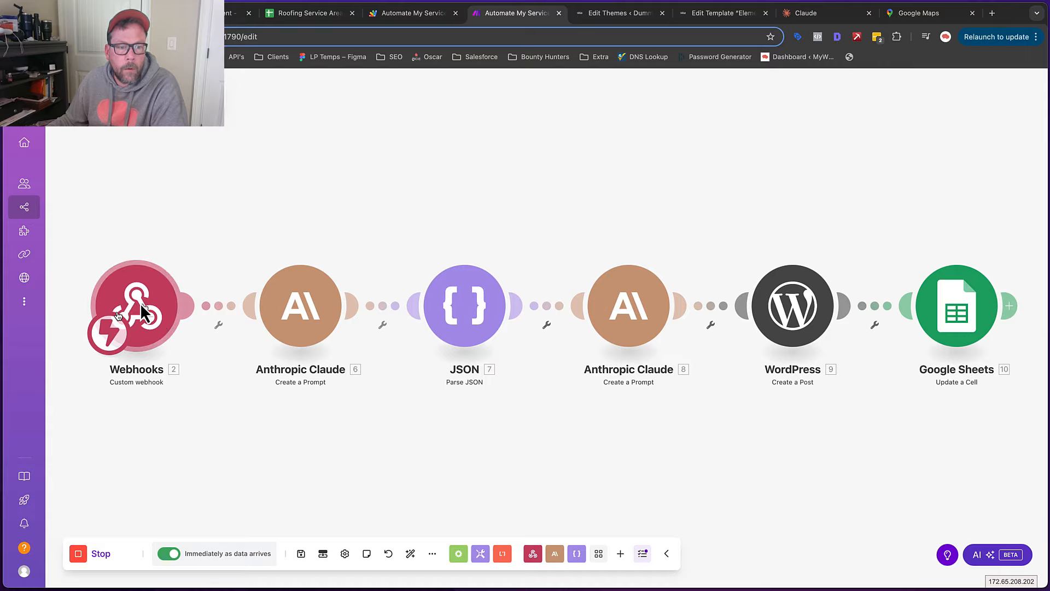
Stop the running Make scenario
click(102, 554)
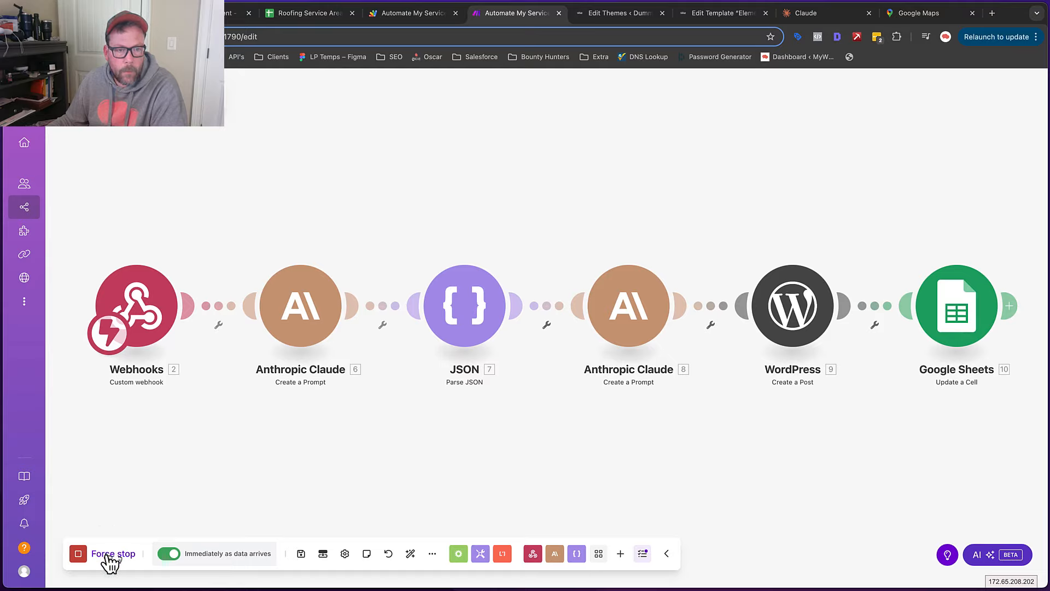
scroll(162, 461, down, 5)
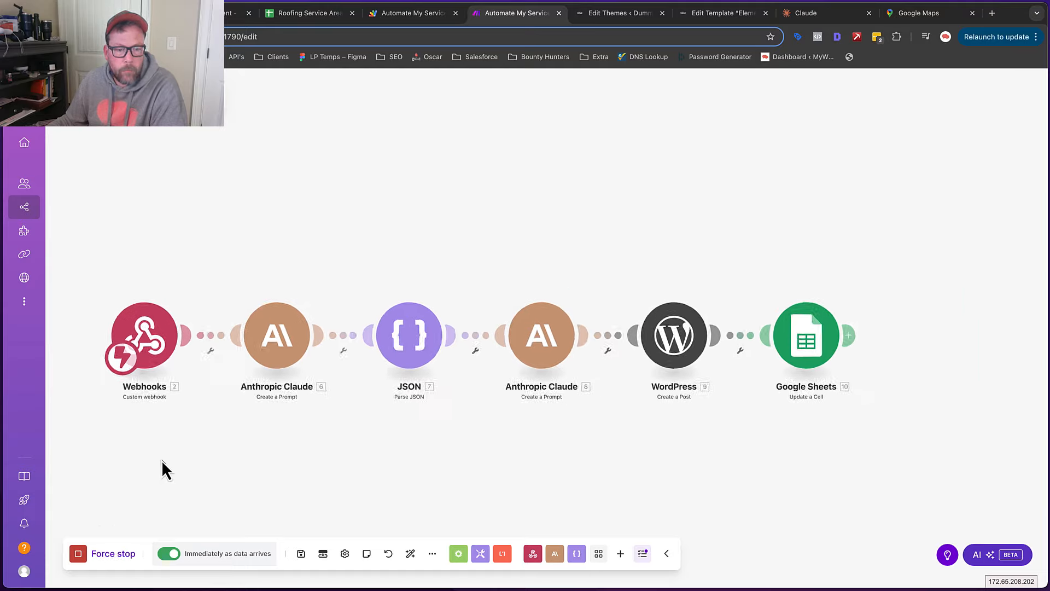
drag(162, 461, 262, 408)
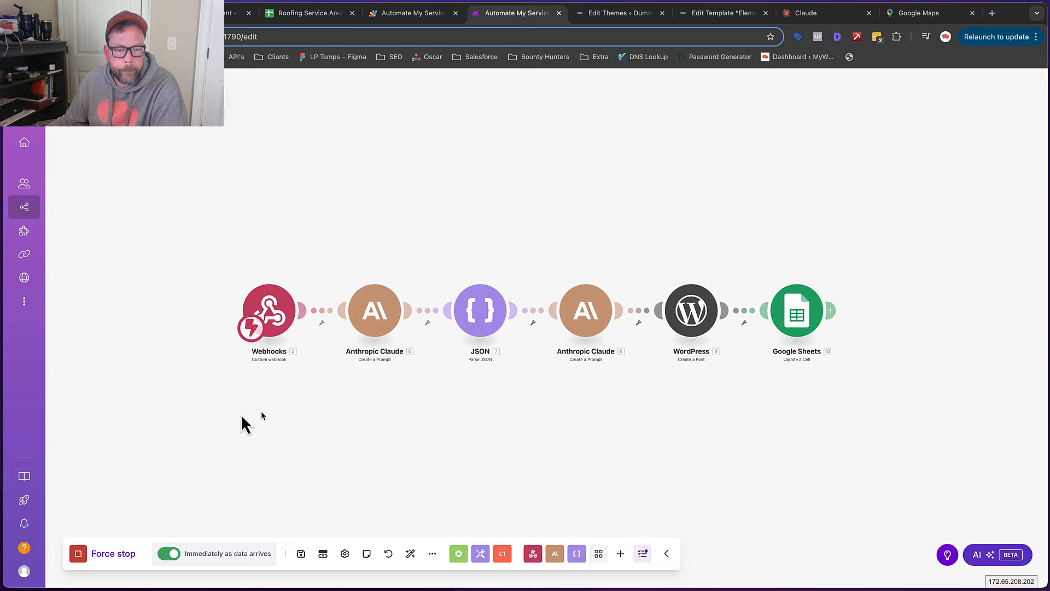
click(109, 555)
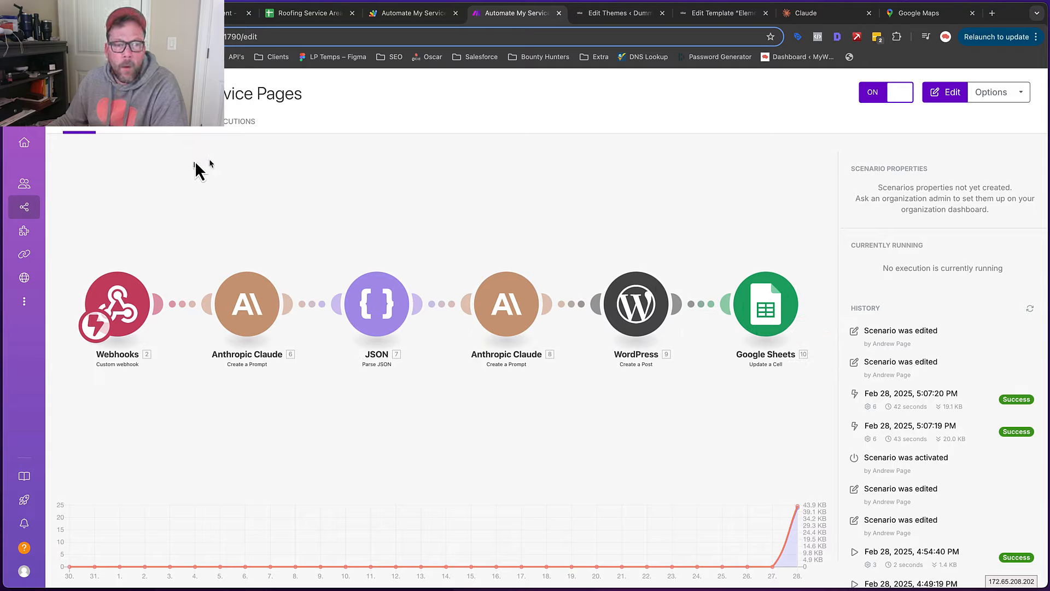
Set Peachtree City's Trigger in cell A3 to Write again
click(296, 18)
click(62, 176)
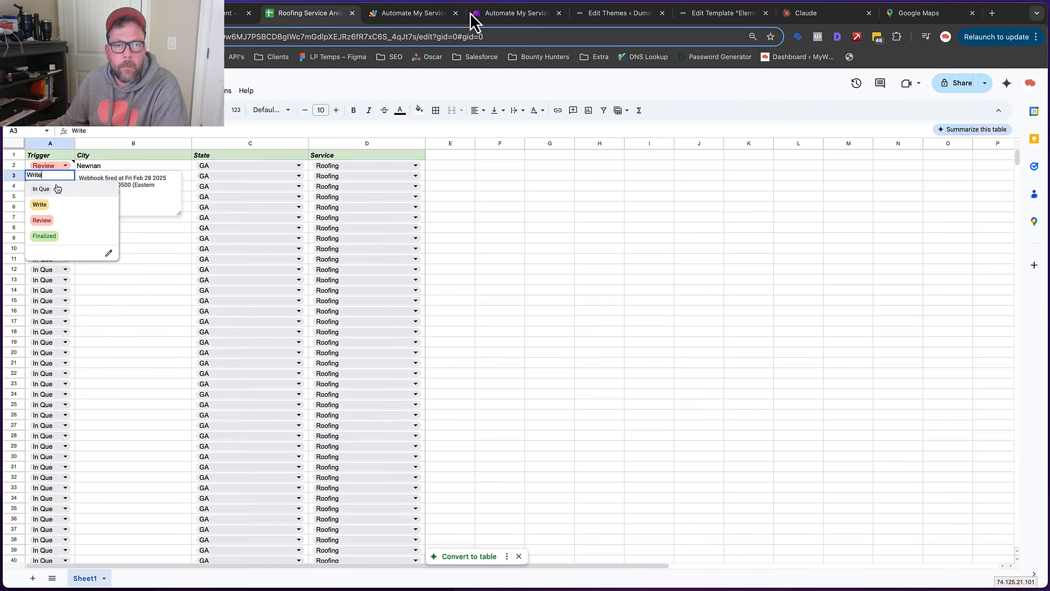
click(501, 14)
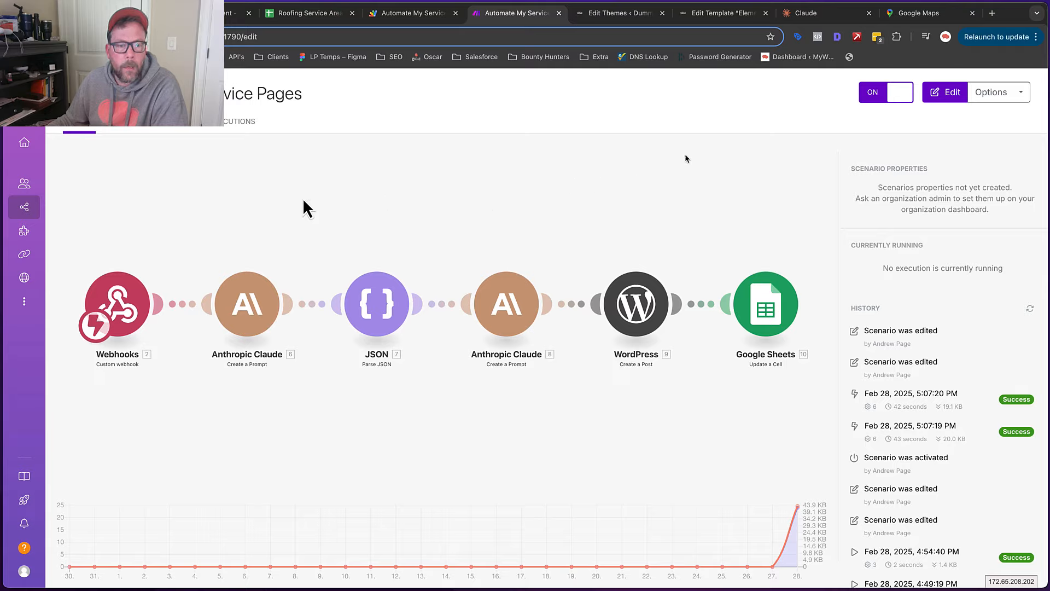
click(299, 18)
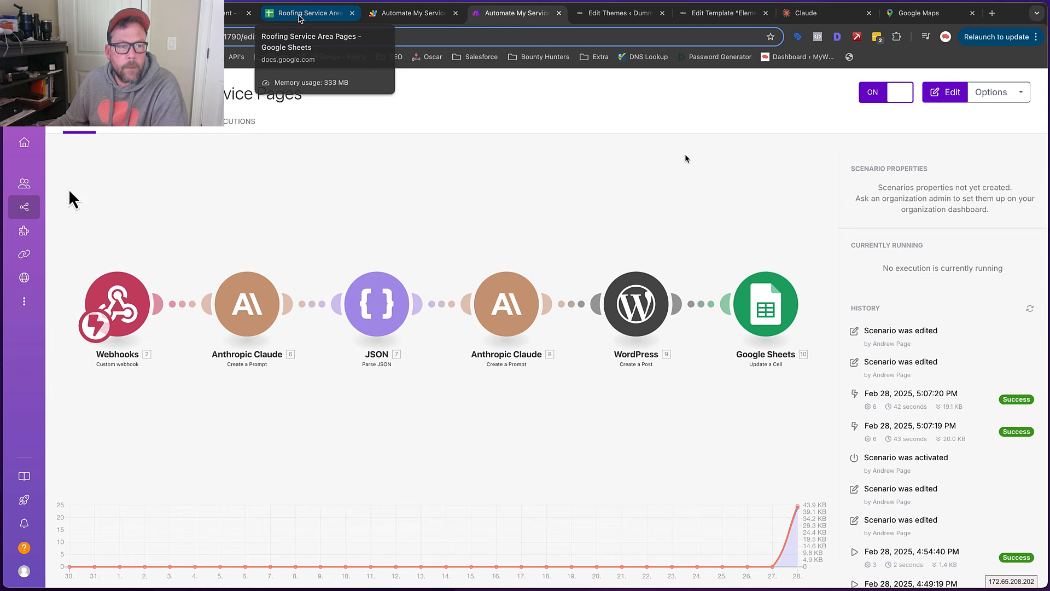
click(65, 176)
click(52, 205)
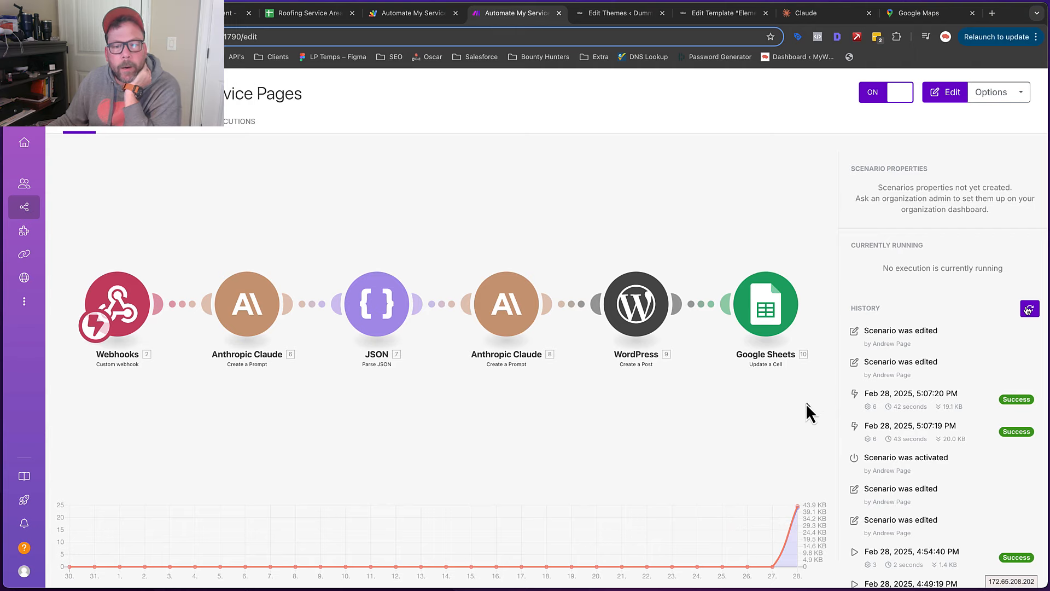
click(300, 13)
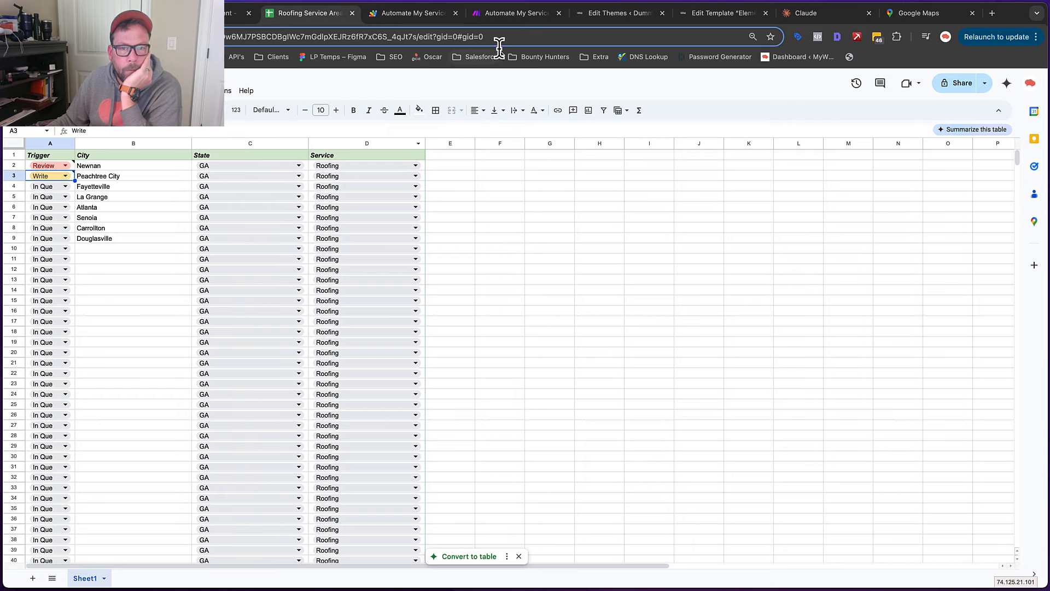
Check the Apps Script Executions list for completed onEdit runs, then view the Make scenario
click(426, 15)
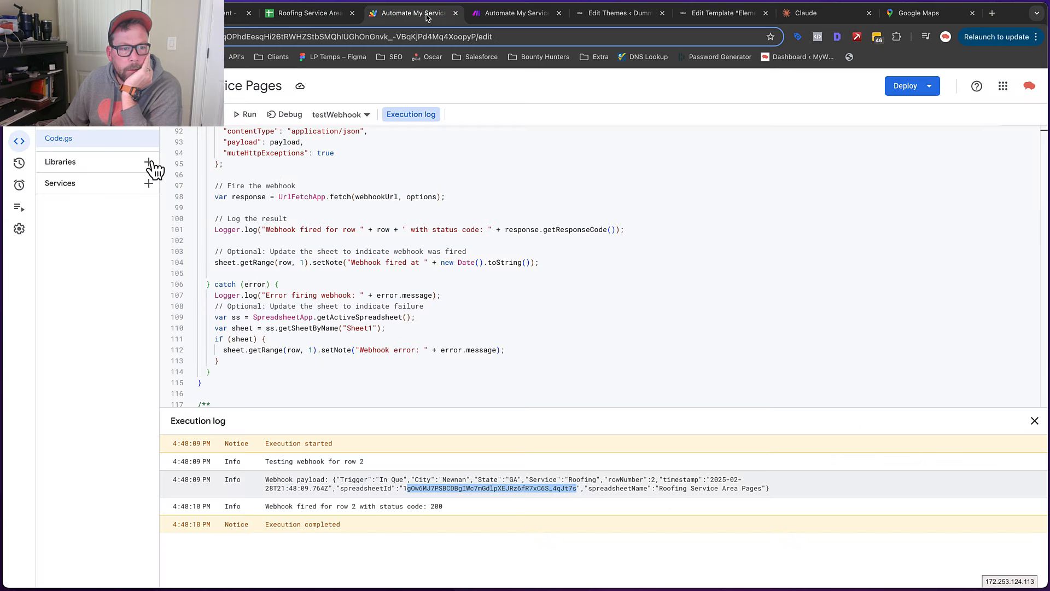
click(20, 207)
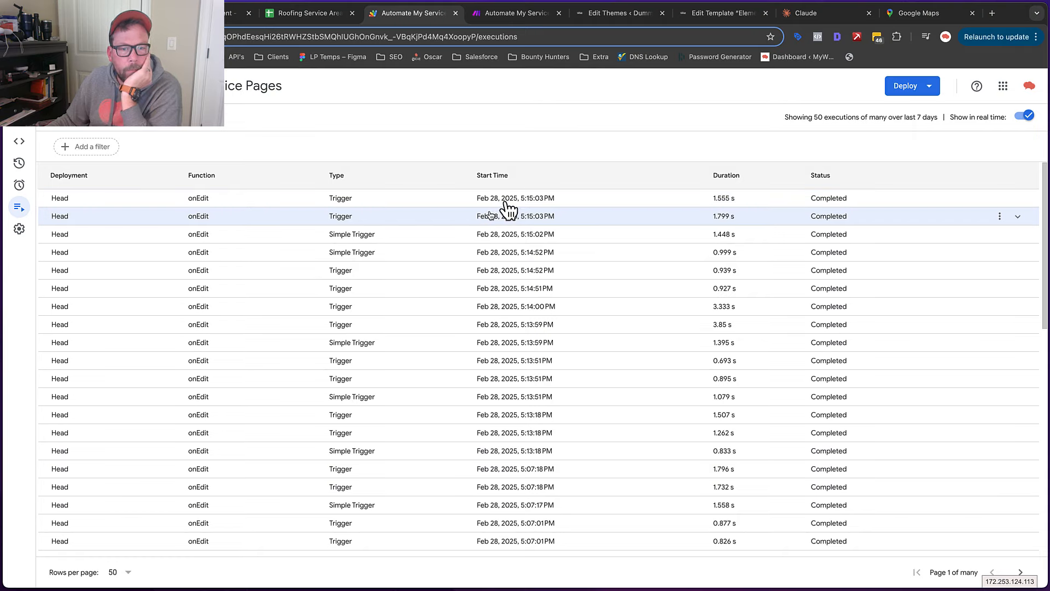
click(508, 17)
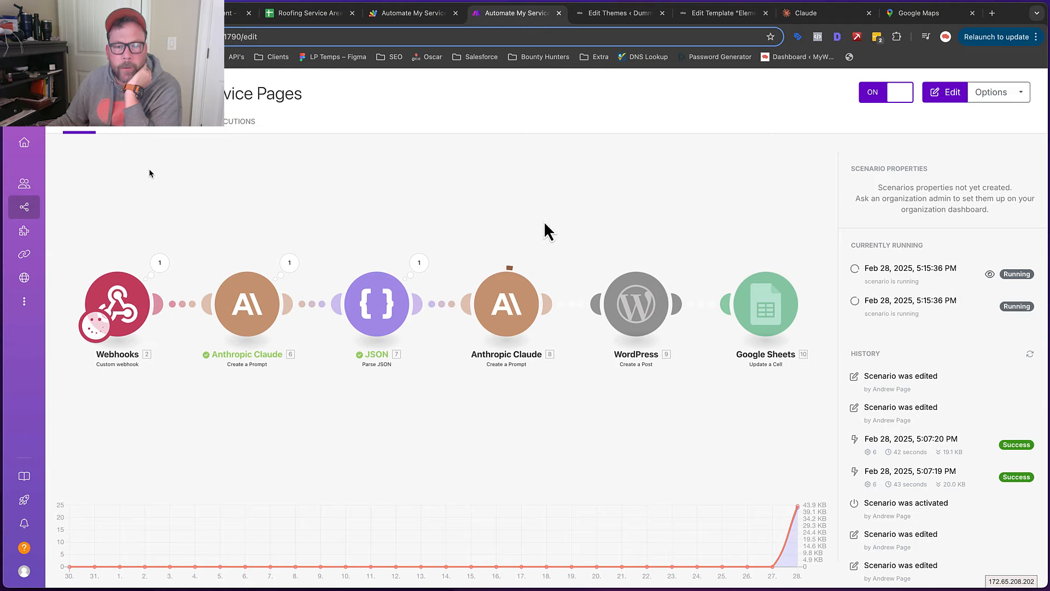
Read the webhook note on Peachtree City's Trigger cell A3 in the Roofing Service Area sheet
click(289, 18)
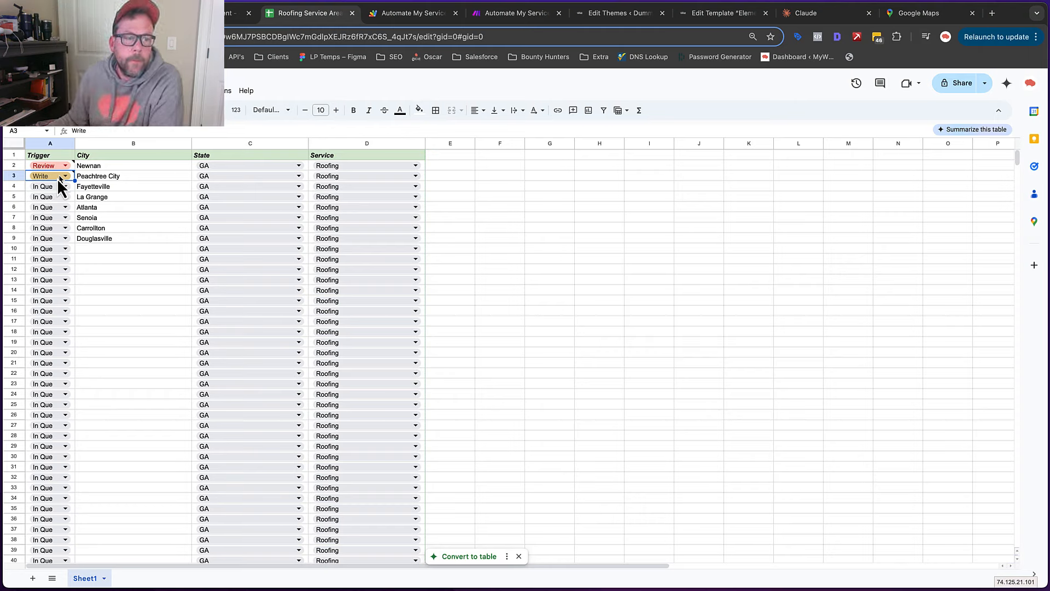
mouse_move(50, 176)
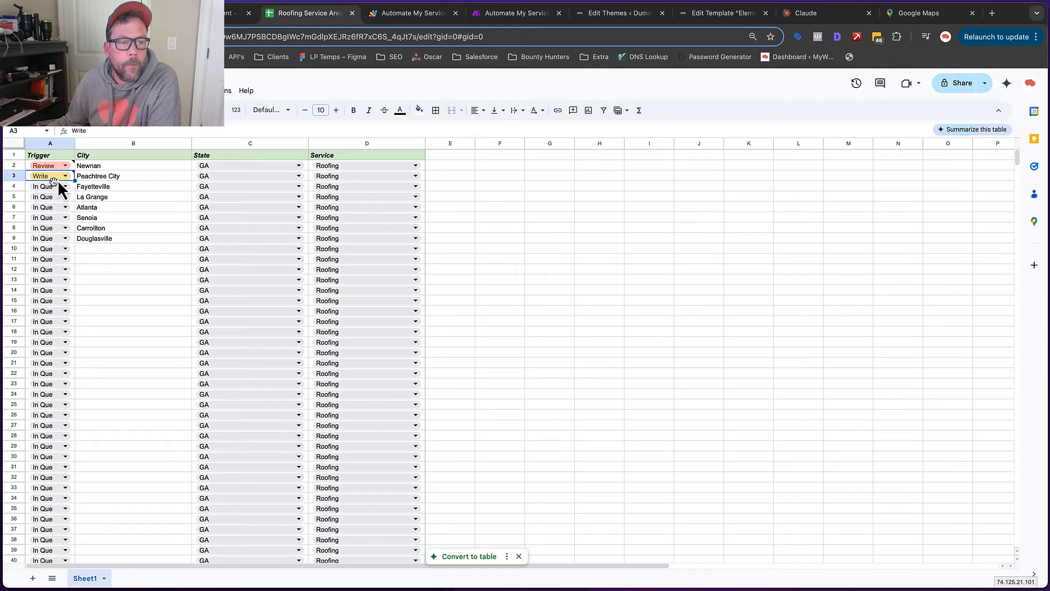
Open All Service Area posts in WordPress and trash one duplicate post
click(711, 13)
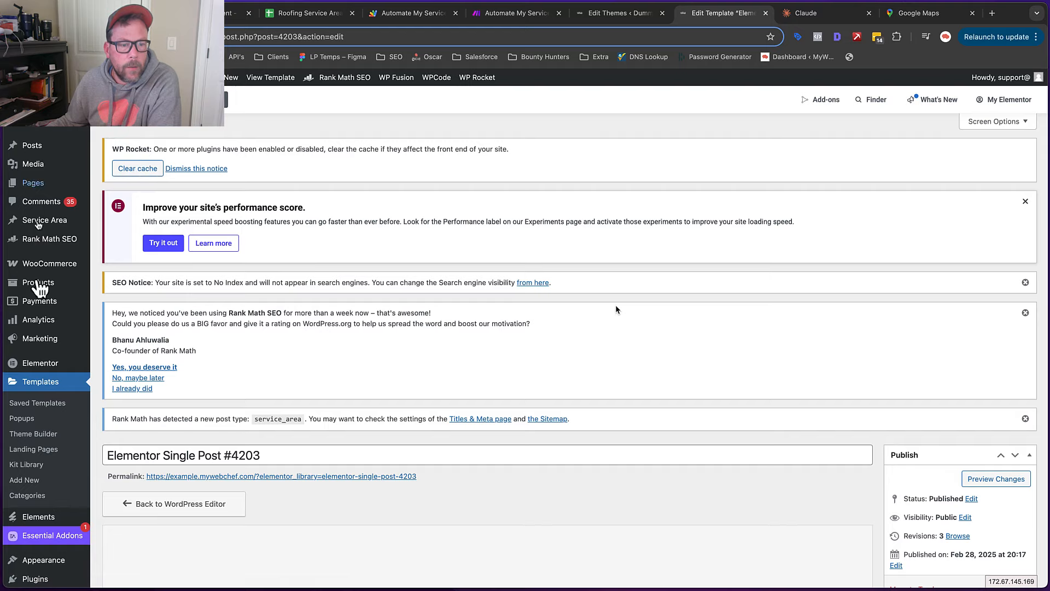
mouse_move(55, 219)
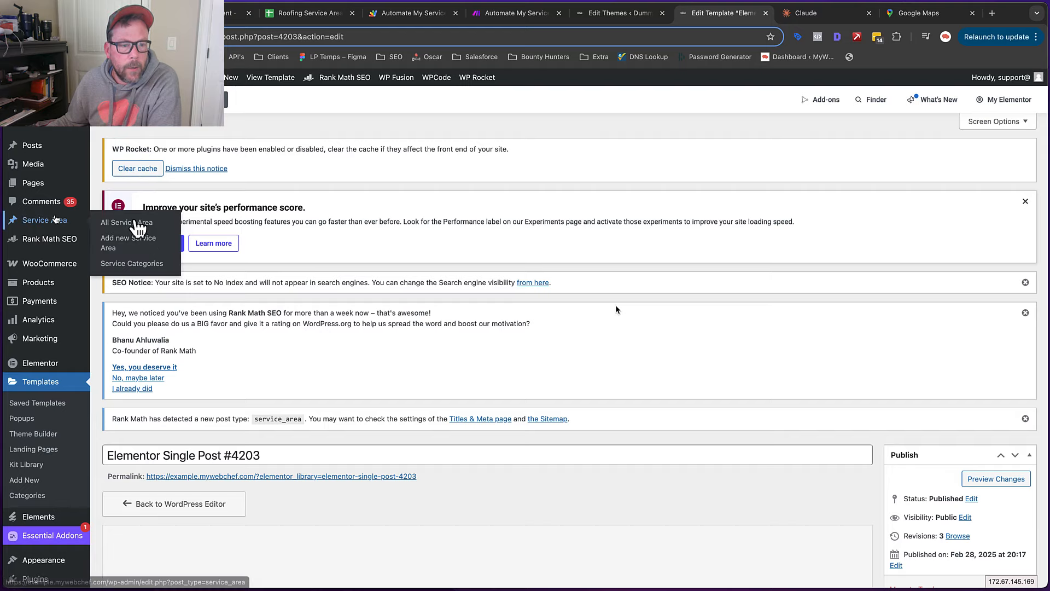
click(132, 222)
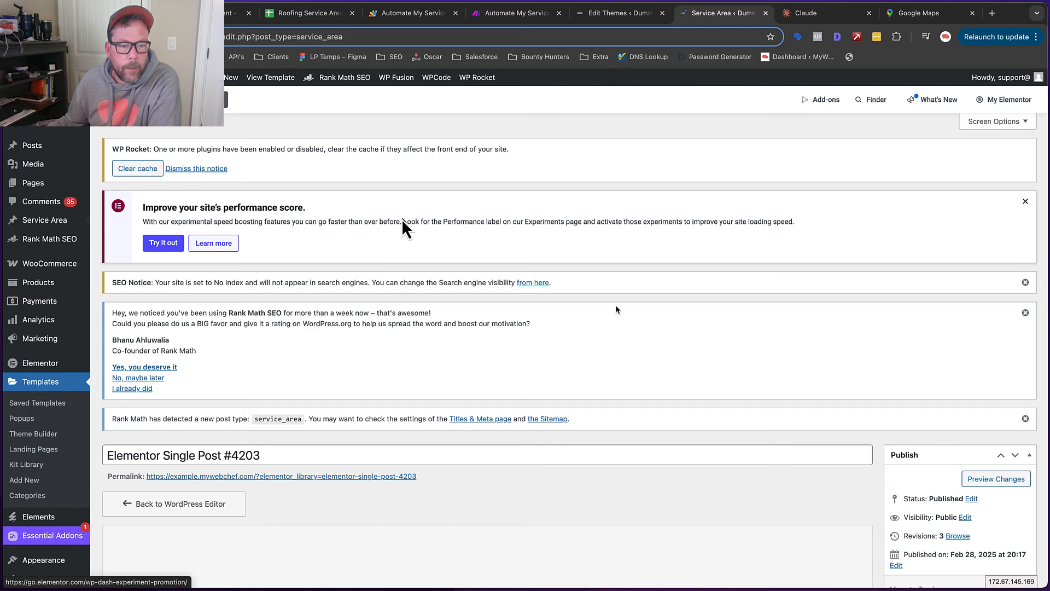
scroll(196, 331, down, 4)
click(195, 316)
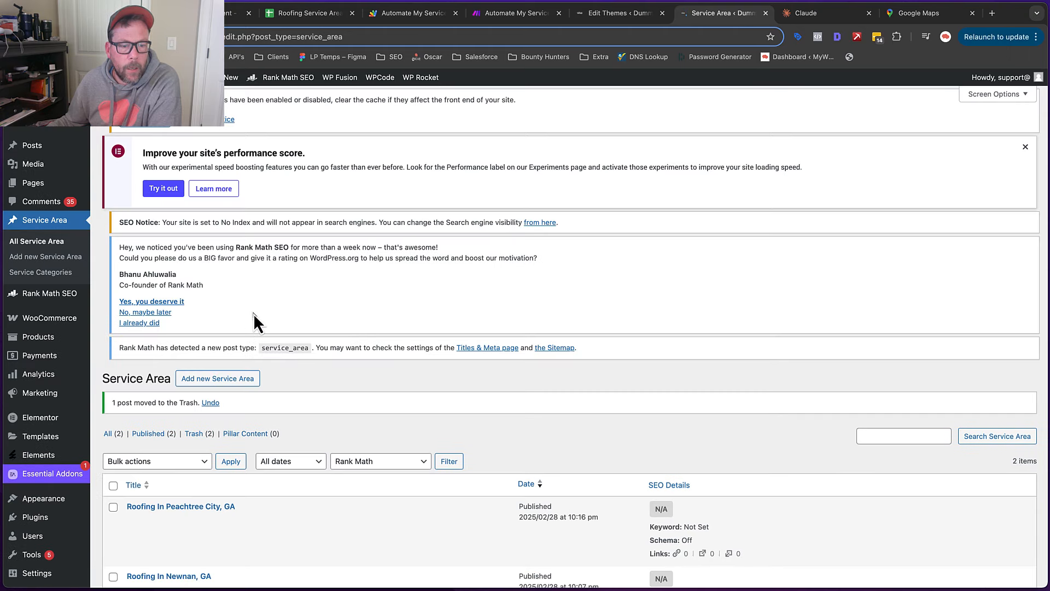
In Roofing In Peachtree City, GA, replace the old Classic block with the pasted generated article
scroll(164, 382, down, 3)
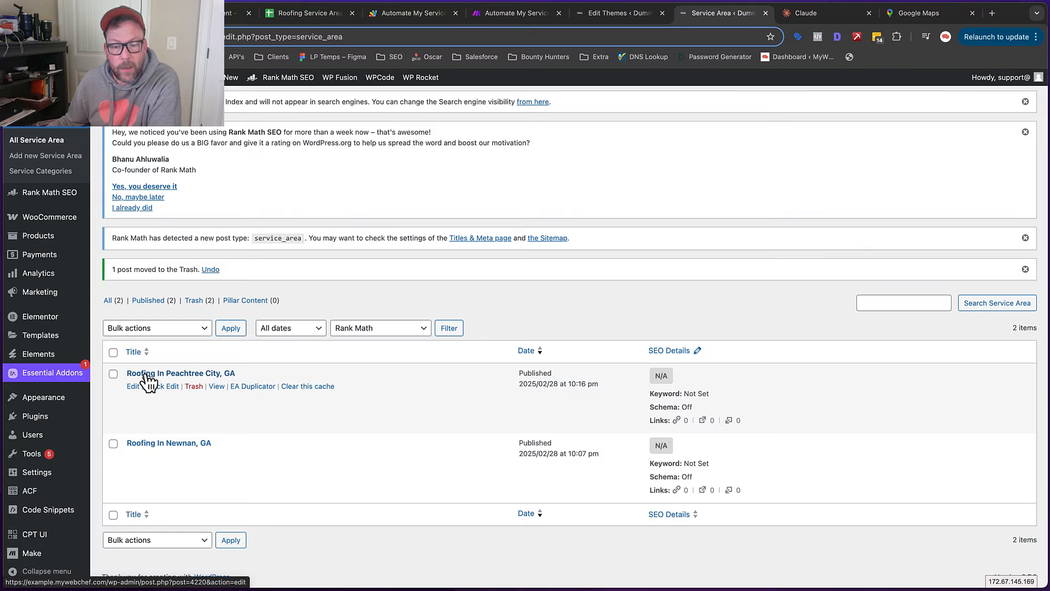
click(147, 376)
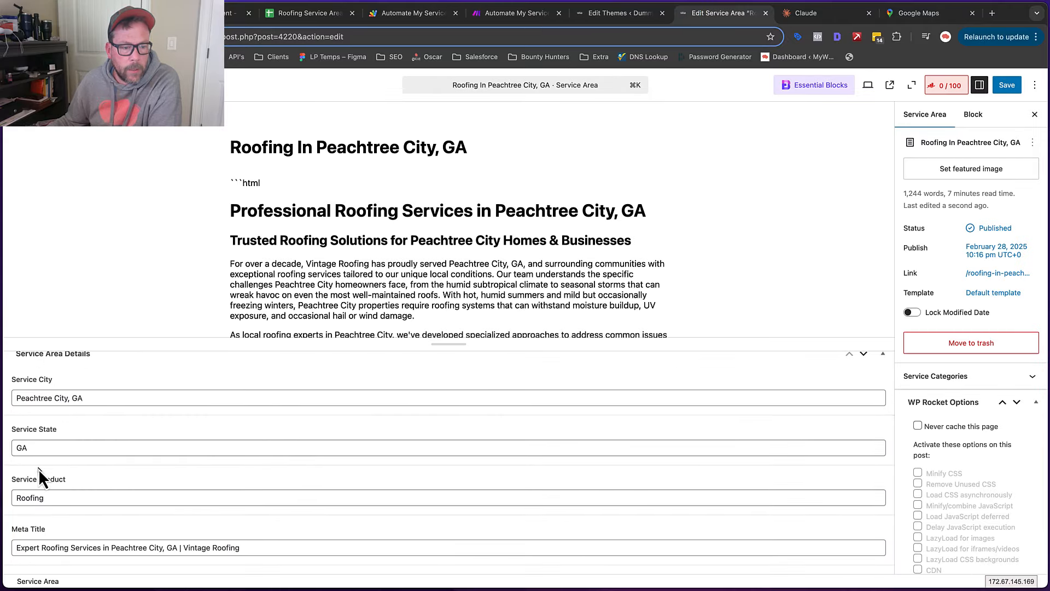
scroll(38, 468, down, 3)
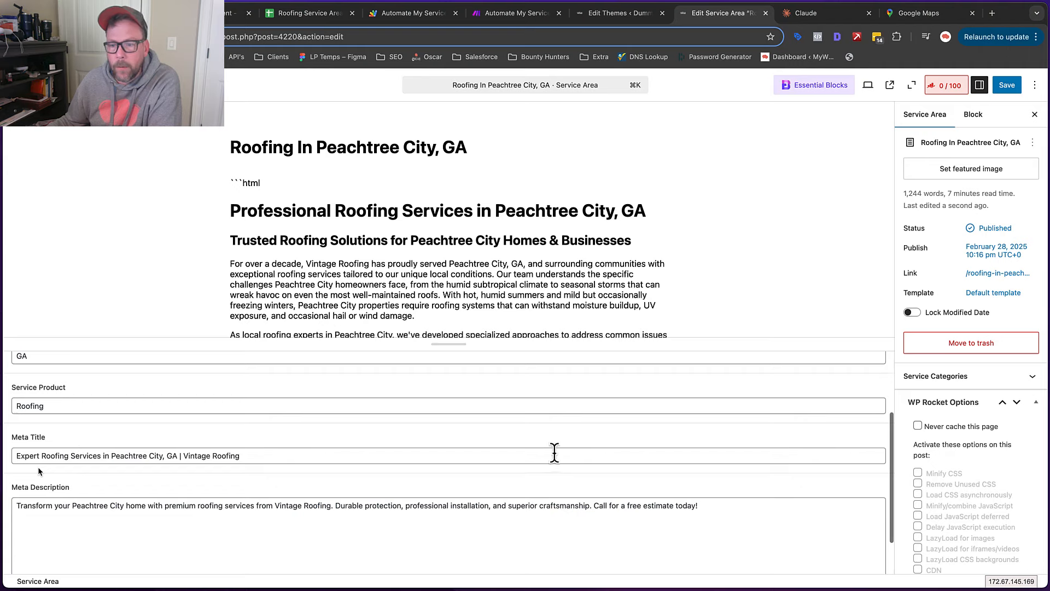
scroll(756, 421, up, 3)
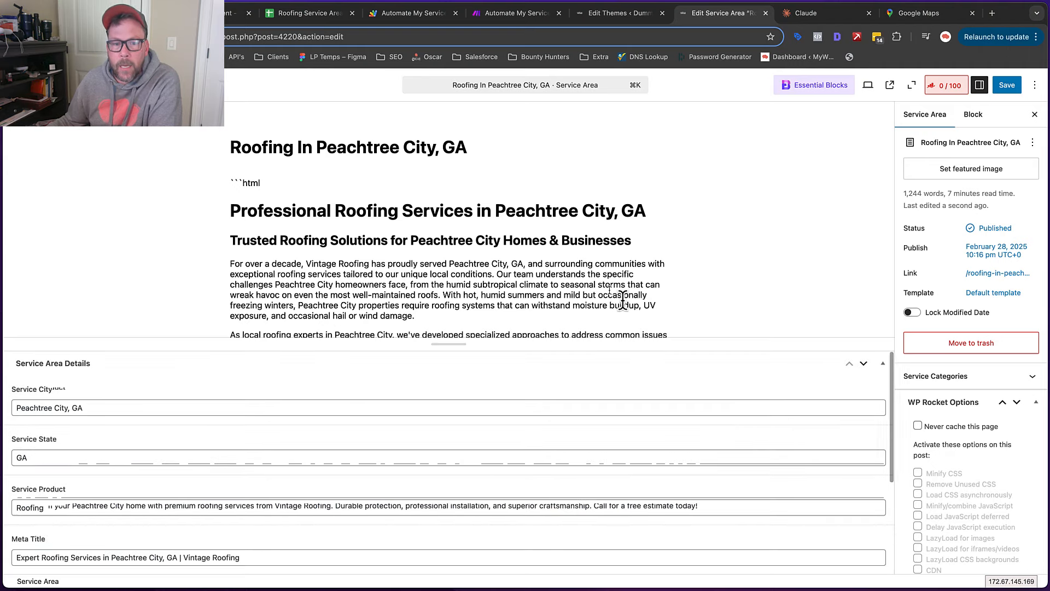
click(262, 188)
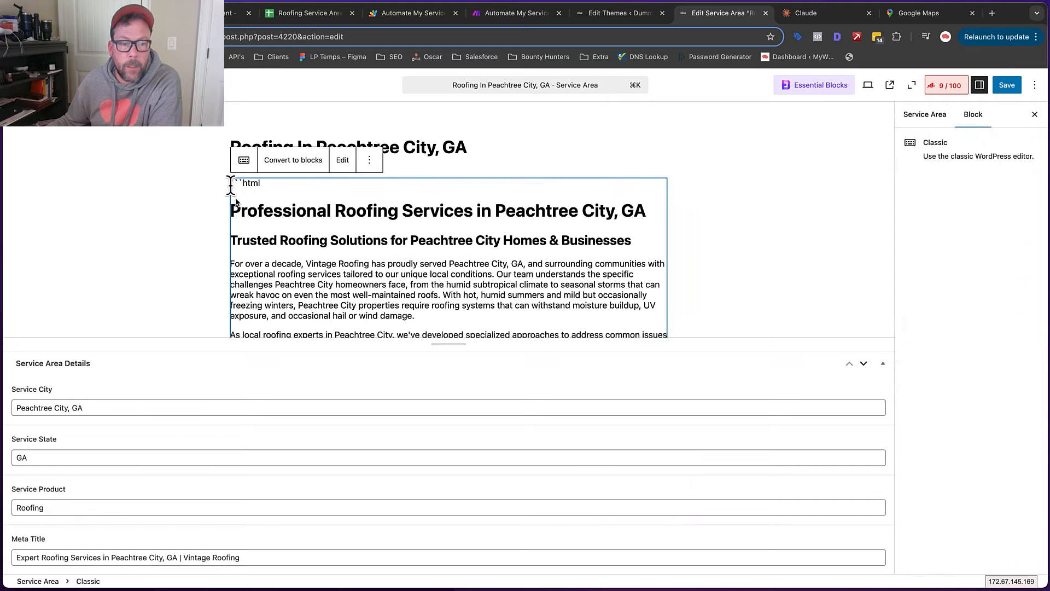
key(BackSpace)
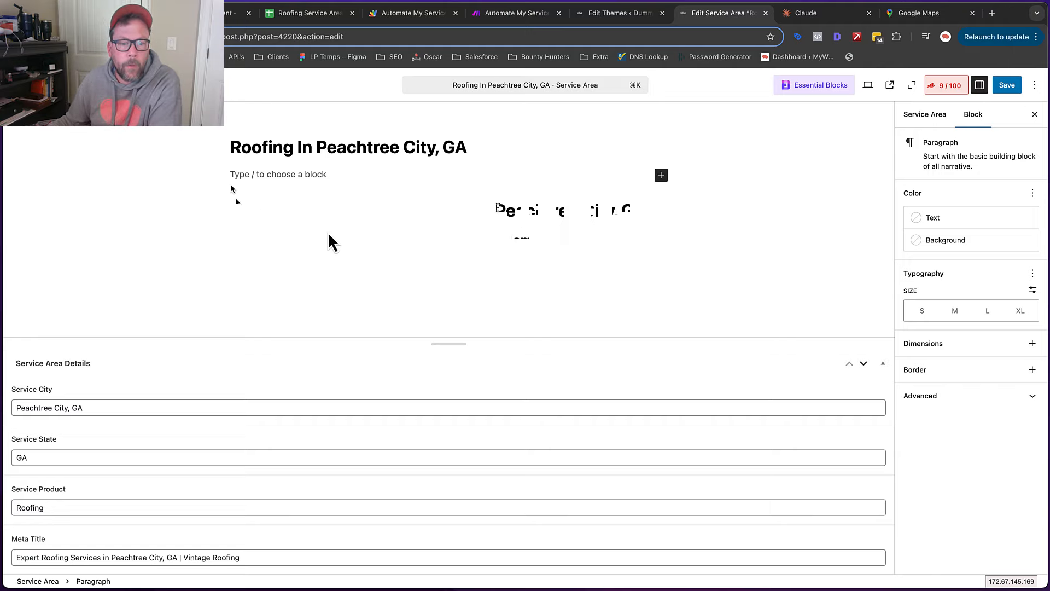
key(super+v)
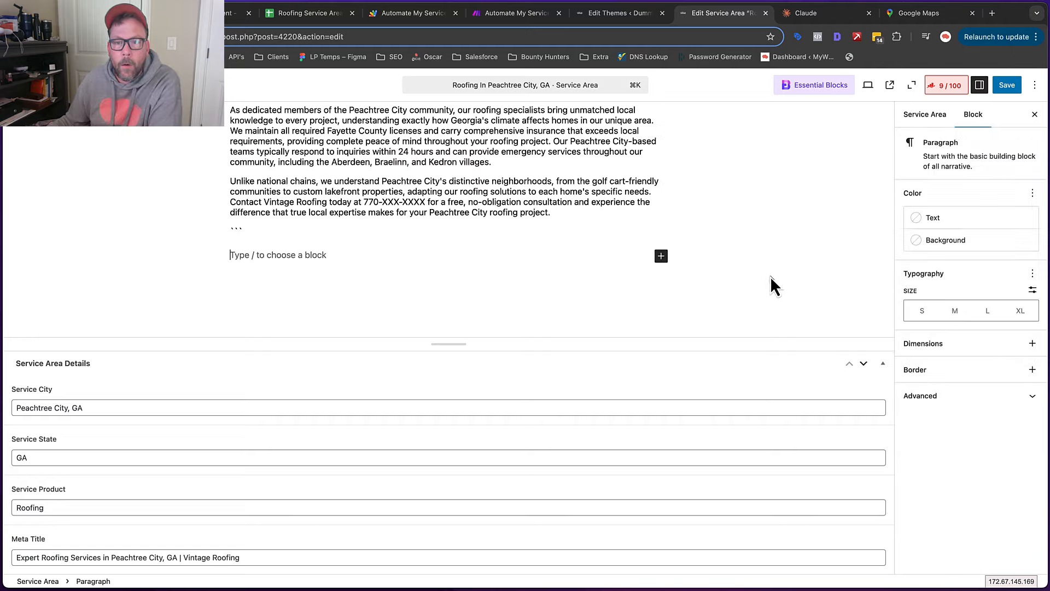
scroll(780, 293, up, 5)
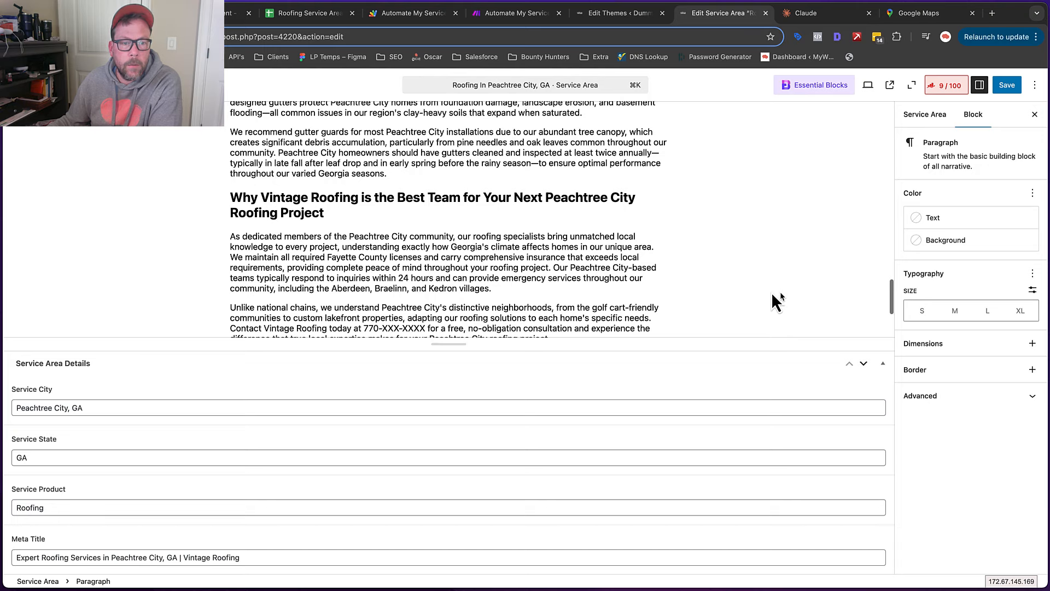
scroll(770, 292, up, 15)
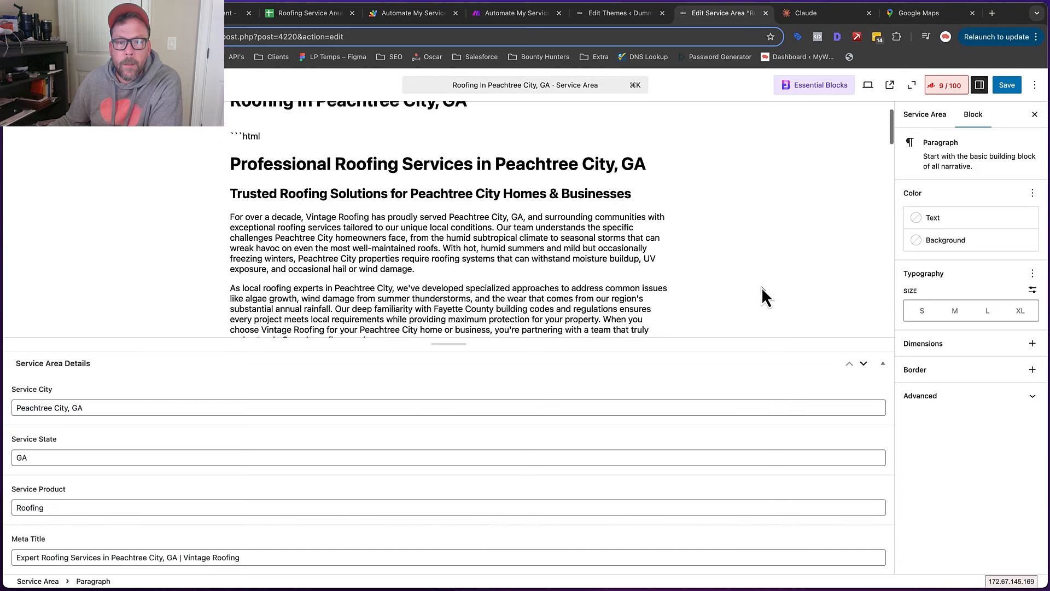
scroll(762, 295, up, 2)
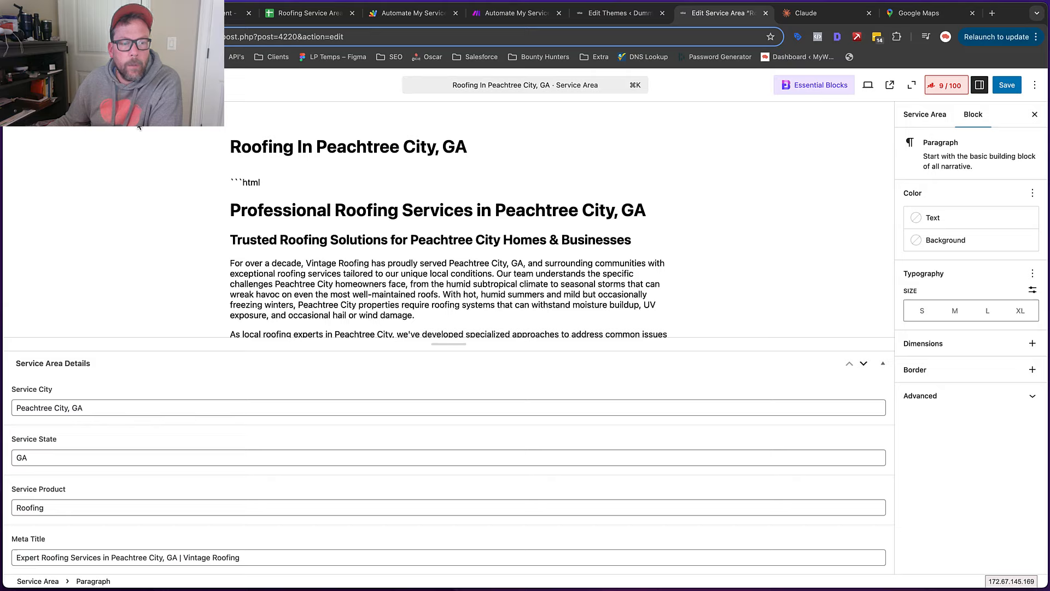
Leave the editor without saving and bulk-trash the duplicate Peachtree City posts
click(15, 37)
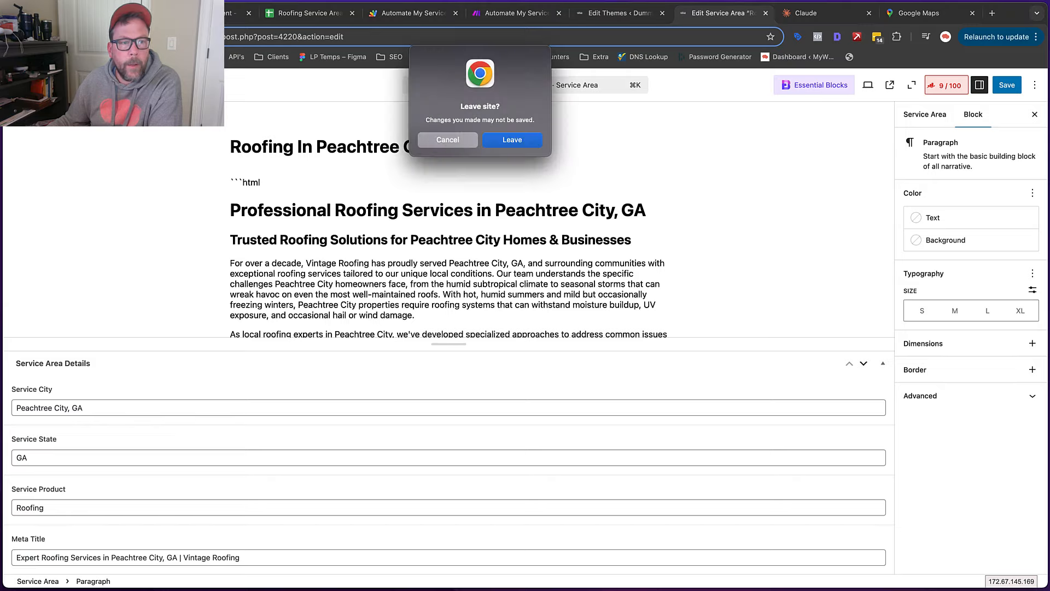
click(505, 140)
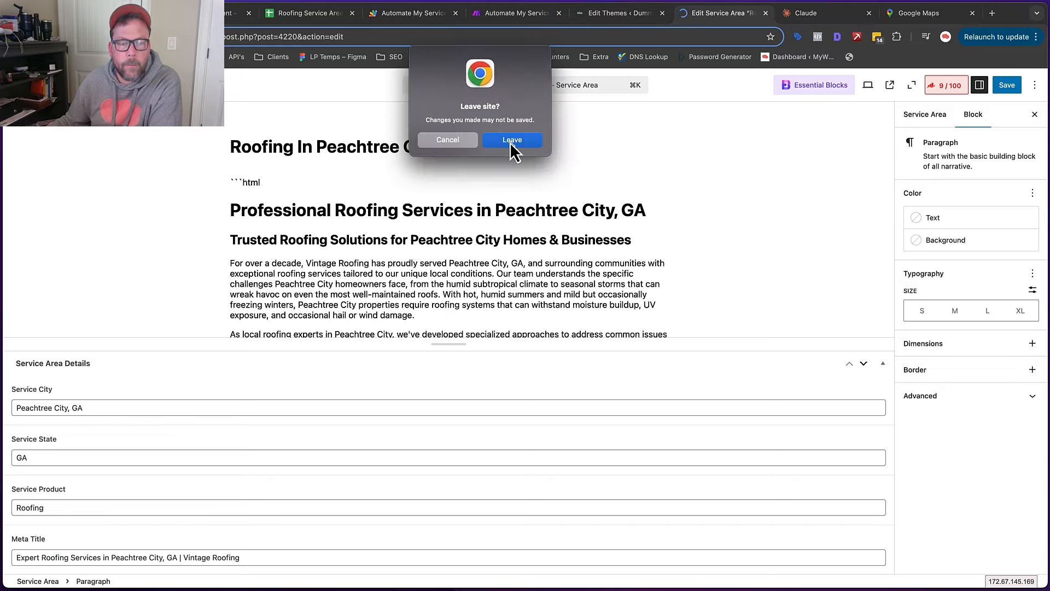
click(509, 141)
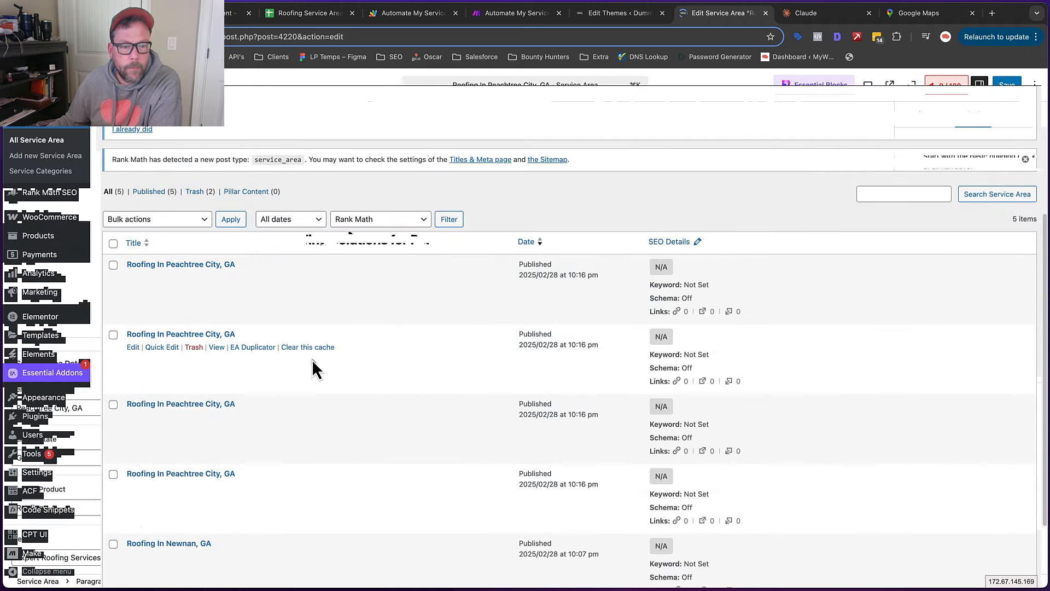
scroll(312, 359, down, 3)
scroll(313, 359, up, 1)
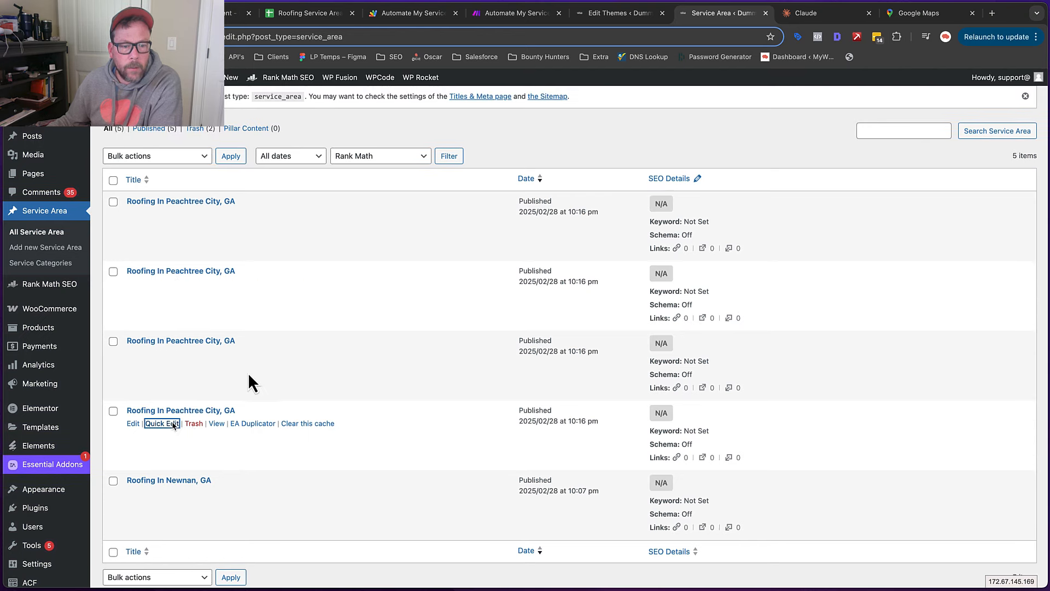
click(114, 341)
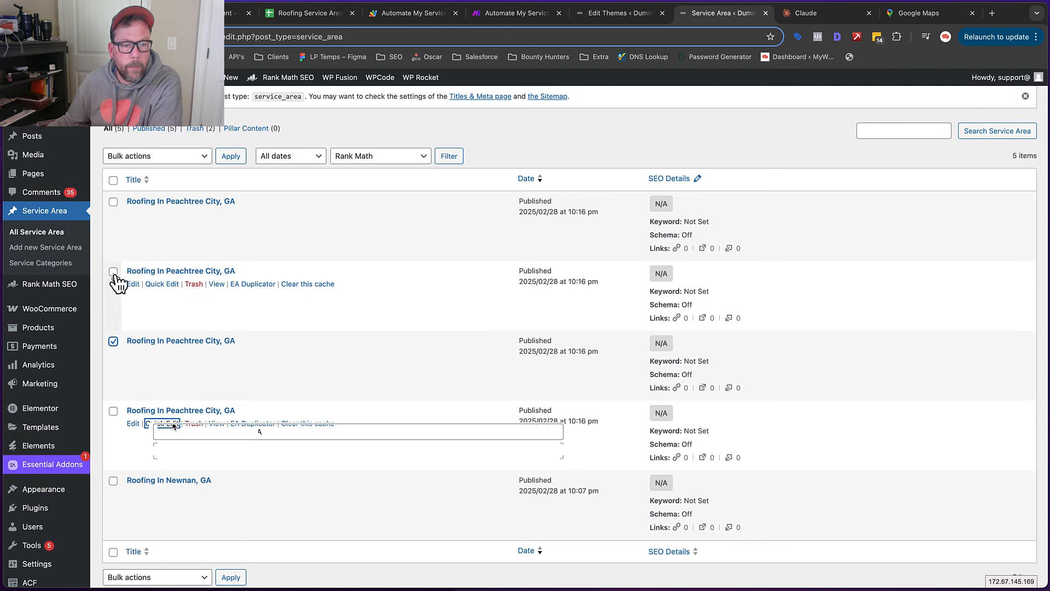
click(194, 156)
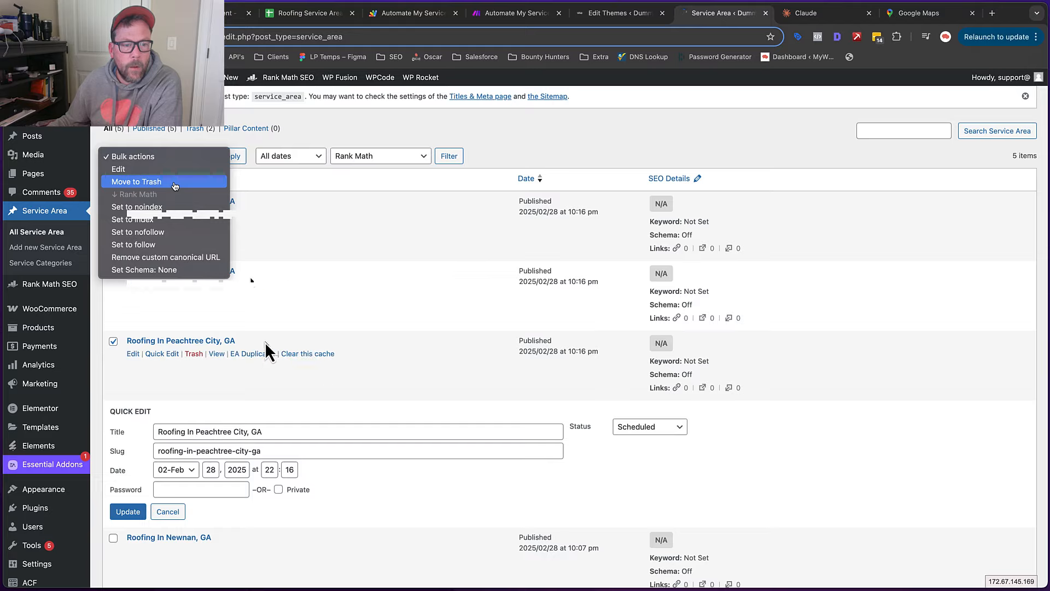
click(239, 158)
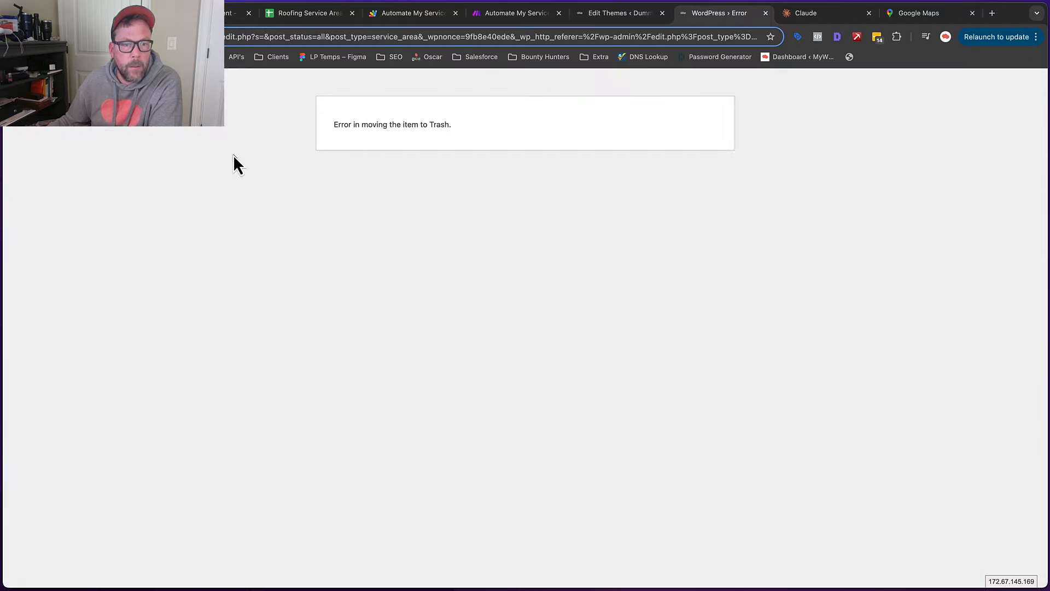
click(16, 36)
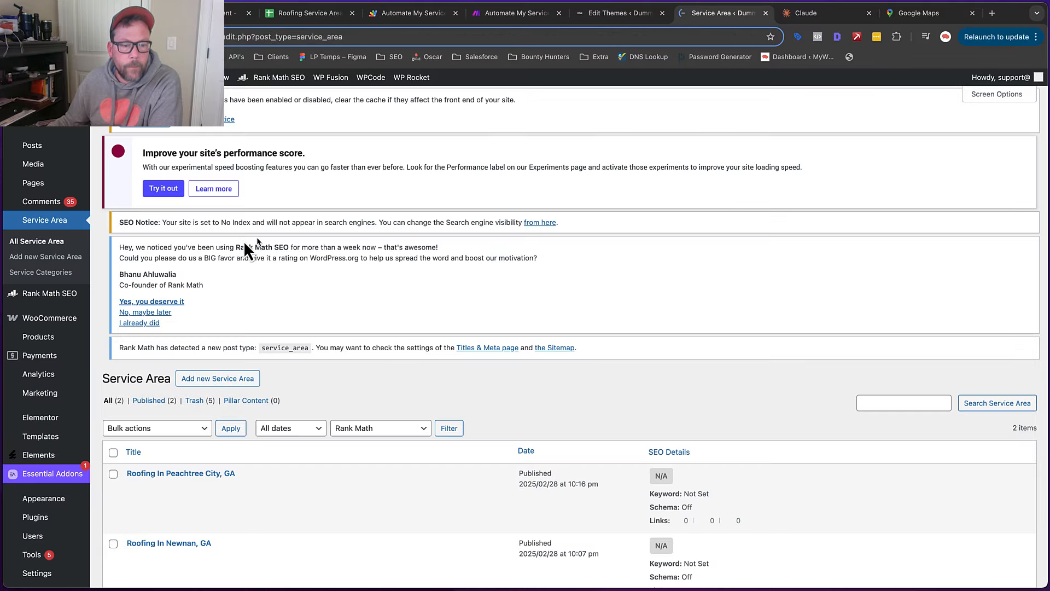
scroll(250, 258, down, 2)
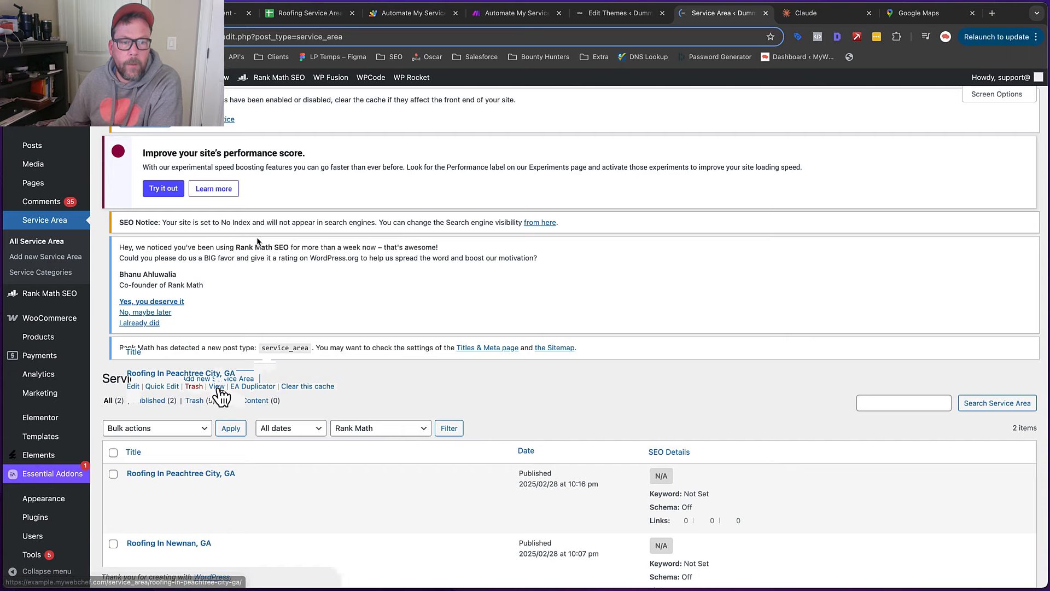
click(219, 389)
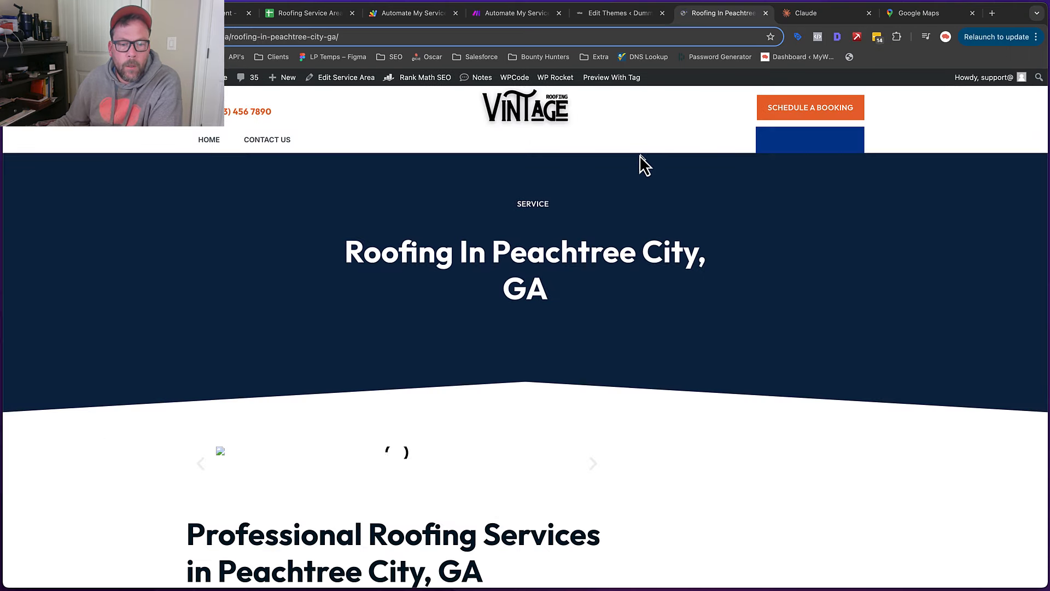
scroll(639, 155, down, 4)
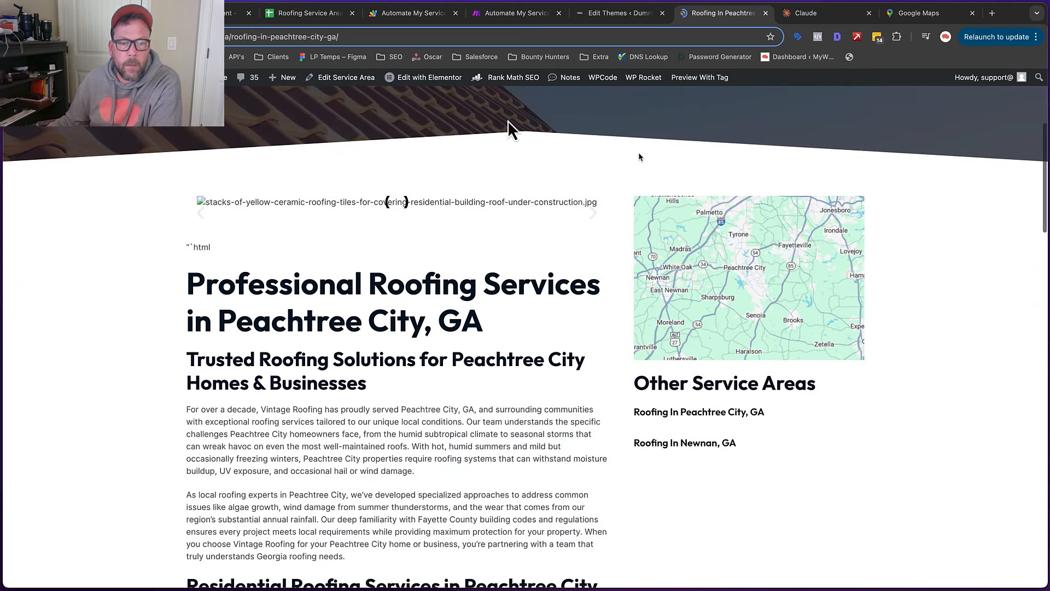
scroll(280, 284, down, 5)
scroll(295, 278, down, 6)
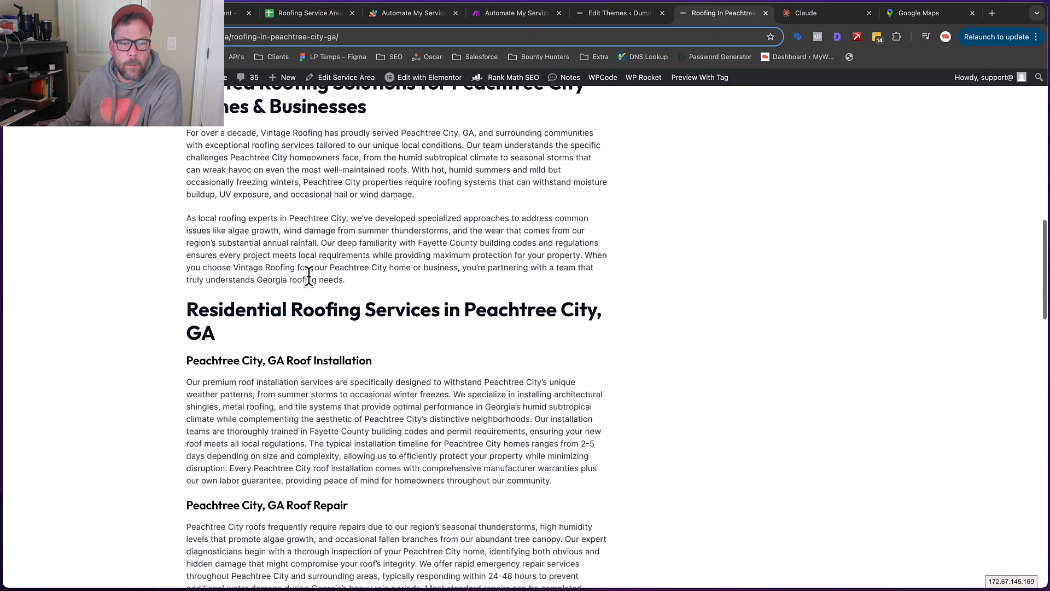
scroll(307, 276, up, 9)
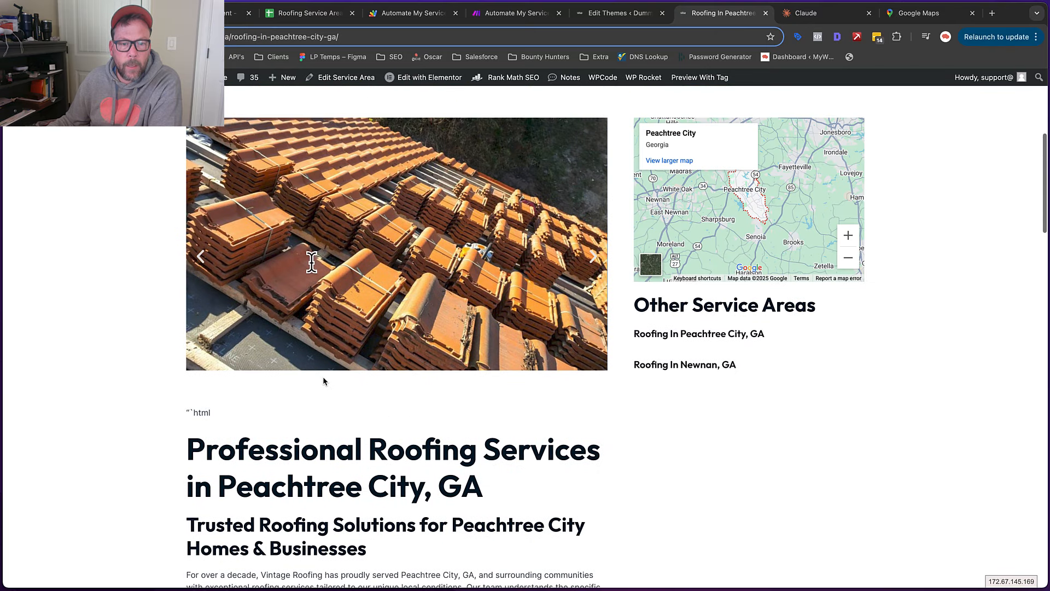
right_click(314, 261)
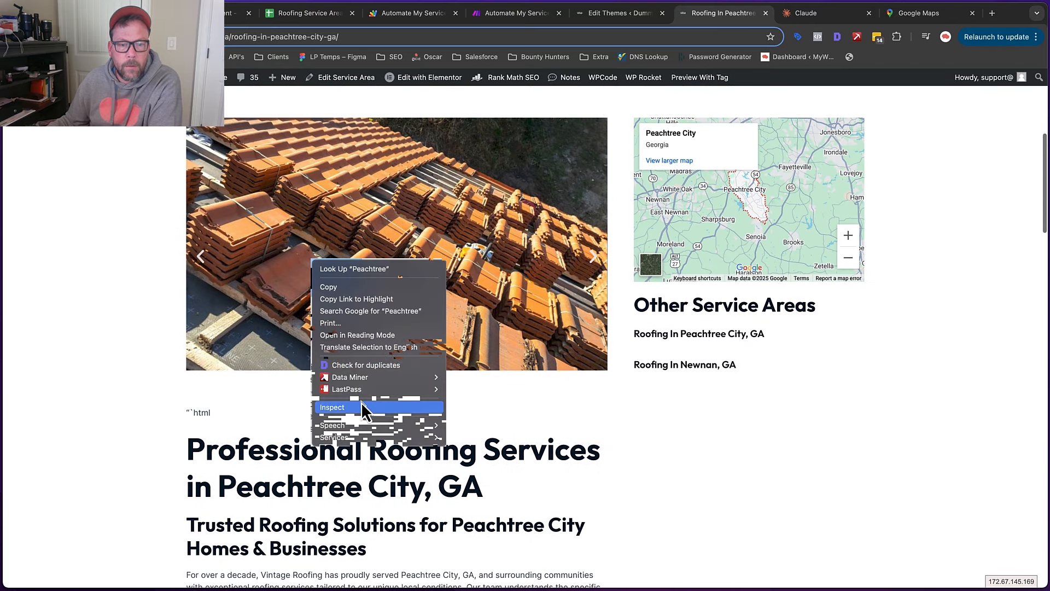
click(360, 405)
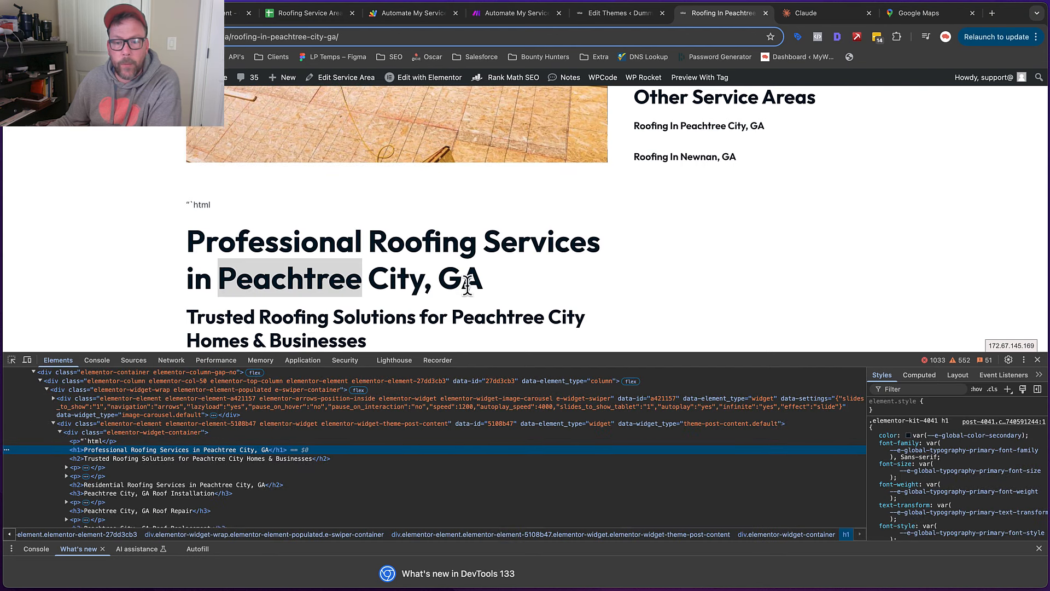
click(1037, 360)
scroll(602, 274, up, 10)
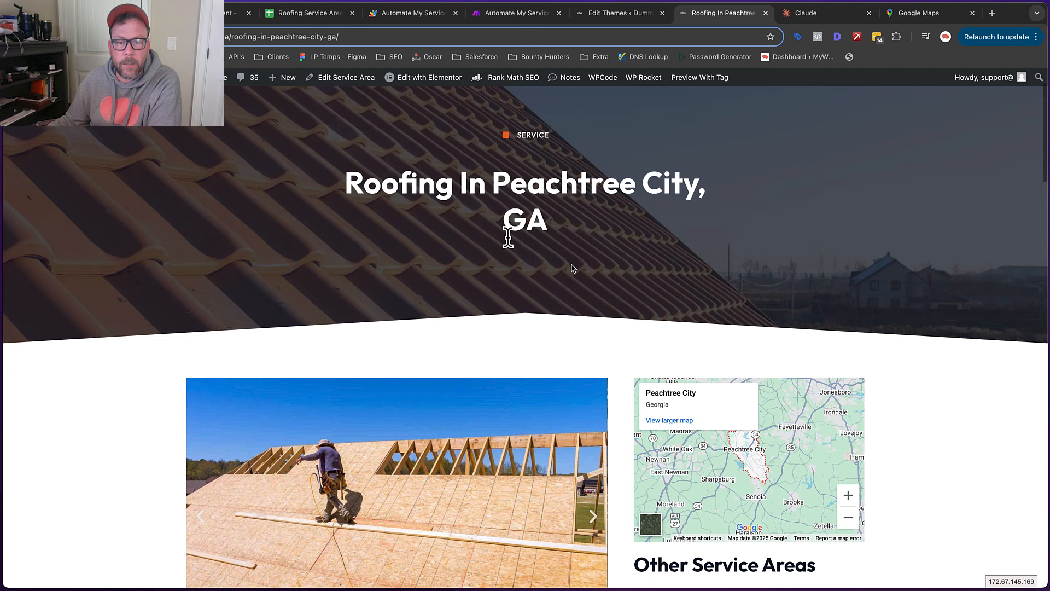
drag(357, 218, 624, 264)
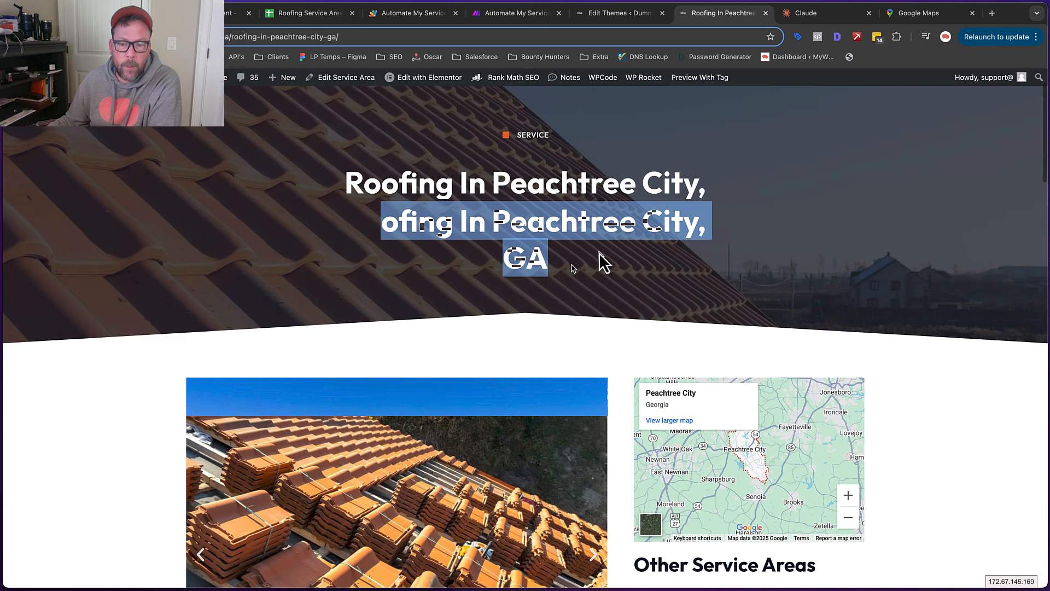
scroll(600, 253, down, 3)
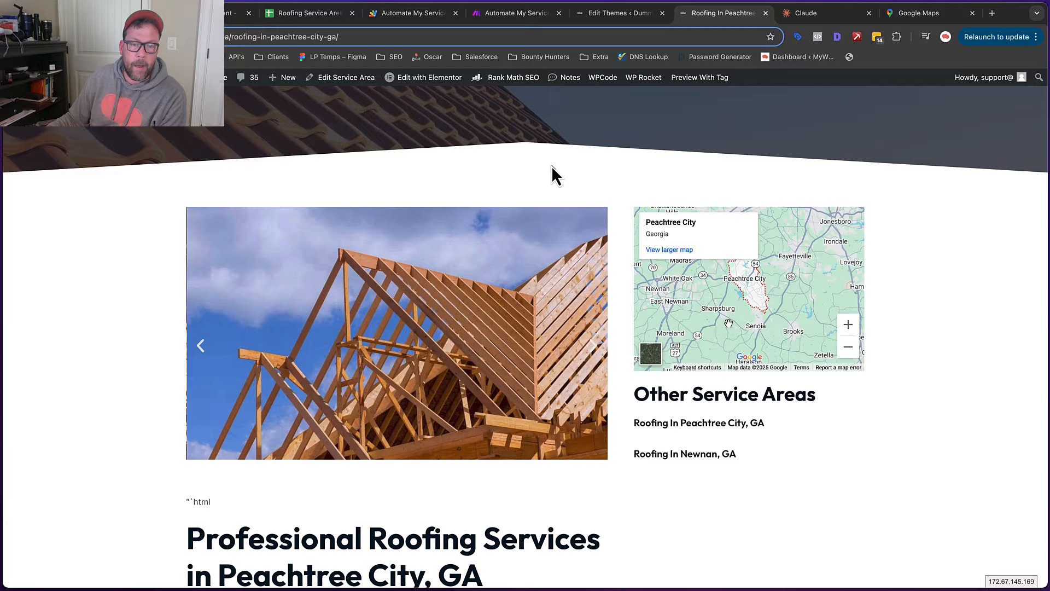
scroll(551, 167, down, 20)
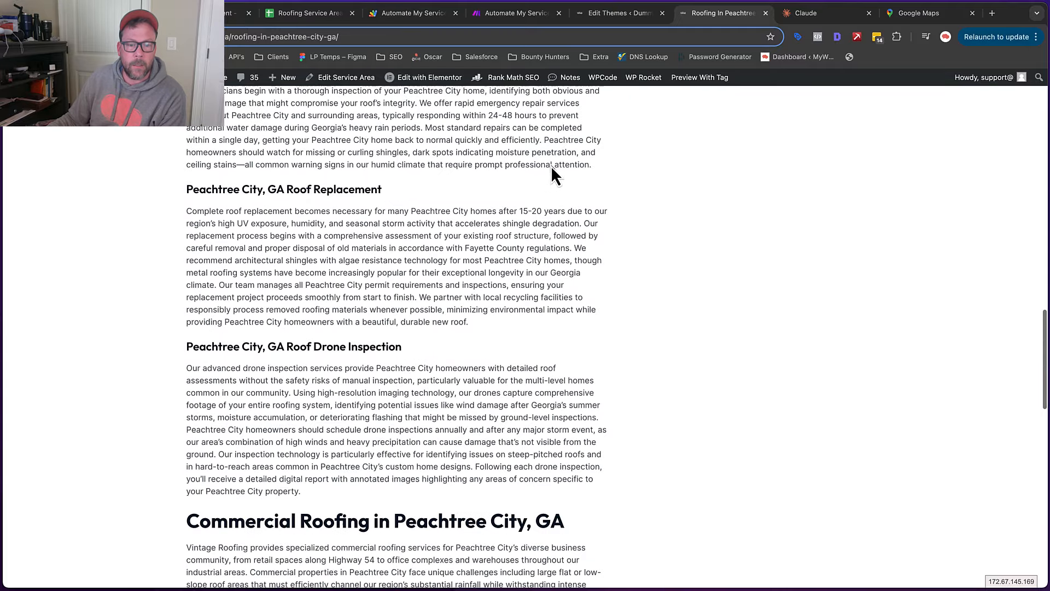
scroll(551, 164, down, 15)
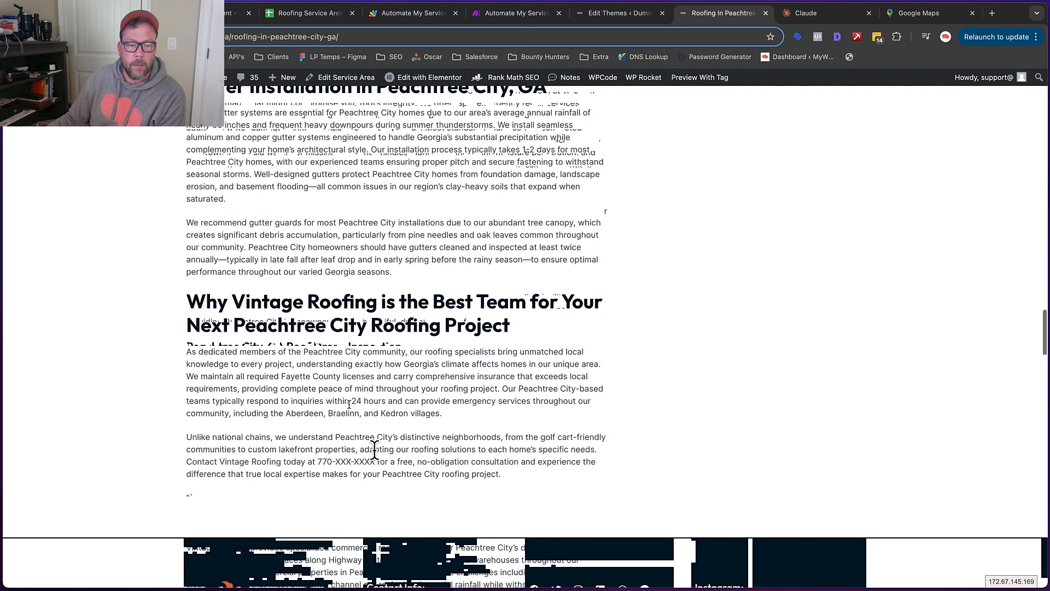
drag(328, 506, 360, 505)
scroll(351, 425, up, 15)
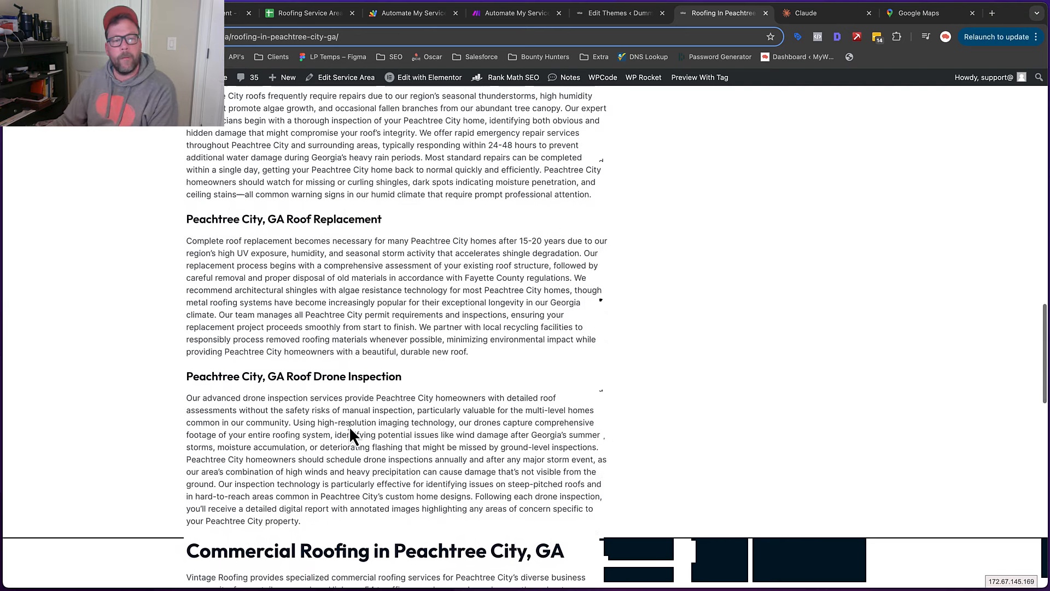
scroll(349, 425, up, 15)
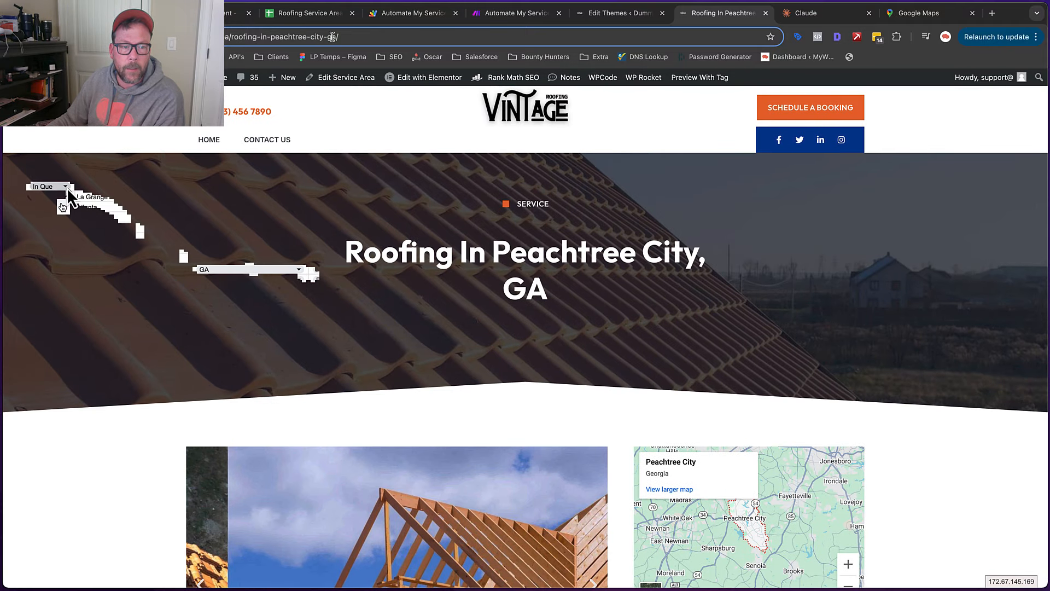
View a row's Trigger status choices, then select Peachtree City's cell B3
click(66, 187)
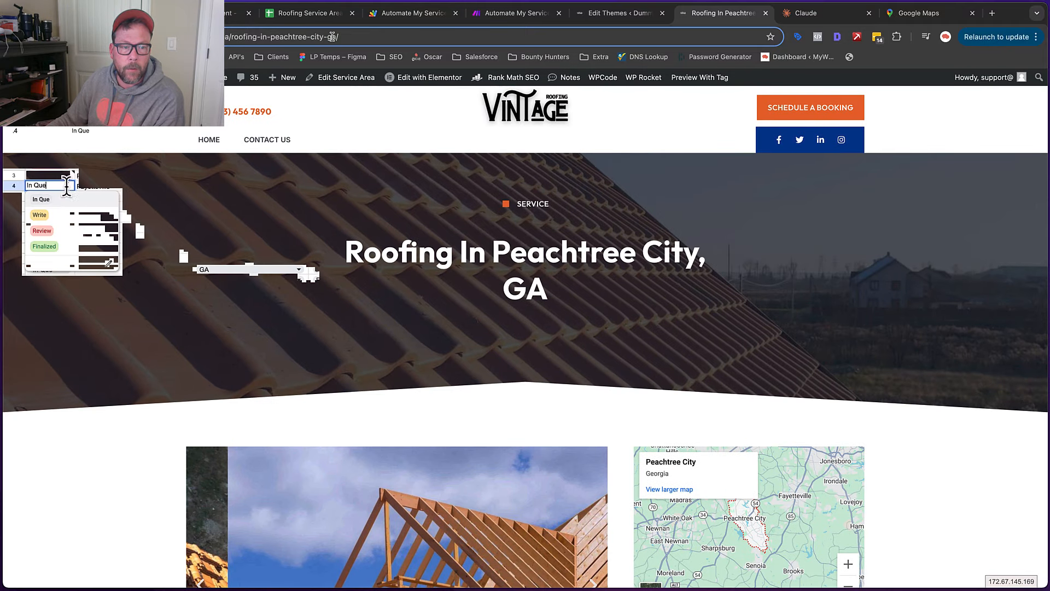
click(159, 176)
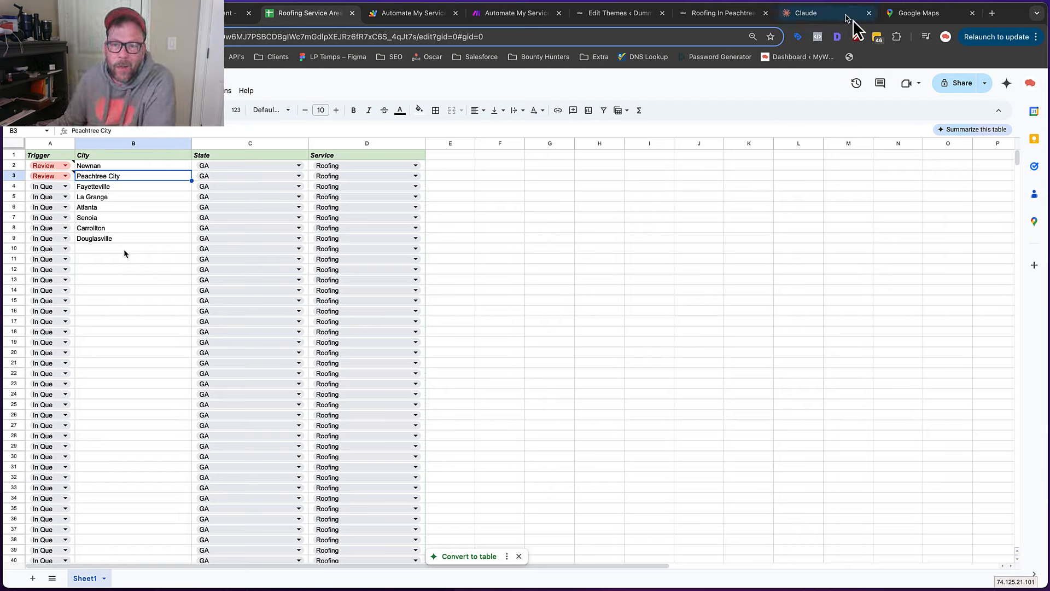
Scroll the live Roofing In Peachtree City, GA page down to the footer and back to the hero
click(712, 18)
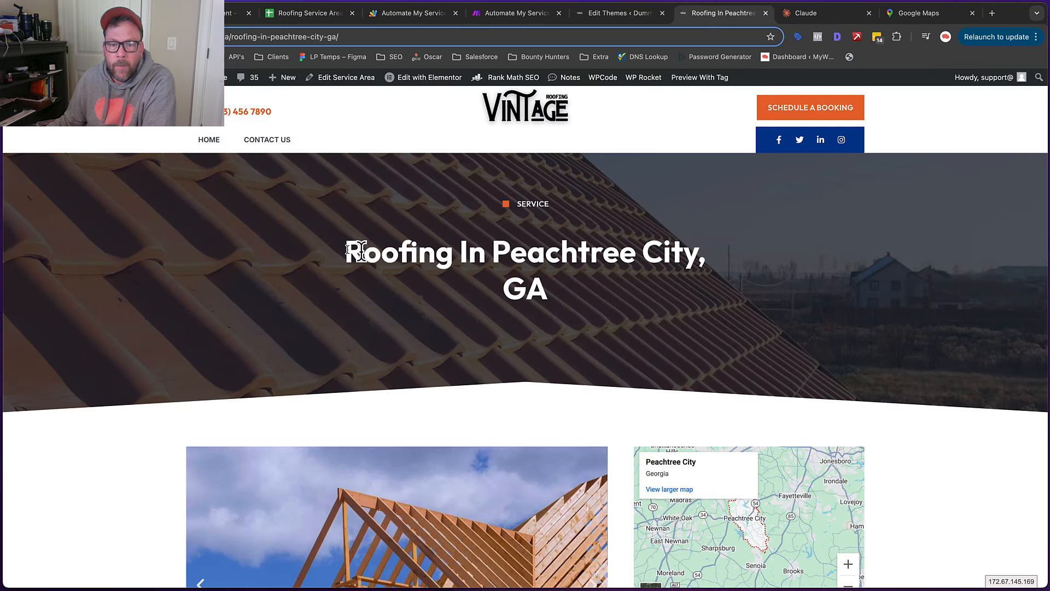
scroll(549, 334, down, 6)
drag(304, 477, 461, 537)
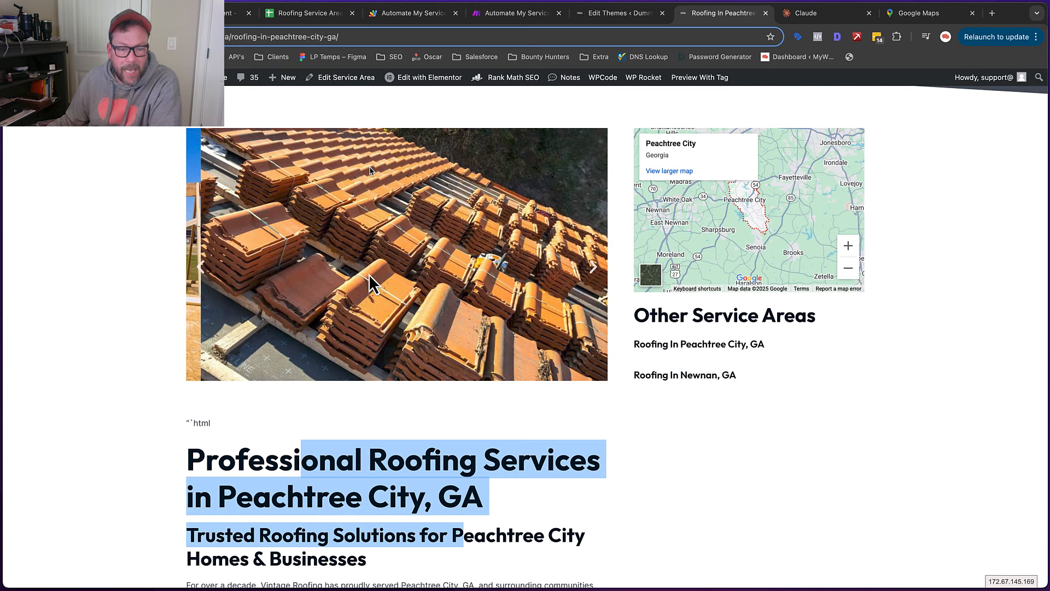
scroll(377, 264, down, 3)
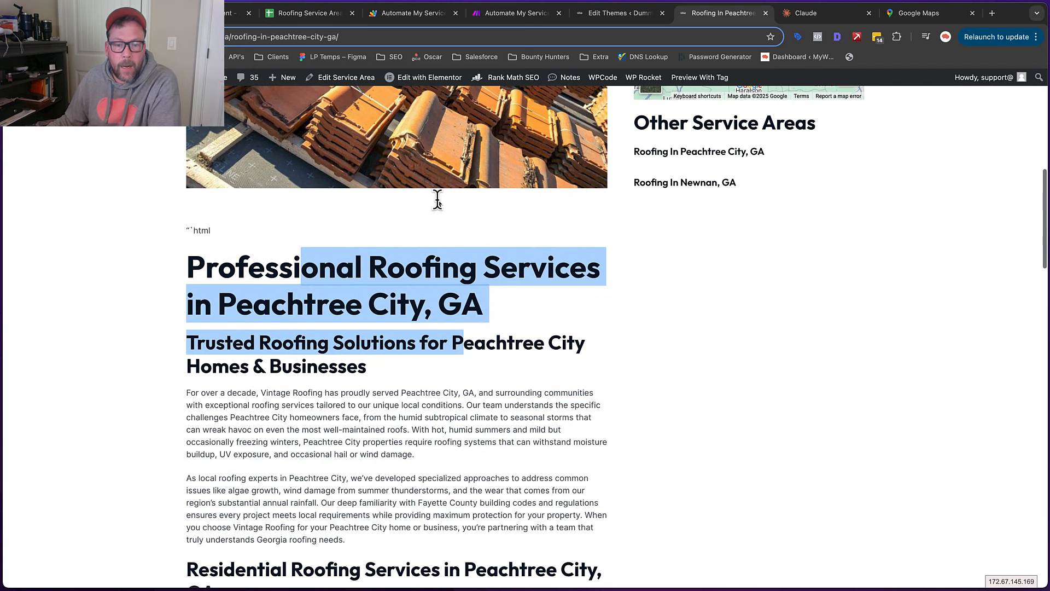
scroll(580, 490, down, 10)
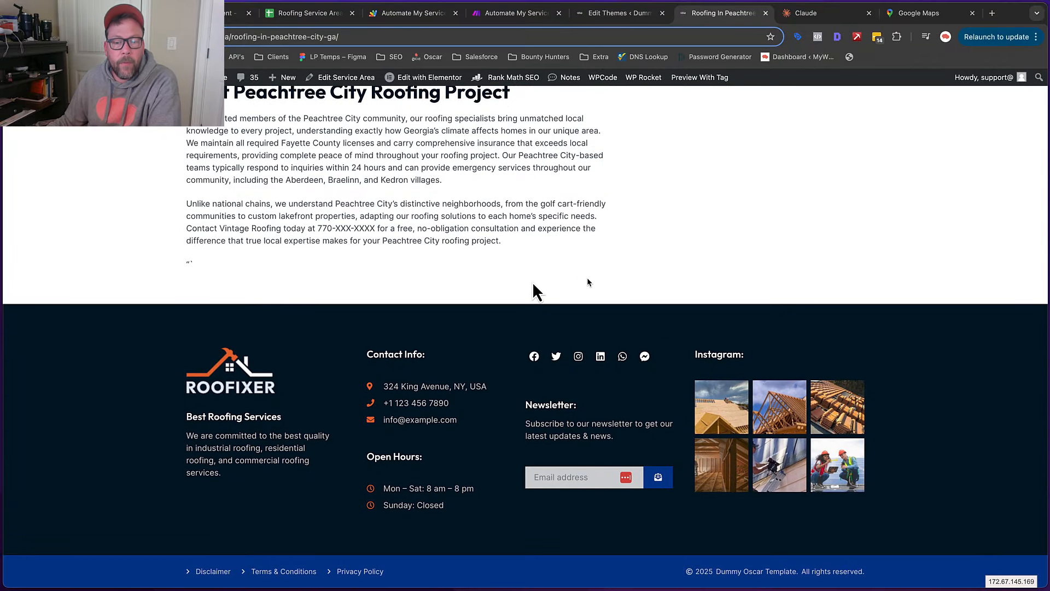
scroll(533, 284, up, 10)
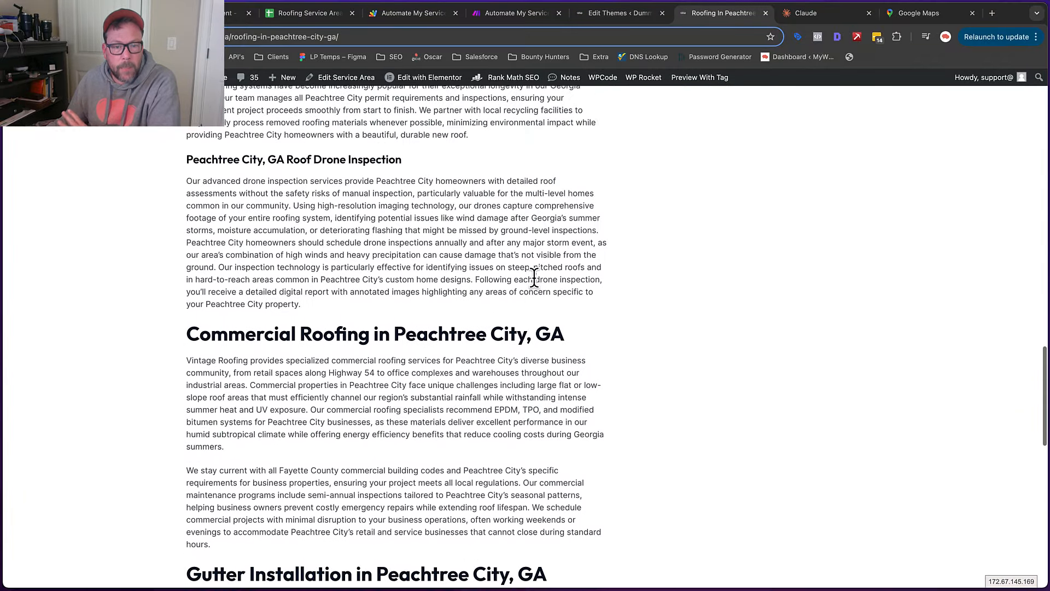
scroll(534, 279, up, 20)
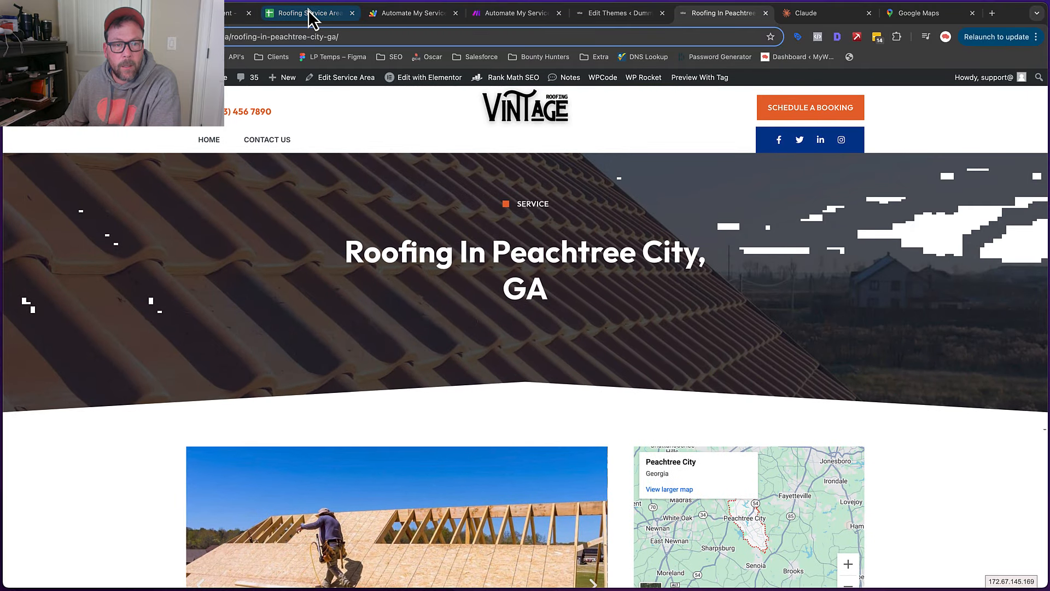
click(307, 9)
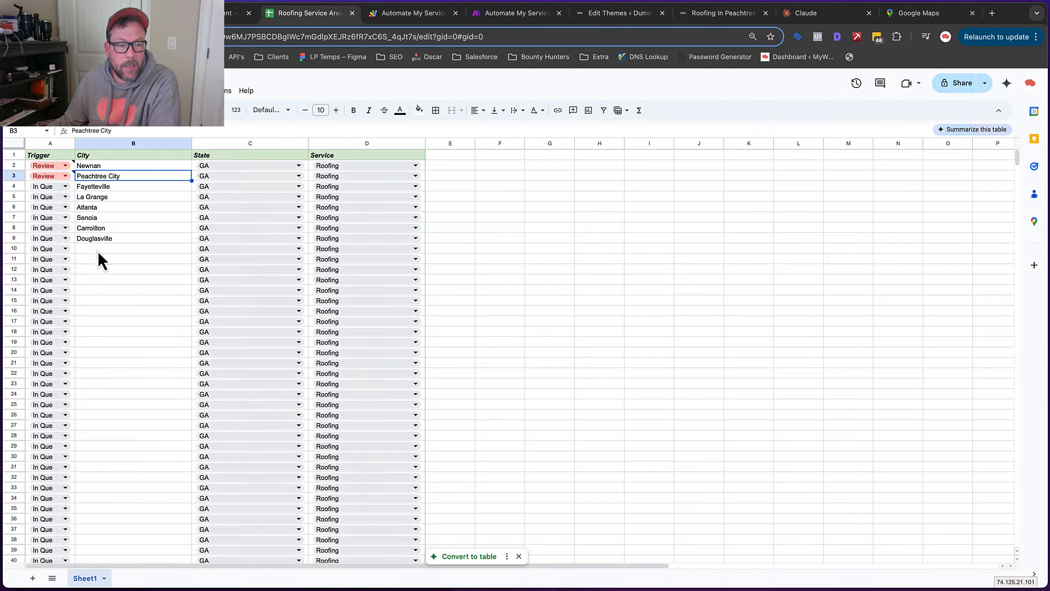
Inspect row 10's Service choices, keeping Roofing, and leave every cell unchanged
click(98, 250)
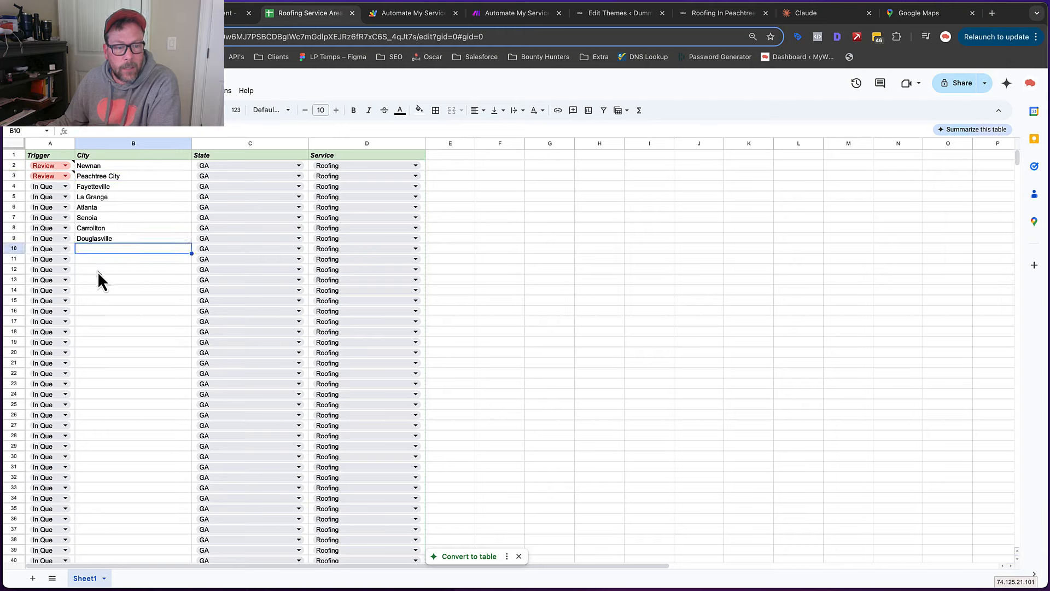
click(352, 247)
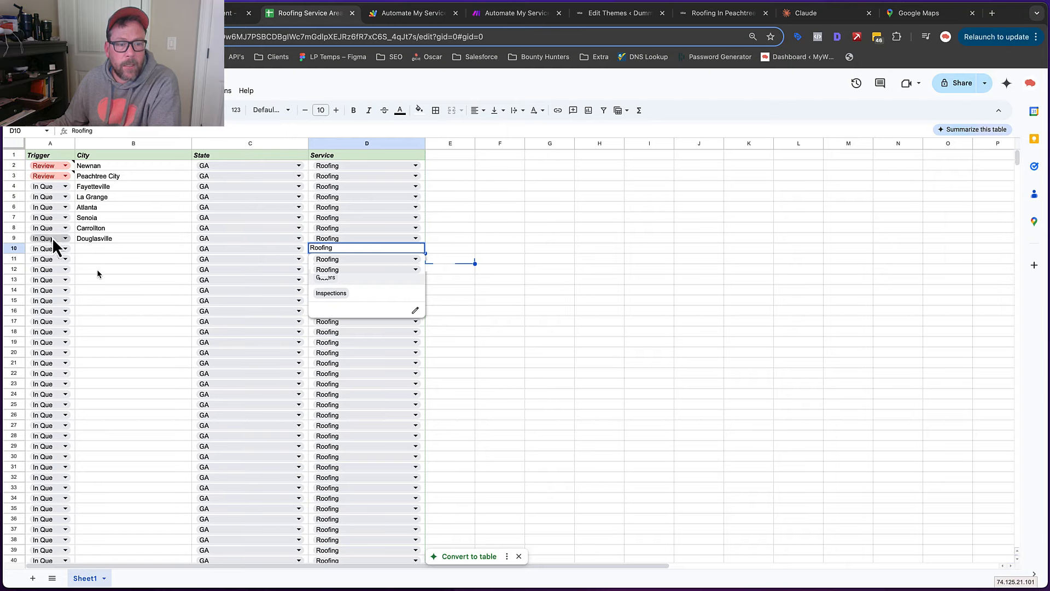
click(450, 259)
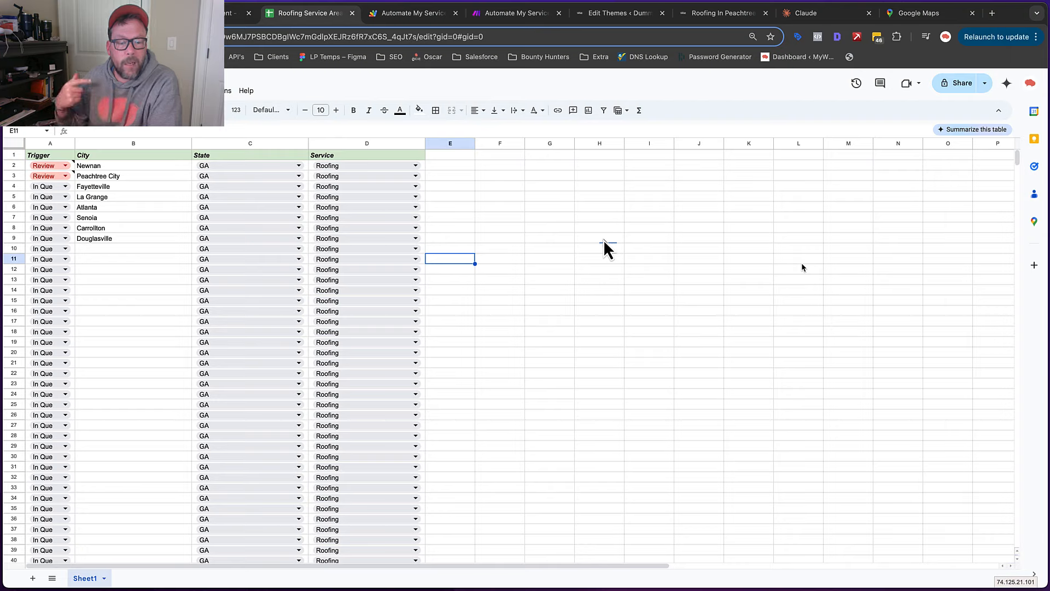
click(604, 240)
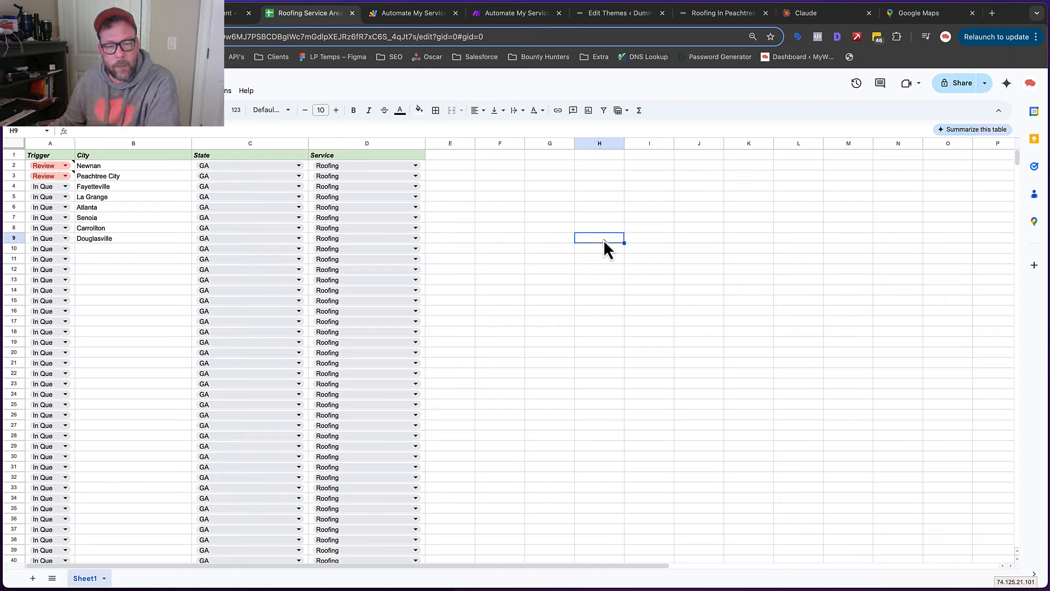